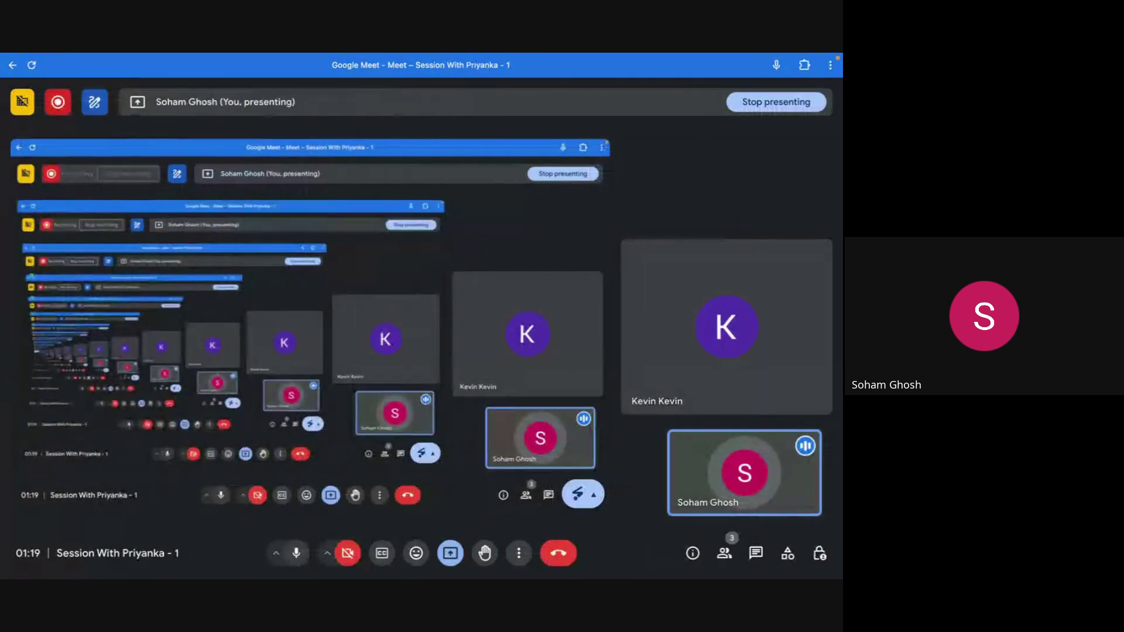
# Stop the current screen presentation in the Google Meet call.
pyautogui.hotkey('alt', 'Tab')
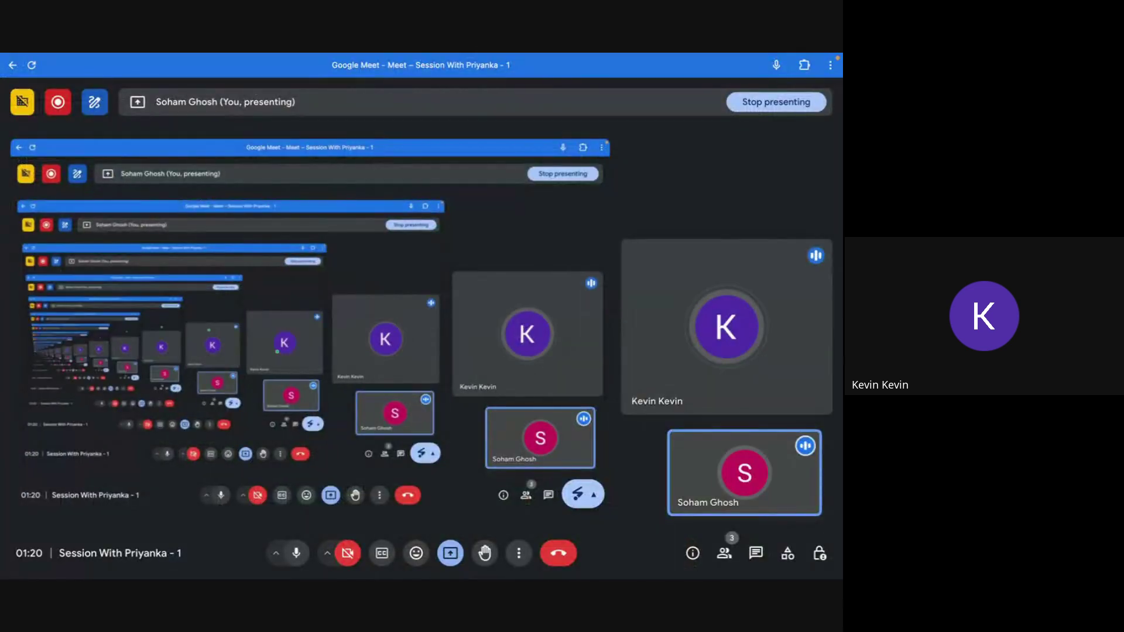
pyautogui.click(452, 551)
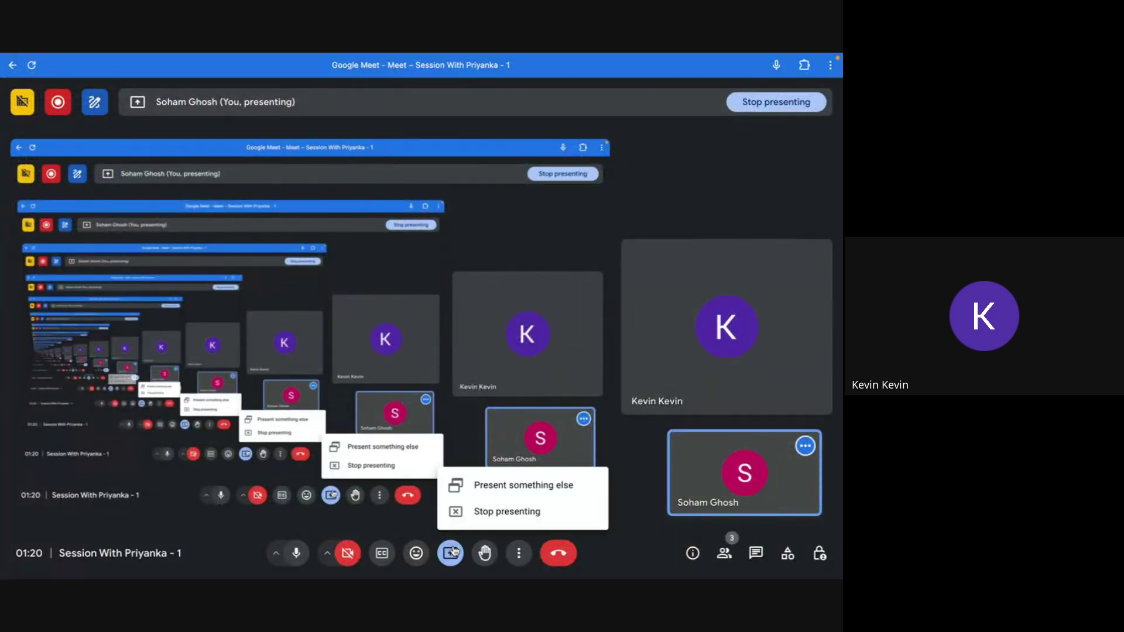
pyautogui.click(485, 513)
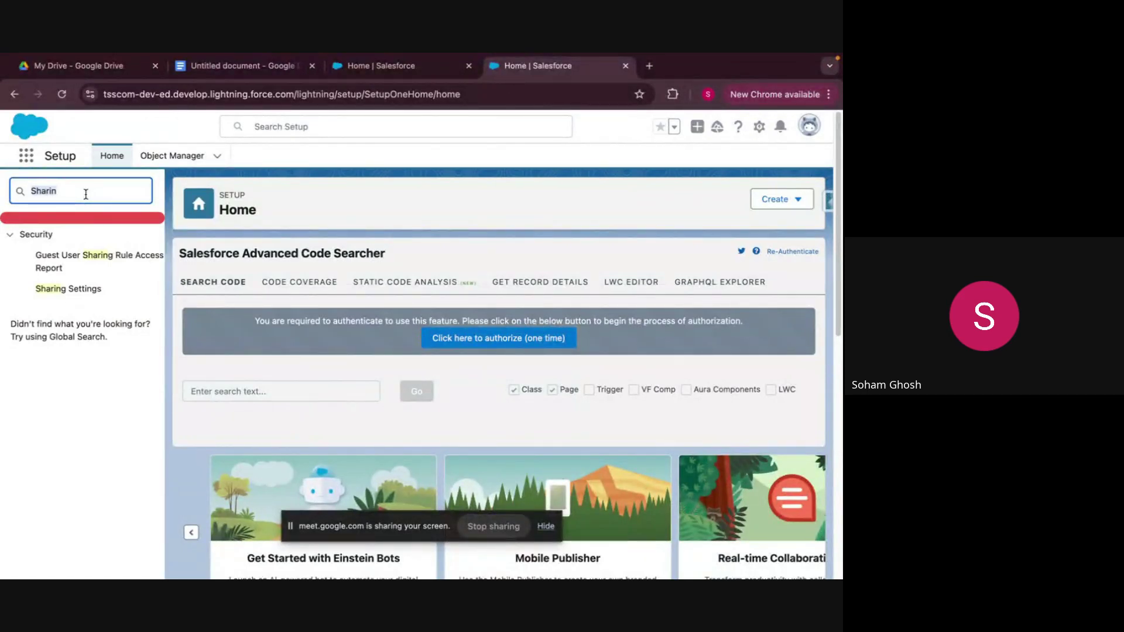
# Open Sharing Settings in Salesforce Setup and limit the managed sharing settings to Accounts.
pyautogui.click(70, 291)
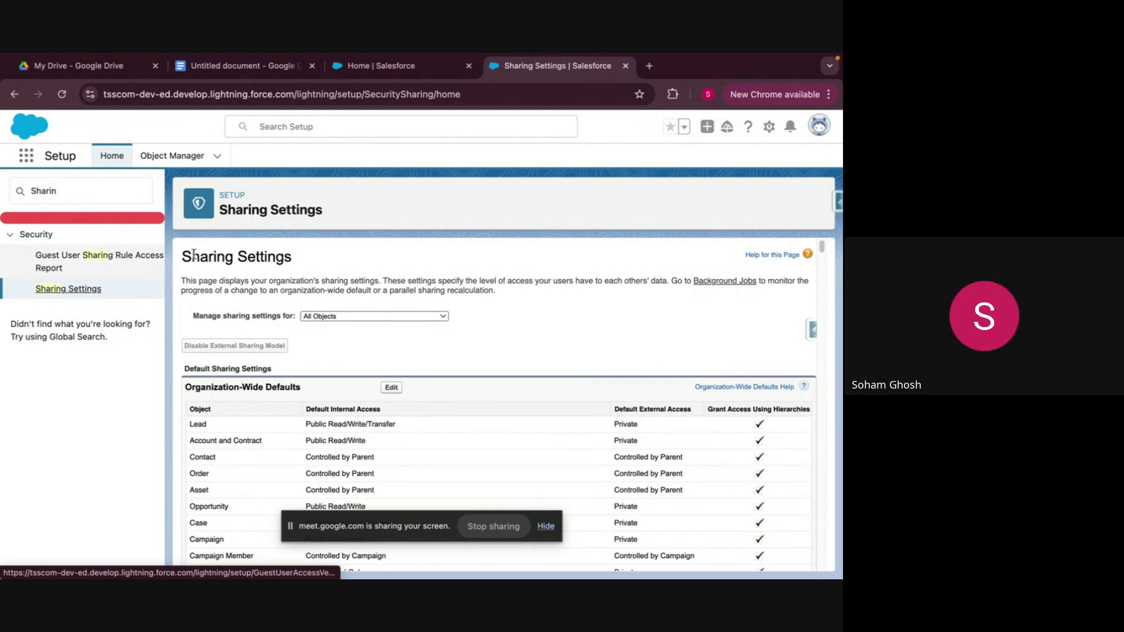
pyautogui.click(343, 316)
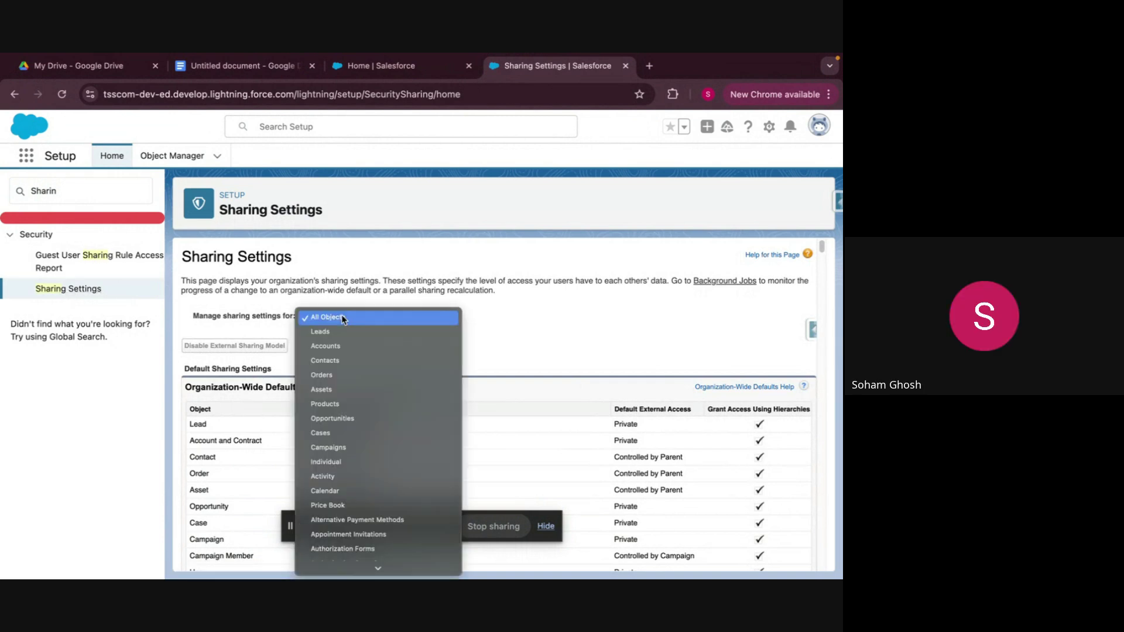
pyautogui.click(331, 347)
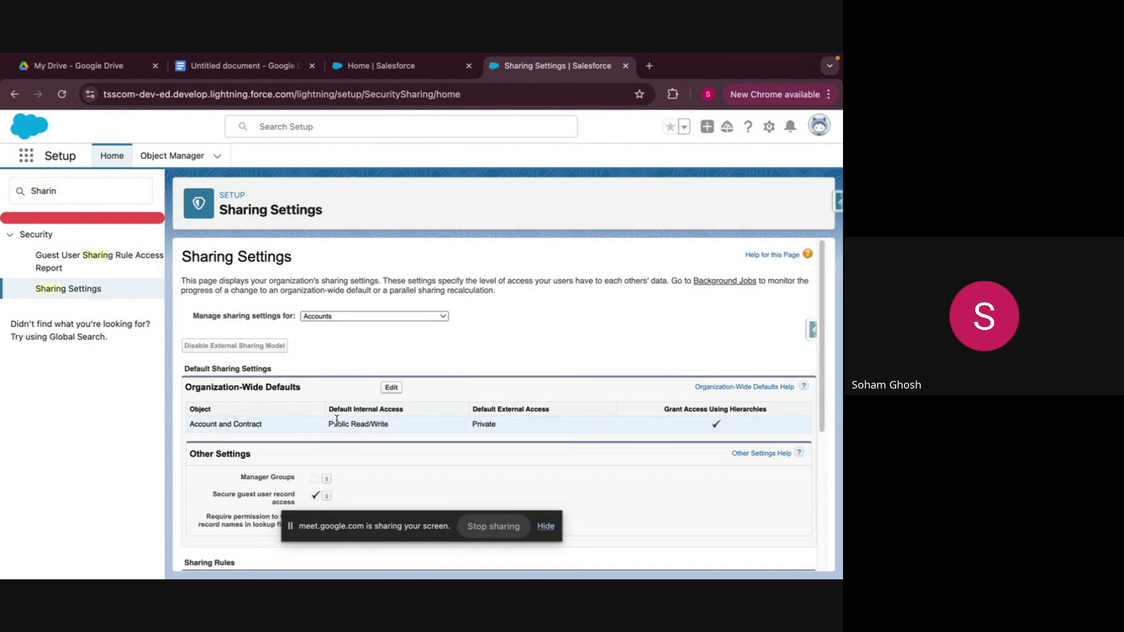
pyautogui.moveTo(328, 409); pyautogui.dragTo(408, 414)
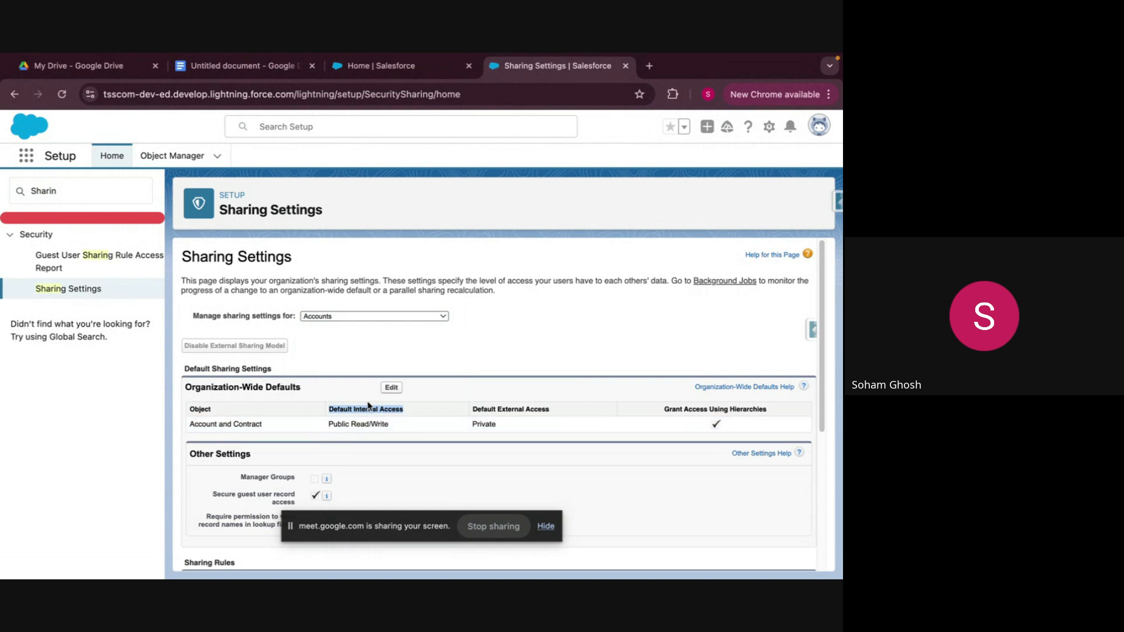
# Edit the organization-wide defaults and set Account and Contract default internal access to Private, accepting the related Opportunity and Case changes.
pyautogui.click(391, 388)
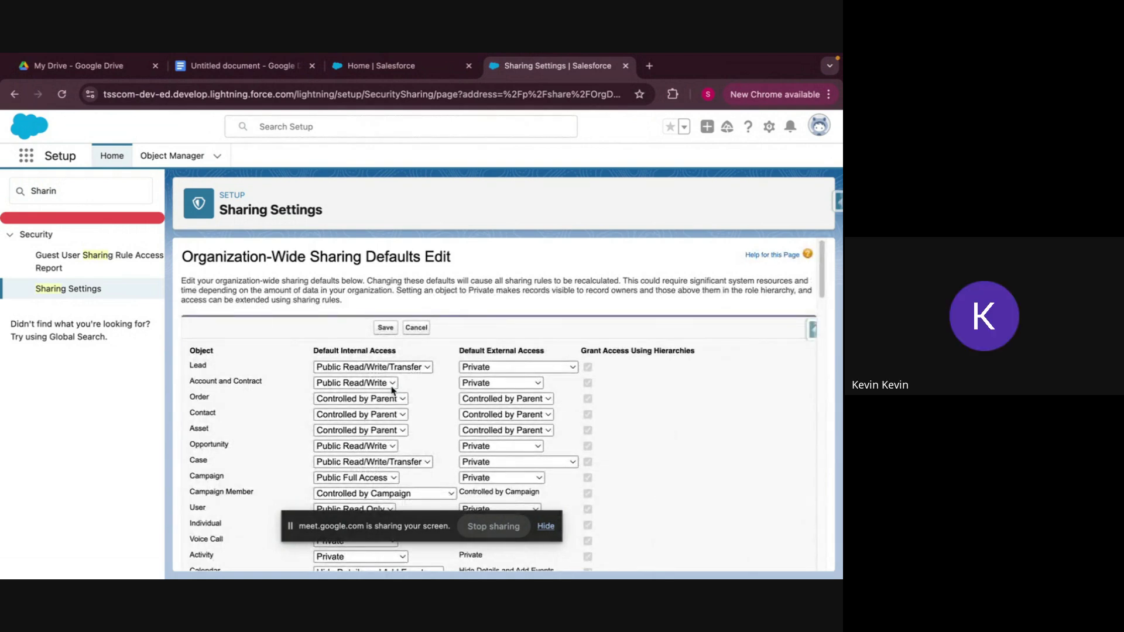
pyautogui.click(376, 390)
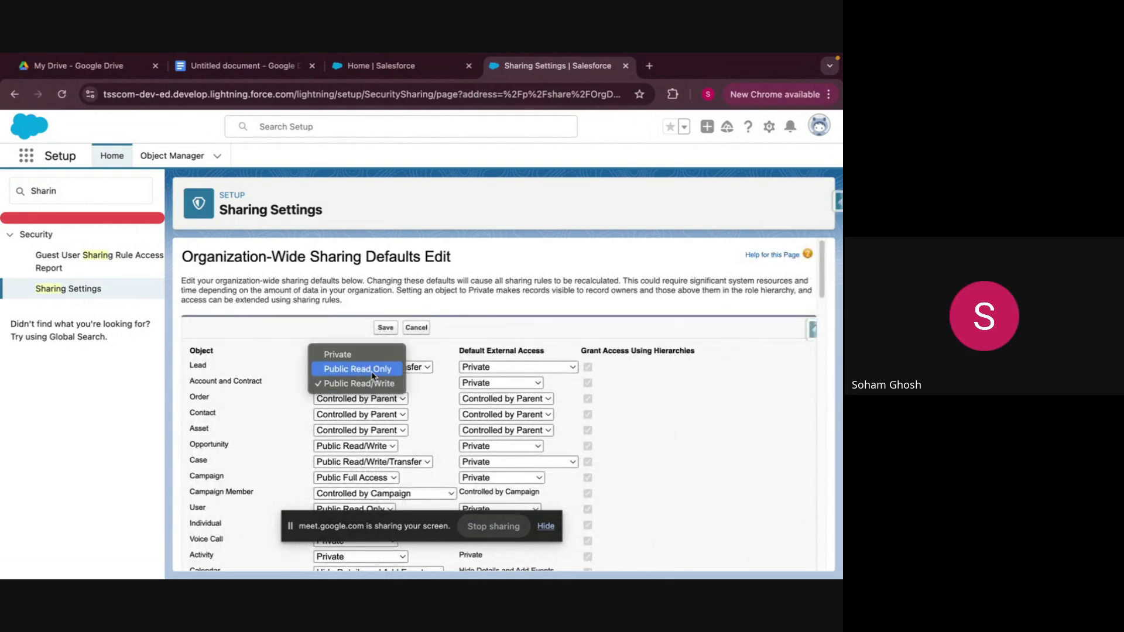
pyautogui.click(373, 356)
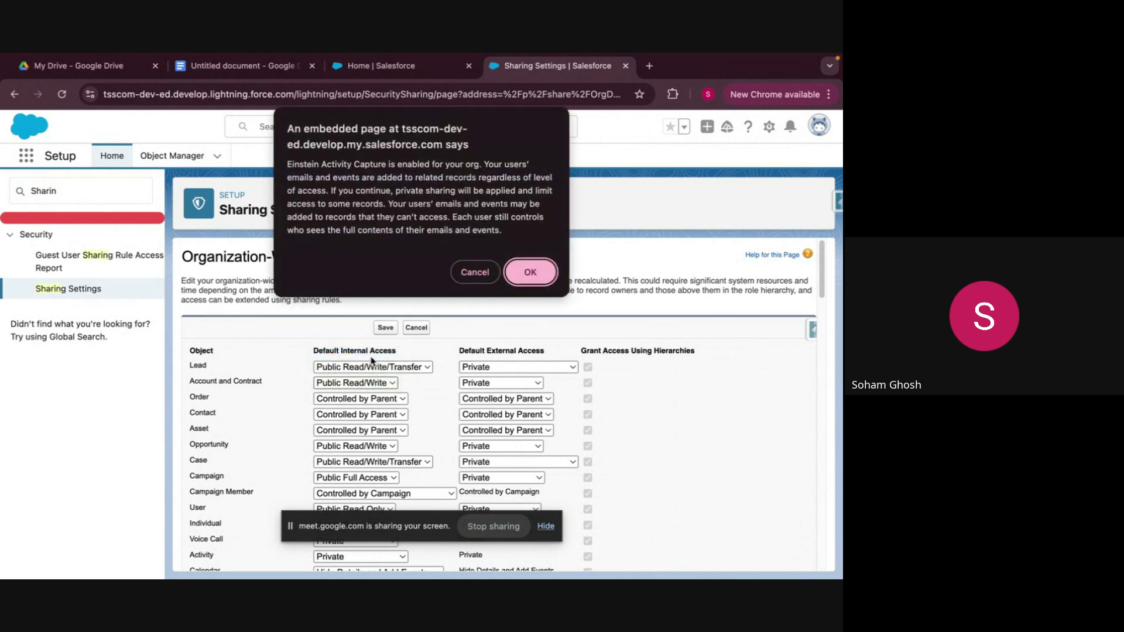
pyautogui.click(530, 273)
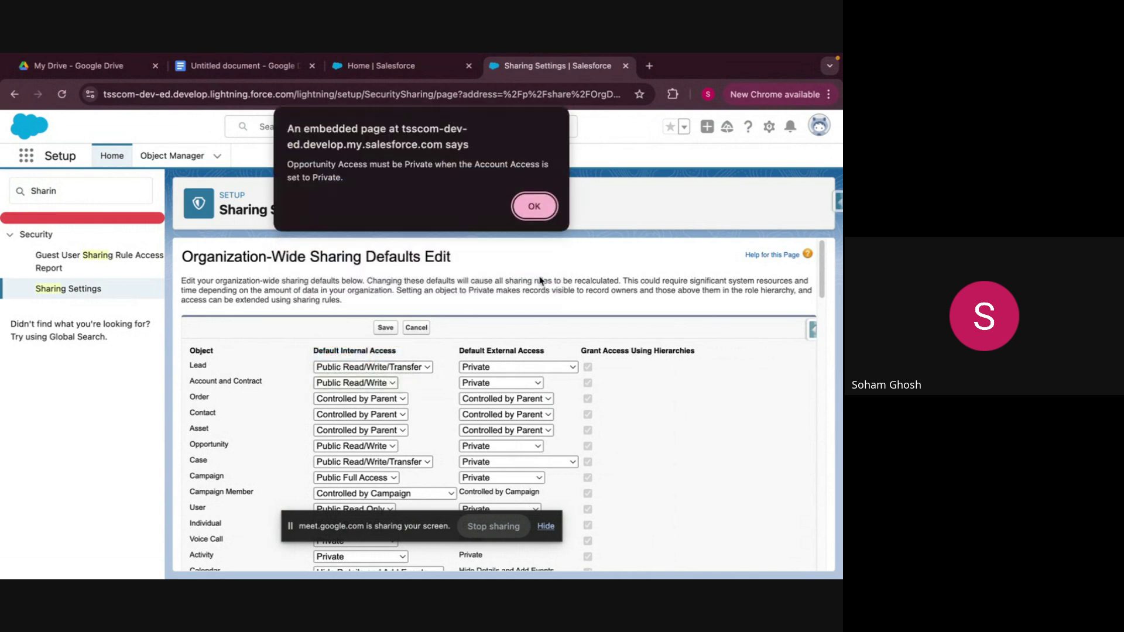
pyautogui.click(530, 208)
pyautogui.click(529, 208)
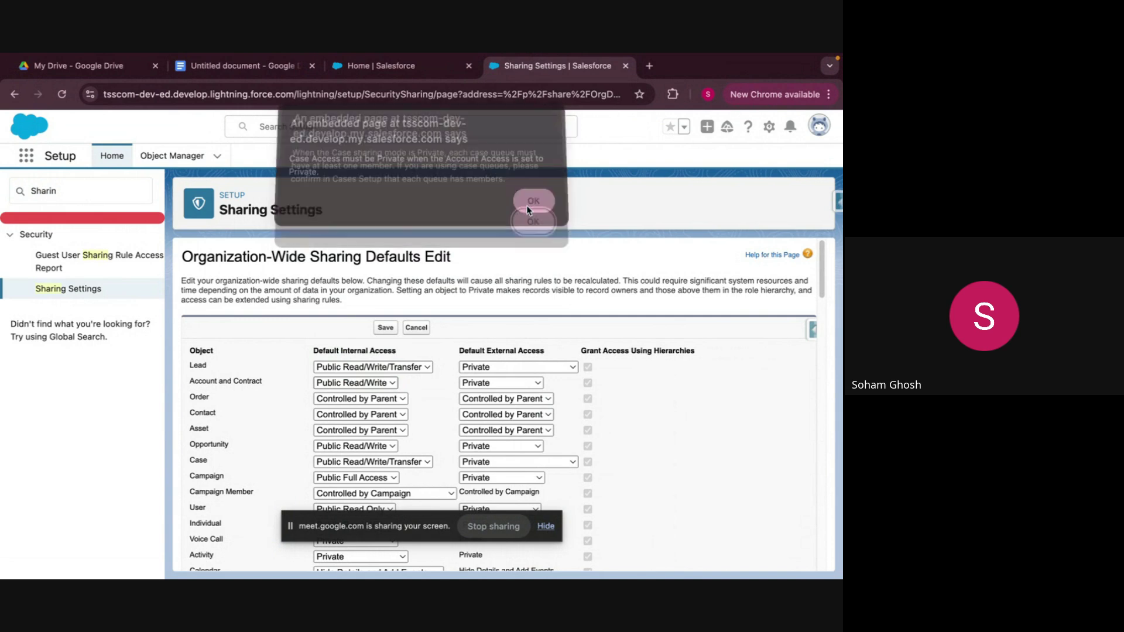
pyautogui.click(534, 229)
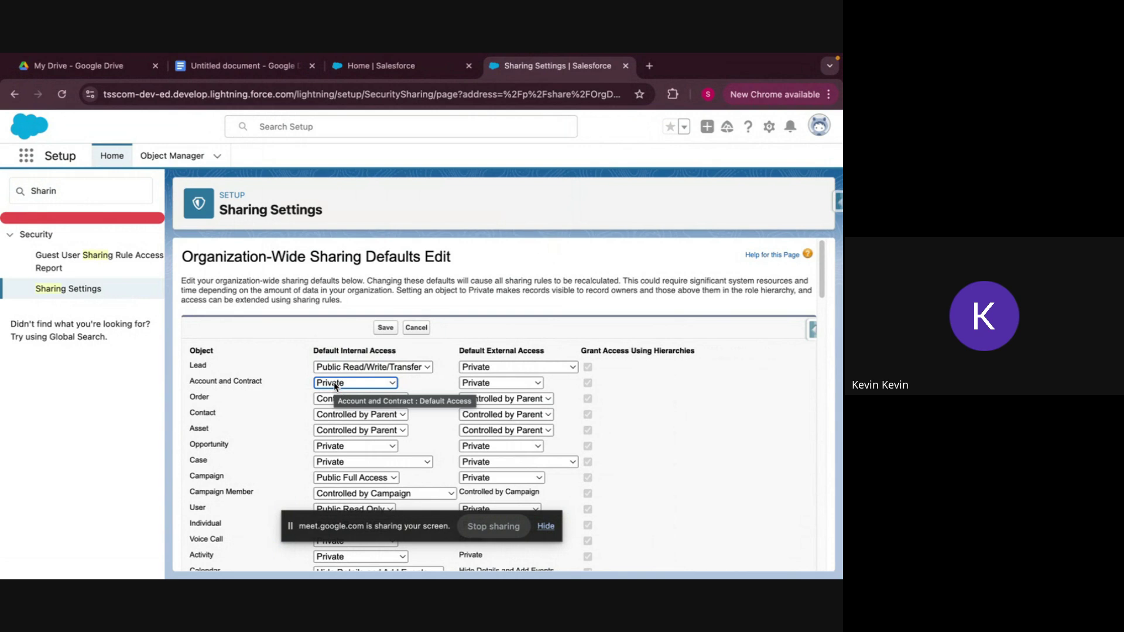
# Save the edited organization-wide defaults and agree to the recalculation of all sharing rules.
pyautogui.moveTo(388, 521); pyautogui.dragTo(763, 578)
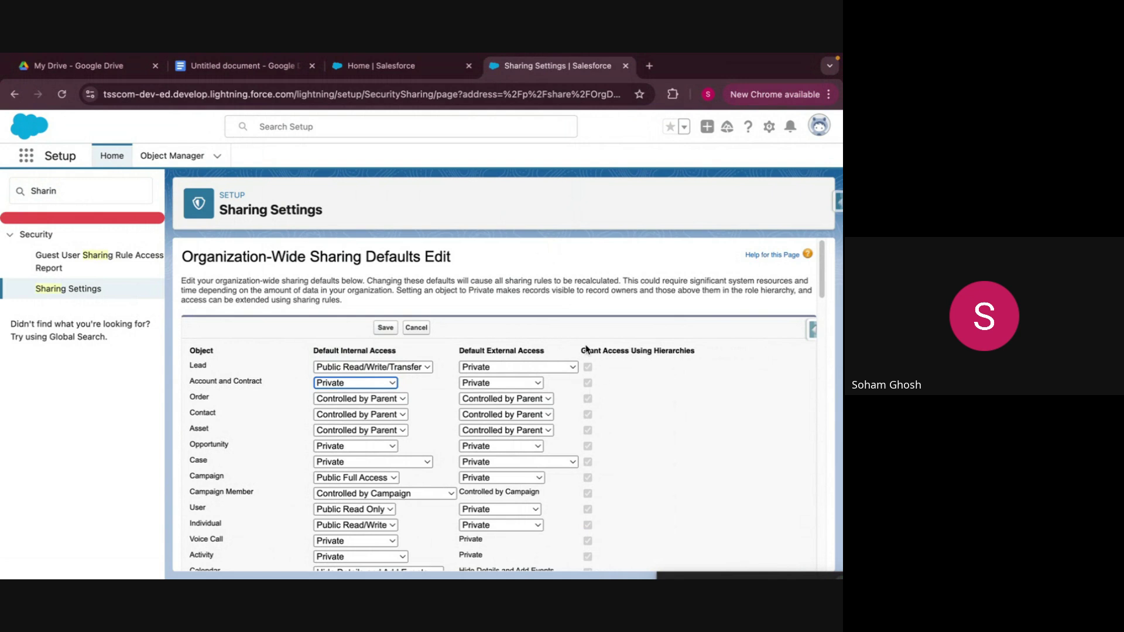
pyautogui.moveTo(580, 351); pyautogui.dragTo(718, 355)
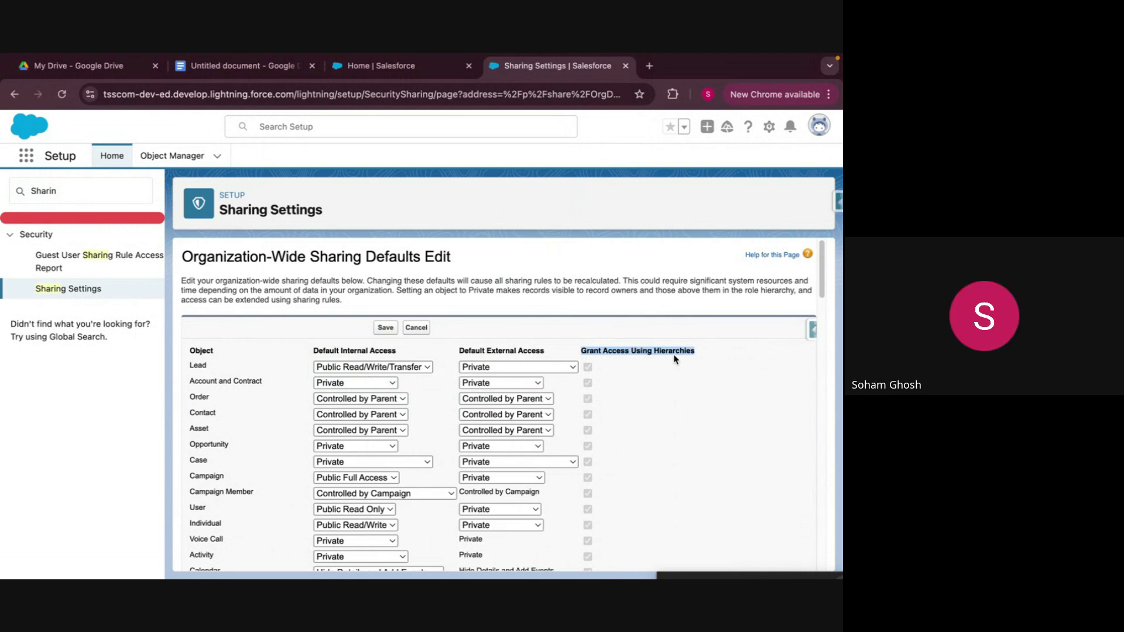
pyautogui.click(385, 329)
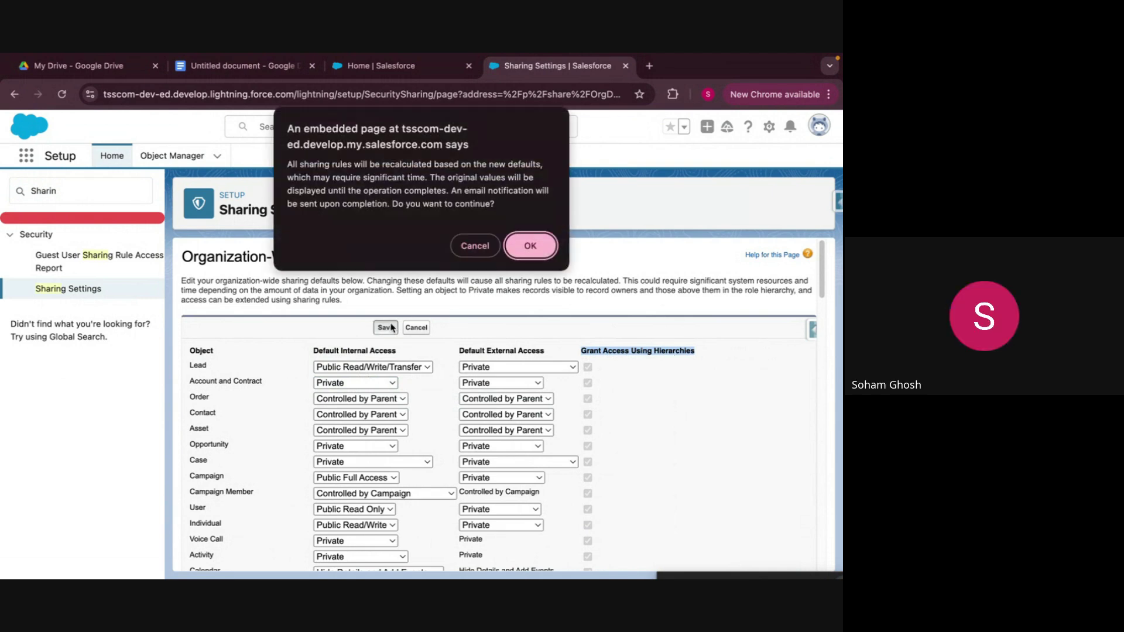
pyautogui.click(530, 244)
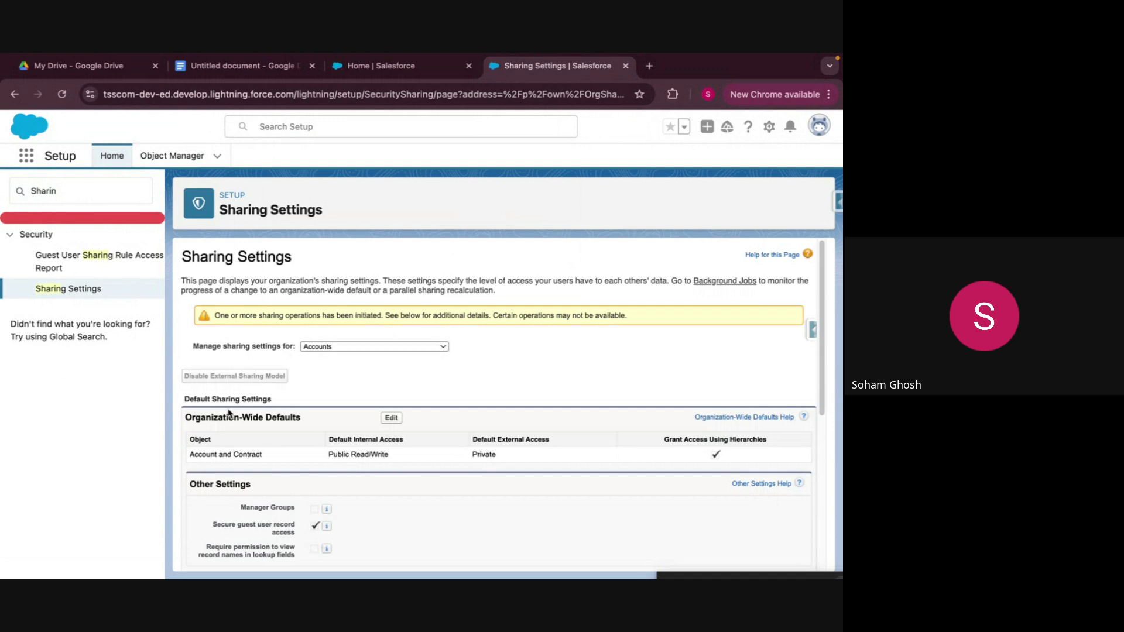
# Reload the Sharing Settings page to check the Account and Contract organization-wide defaults.
pyautogui.click(61, 95)
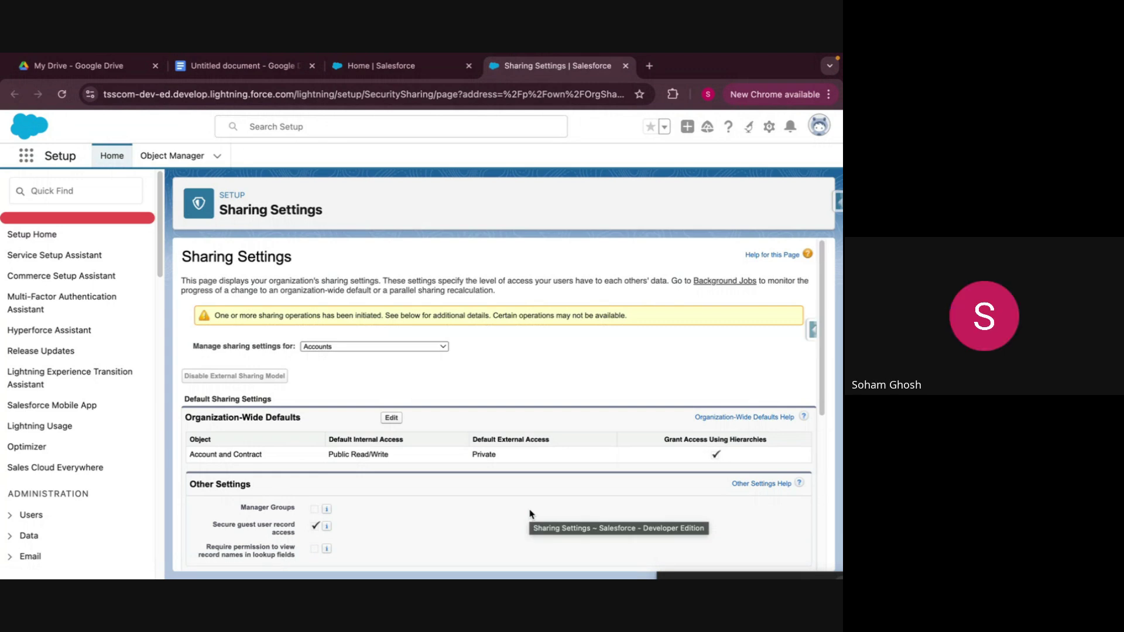
pyautogui.click(62, 95)
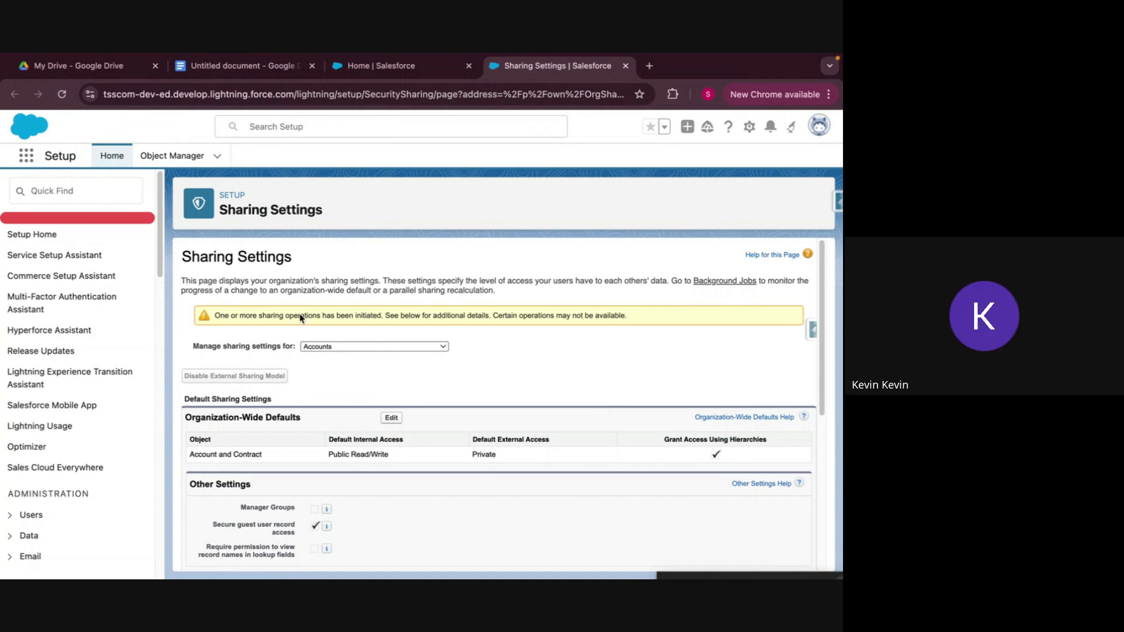
pyautogui.click(67, 98)
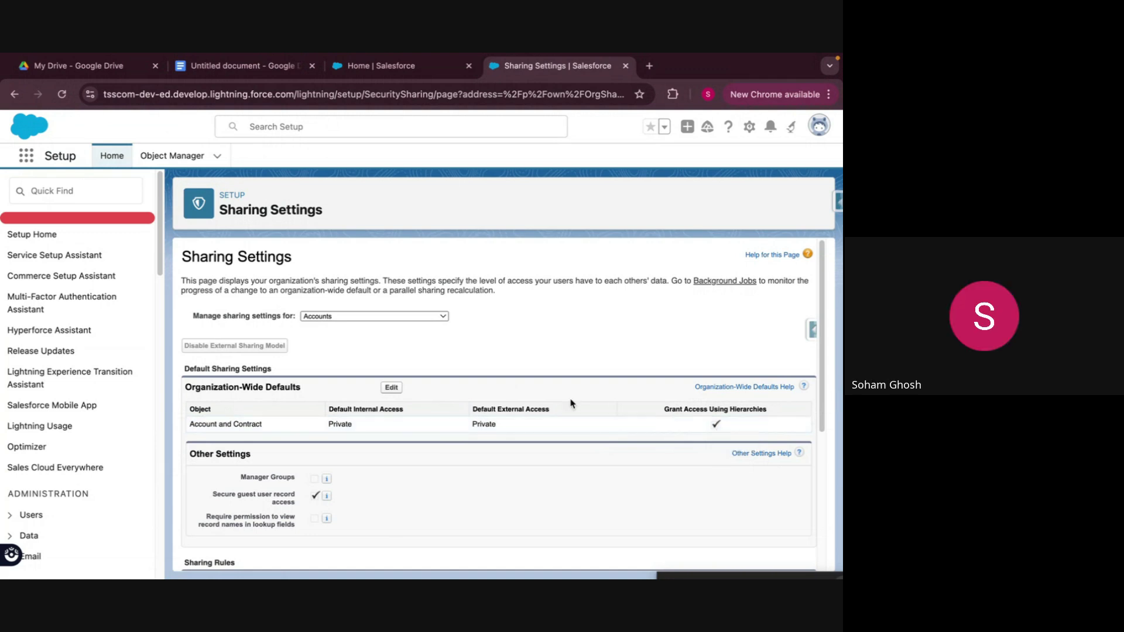
# Start a new sharing rule under Account Sharing Rules.
pyautogui.scroll(-1, 475, 463)
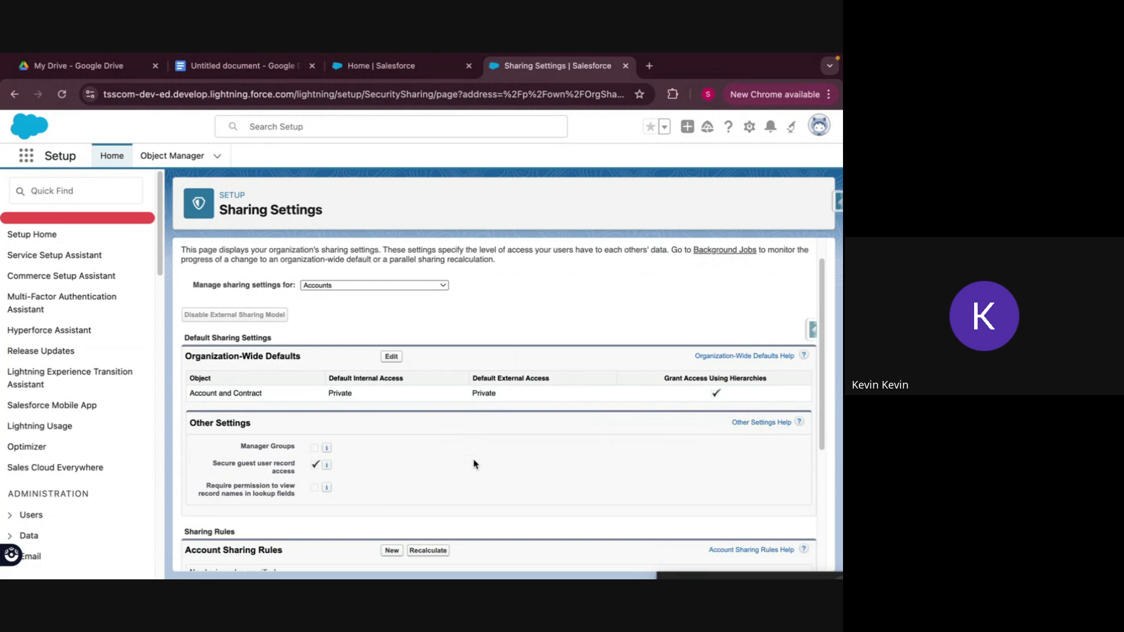
pyautogui.scroll(-2, 474, 464)
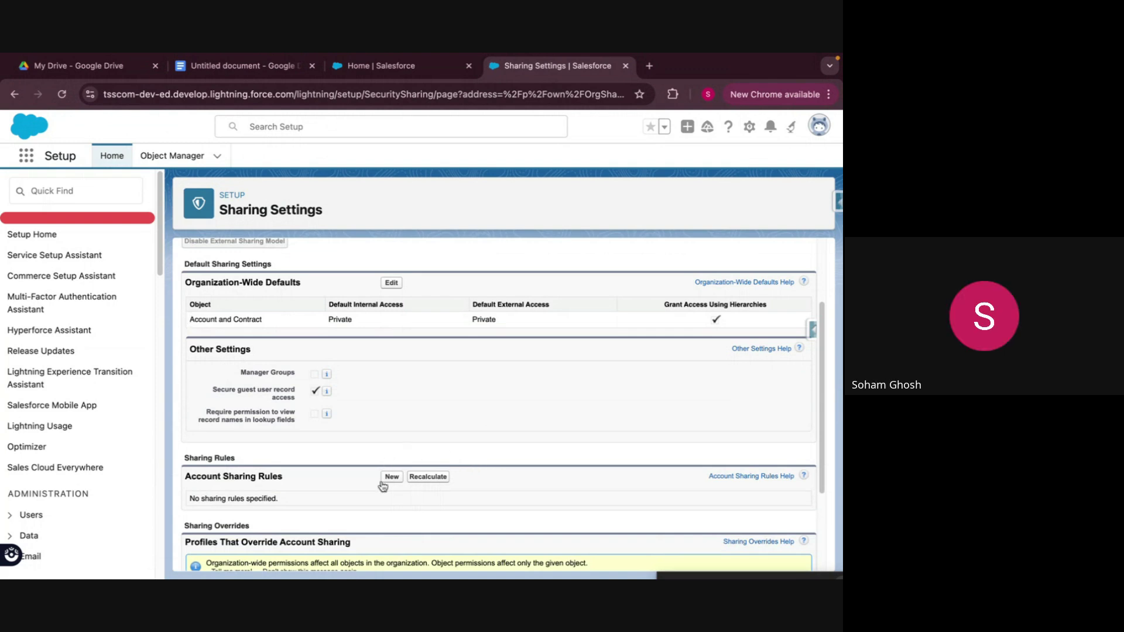
pyautogui.moveTo(184, 486); pyautogui.dragTo(288, 489)
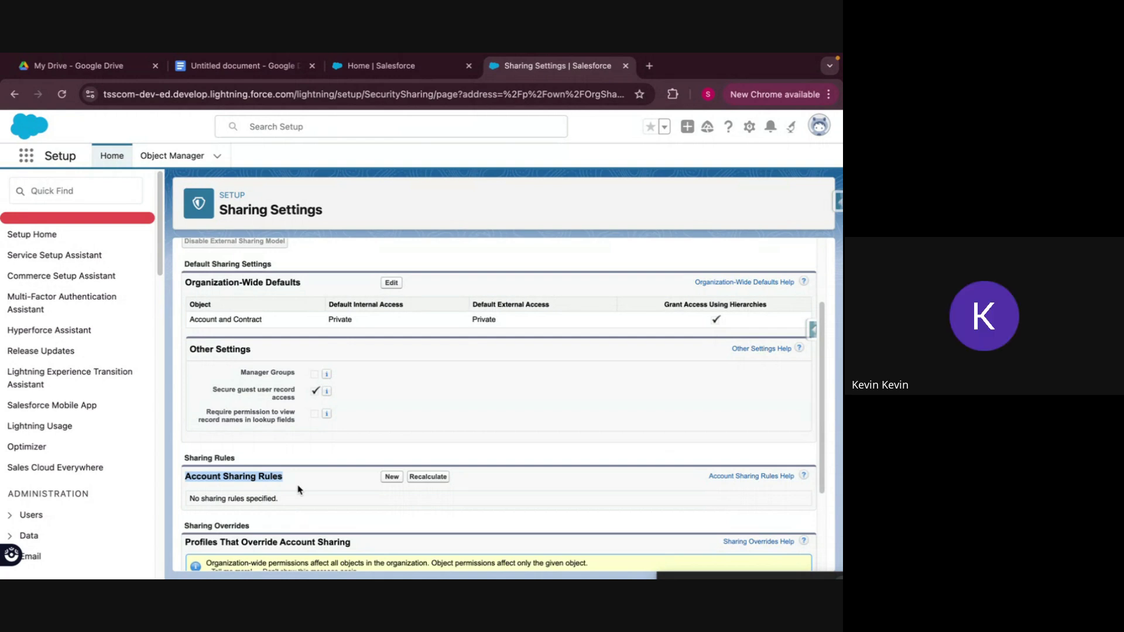
pyautogui.click(391, 477)
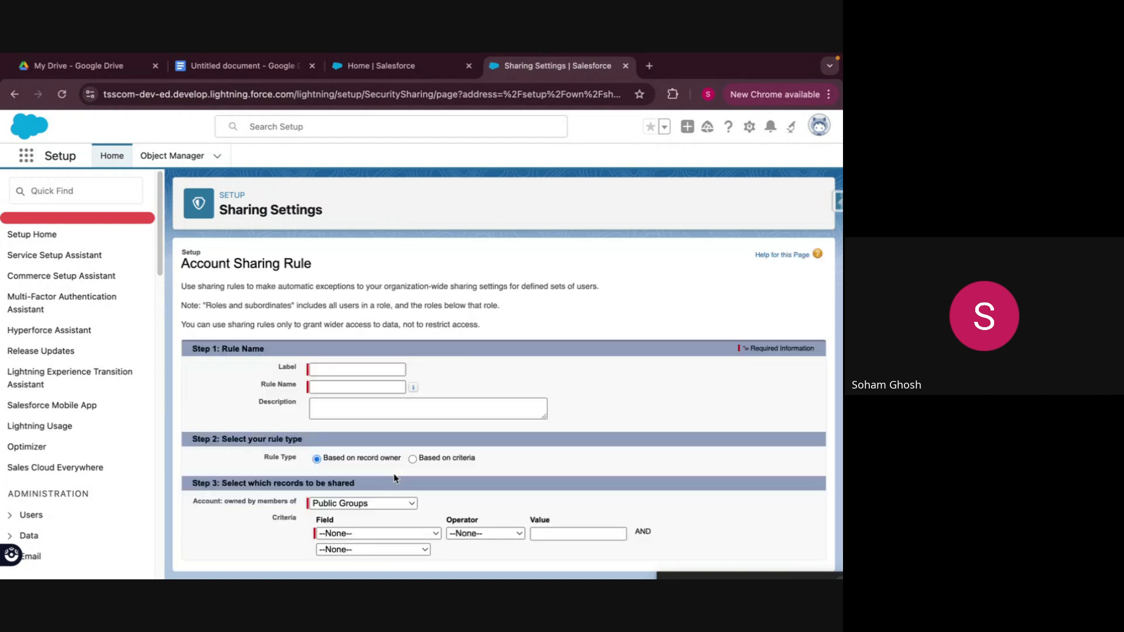
# Set the account sharing rule to share records owned by members of the CFO role.
pyautogui.scroll(-1, 384, 445)
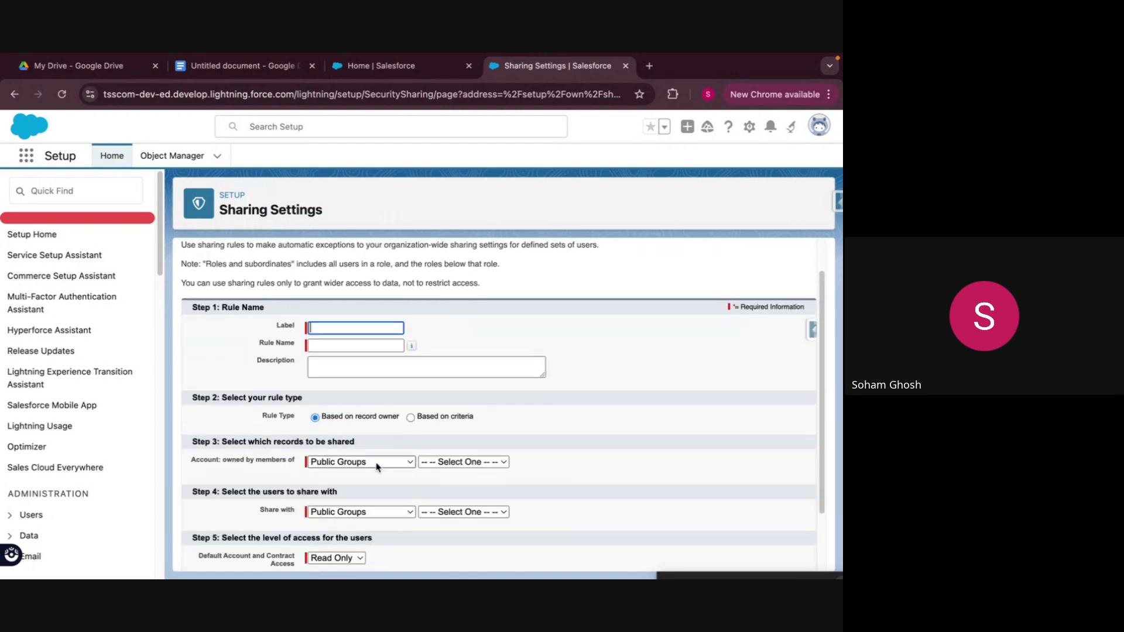
pyautogui.scroll(-2, 363, 440)
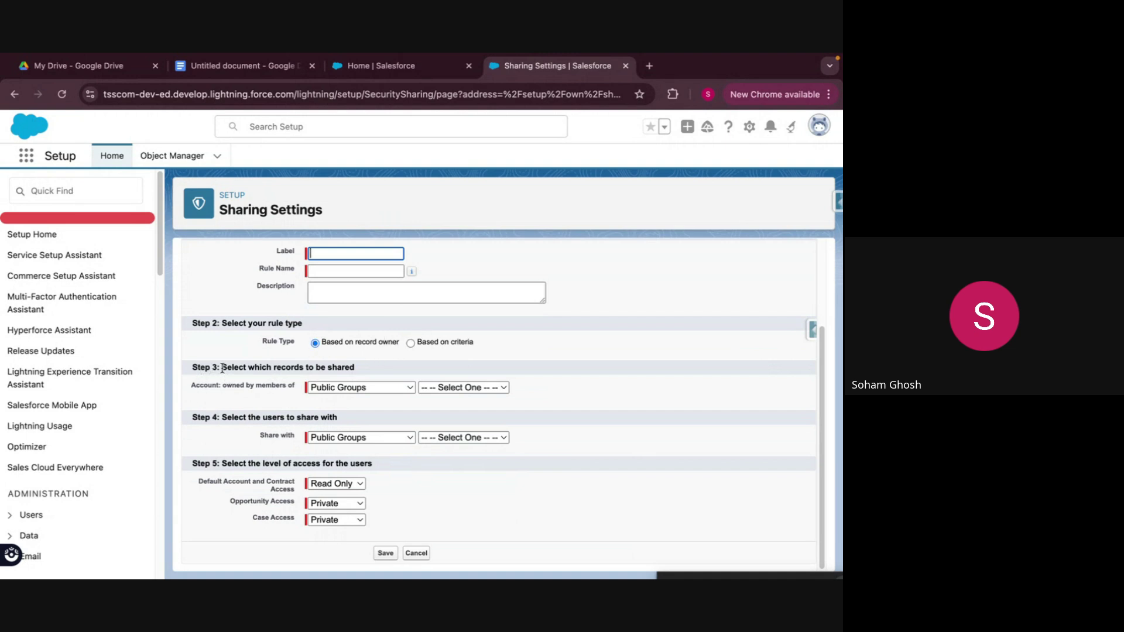
pyautogui.moveTo(222, 368); pyautogui.dragTo(357, 373)
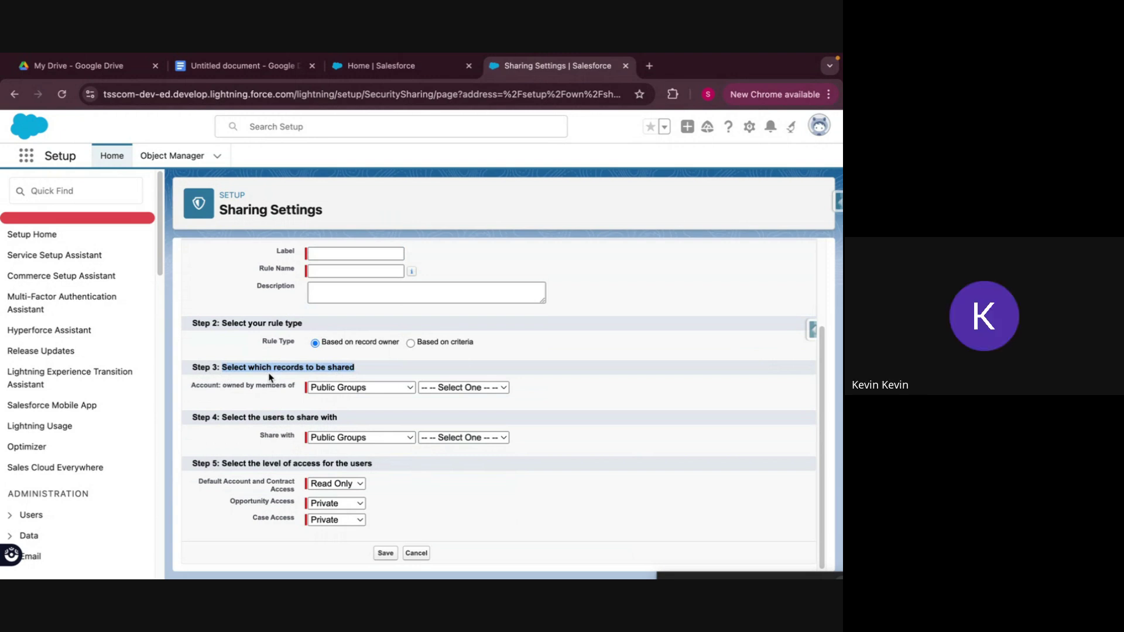
pyautogui.click(342, 389)
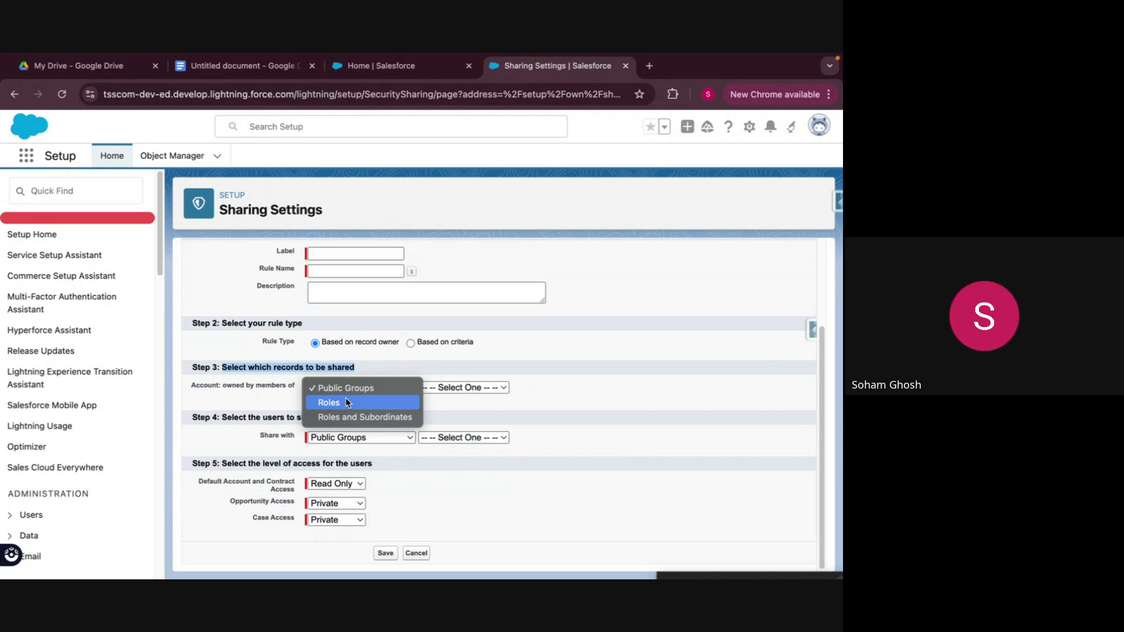
pyautogui.click(346, 402)
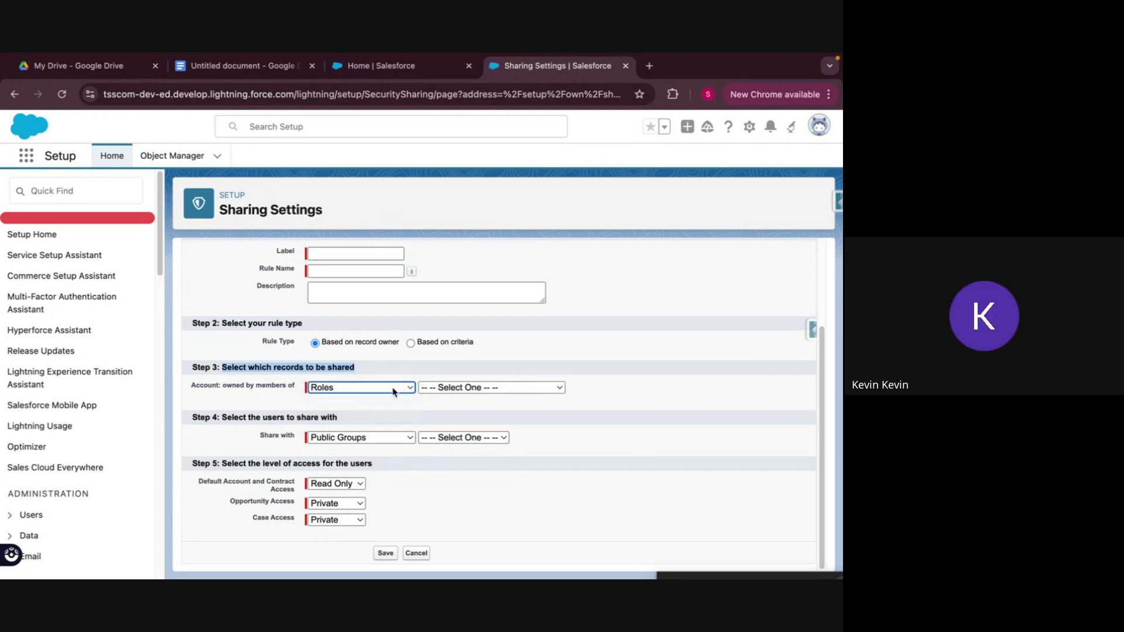
pyautogui.click(481, 388)
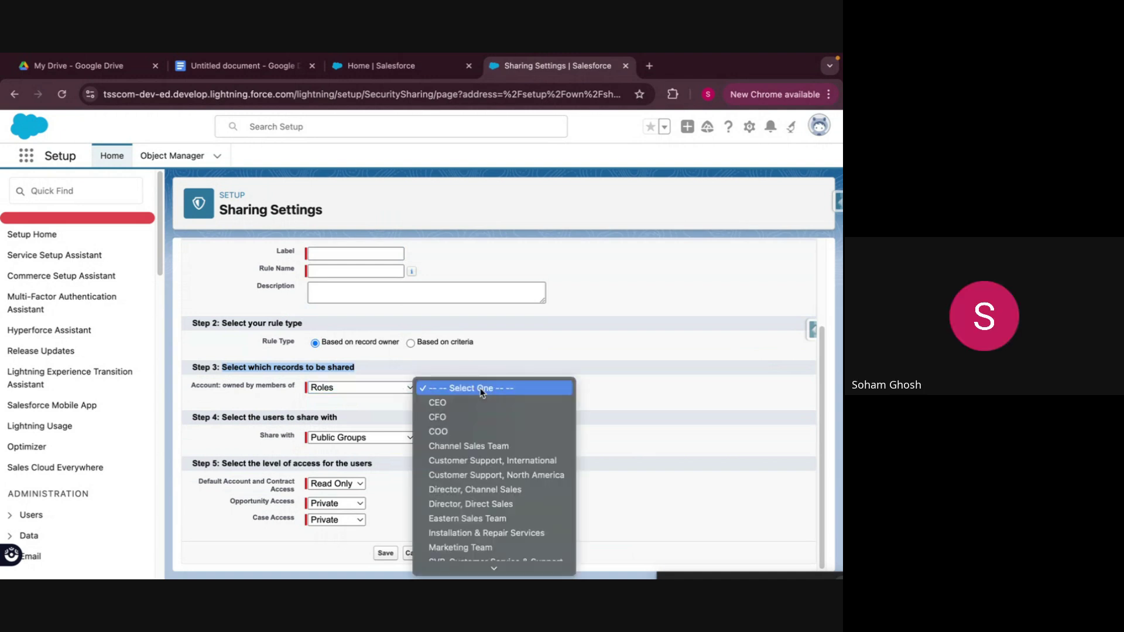
pyautogui.click(466, 417)
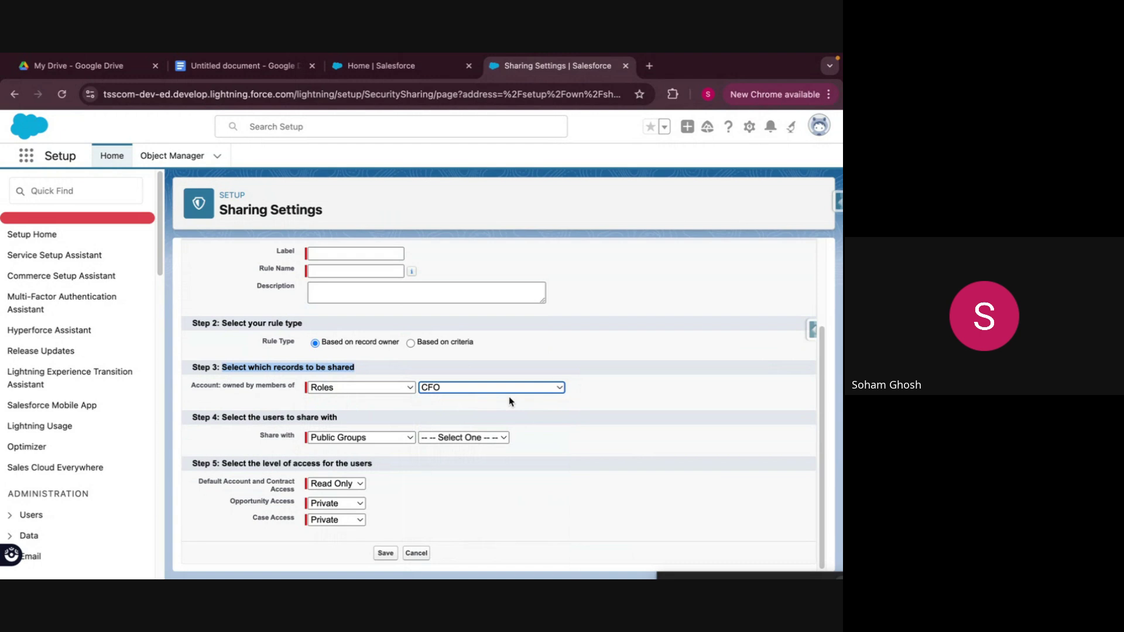
# Set the users to share the accounts with to the COO role.
pyautogui.click(381, 439)
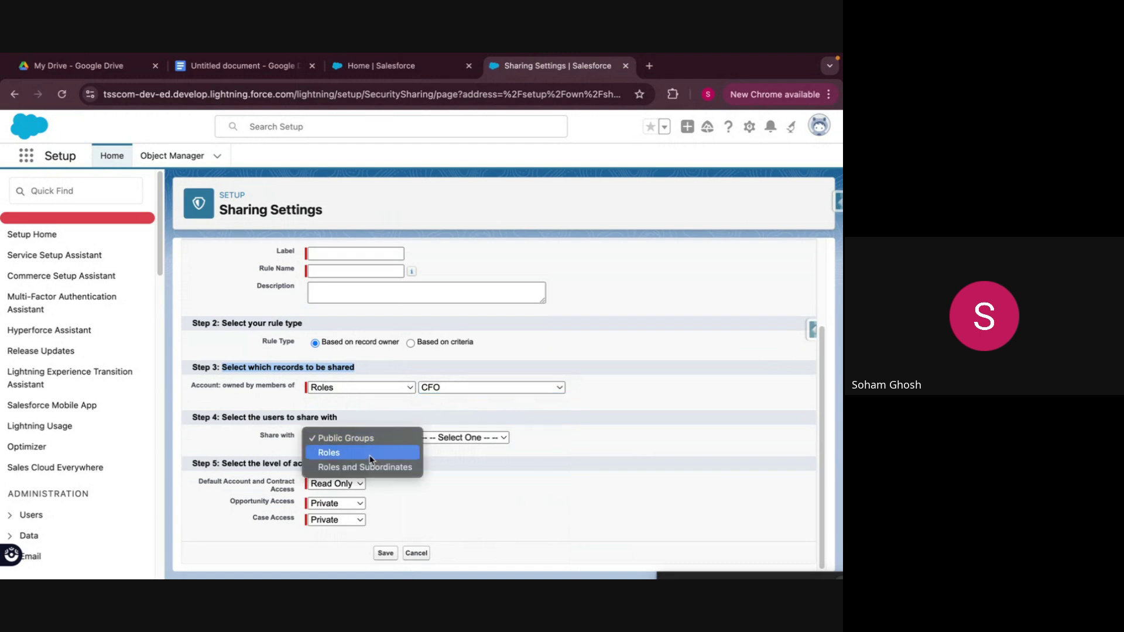
pyautogui.click(369, 454)
pyautogui.click(460, 439)
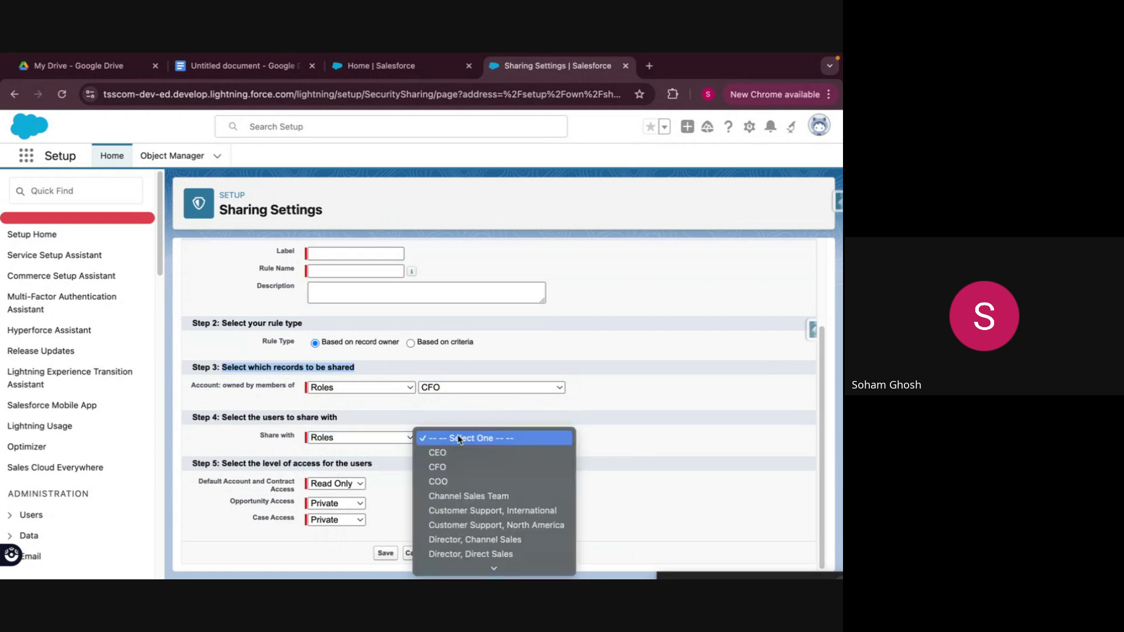
pyautogui.click(452, 477)
pyautogui.click(568, 439)
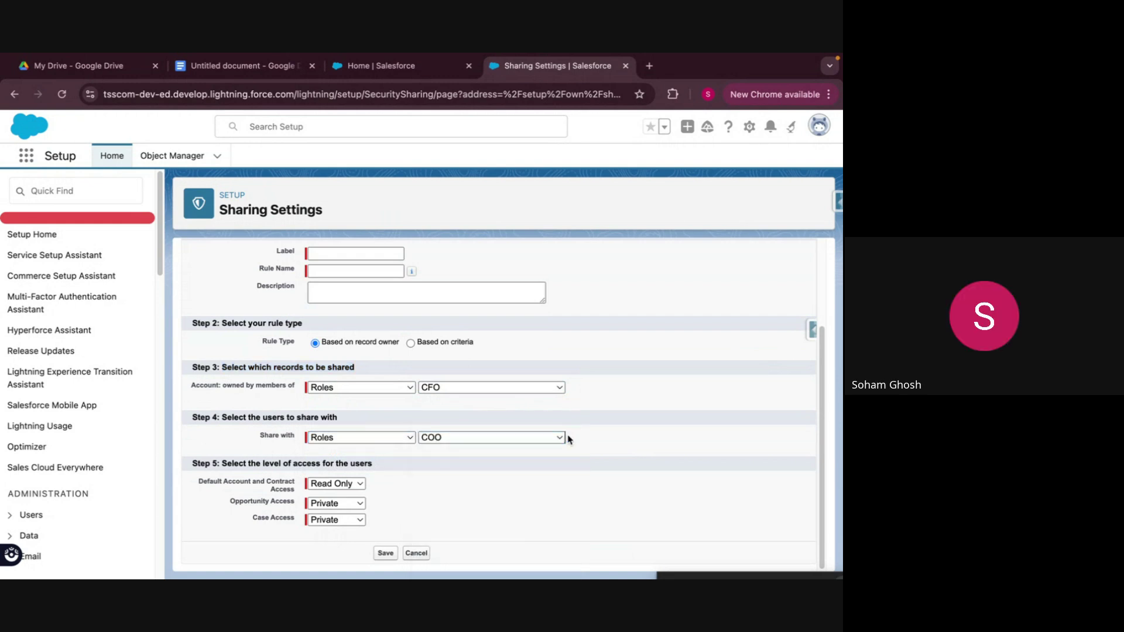
# Set the rule's Default Account and Contract Access to Read/Write and label the rule CFO TO COO Sharing.
pyautogui.click(351, 485)
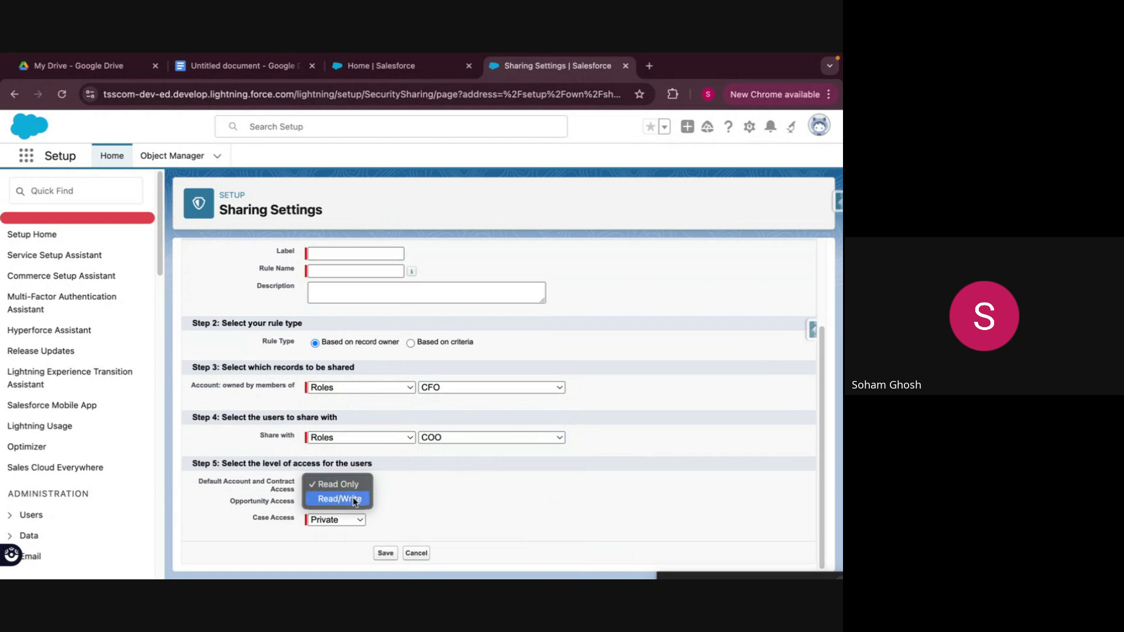
pyautogui.click(355, 501)
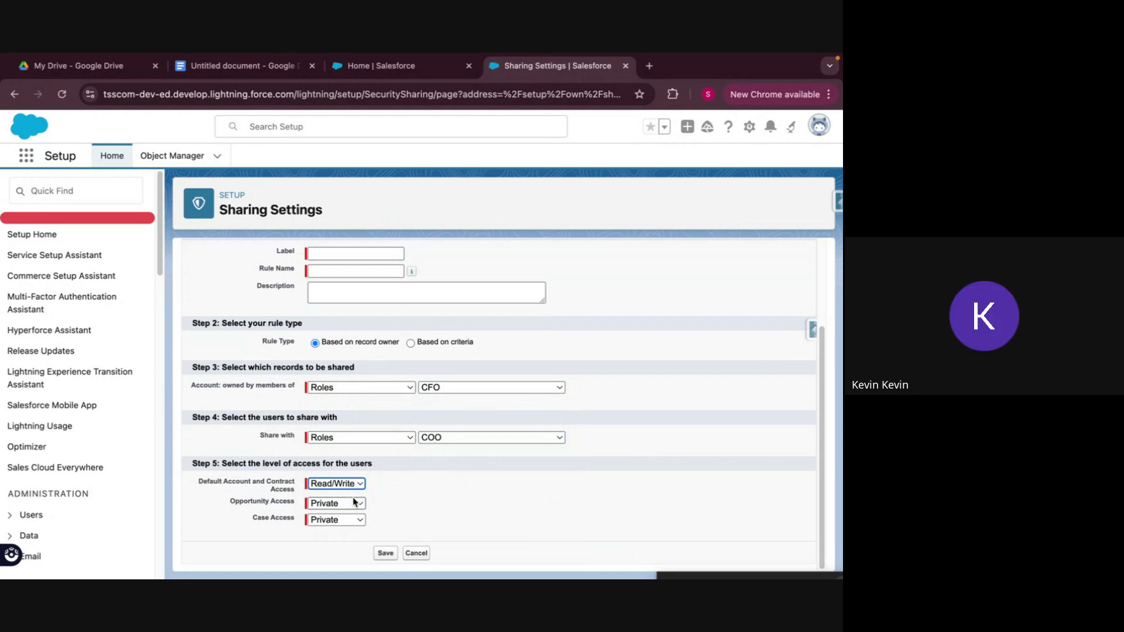
pyautogui.scroll(3, 355, 502)
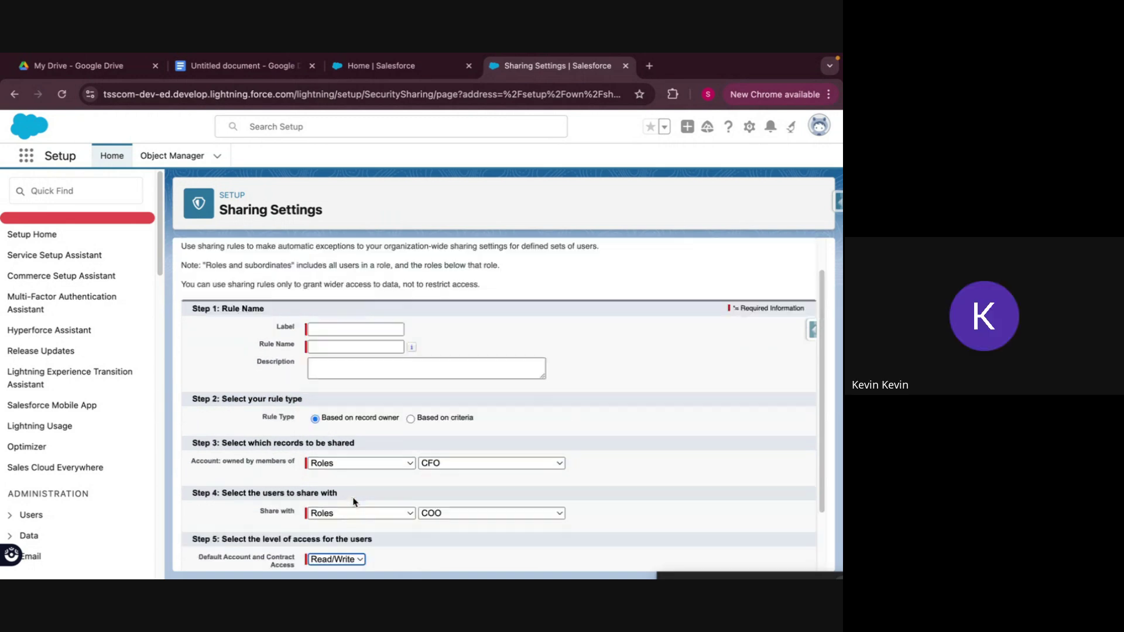
pyautogui.click(361, 368)
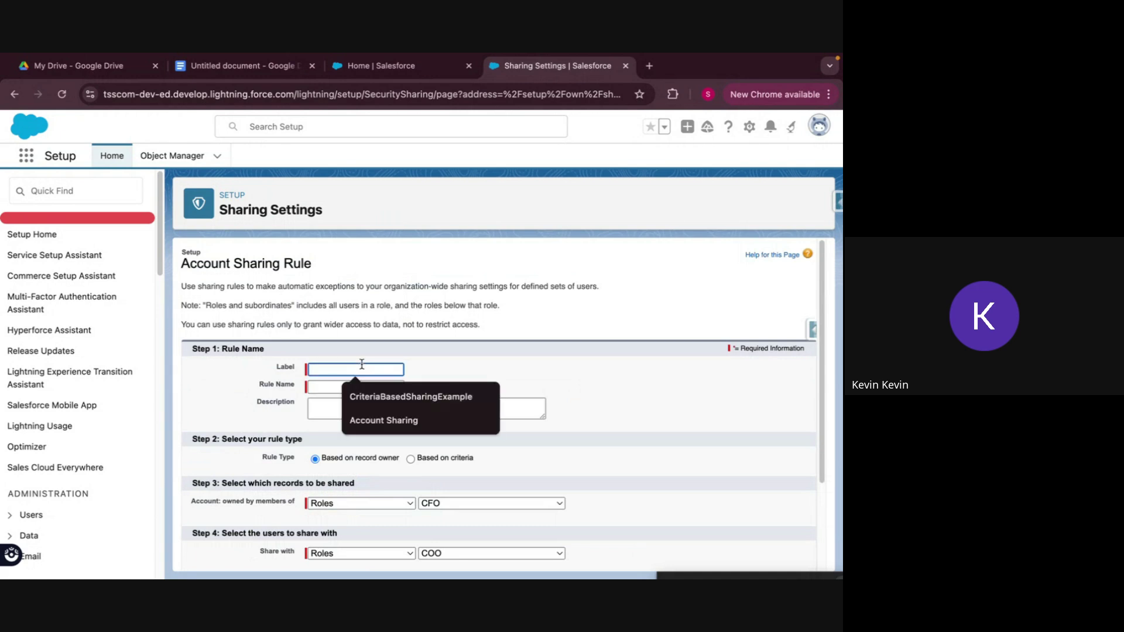
pyautogui.write('CFO ')
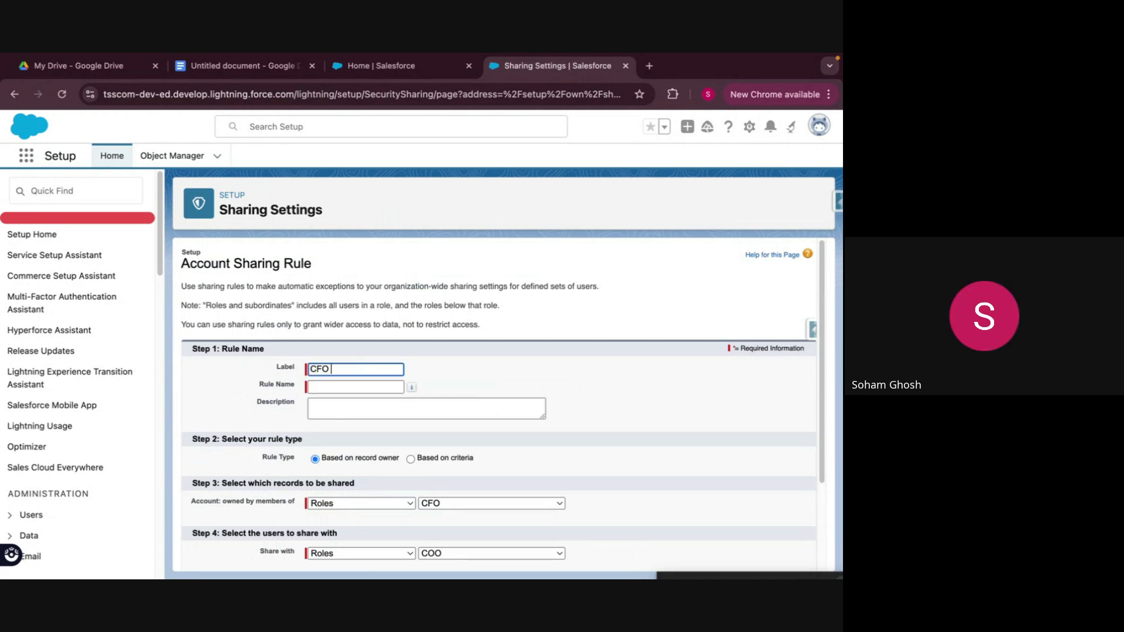
pyautogui.write('TO COO Sharing')
pyautogui.press('Tab')
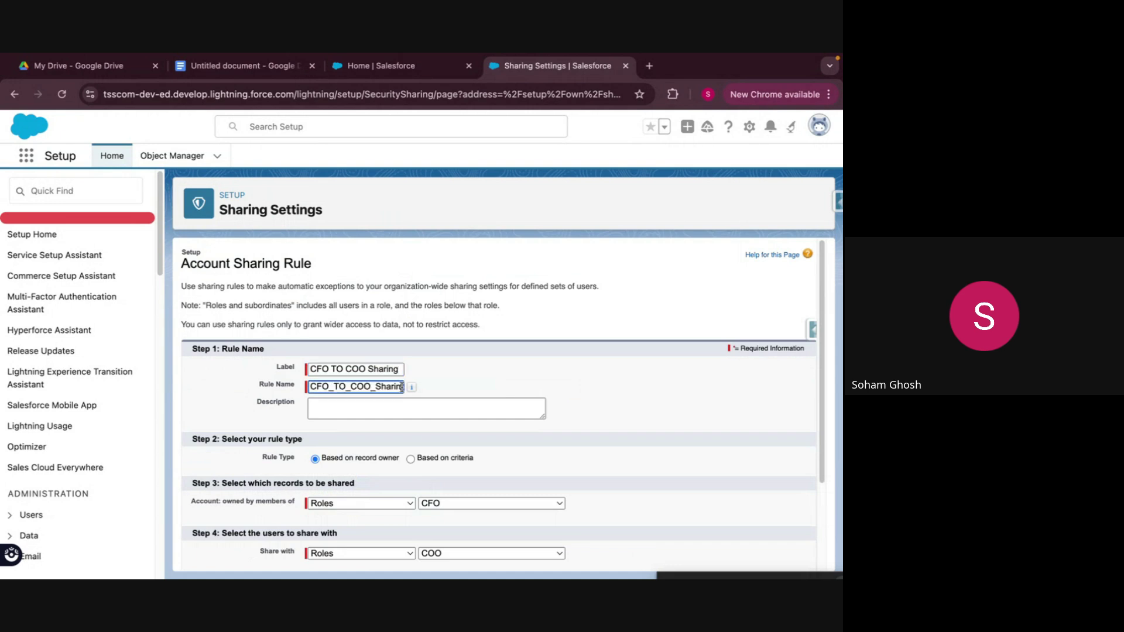
# Save the account sharing rule and check its entry under Account Sharing Rules.
pyautogui.scroll(-2, 495, 456)
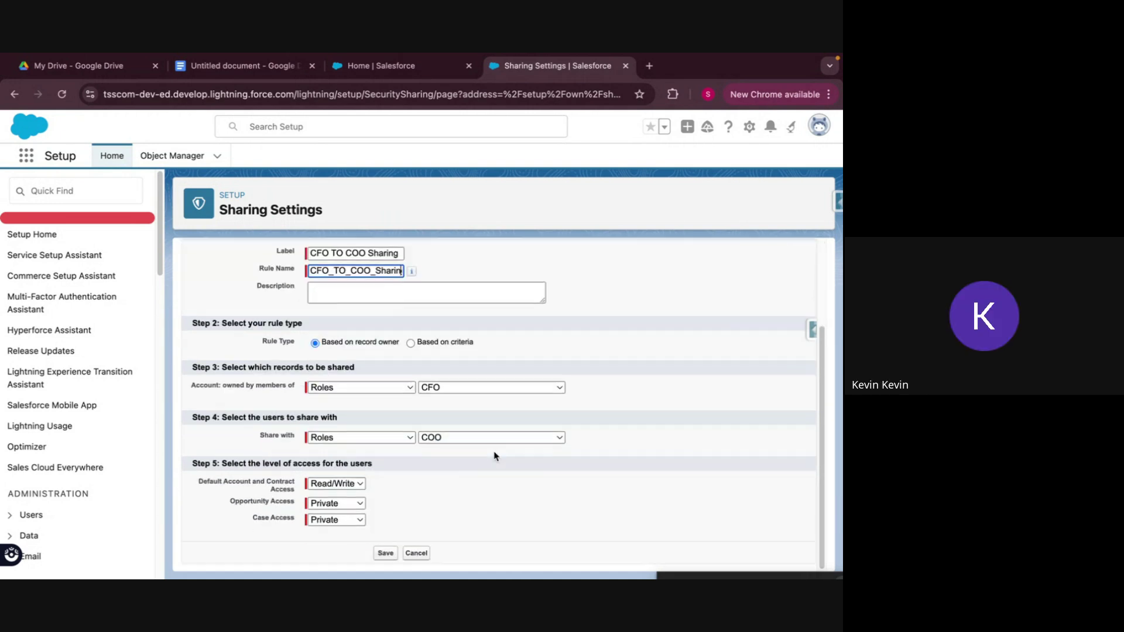
pyautogui.click(386, 554)
pyautogui.click(528, 227)
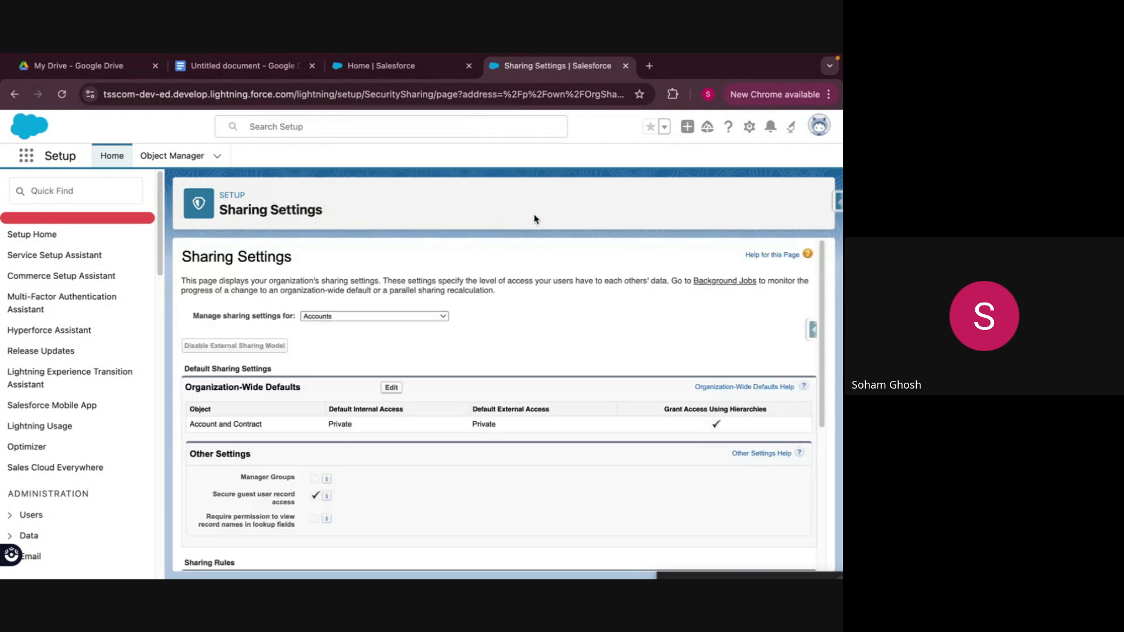
pyautogui.scroll(-5, 346, 404)
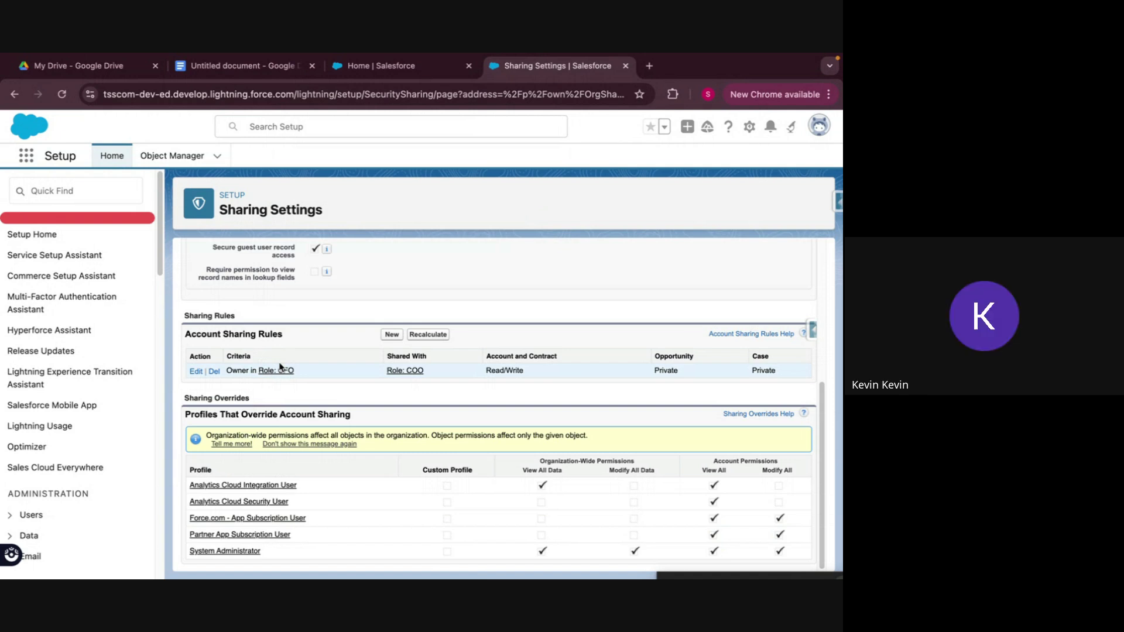
pyautogui.scroll(1, 280, 368)
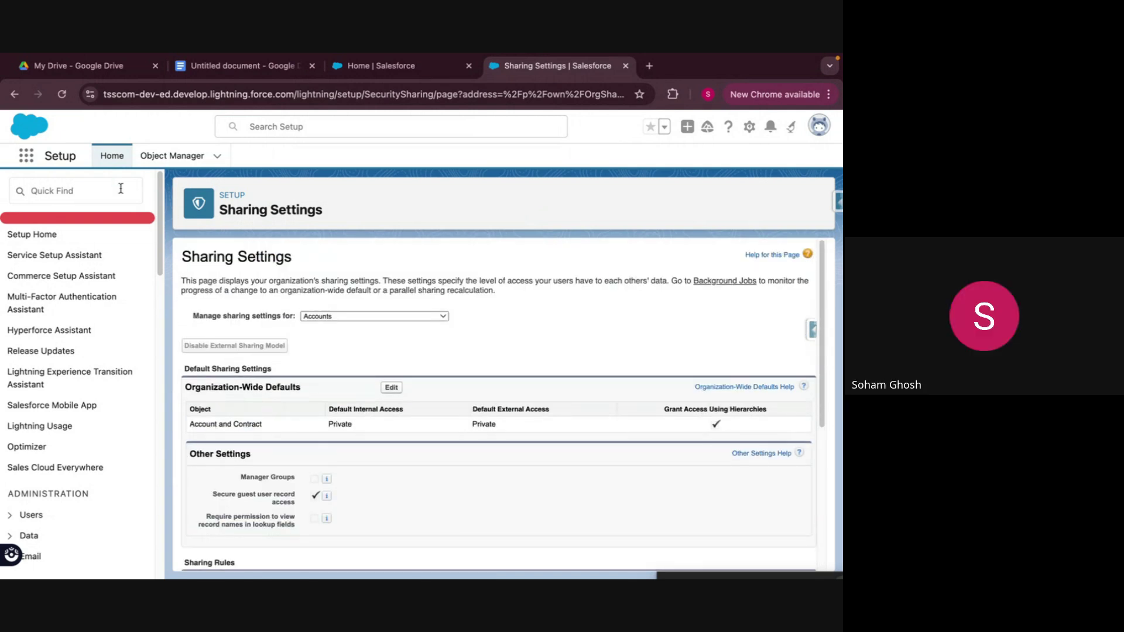
pyautogui.click(29, 161)
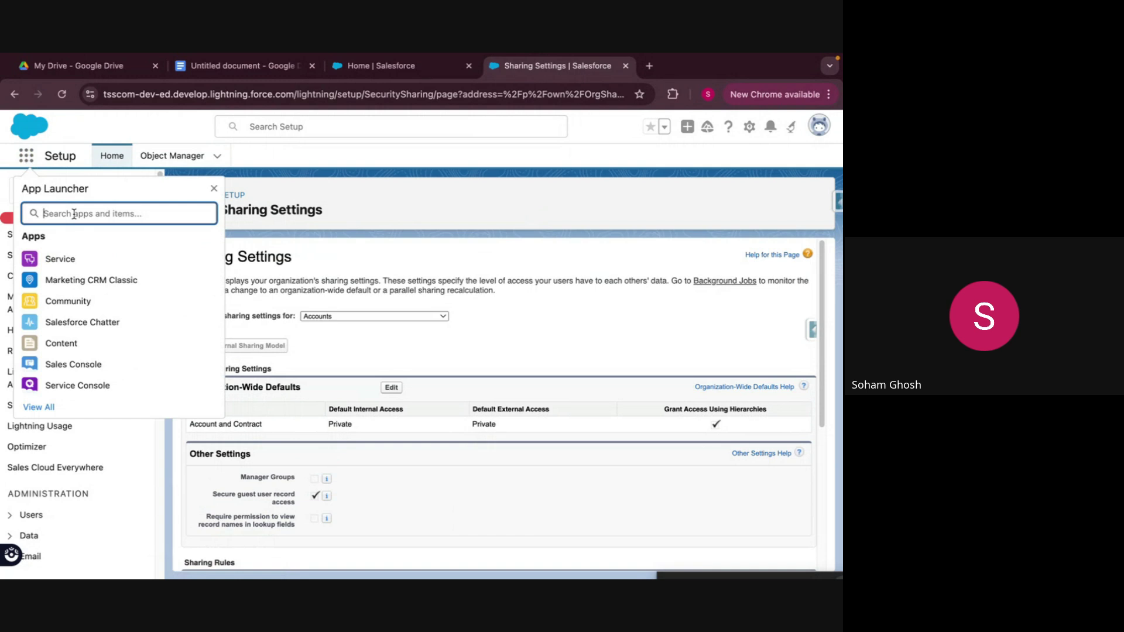
pyautogui.write('Acc')
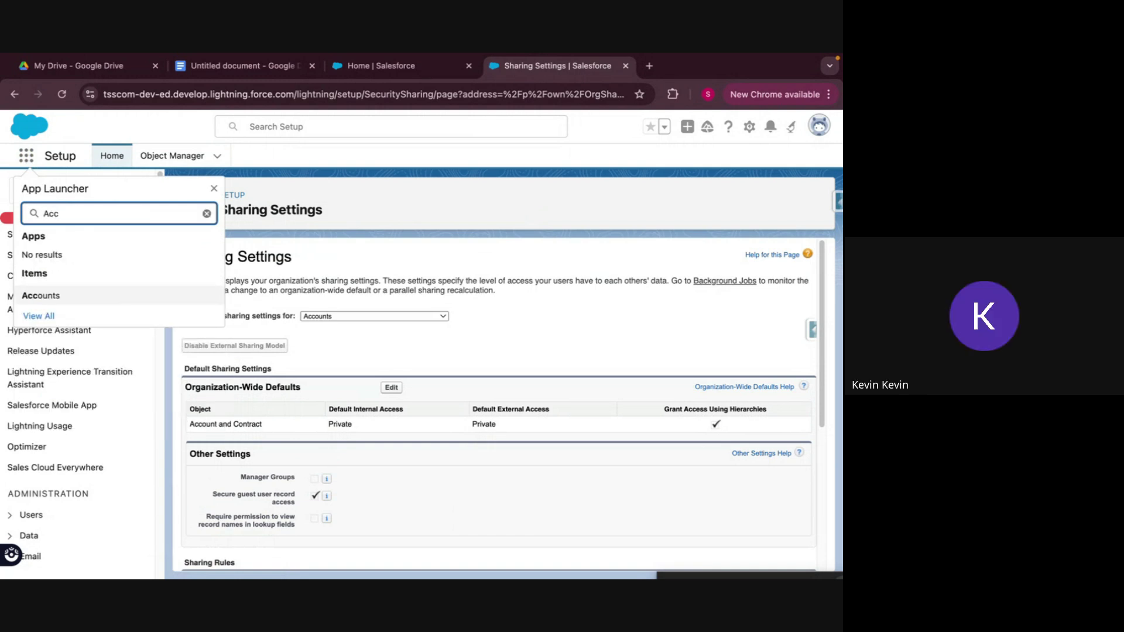
pyautogui.press('BackSpace')
pyautogui.press('BackSpace')
pyautogui.press('BackSpace')
pyautogui.press('Escape')
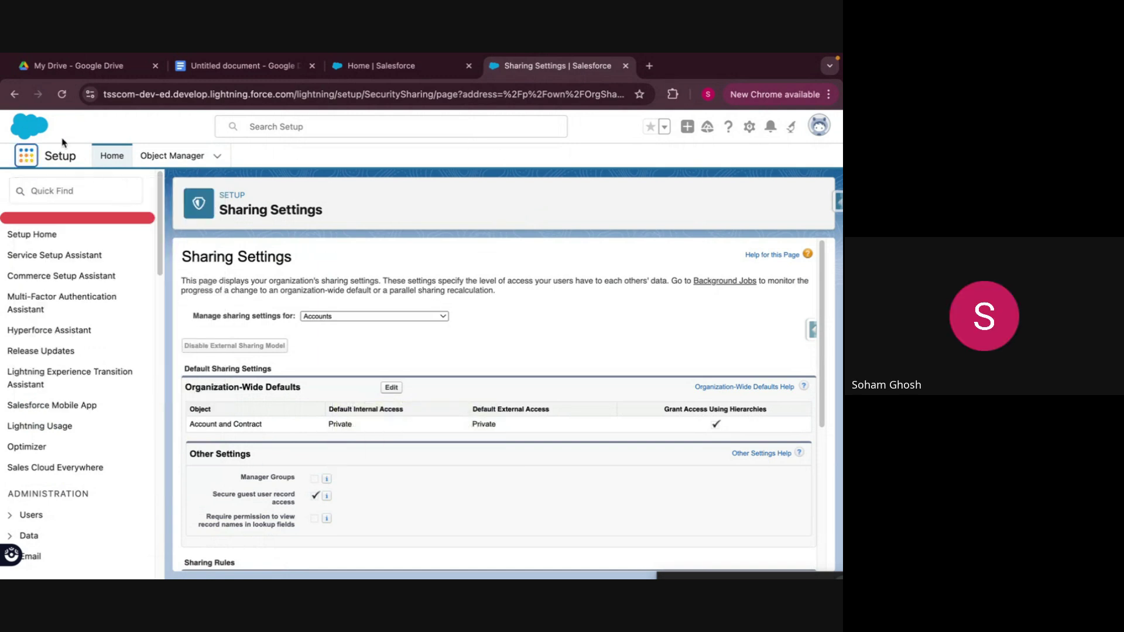
# Find the Accounts item through the App Launcher and open its list of recently viewed accounts.
pyautogui.click(34, 158)
pyautogui.write('Acco')
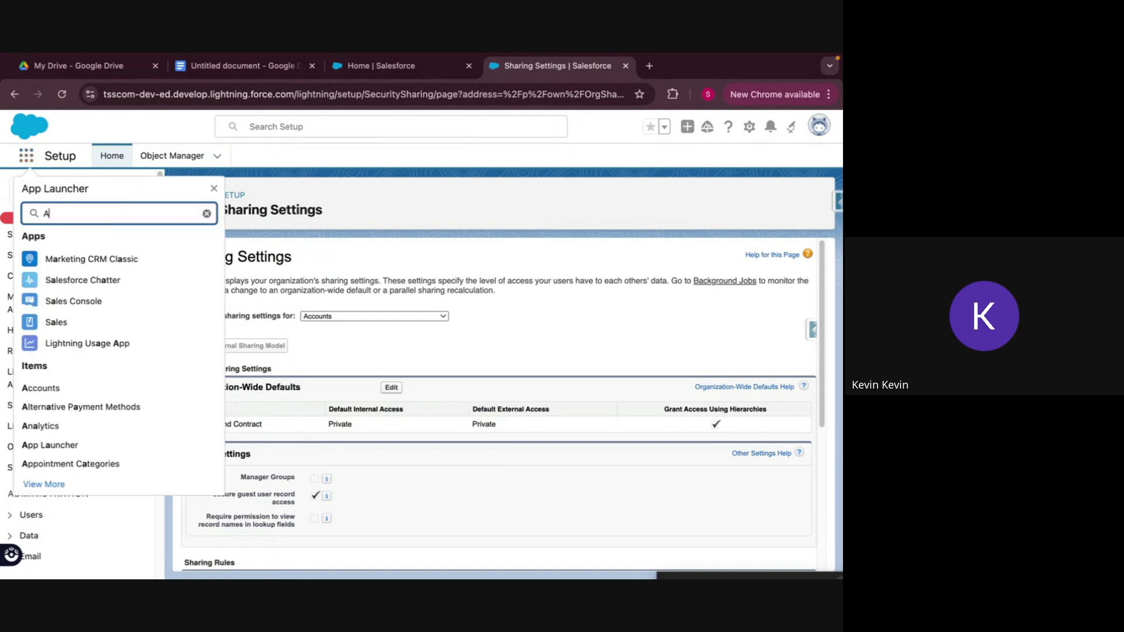
pyautogui.click(44, 296)
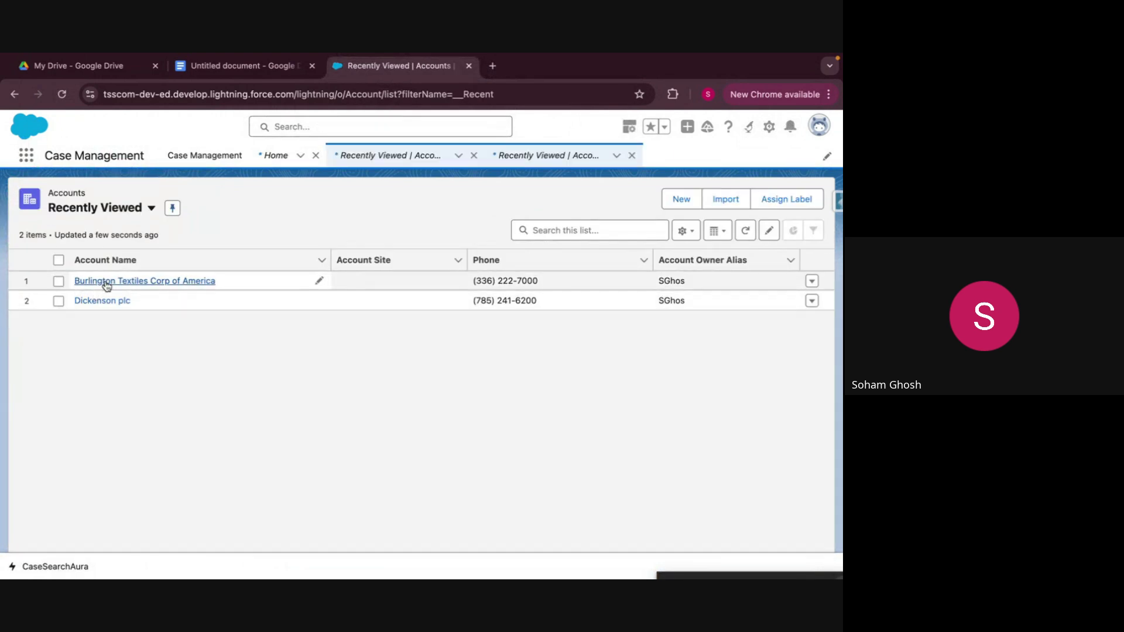
# Open the Burlington Textiles Corp of America account and bring up its manual sharing dialog.
pyautogui.click(107, 282)
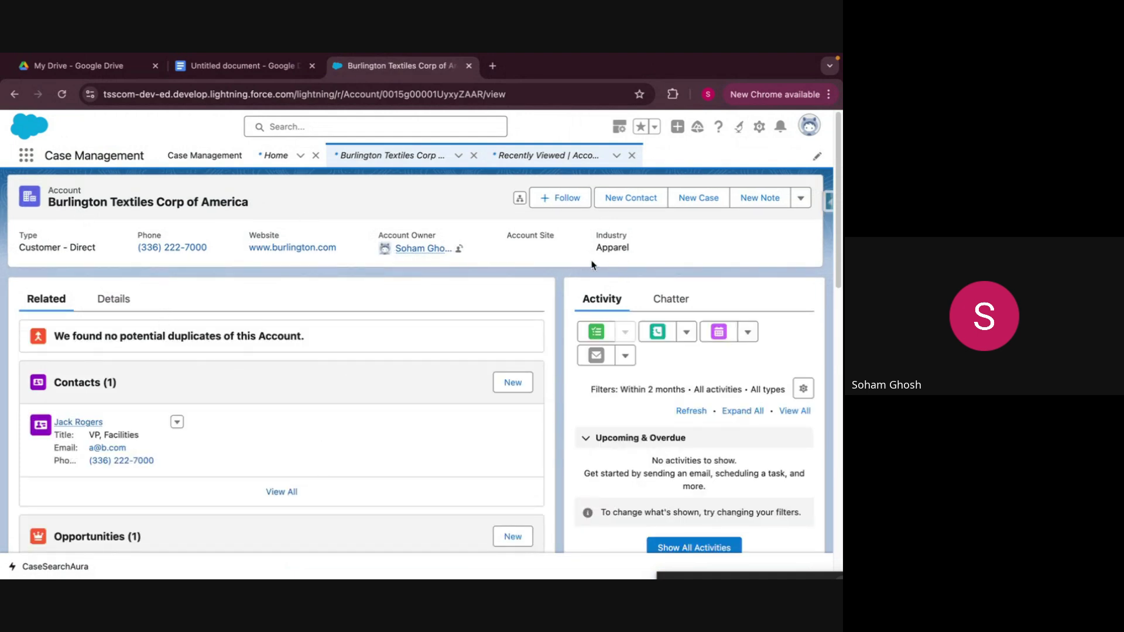
pyautogui.click(801, 198)
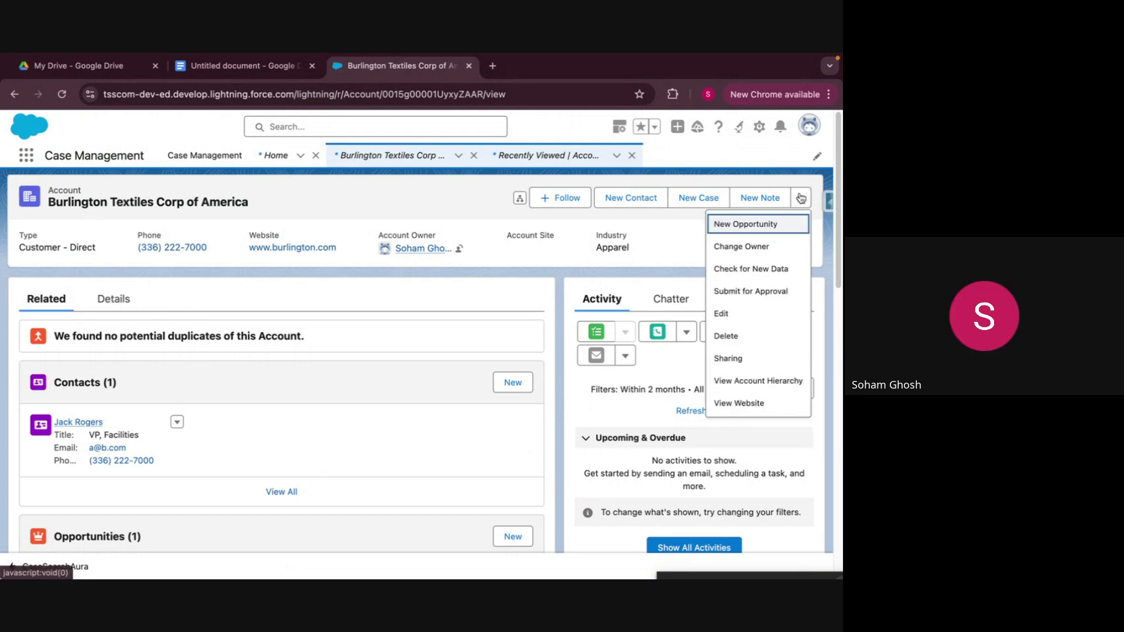
pyautogui.click(727, 360)
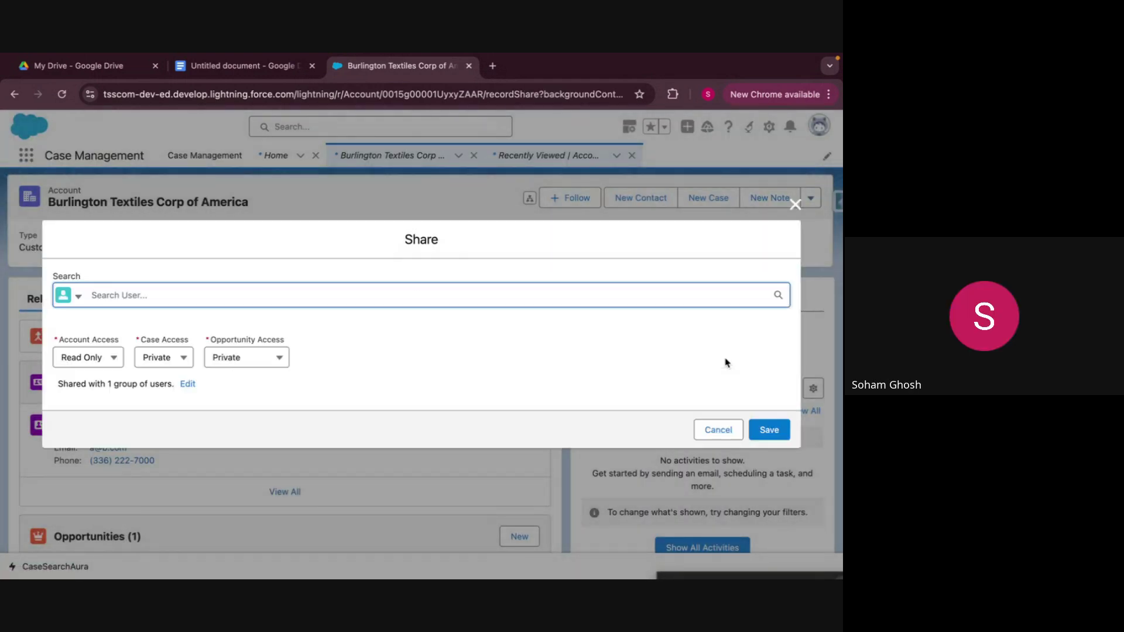
# Examine the recipient types and the Account and Case access options for manual sharing, and close the dialog without saving.
pyautogui.click(78, 298)
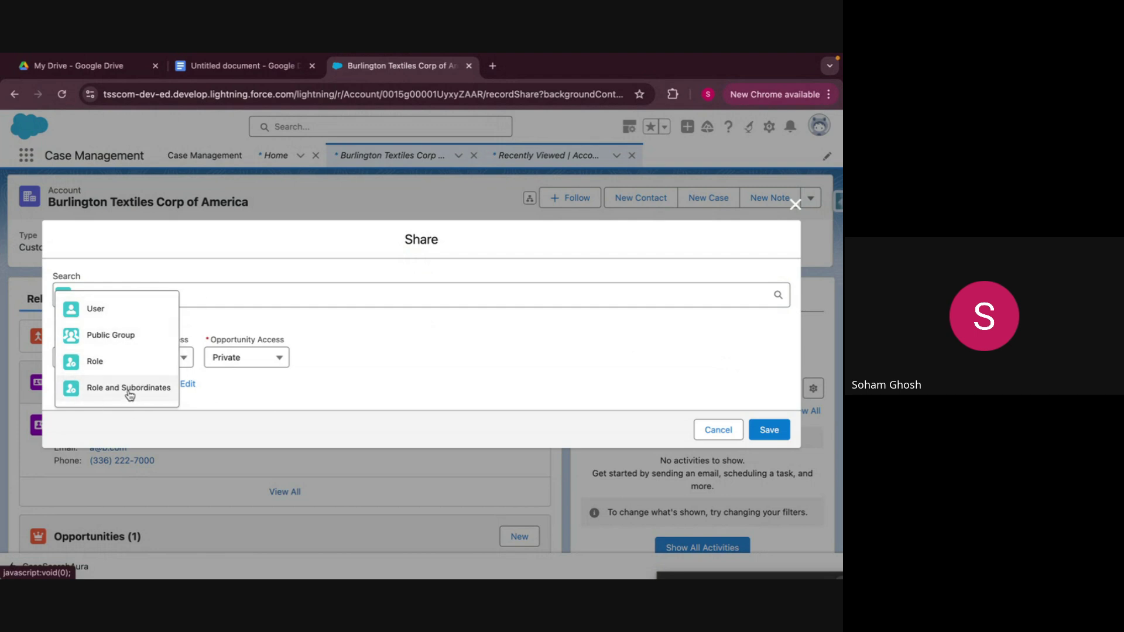
pyautogui.click(112, 315)
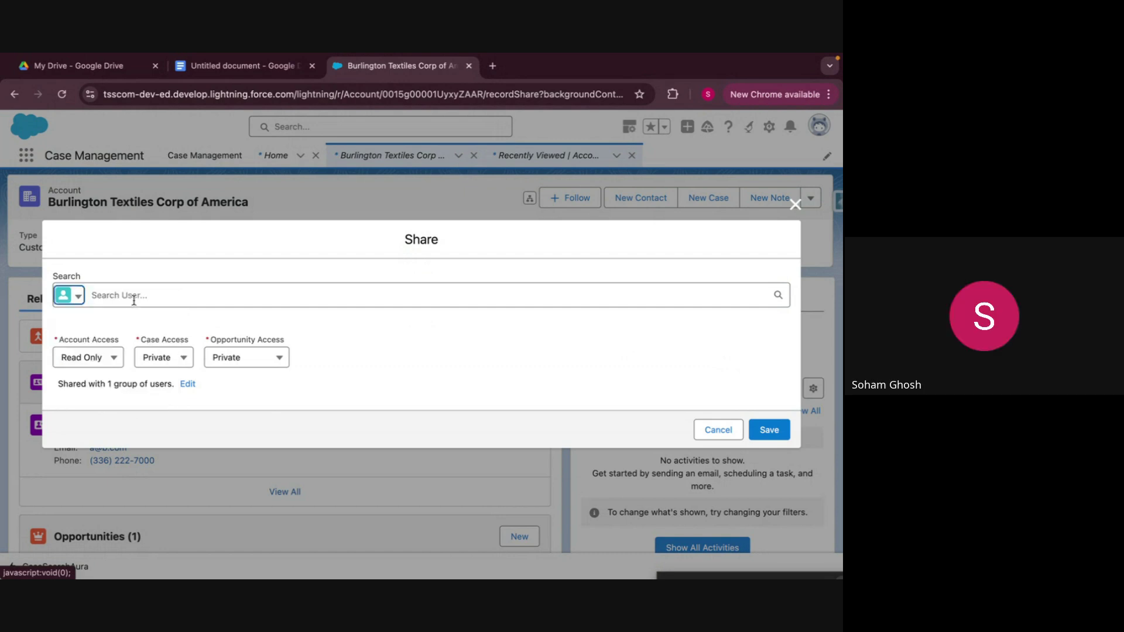
pyautogui.click(132, 294)
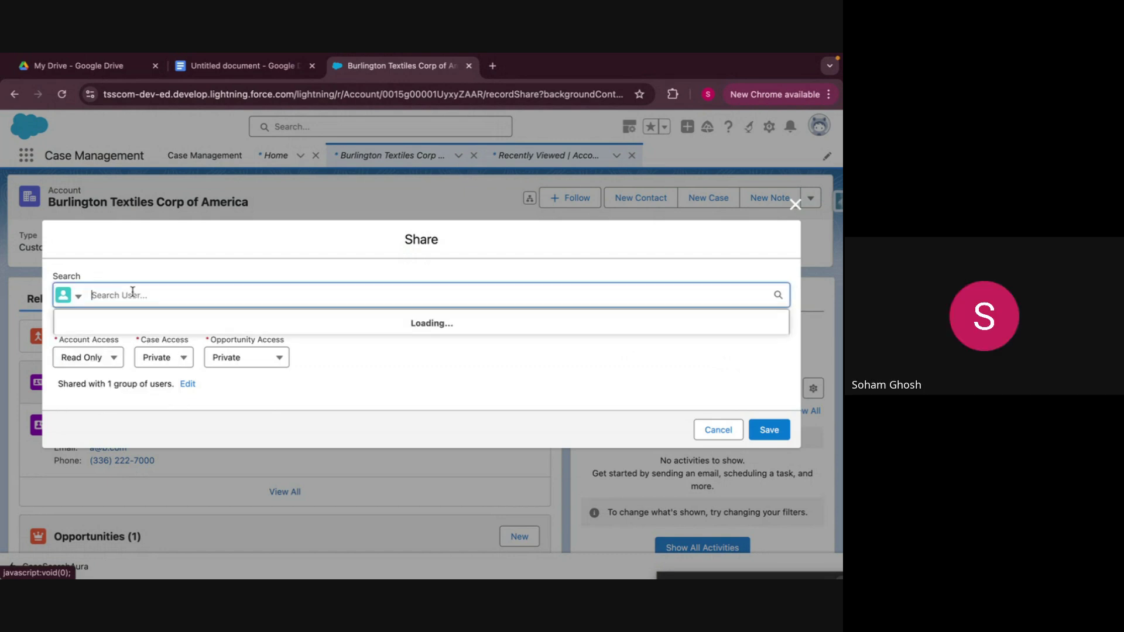
pyautogui.click(204, 267)
pyautogui.click(104, 360)
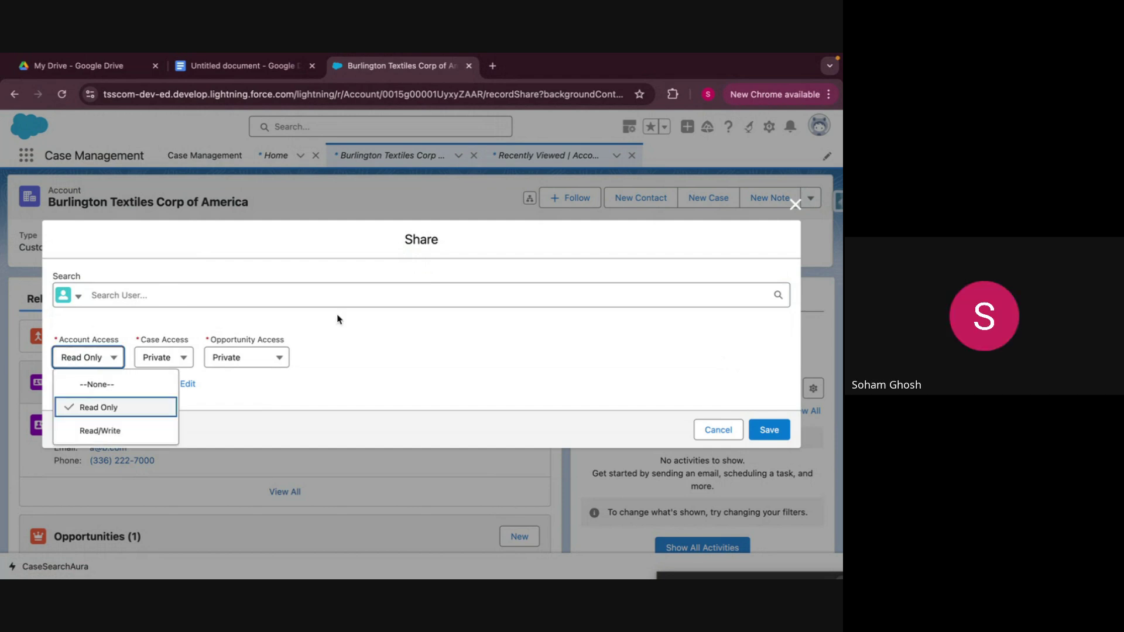
pyautogui.click(459, 322)
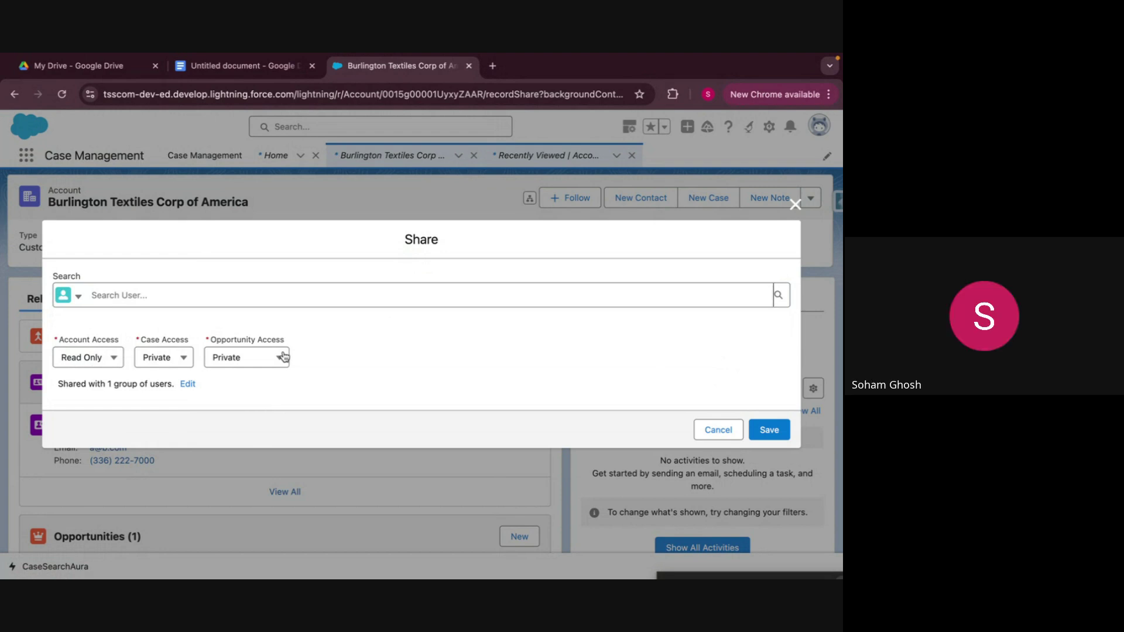
pyautogui.click(157, 358)
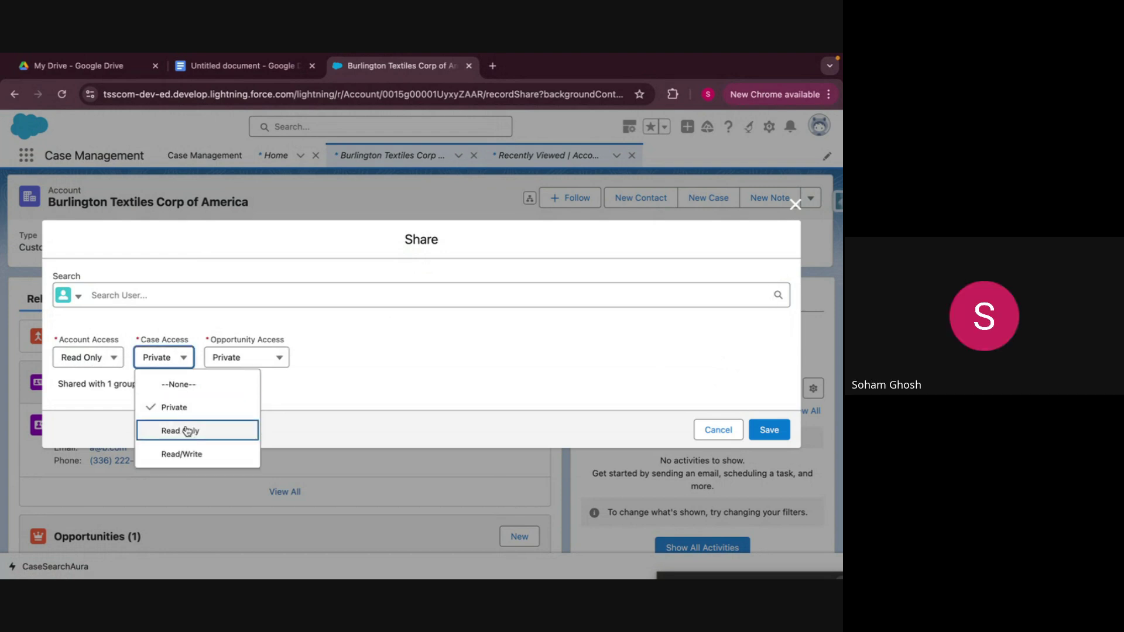
pyautogui.click(385, 377)
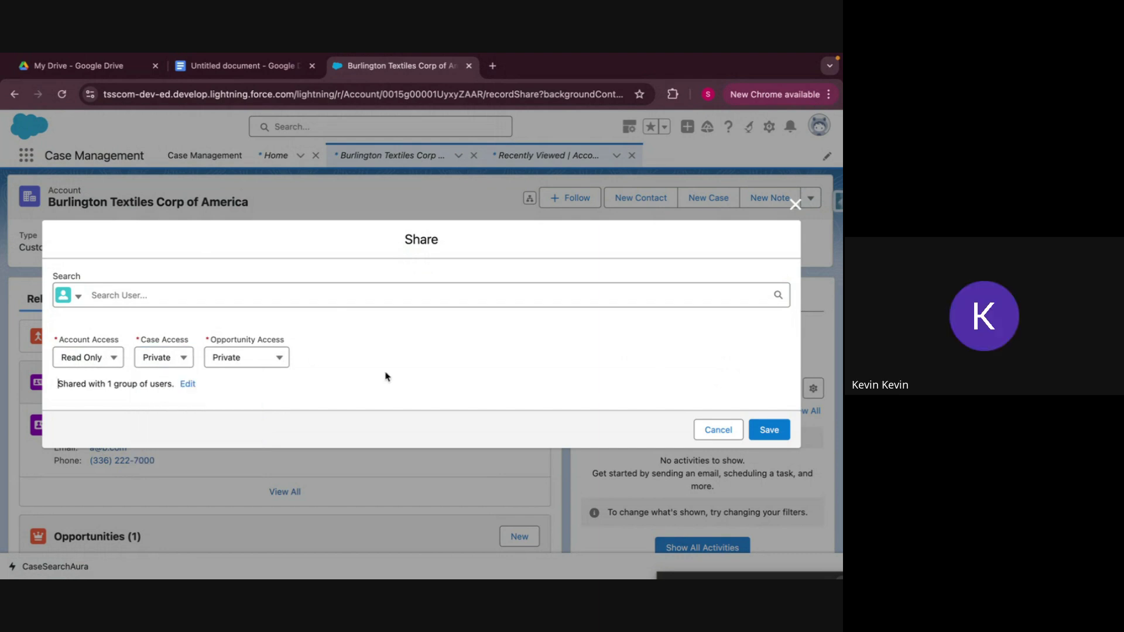
pyautogui.click(799, 205)
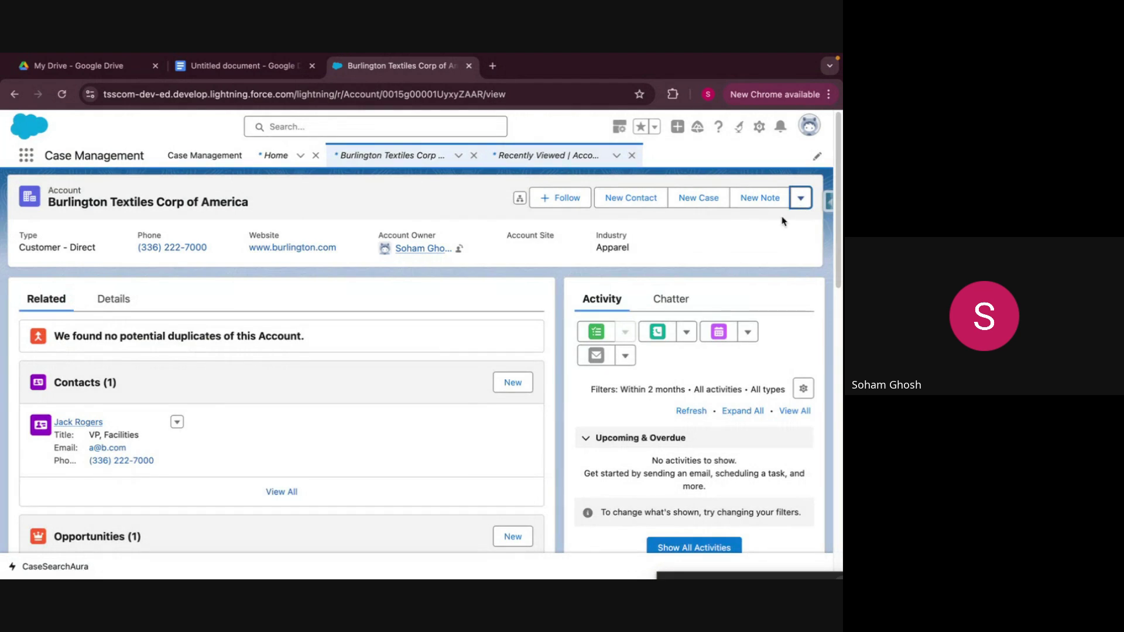
# Open Setup from the account record and go to the Sharing Settings page.
pyautogui.click(31, 157)
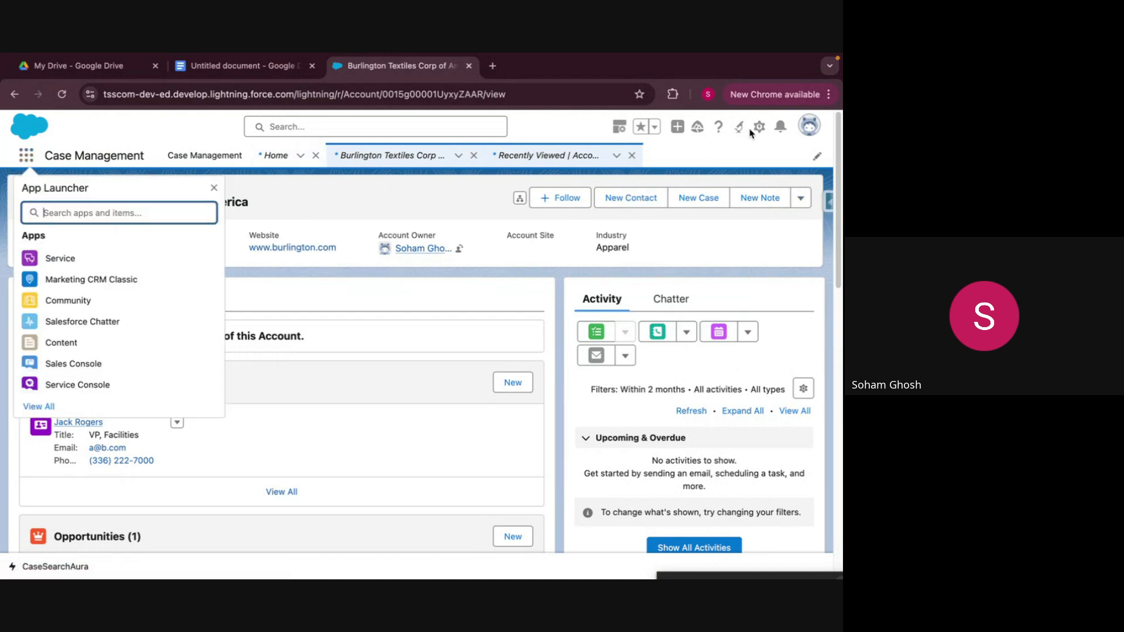
pyautogui.click(757, 128)
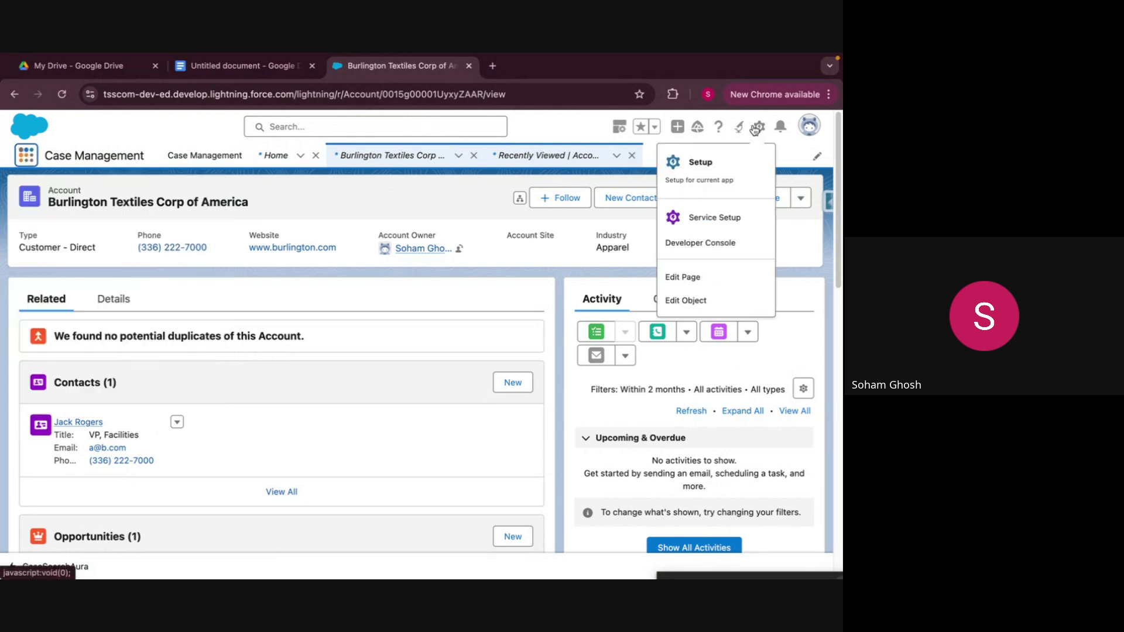
pyautogui.click(728, 178)
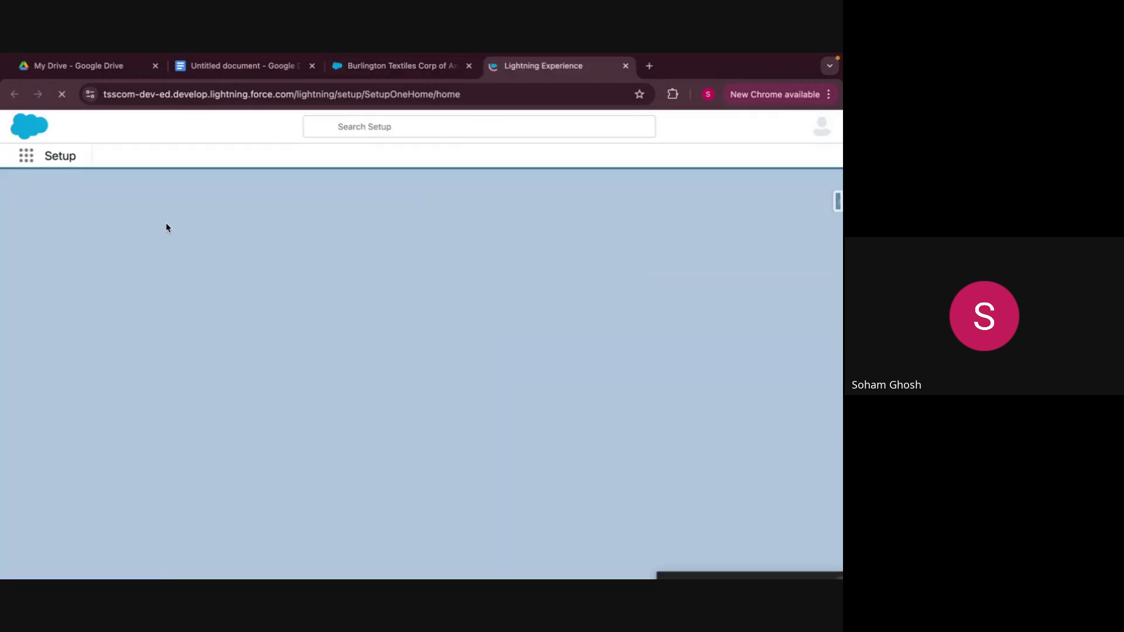
pyautogui.click(102, 194)
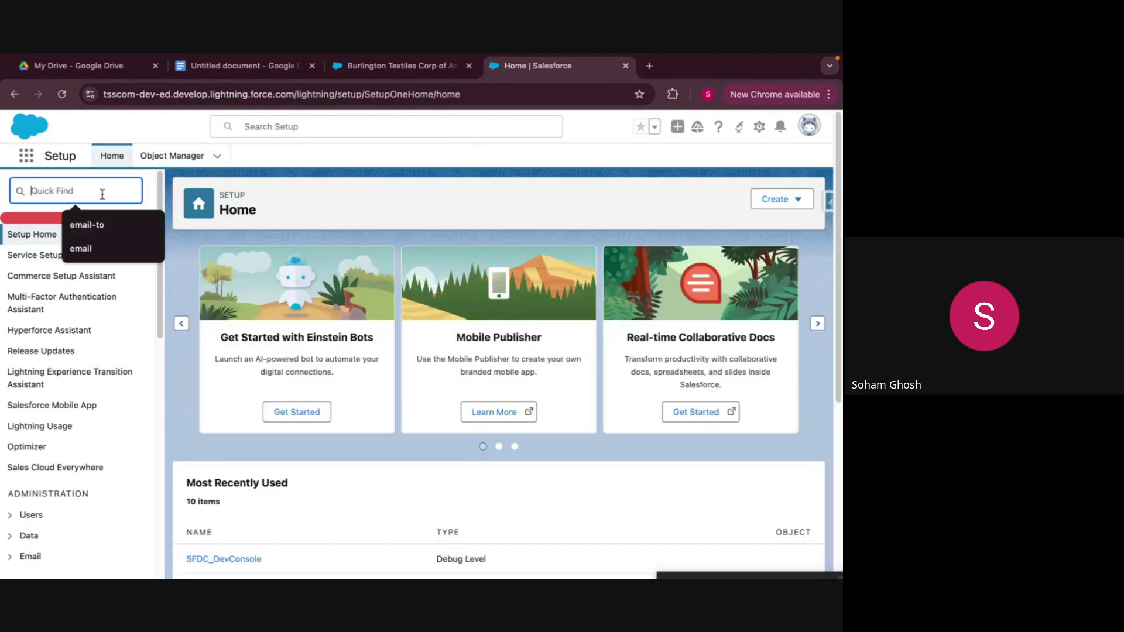
pyautogui.write('sharing s')
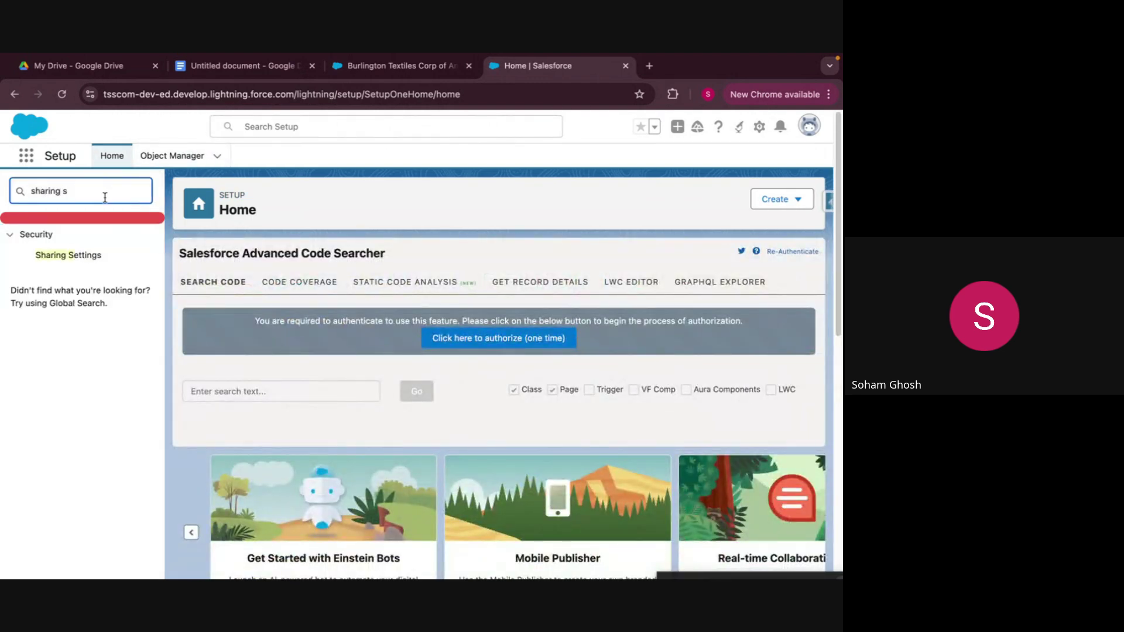
pyautogui.click(93, 262)
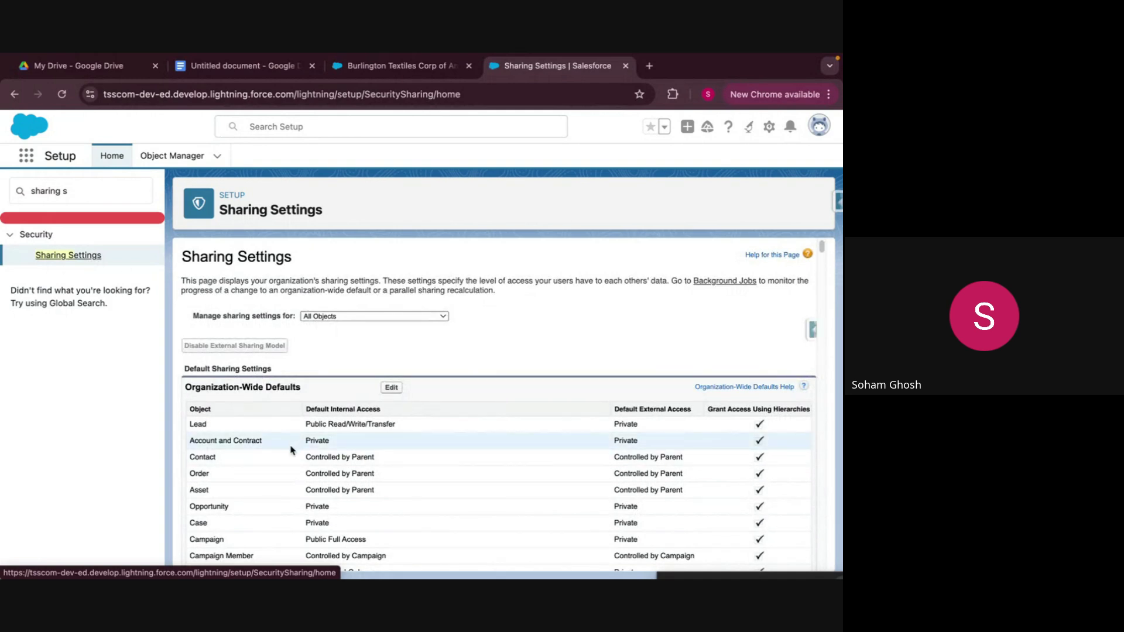
# Limit the sharing settings to Accounts and review the Account Sharing Rules.
pyautogui.click(404, 317)
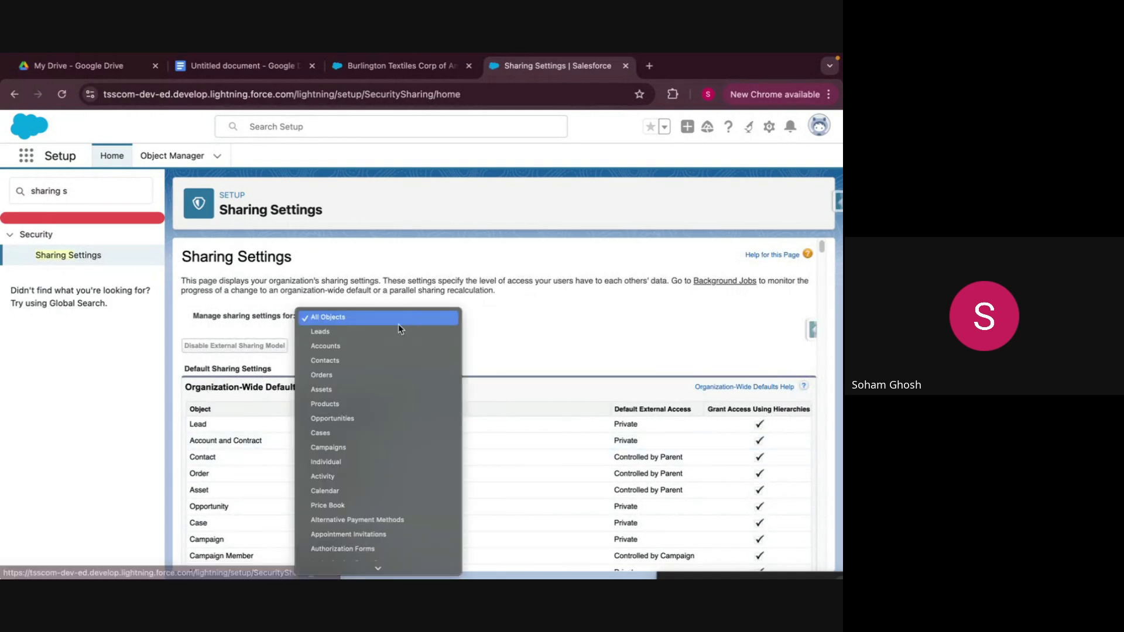
pyautogui.click(375, 350)
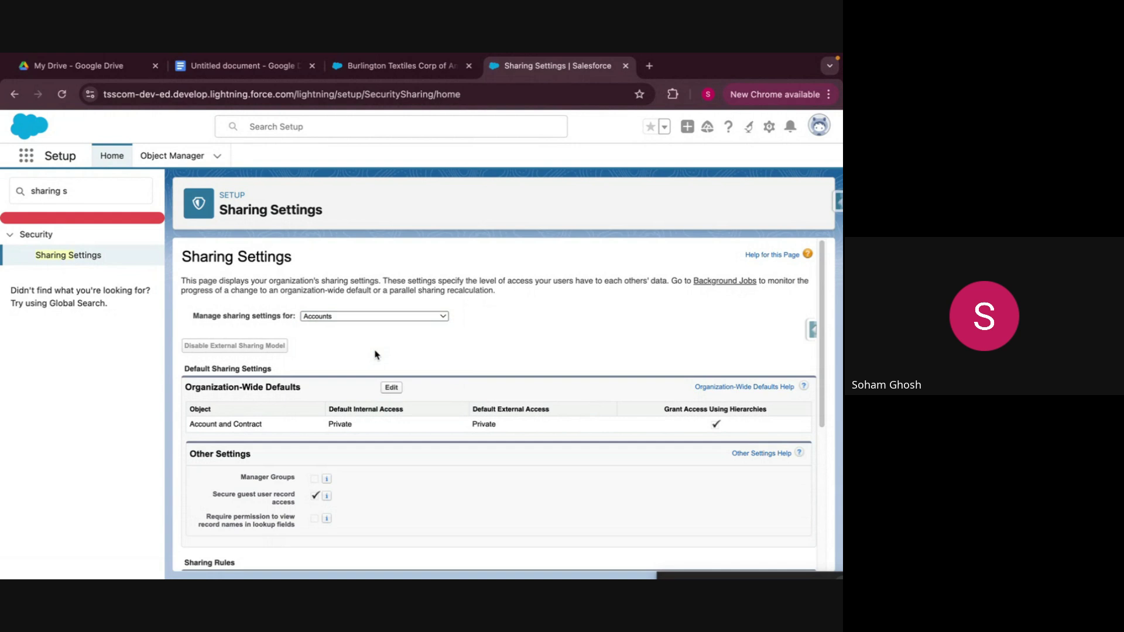
pyautogui.scroll(-4, 376, 354)
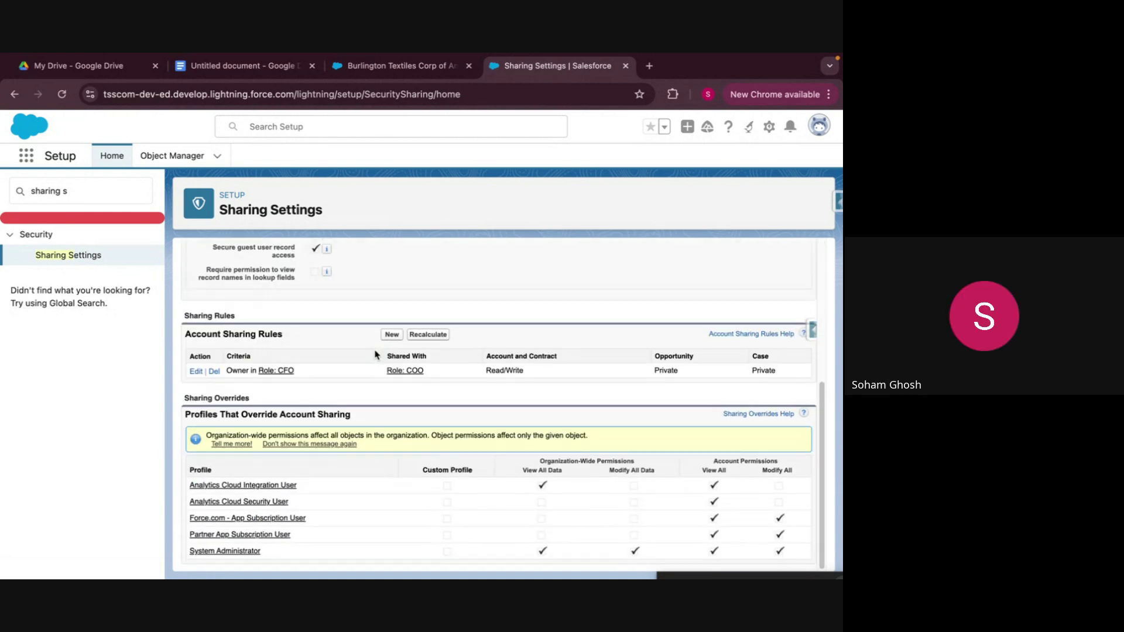
# Create a new Account sharing rule and set its rule type to Based on criteria.
pyautogui.click(392, 337)
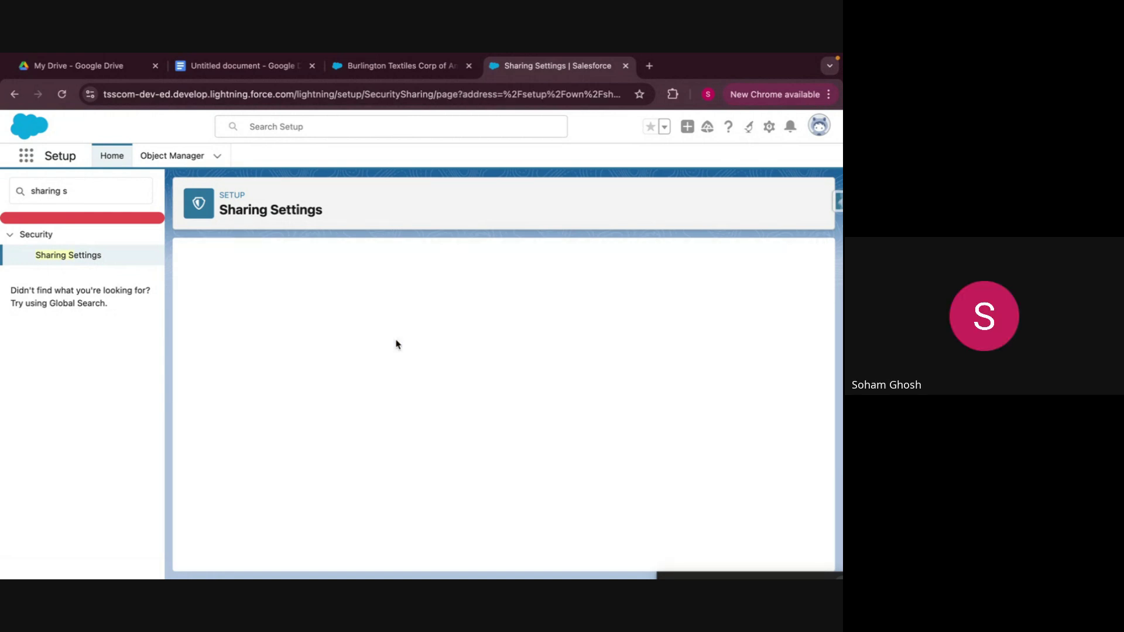
pyautogui.scroll(-2, 414, 349)
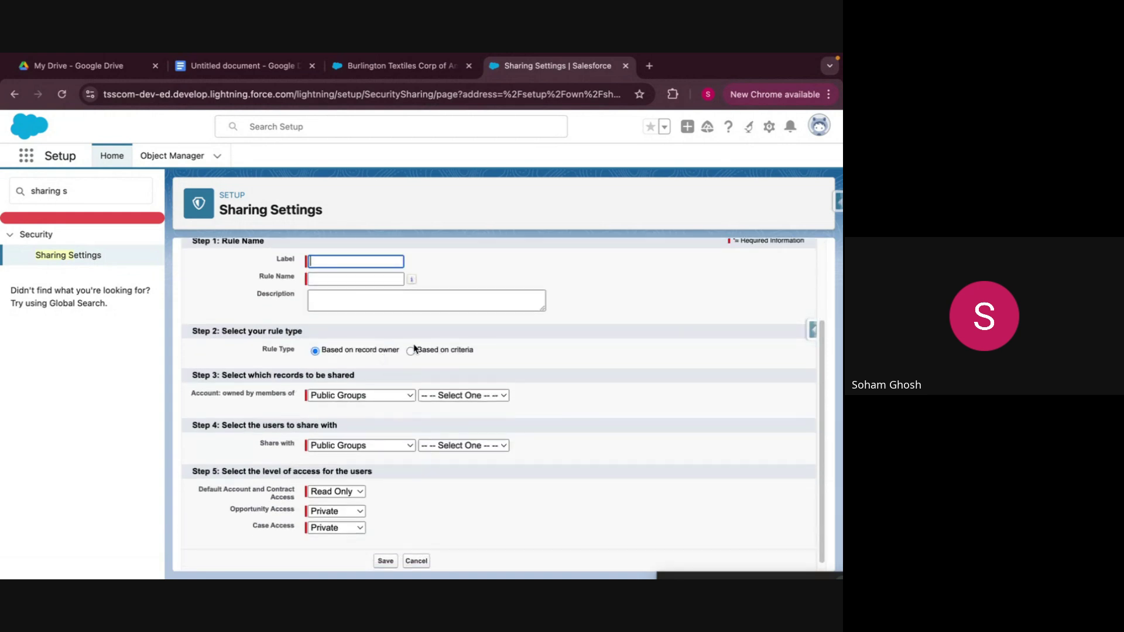
pyautogui.click(415, 351)
pyautogui.click(412, 351)
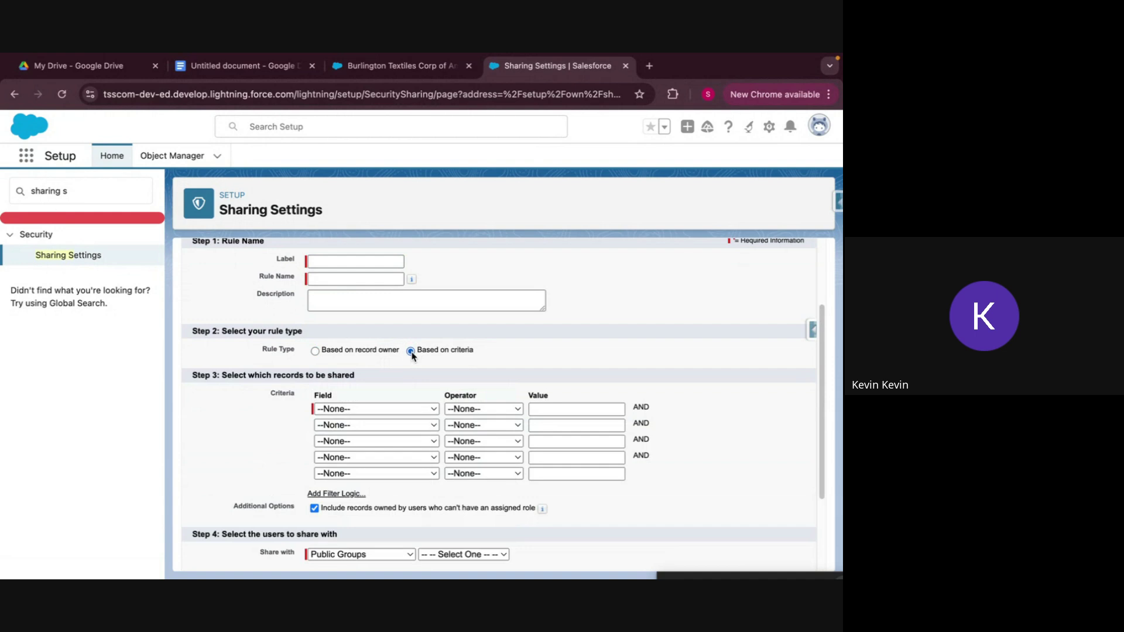
# Set the rule's first record criterion to Billing Country equals India.
pyautogui.click(359, 410)
pyautogui.scroll(-3, 363, 497)
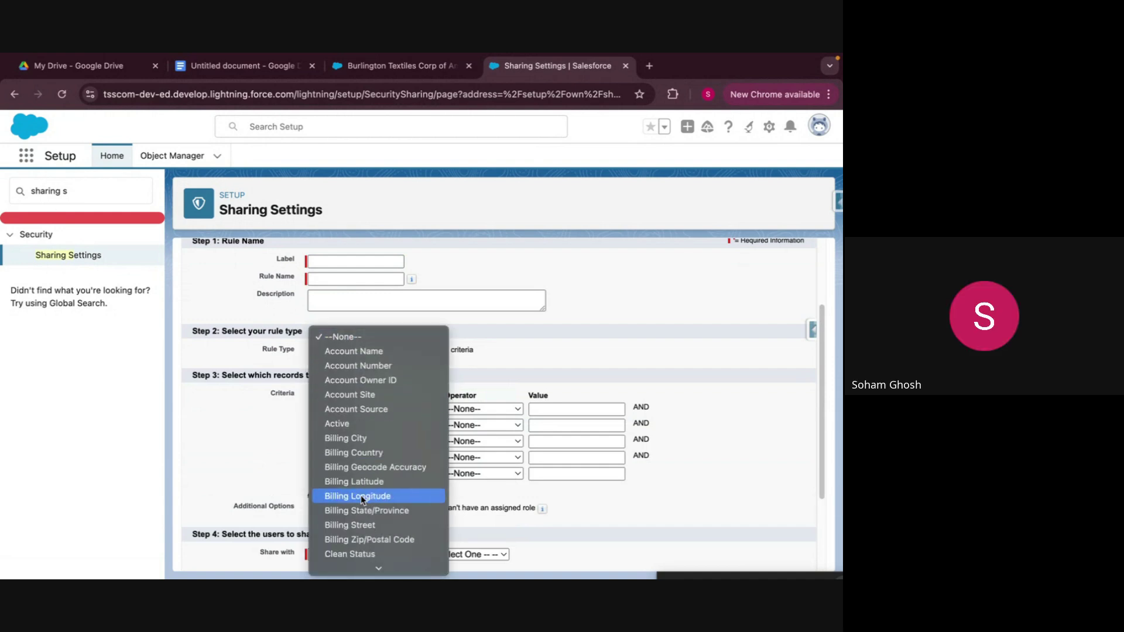
pyautogui.click(365, 460)
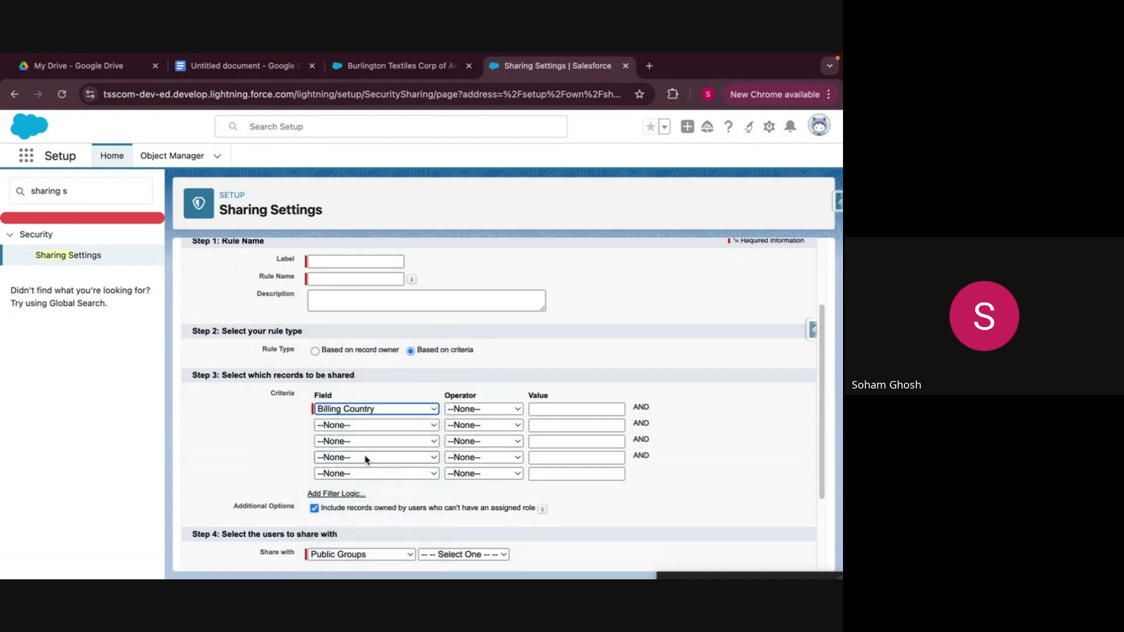
pyautogui.click(493, 410)
pyautogui.click(492, 425)
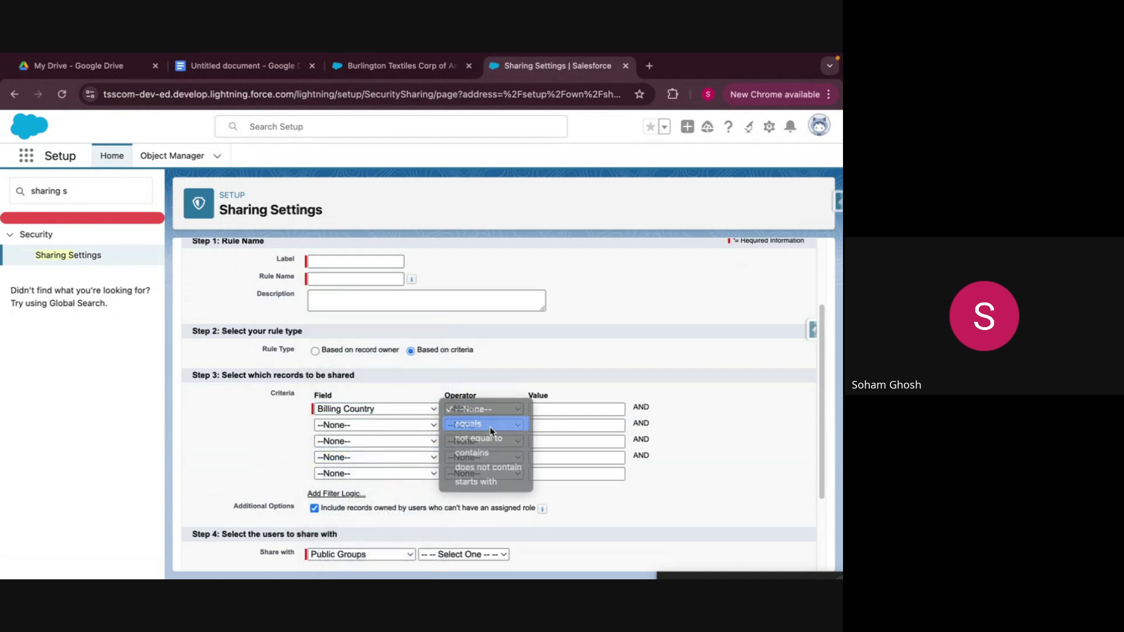
pyautogui.click(577, 409)
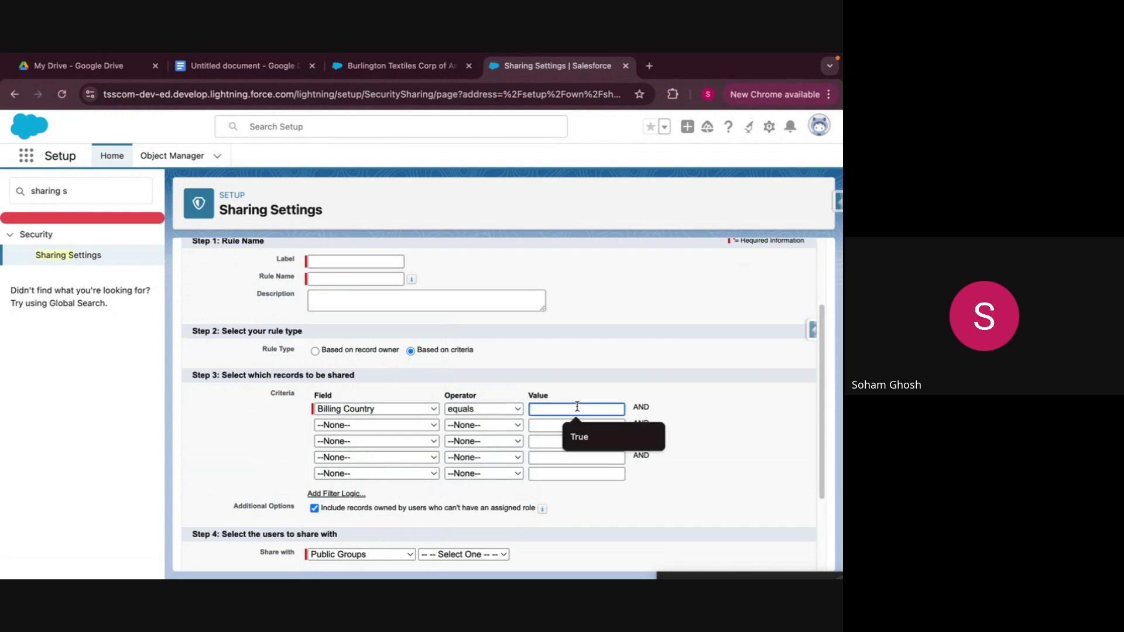
pyautogui.write('India')
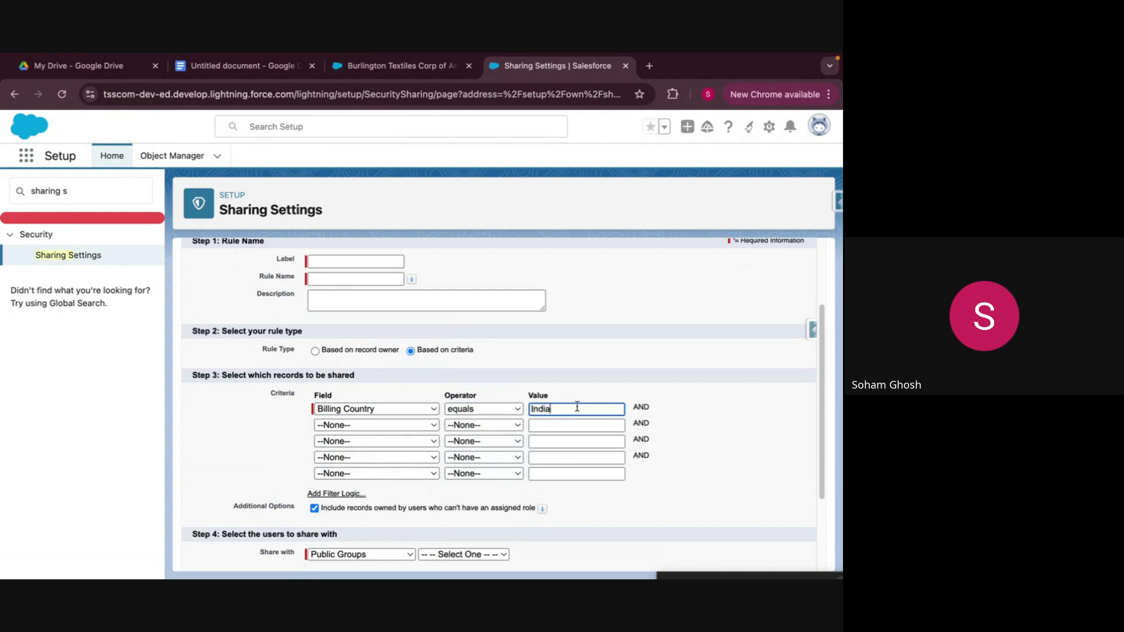
# Share the matching accounts with the Channel Sales Team role.
pyautogui.scroll(-2, 547, 459)
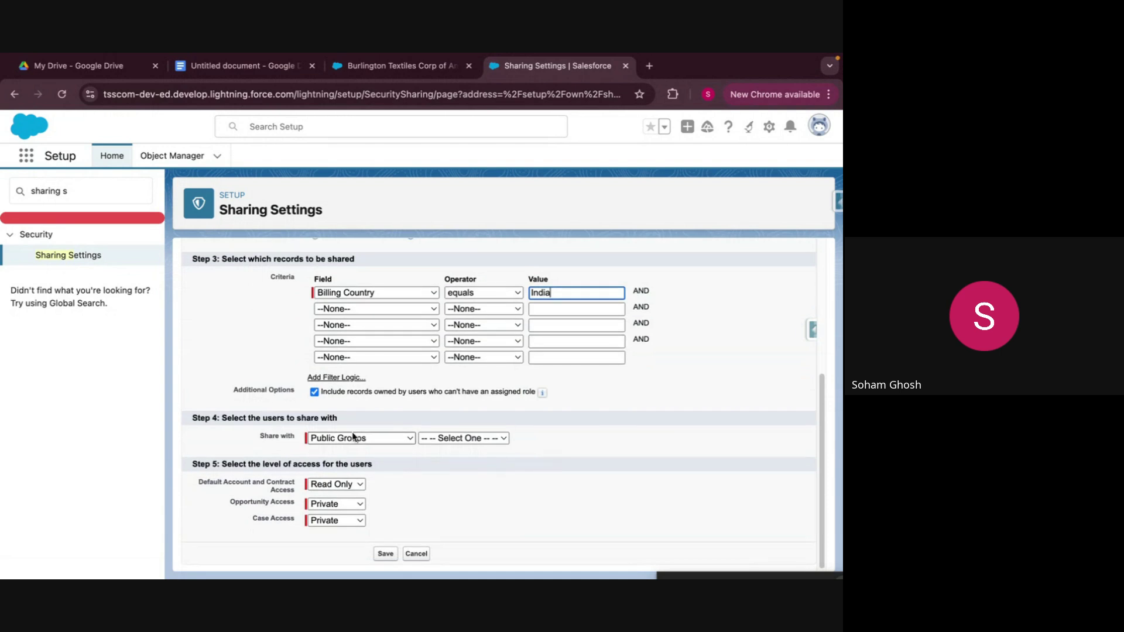
pyautogui.click(353, 439)
pyautogui.click(356, 452)
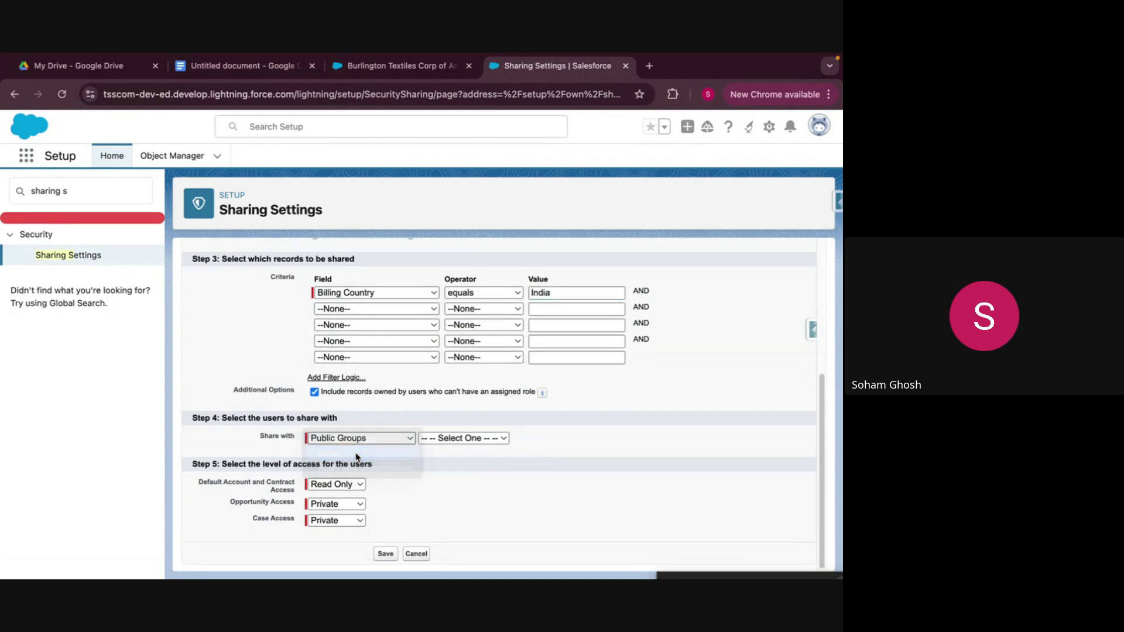
pyautogui.click(463, 441)
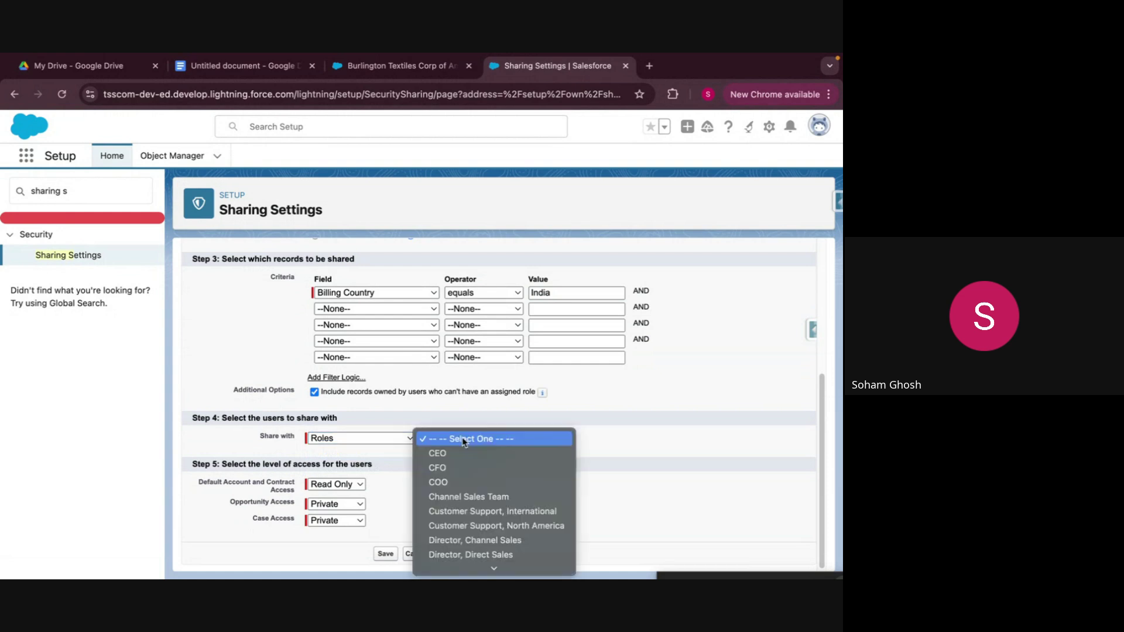
pyautogui.scroll(-3, 497, 527)
pyautogui.scroll(-1, 503, 532)
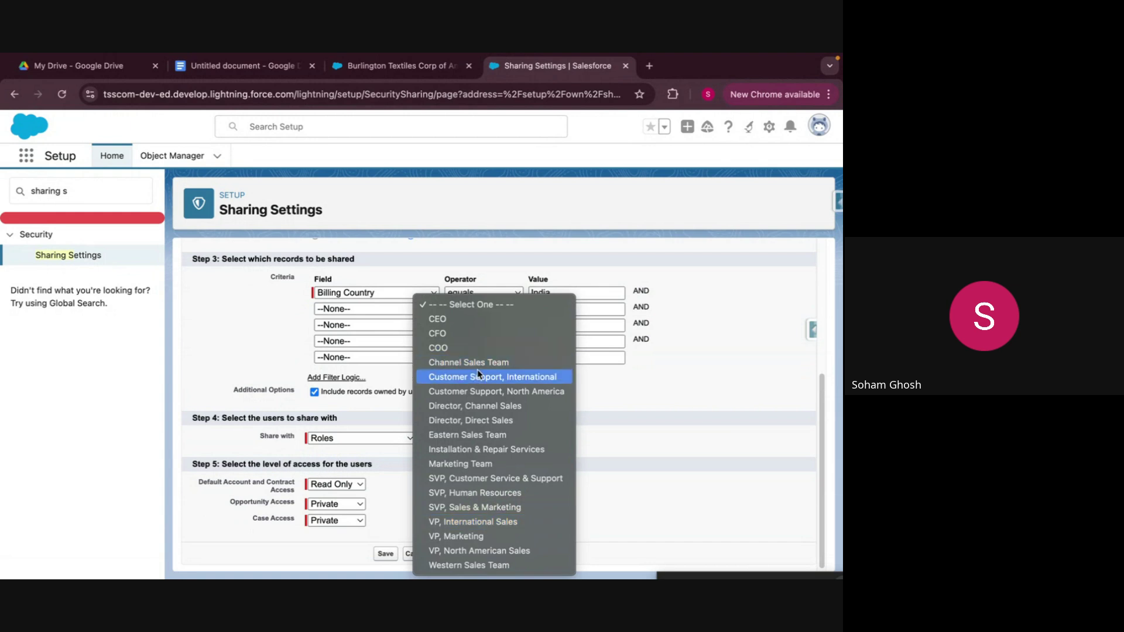
pyautogui.click(493, 363)
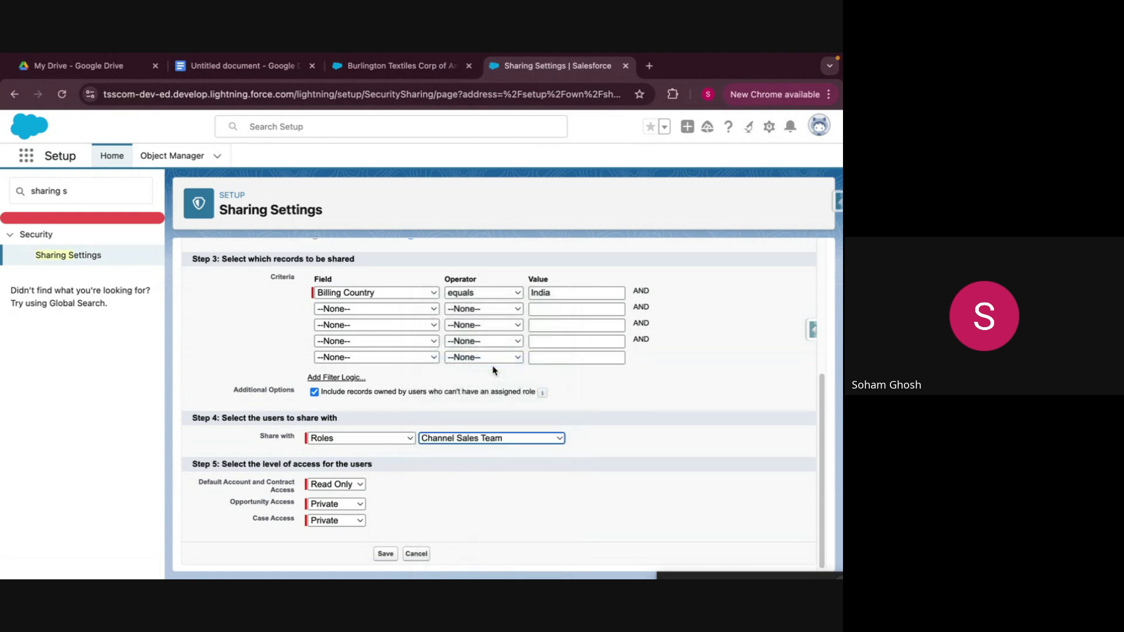
# Label the sharing rule "India to Sales Sharing" and let its rule name fill in.
pyautogui.scroll(1, 494, 370)
pyautogui.scroll(1, 430, 359)
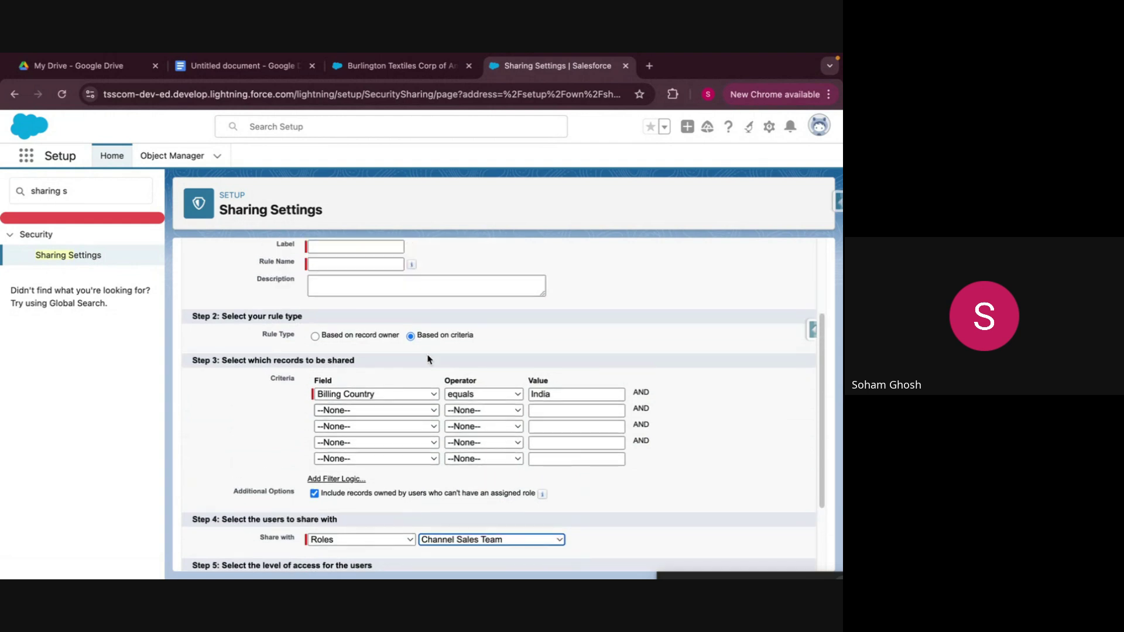
pyautogui.scroll(-1, 427, 359)
pyautogui.scroll(-3, 431, 477)
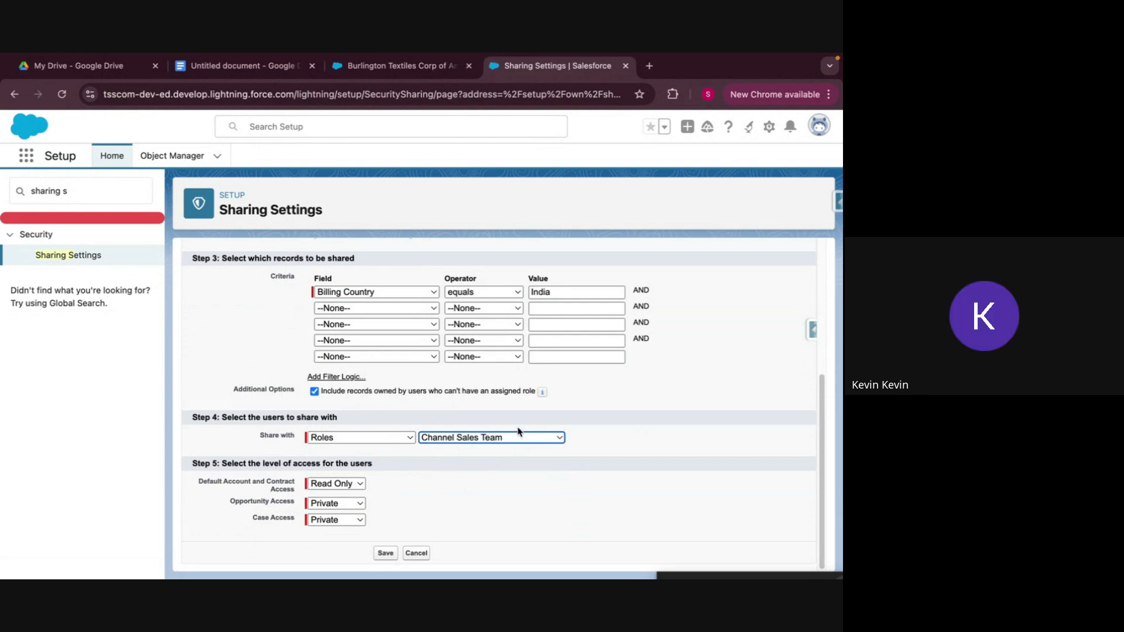
pyautogui.scroll(3, 517, 432)
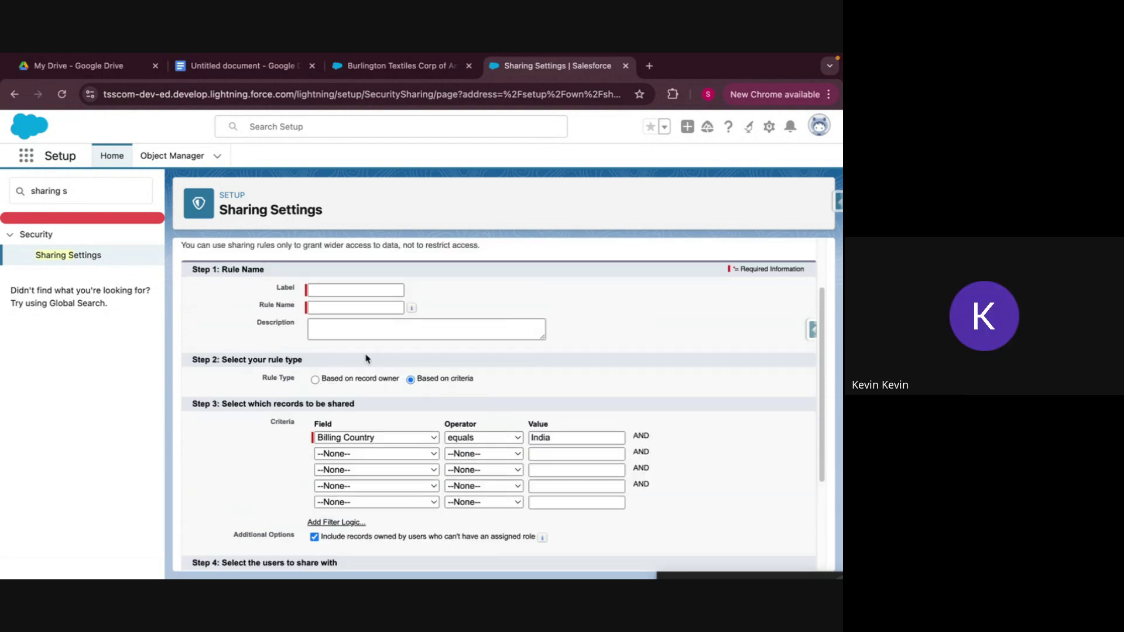
pyautogui.click(347, 288)
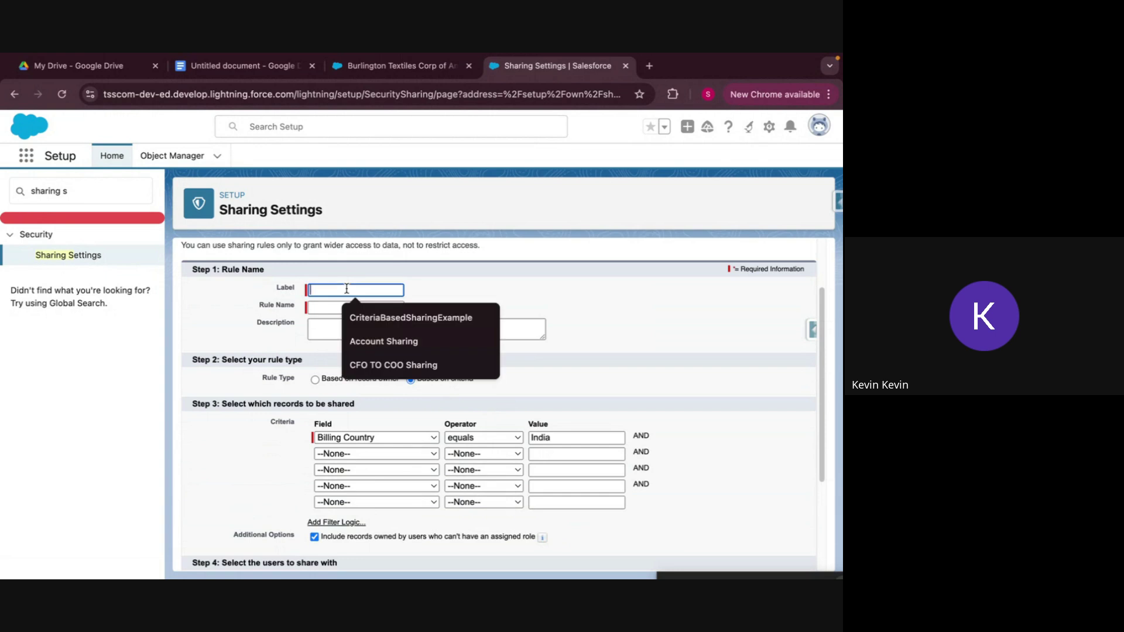
pyautogui.write('India to ')
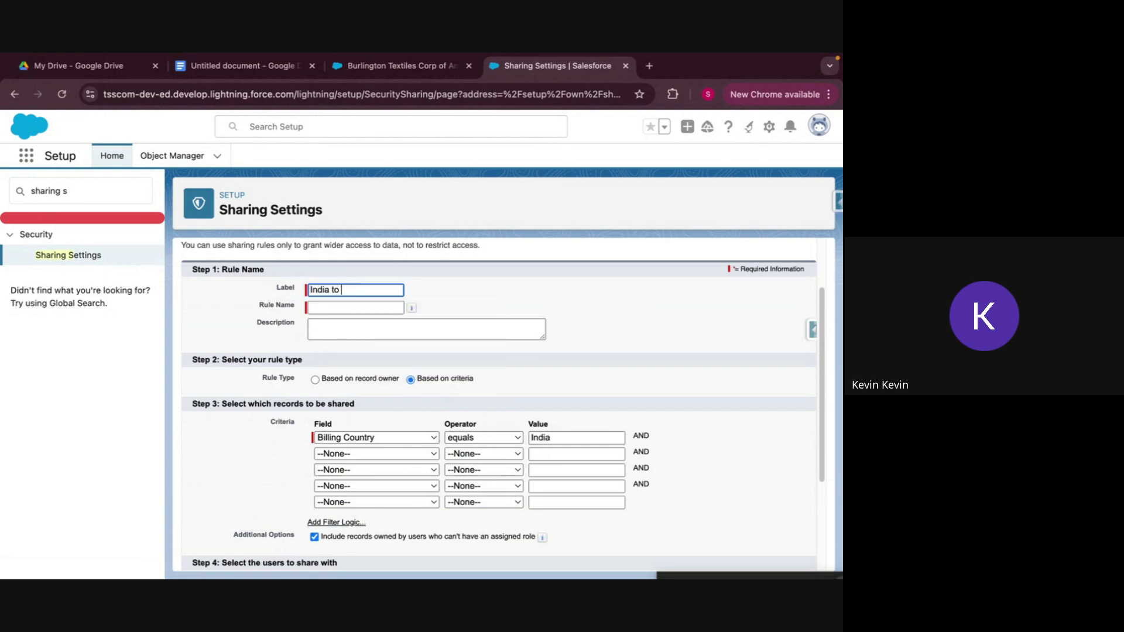
pyautogui.write('Sales Sharing')
pyautogui.click(333, 310)
# Grant Read/Write as the default account and contract access, save the sharing rule and accept the background recalculation.
pyautogui.scroll(-3, 479, 450)
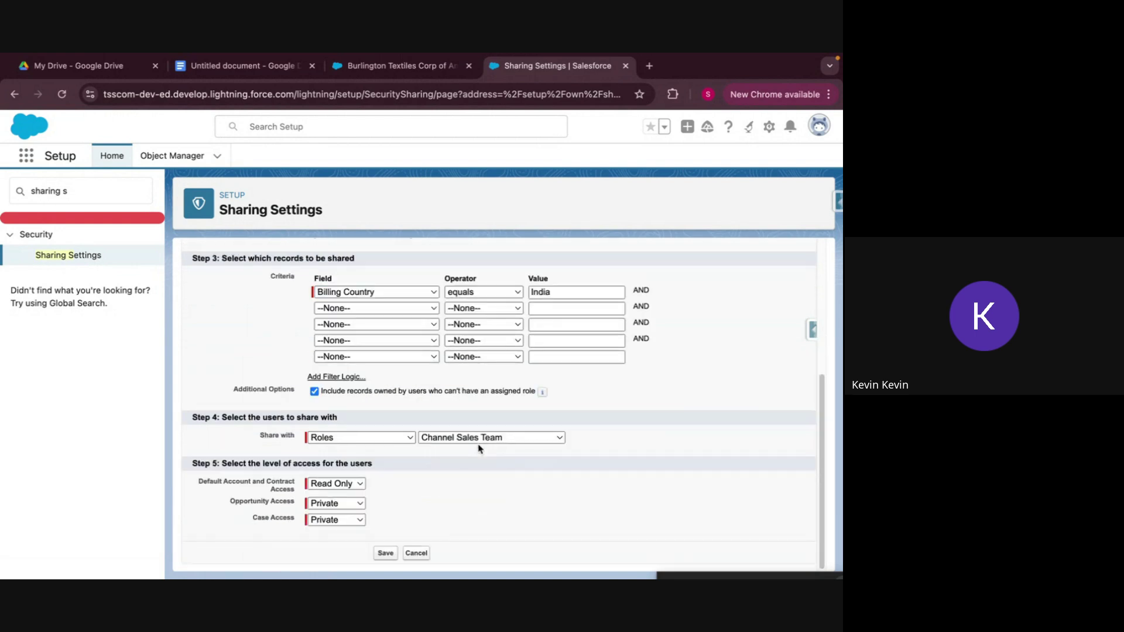
pyautogui.click(331, 485)
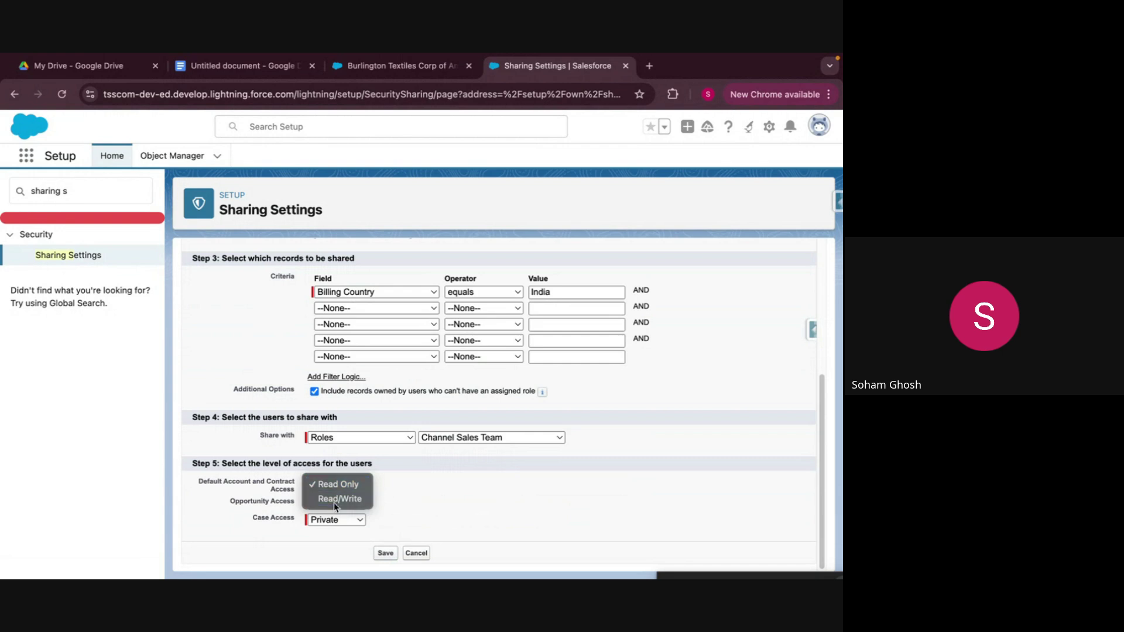
pyautogui.click(336, 505)
pyautogui.click(385, 554)
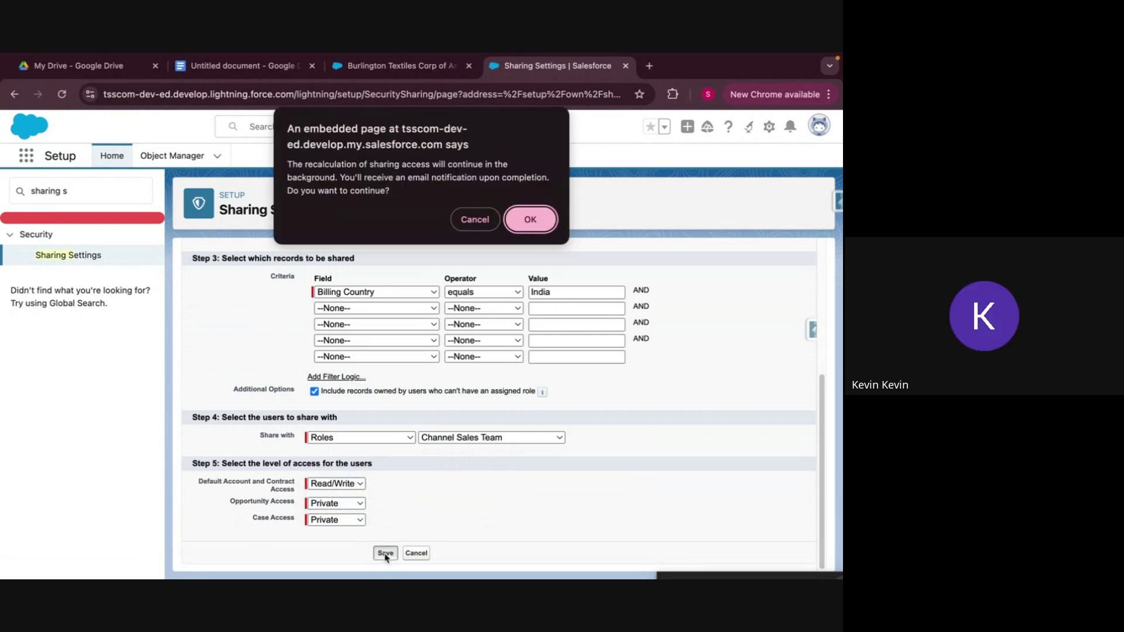
pyautogui.click(554, 219)
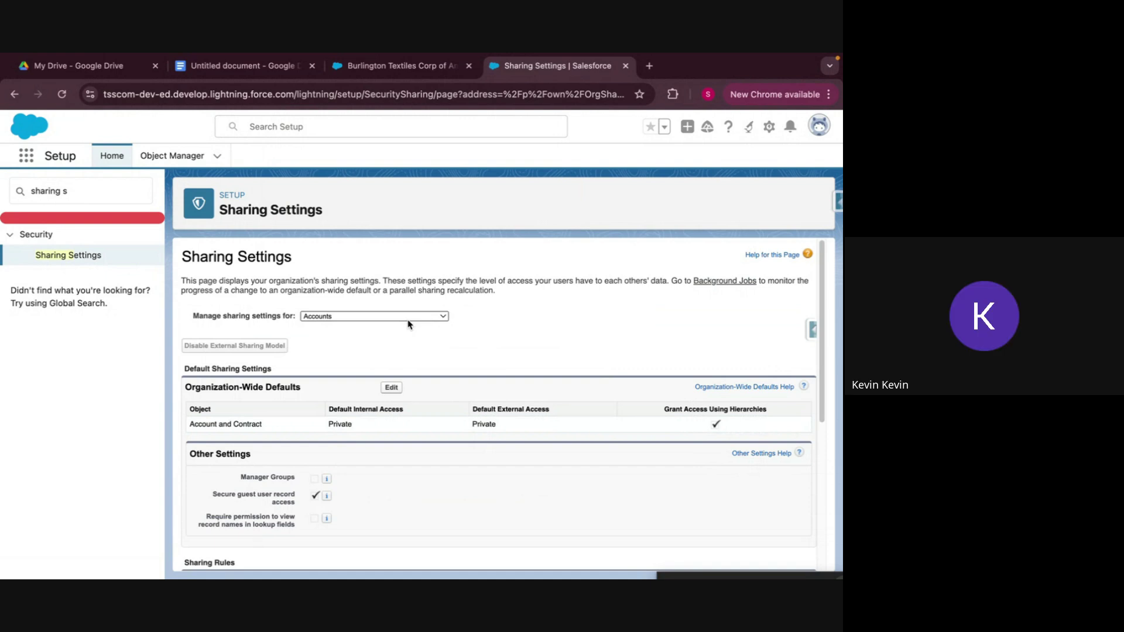
# Find the Roles page in Setup with the search term "role" and open the organization's role hierarchy.
pyautogui.click(92, 185)
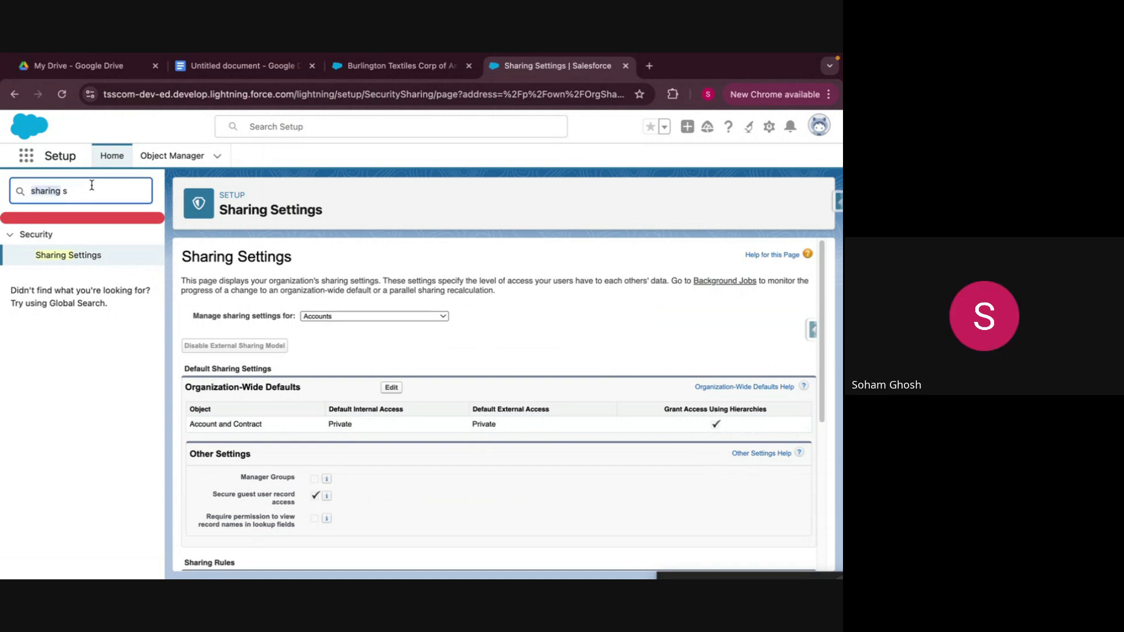
pyautogui.press('super+a')
pyautogui.write('s')
pyautogui.press('BackSpace')
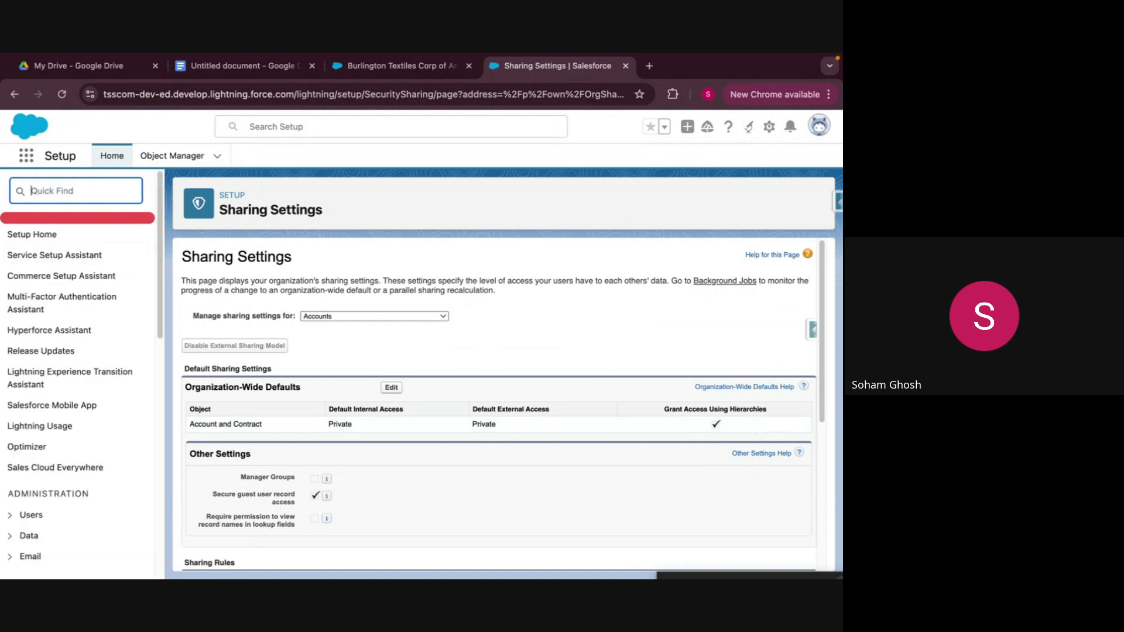
pyautogui.write('role hoi')
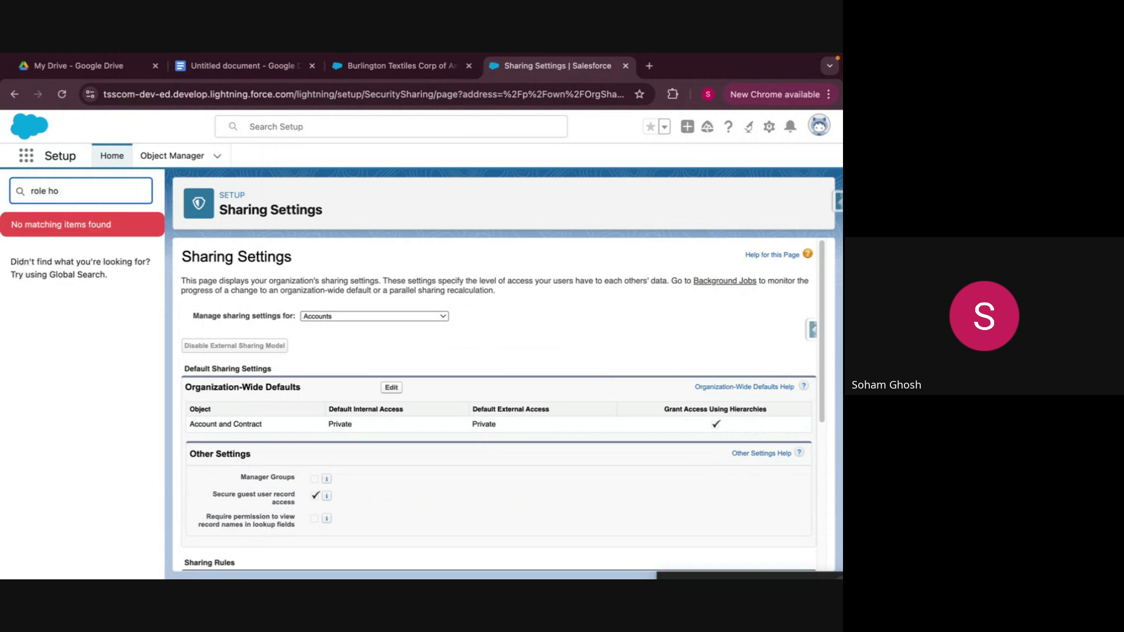
pyautogui.press('BackSpace')
pyautogui.write('i')
pyautogui.write('e')
pyautogui.press('BackSpace')
pyautogui.press('BackSpace')
pyautogui.press('BackSpace')
pyautogui.press('BackSpace')
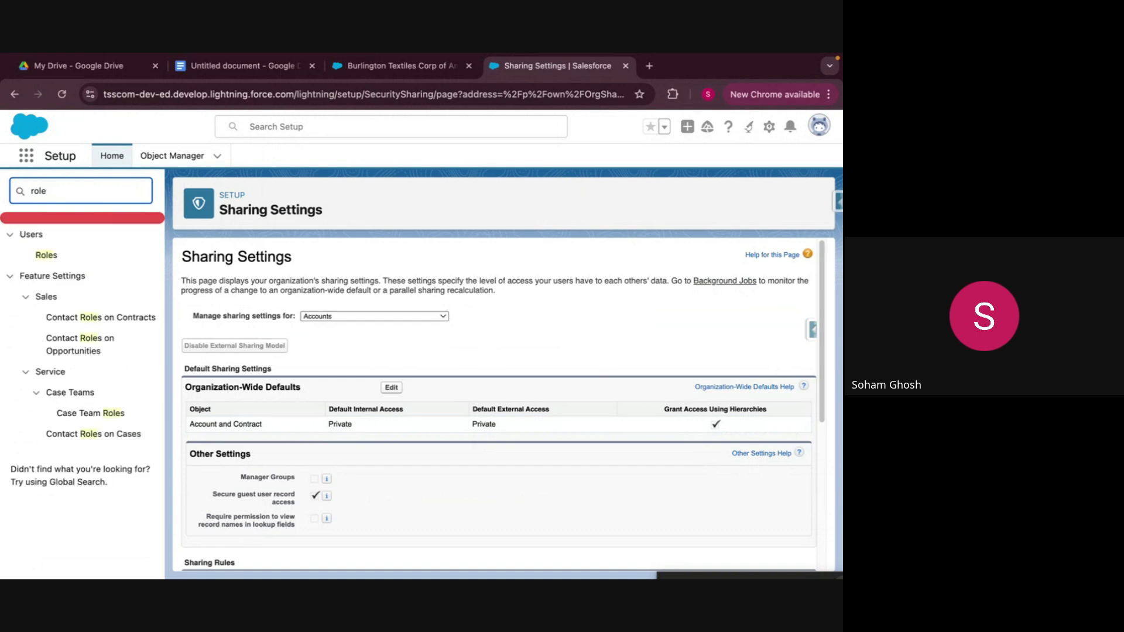
pyautogui.click(46, 256)
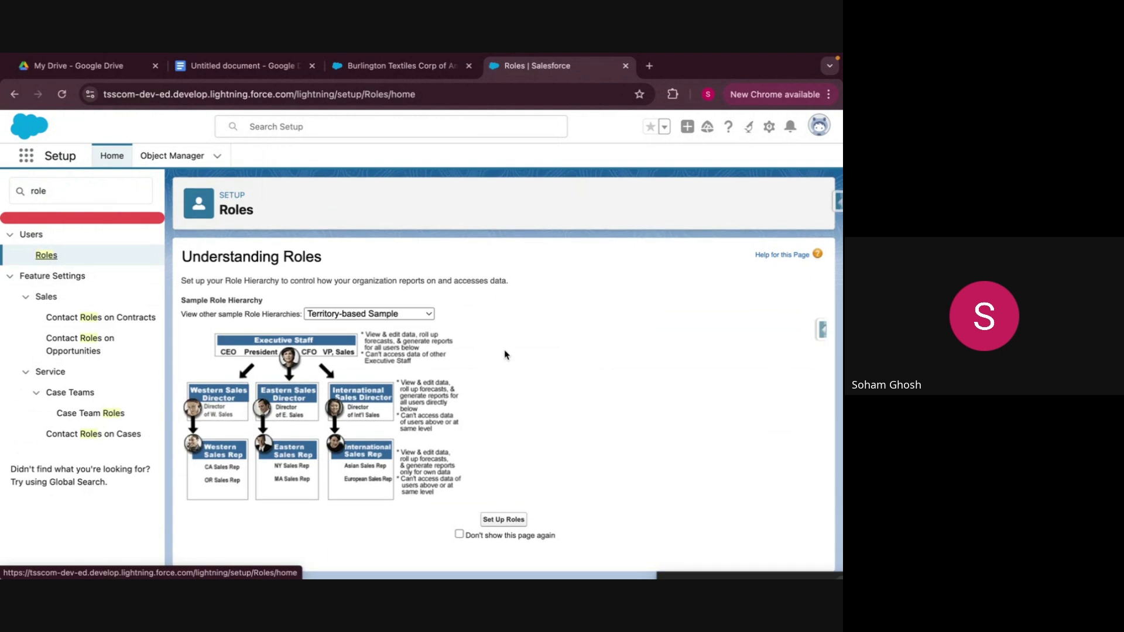
pyautogui.click(487, 519)
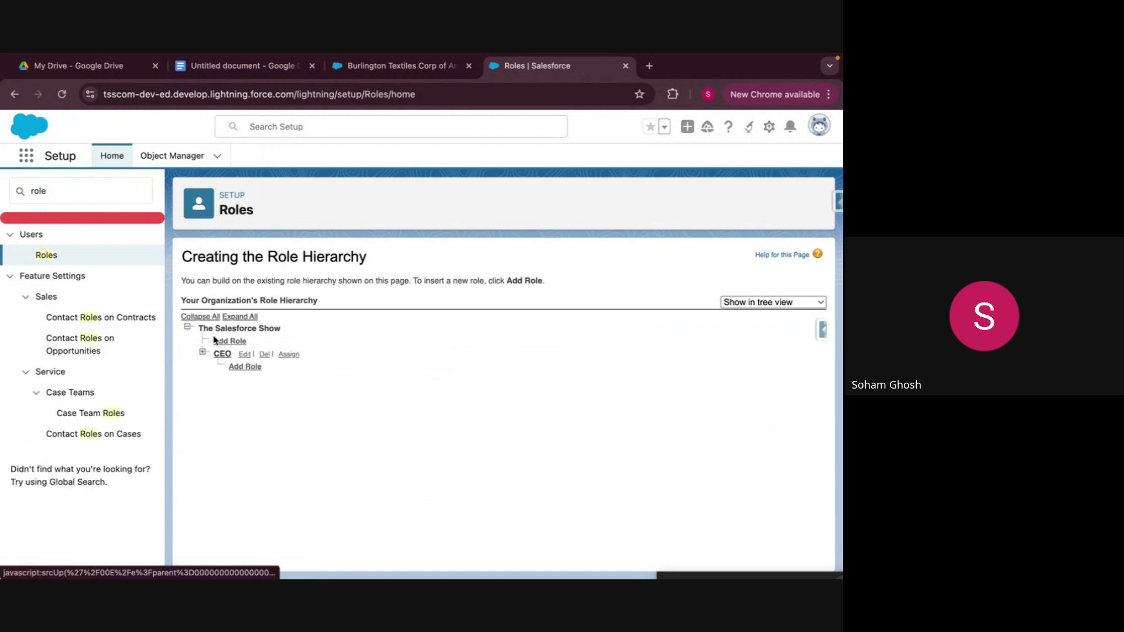
# Expand the entire role hierarchy and examine how the roles are arranged beneath the CEO.
pyautogui.click(232, 317)
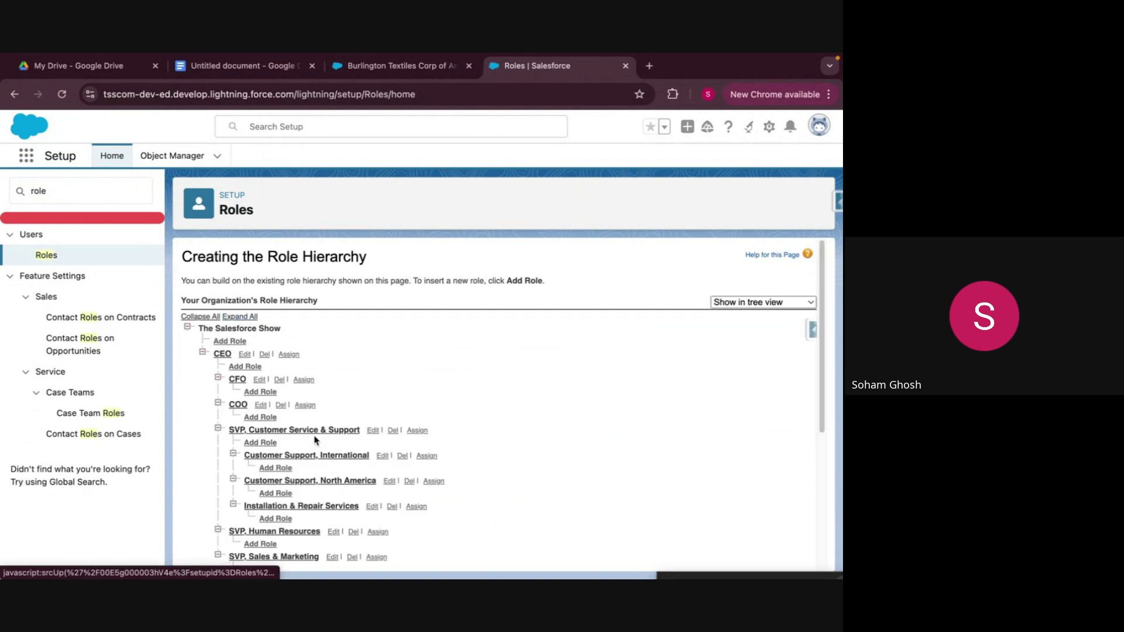
pyautogui.scroll(-3, 314, 437)
pyautogui.scroll(-1, 313, 439)
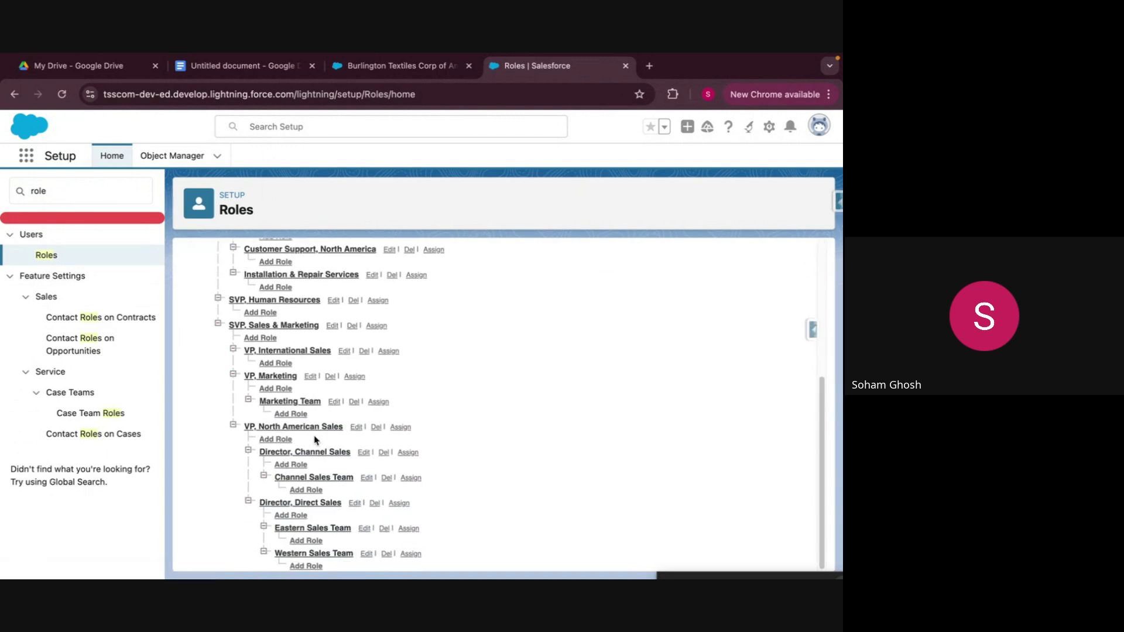
pyautogui.scroll(2, 315, 440)
pyautogui.scroll(-2, 317, 486)
pyautogui.scroll(4, 317, 486)
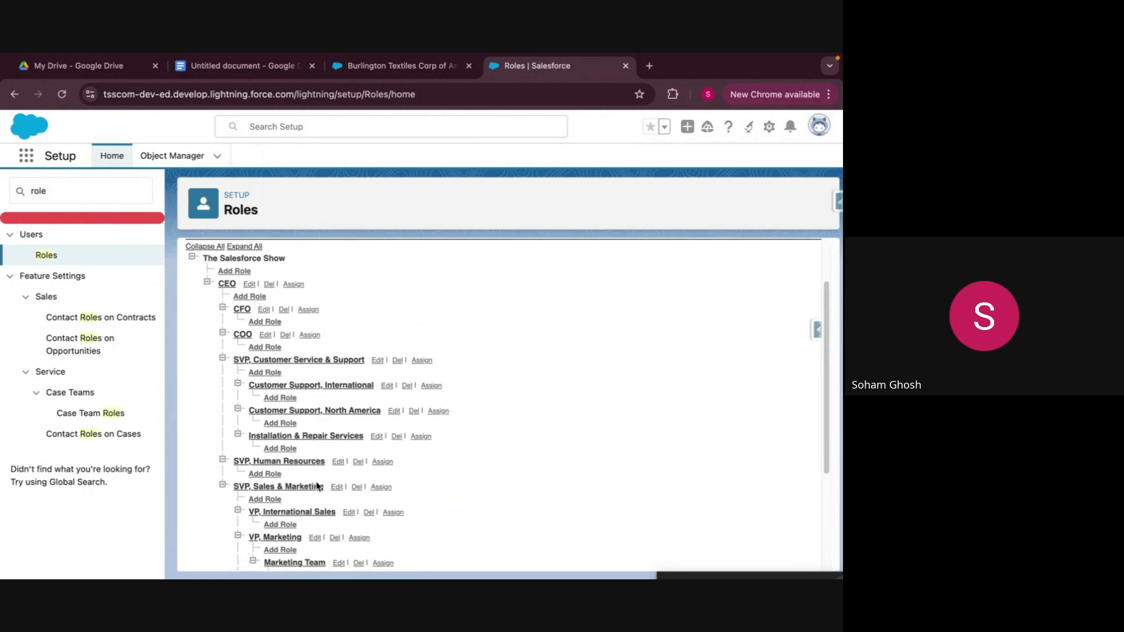
pyautogui.scroll(-2, 317, 486)
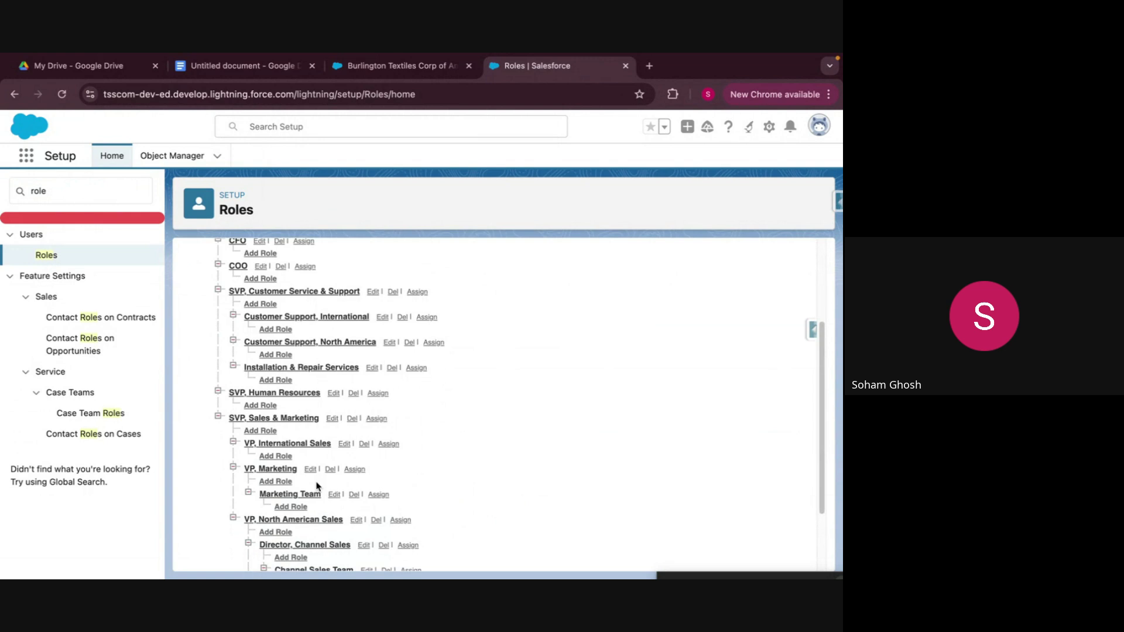
pyautogui.scroll(-1, 317, 486)
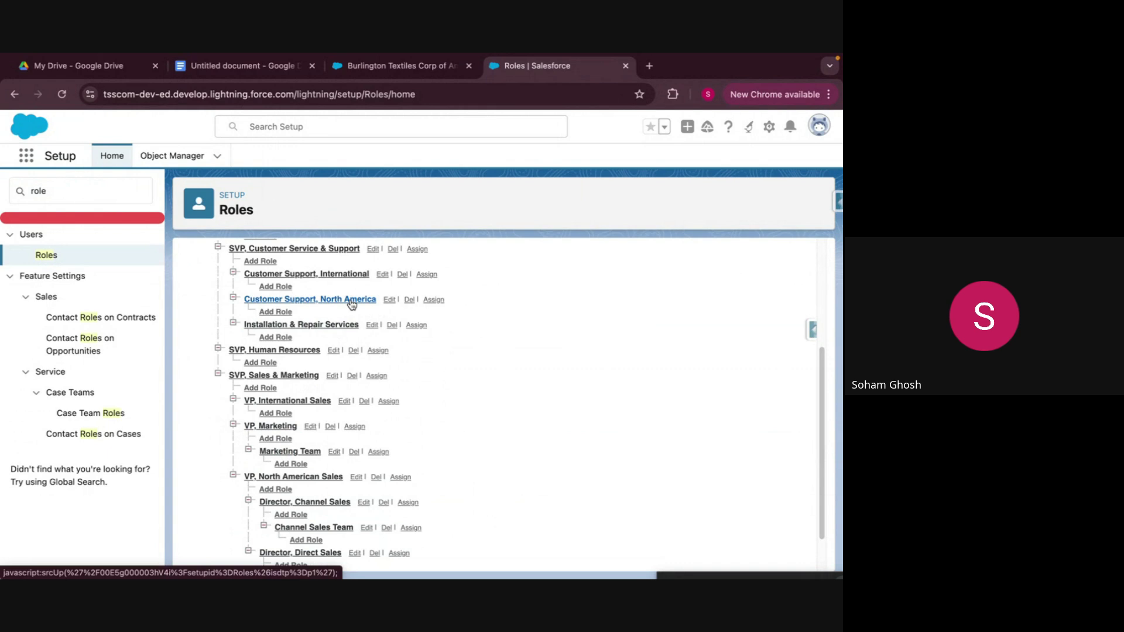
pyautogui.scroll(3, 351, 303)
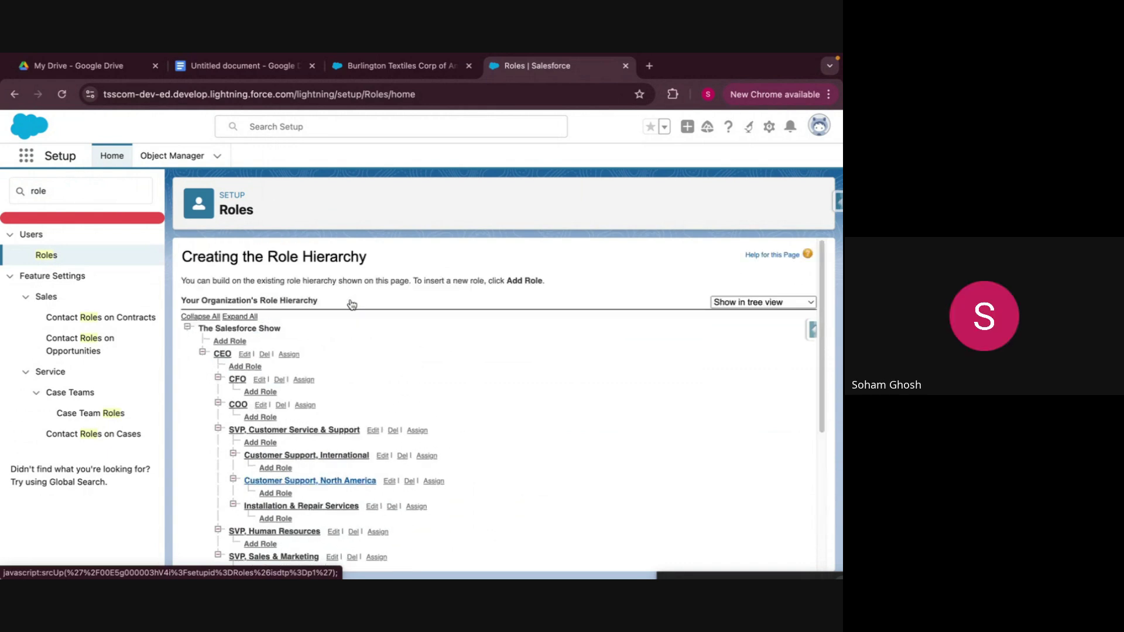
# Find the Public Groups page in Setup with the search term "public" and open it.
pyautogui.click(65, 191)
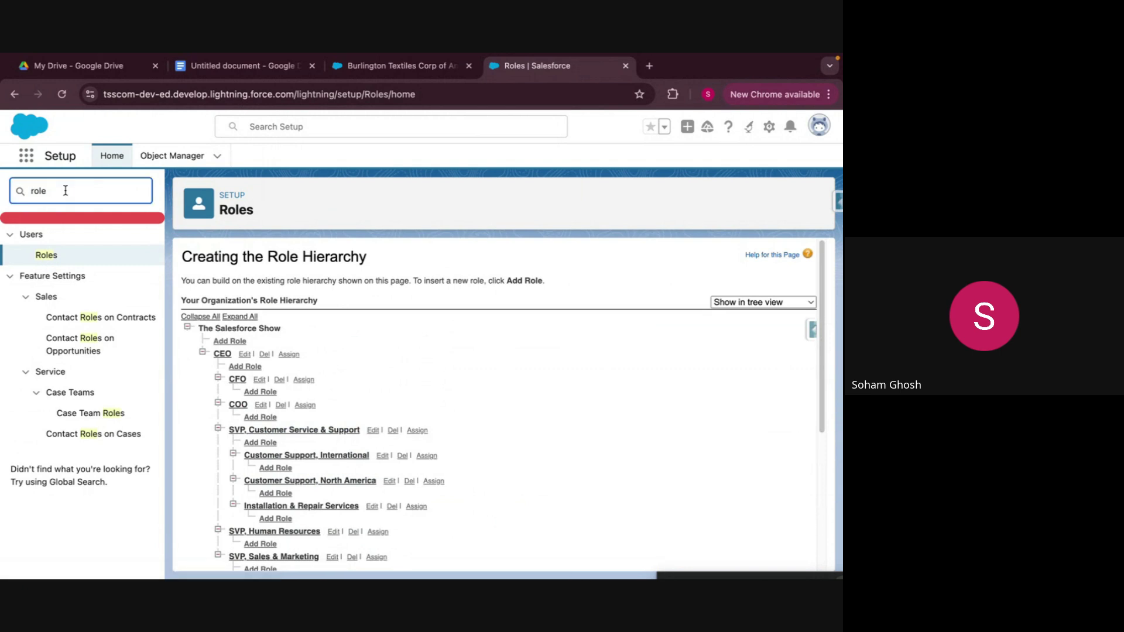
pyautogui.press('BackSpace')
pyautogui.press('BackSpace')
pyautogui.press('BackSpace')
pyautogui.press('BackSpace')
pyautogui.write('p')
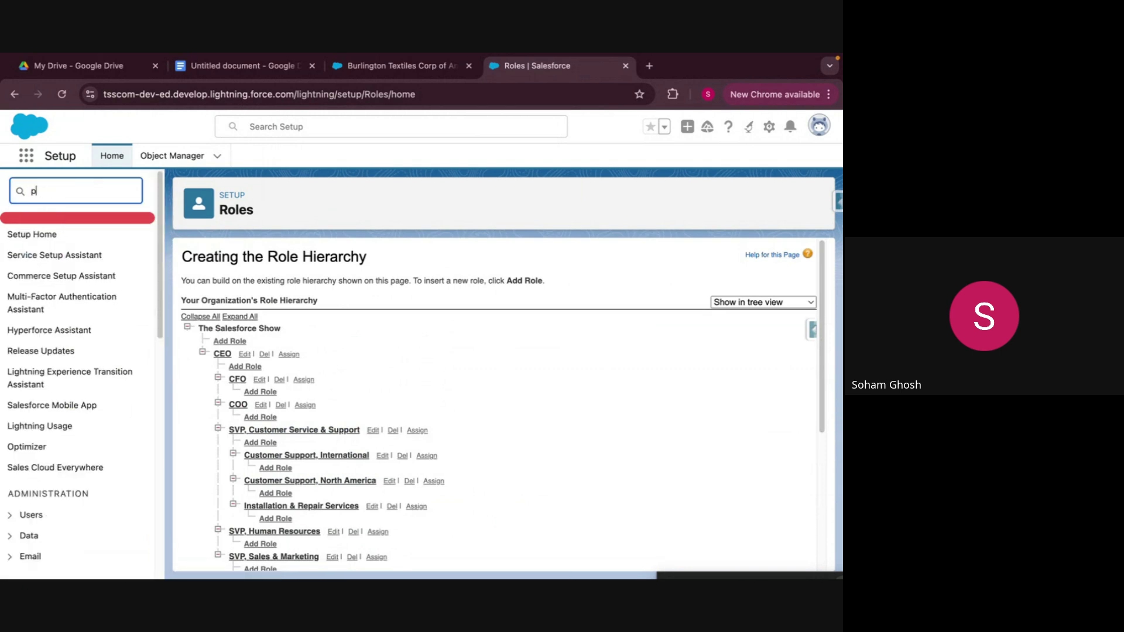
pyautogui.write('ublic')
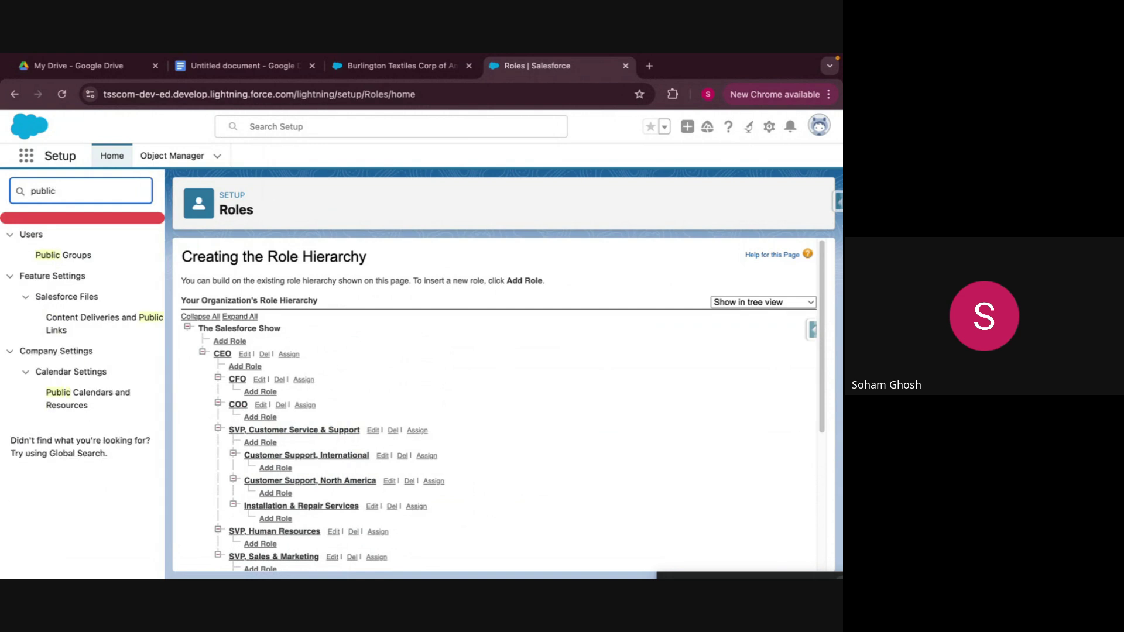
pyautogui.click(64, 261)
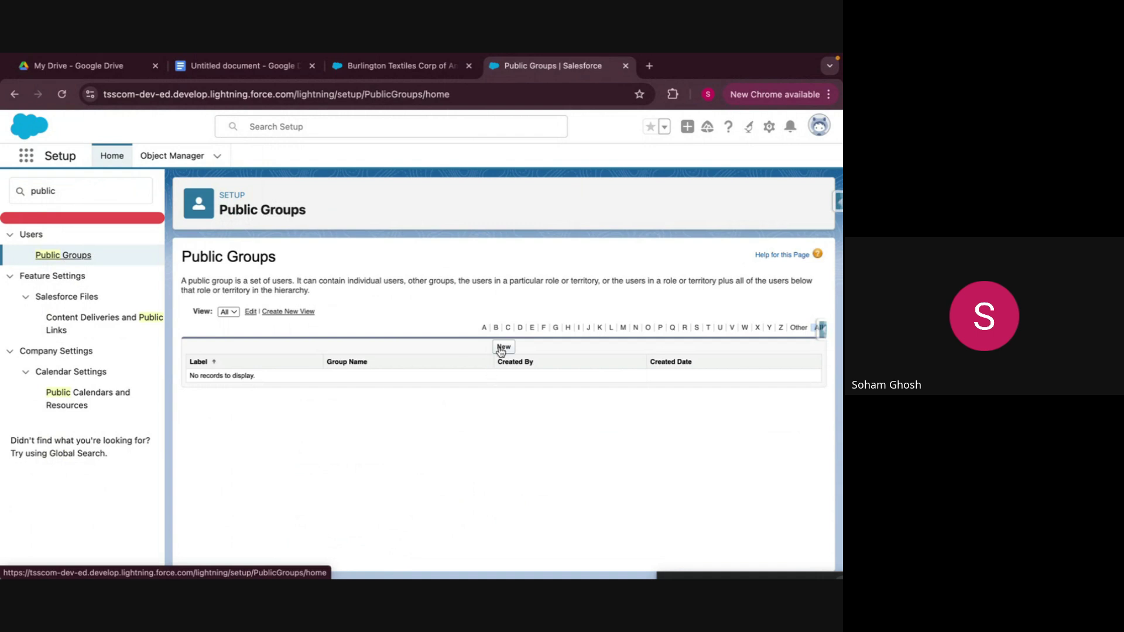
# Start a new public group labelled "Show Case PG" and let its group name fill in.
pyautogui.click(502, 348)
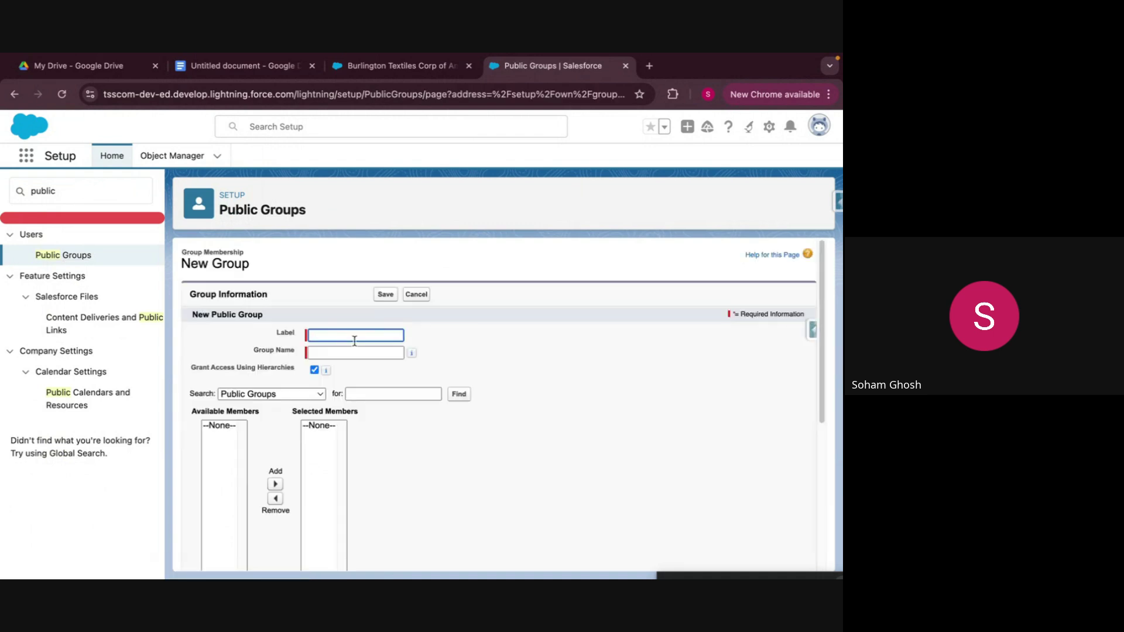
pyautogui.click(354, 340)
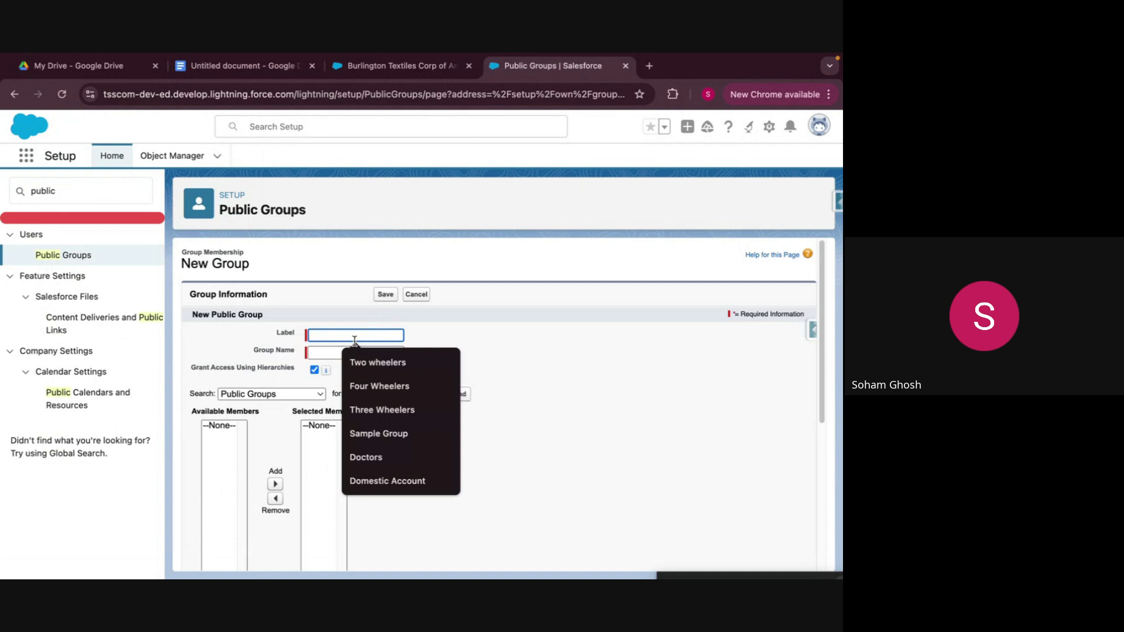
pyautogui.write('Show ')
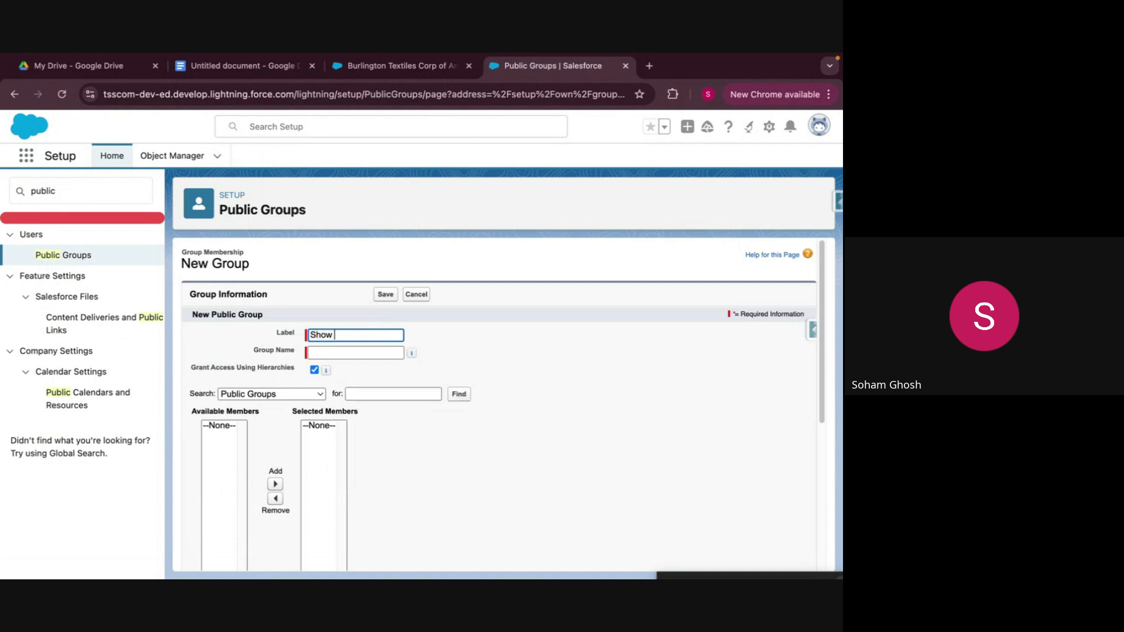
pyautogui.write('Case PG')
pyautogui.click(364, 353)
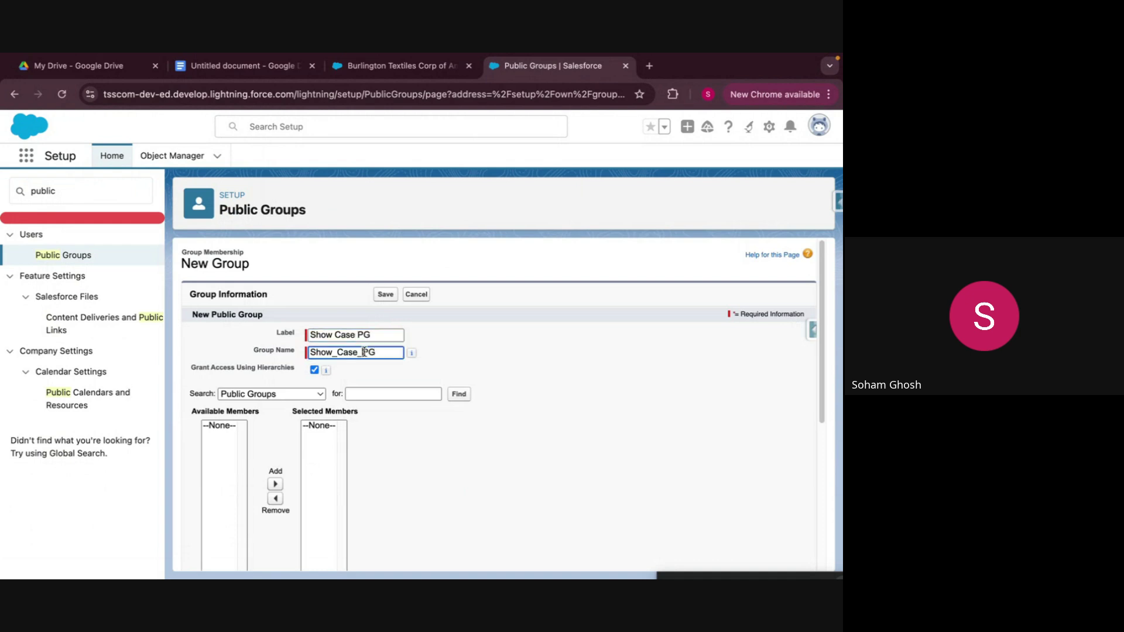
# Add Security User and Integration User from the available users as group members and save the public group.
pyautogui.click(306, 396)
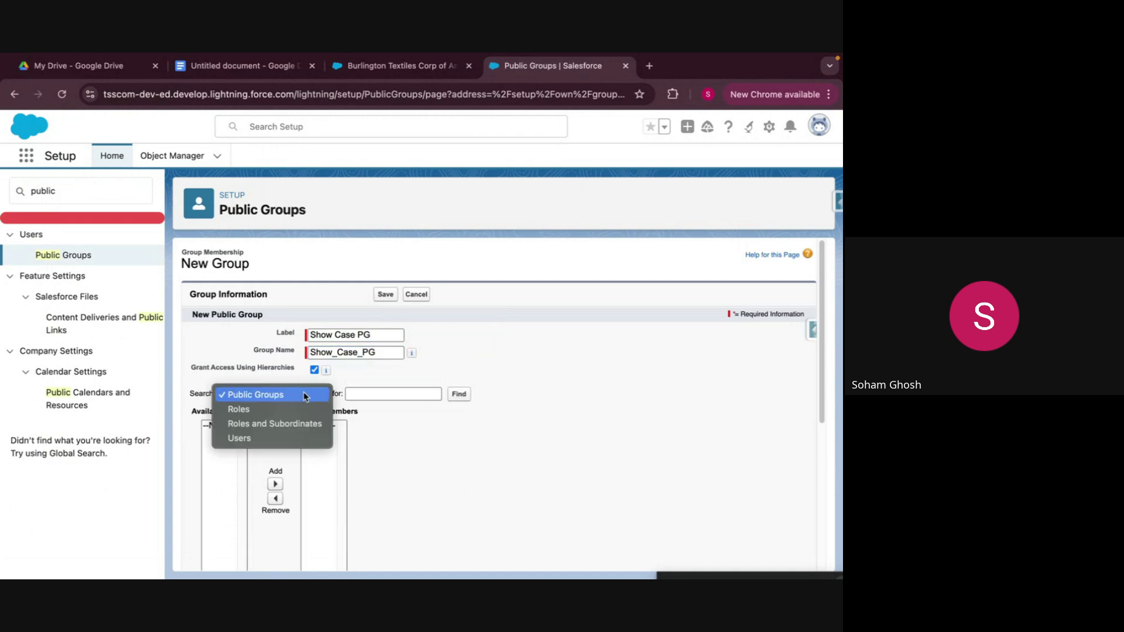
pyautogui.click(261, 438)
pyautogui.click(241, 446)
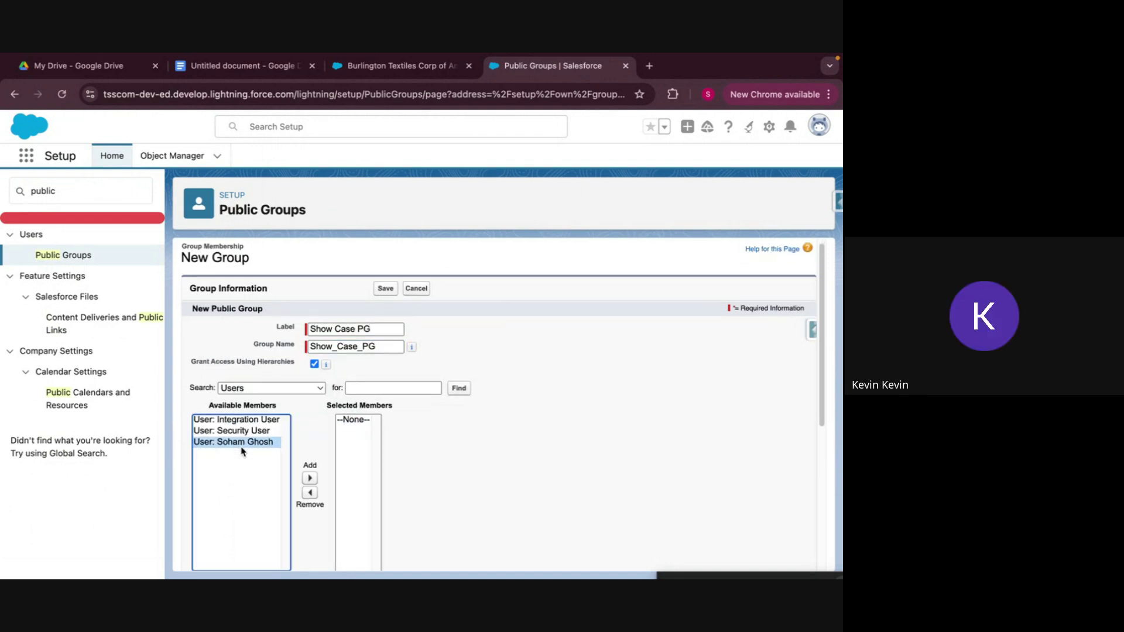
pyautogui.click(254, 433)
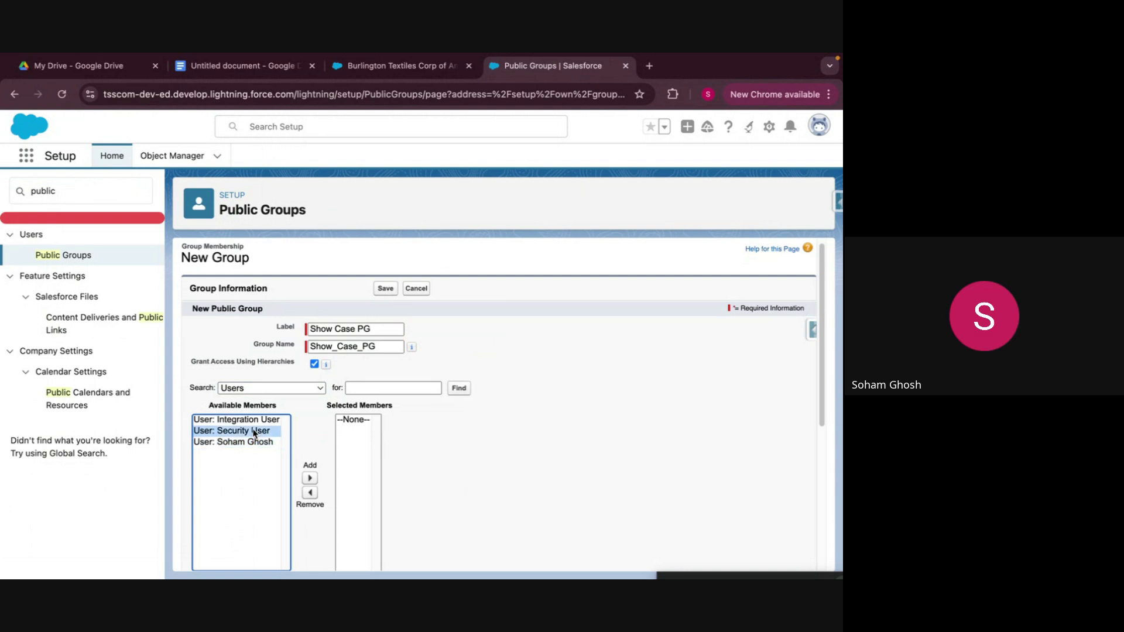
pyautogui.click(310, 479)
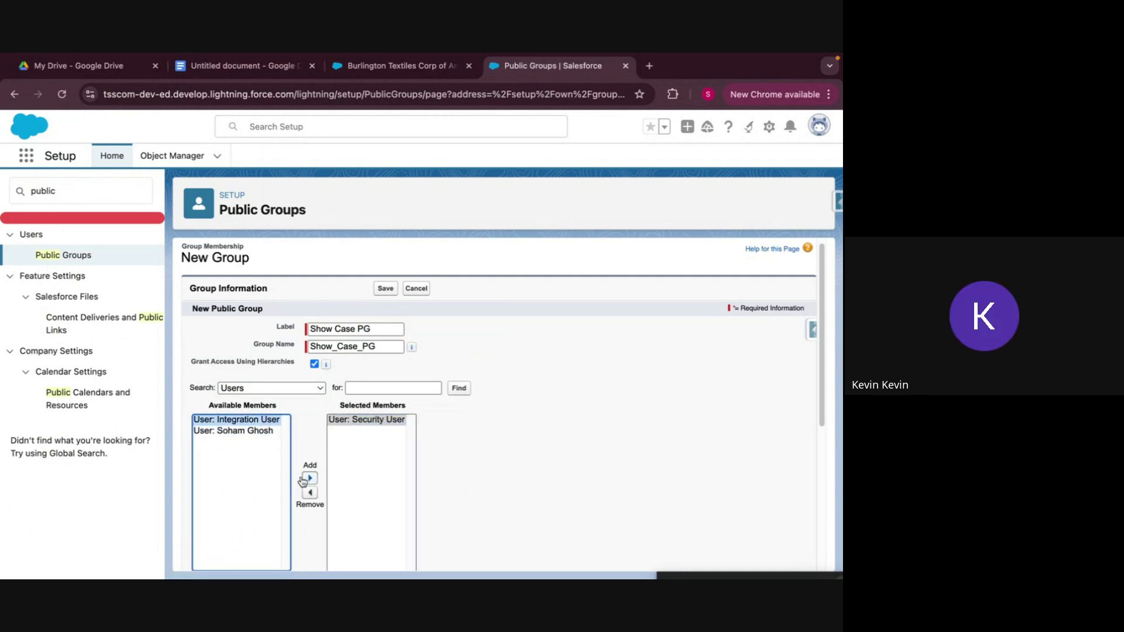
pyautogui.click(311, 480)
pyautogui.scroll(-5, 441, 487)
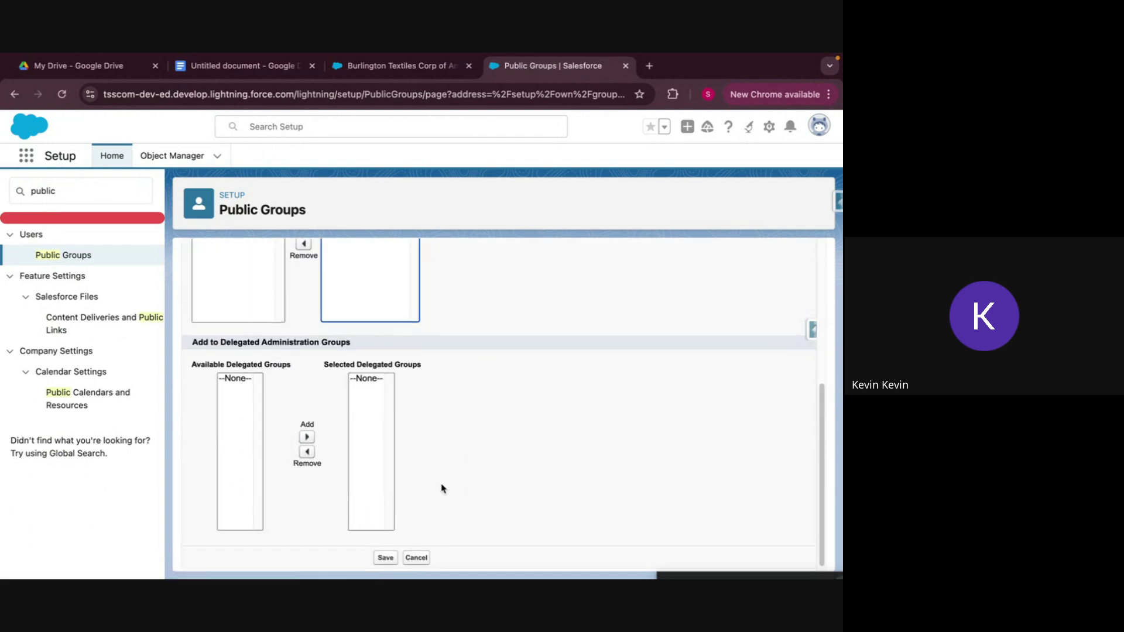
pyautogui.scroll(5, 421, 433)
pyautogui.click(388, 297)
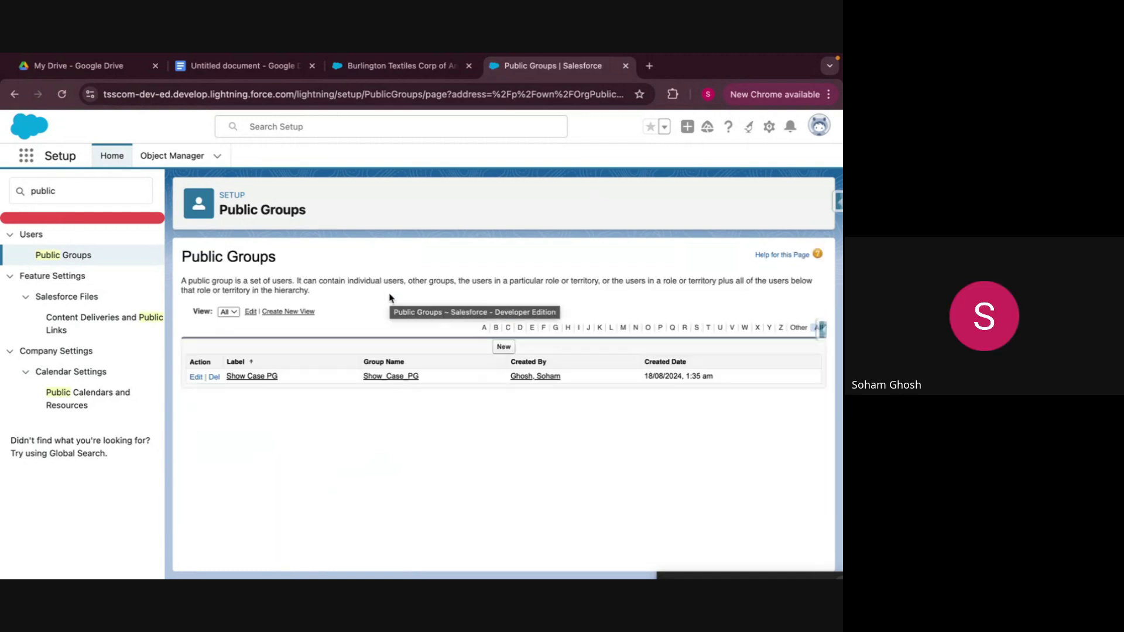
# Find the Sharing Settings page in Setup with the search term "sharing" and open it.
pyautogui.doubleClick(105, 198)
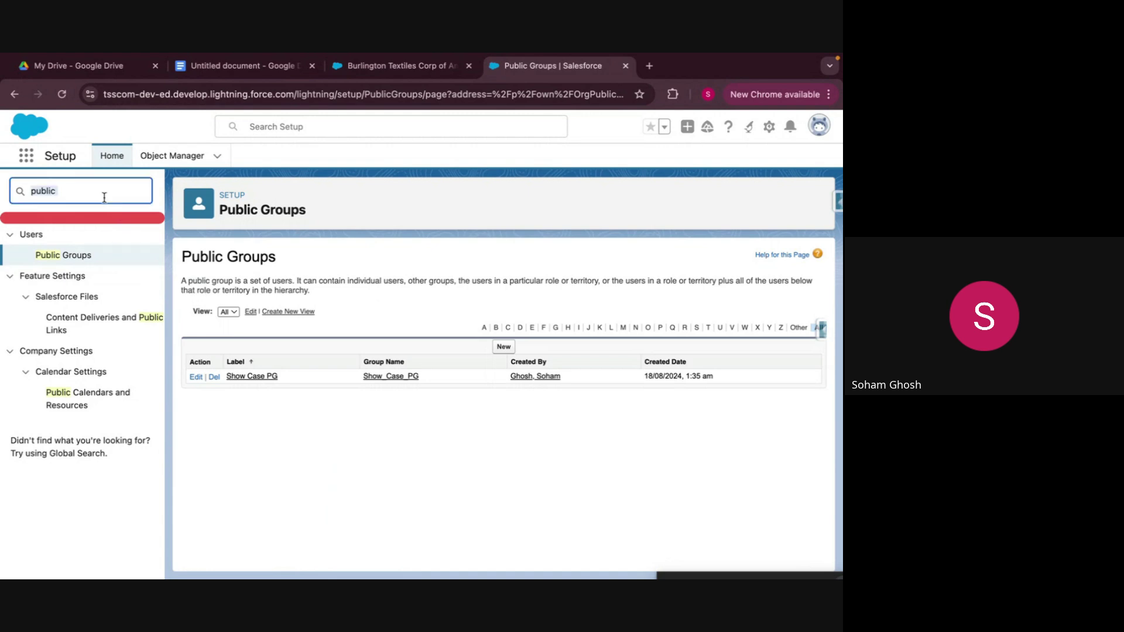
pyautogui.press('BackSpace')
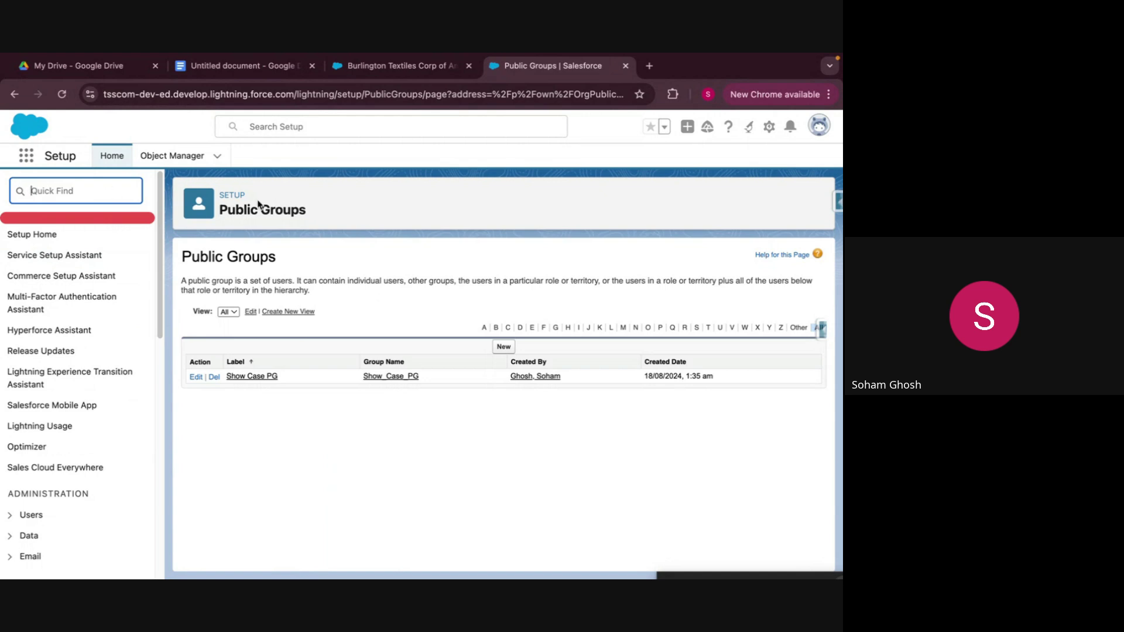
pyautogui.write('sharing')
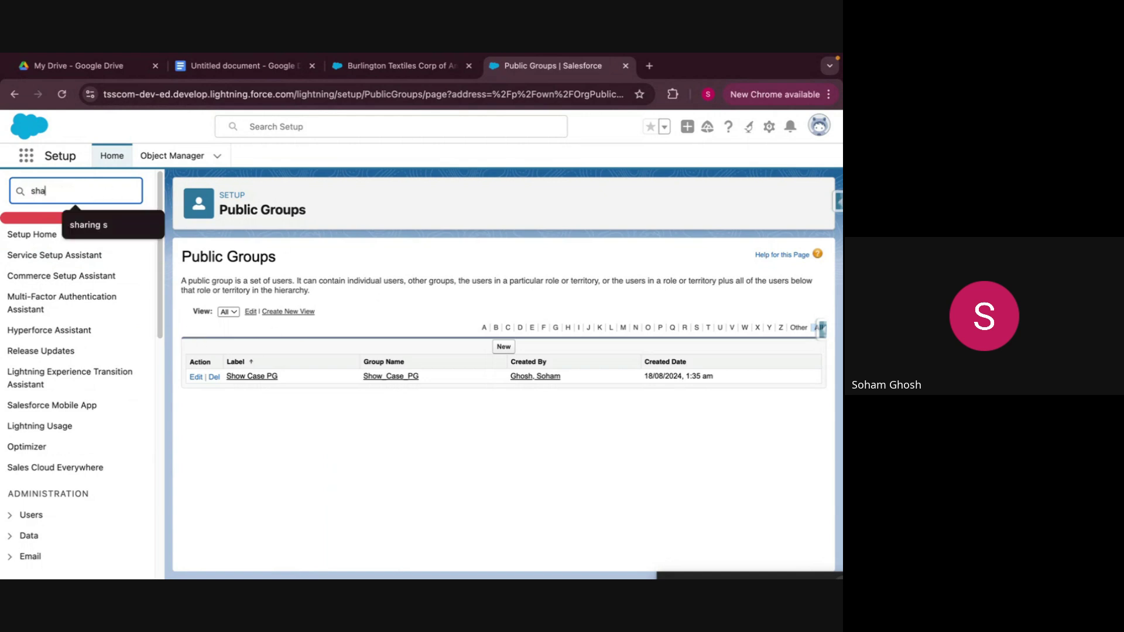
pyautogui.click(91, 289)
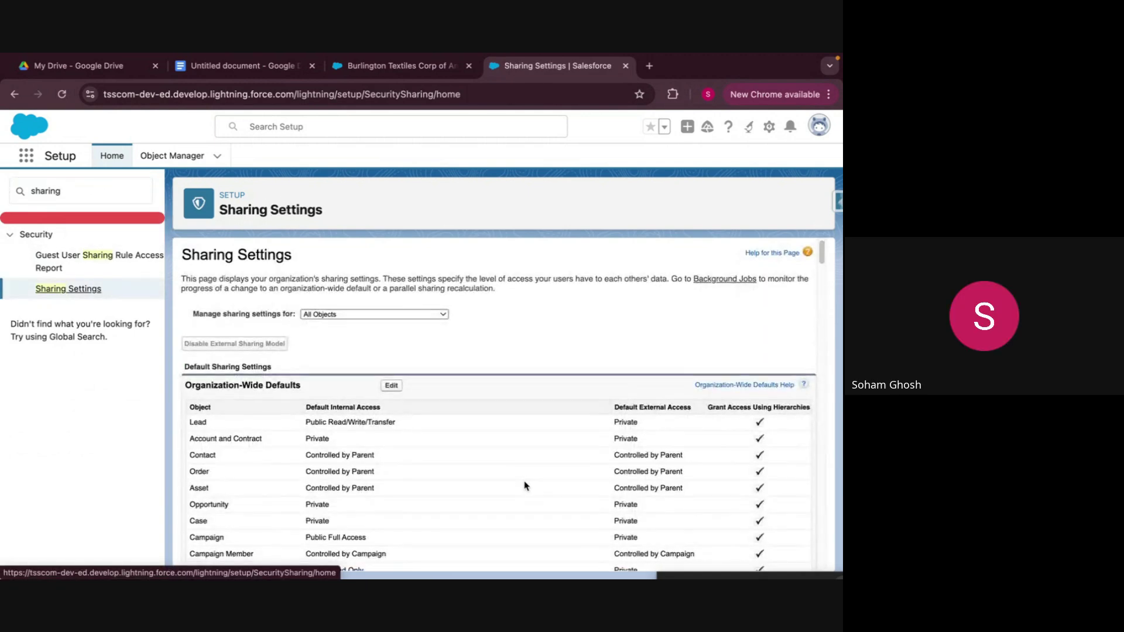
pyautogui.scroll(-5, 525, 486)
pyautogui.scroll(5, 525, 486)
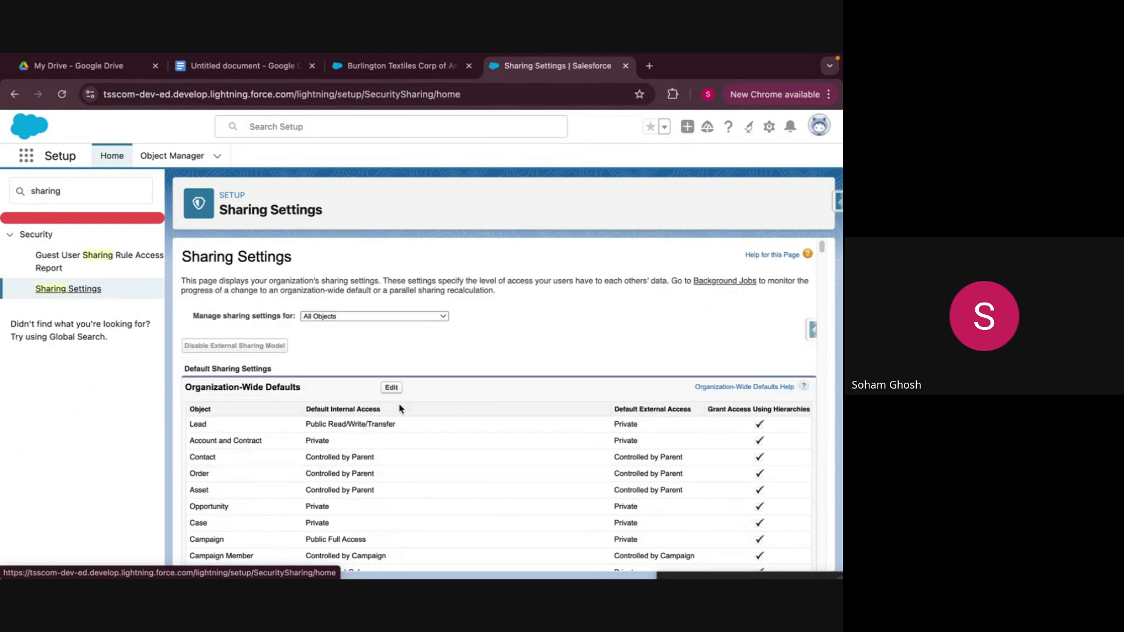
# Limit the sharing settings to Accounts and start a new account sharing rule.
pyautogui.click(392, 317)
pyautogui.press('Escape')
pyautogui.press('Down')
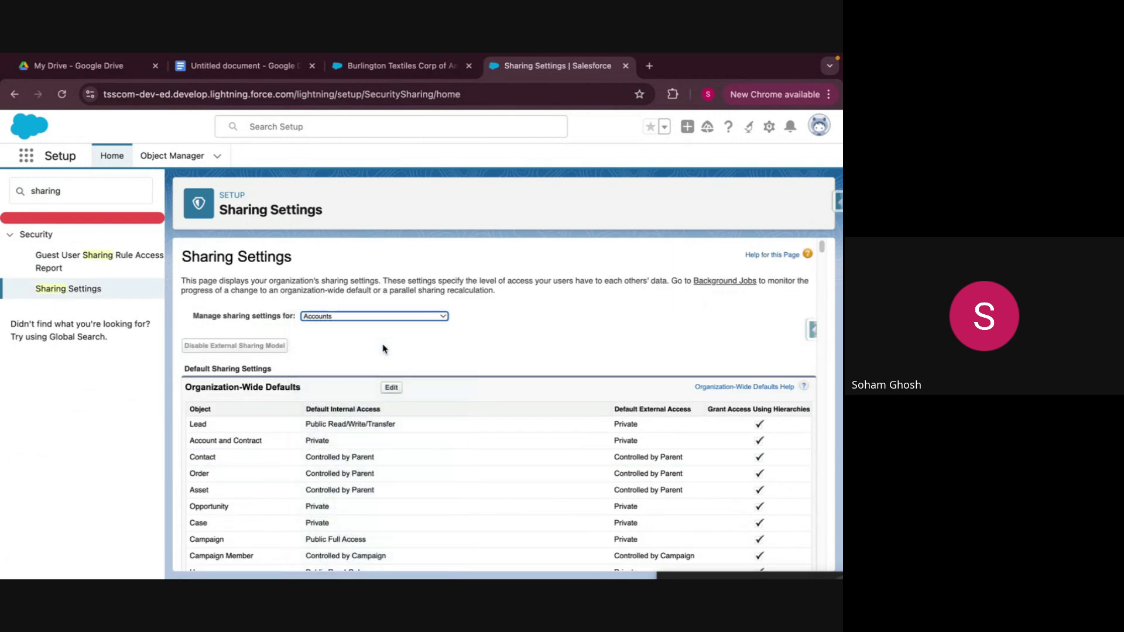
pyautogui.scroll(-5, 336, 513)
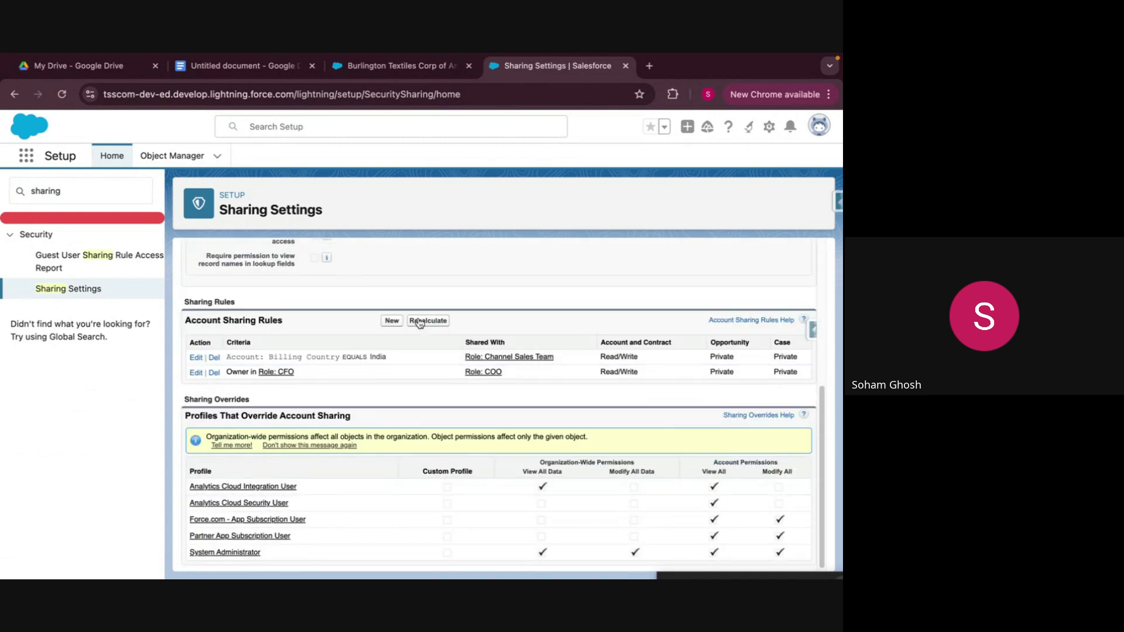
pyautogui.click(387, 322)
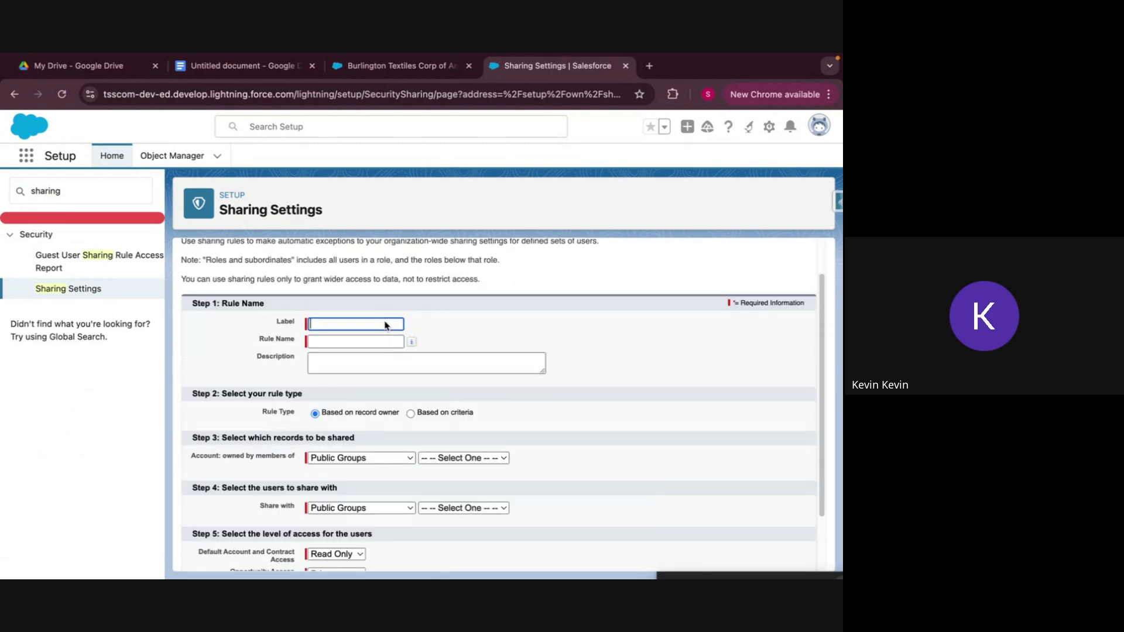
# Base the new sharing rule on criteria and choose Account Name as the first criterion's field.
pyautogui.scroll(-2, 386, 325)
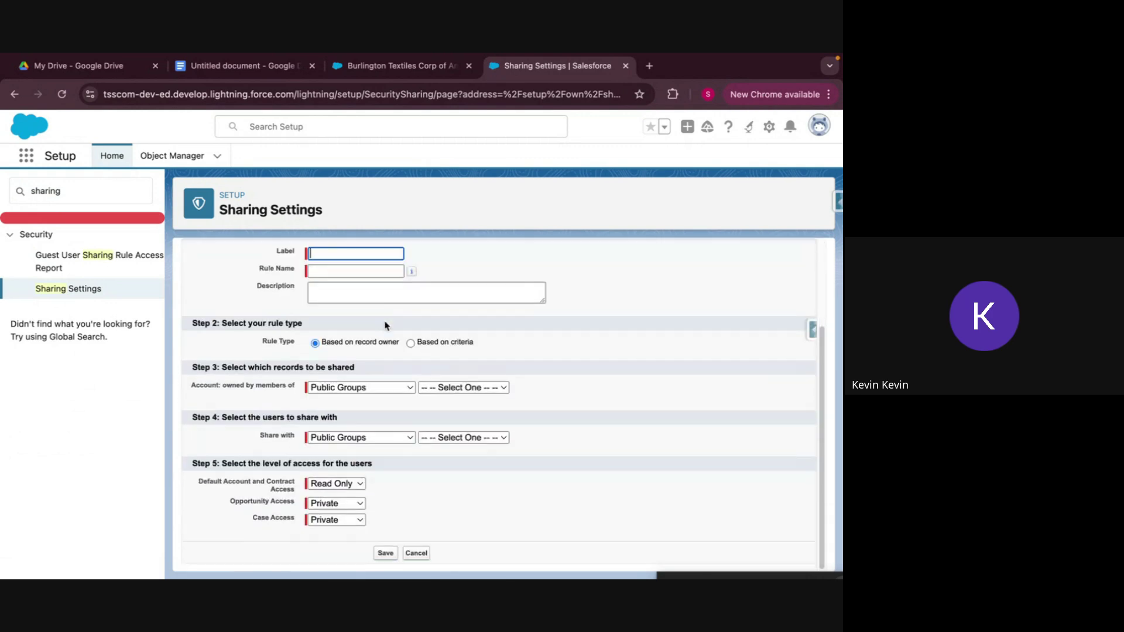
pyautogui.click(410, 344)
pyautogui.click(371, 403)
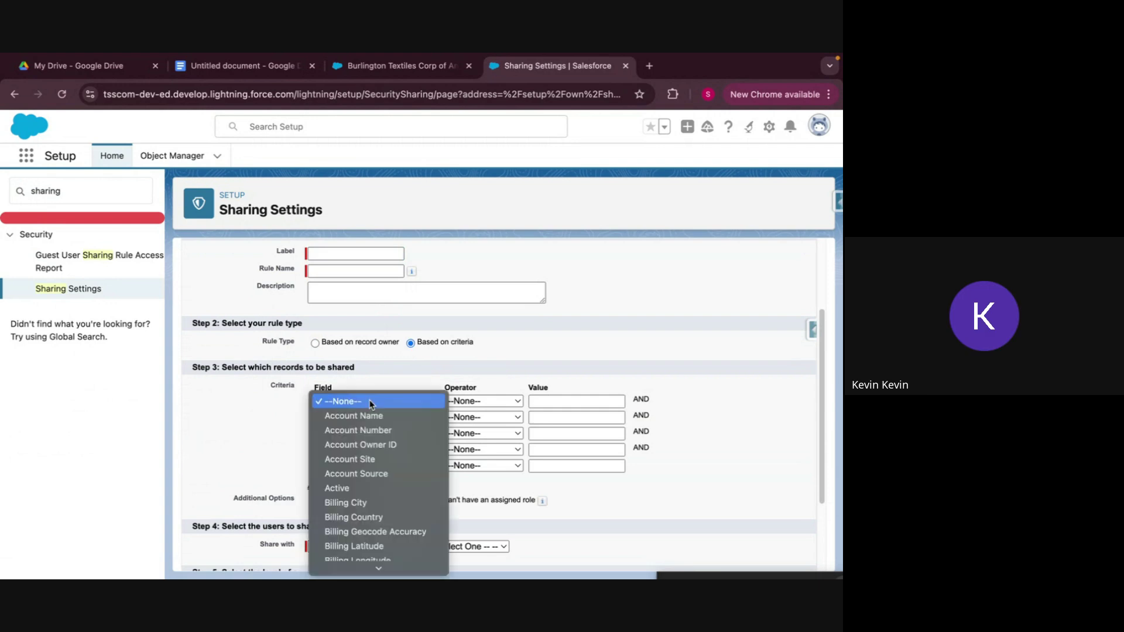
pyautogui.scroll(-5, 366, 462)
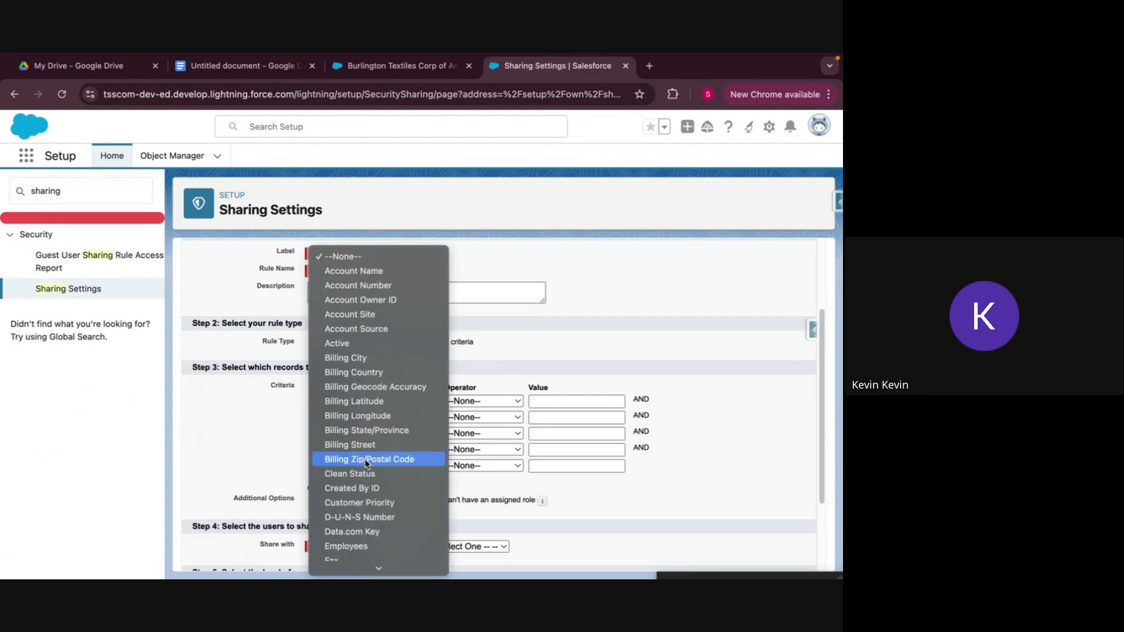
pyautogui.scroll(-8, 366, 463)
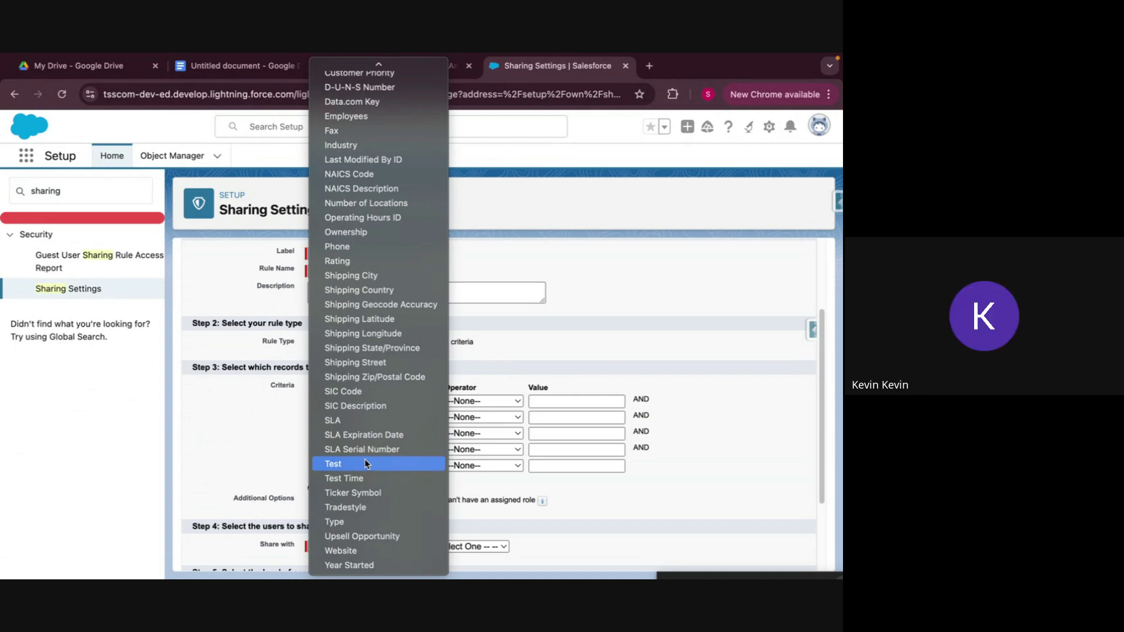
pyautogui.scroll(5, 365, 464)
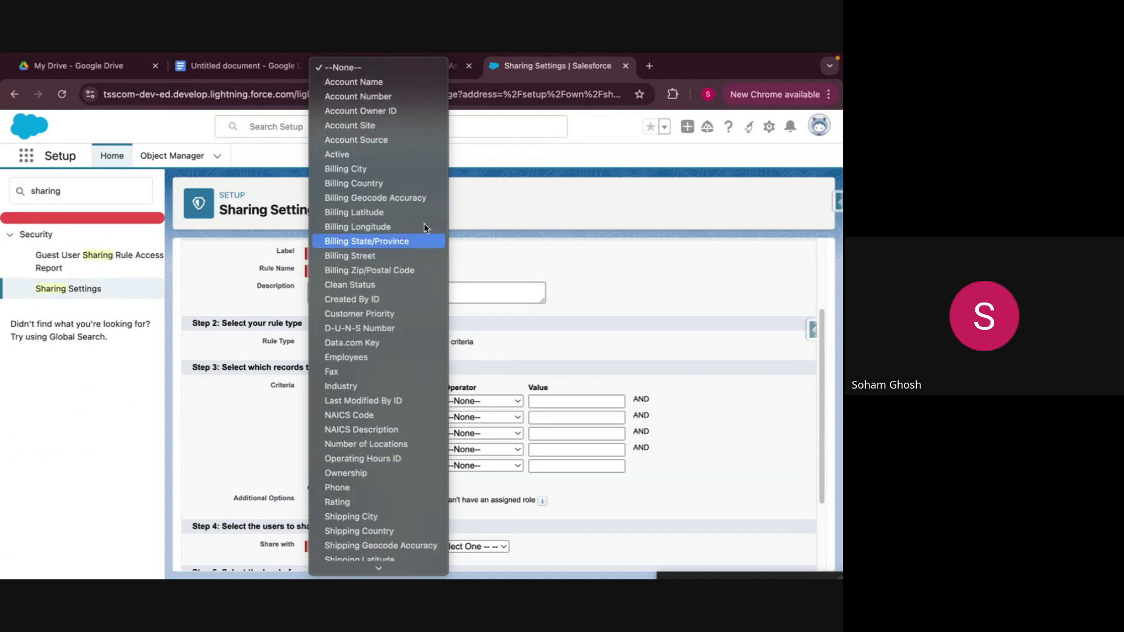
pyautogui.click(401, 91)
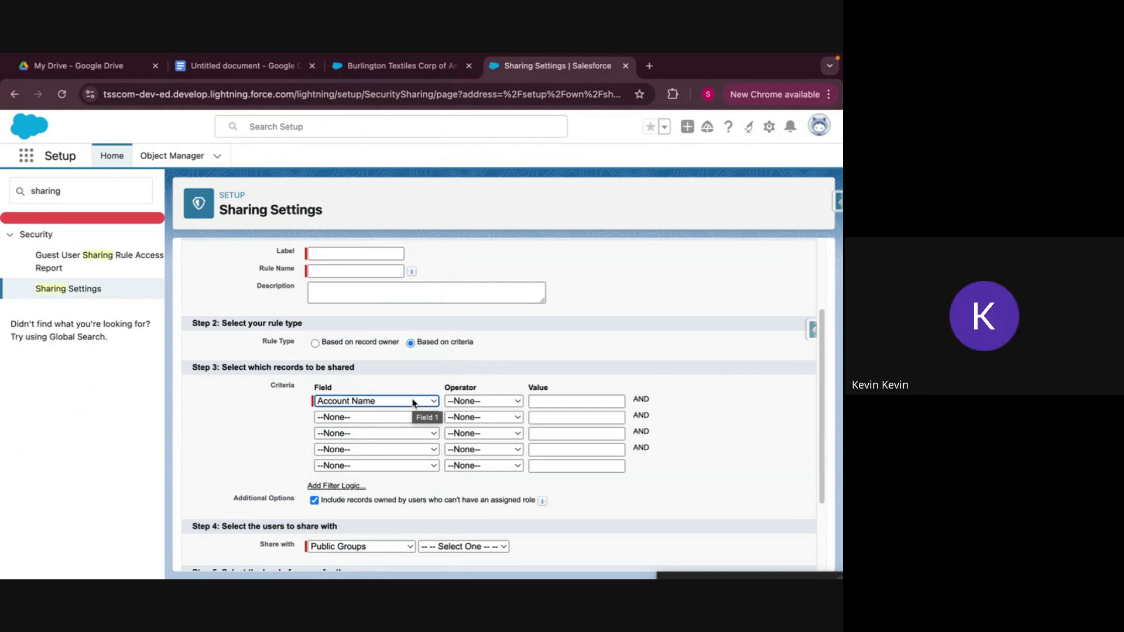
# Set the Account Name criterion's operator to "not equal to" and leave its value blank.
pyautogui.click(510, 401)
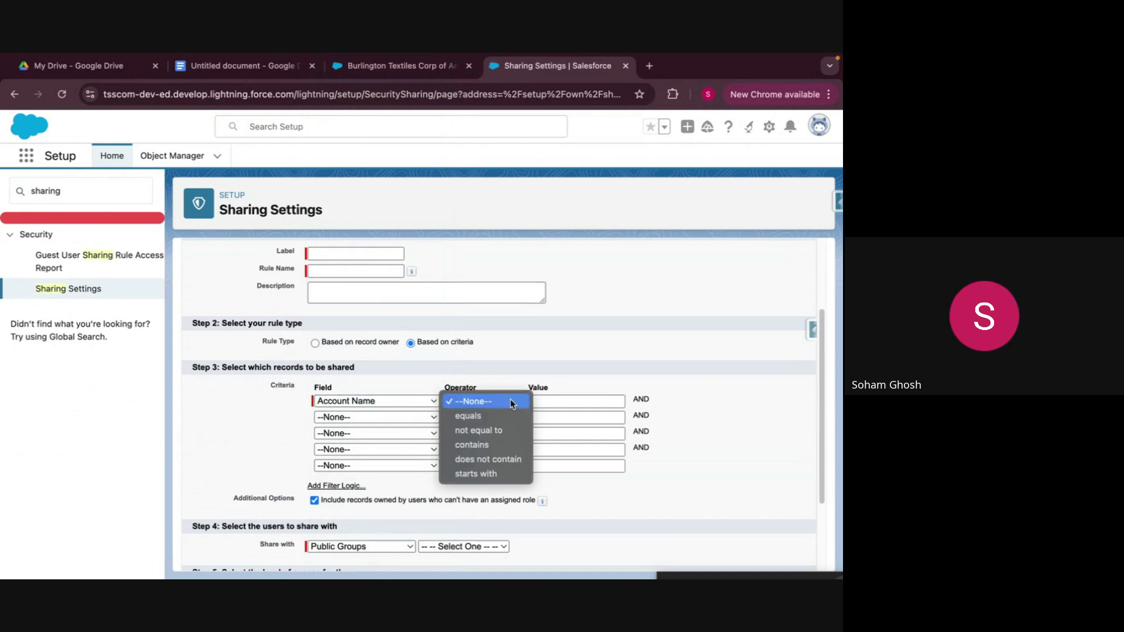
pyautogui.click(494, 430)
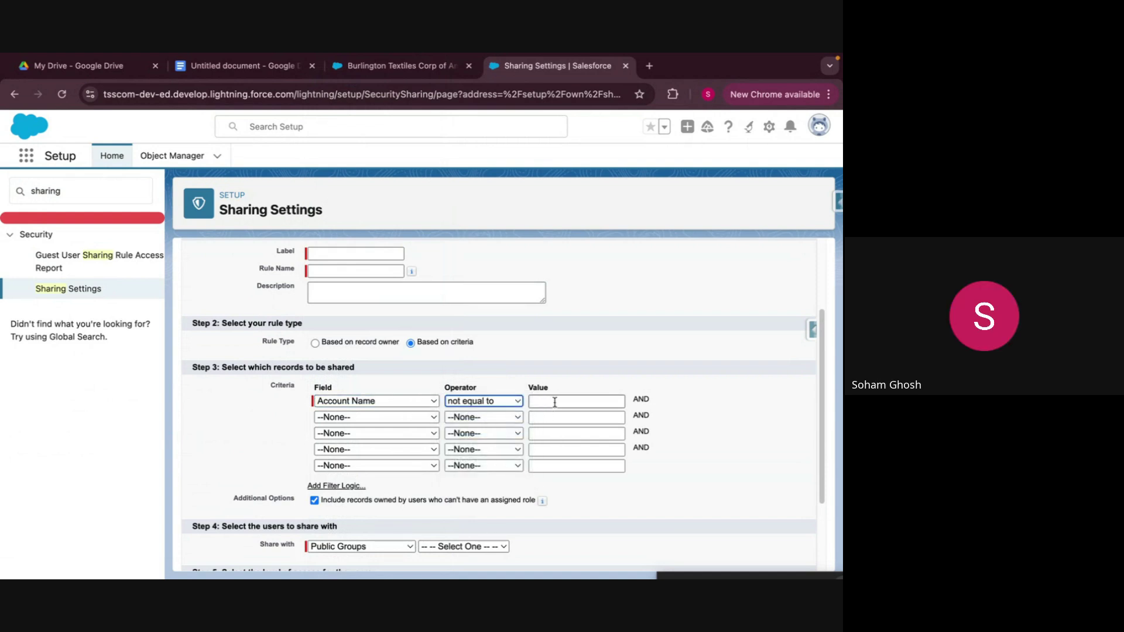
pyautogui.click(555, 402)
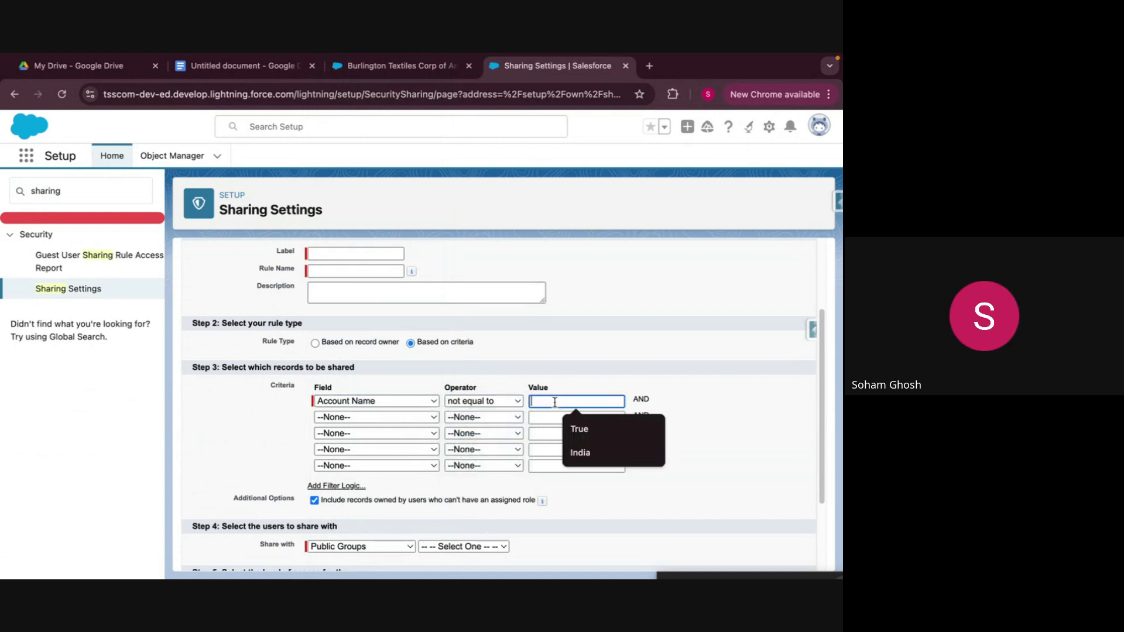
pyautogui.click(661, 299)
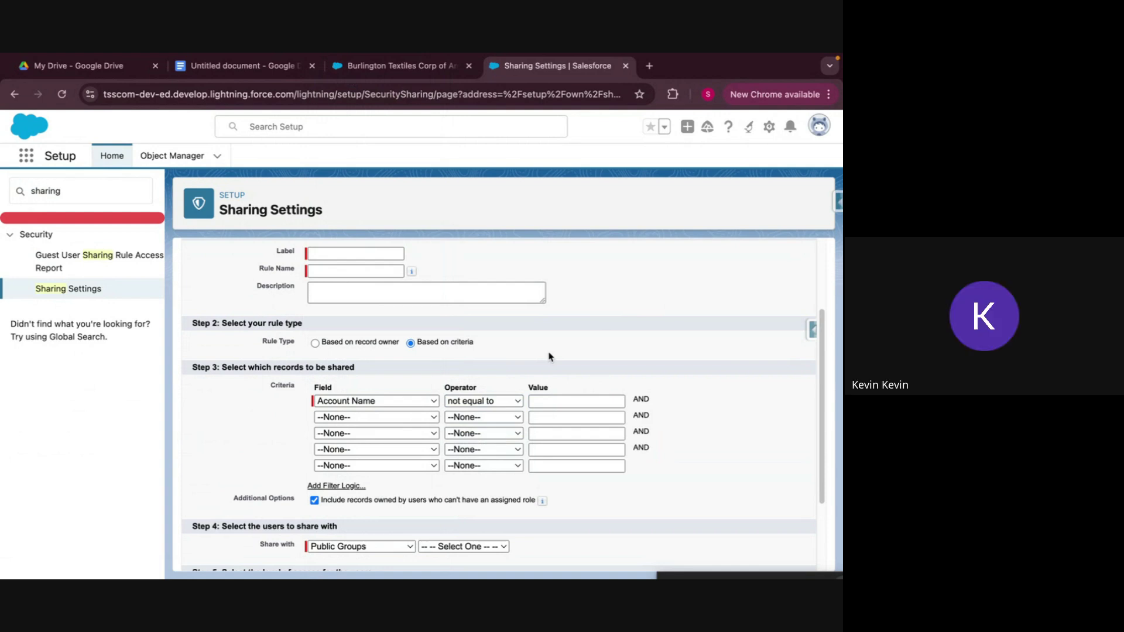
# Label the sharing rule "US To PG" and let its rule name fill in.
pyautogui.scroll(1, 549, 356)
pyautogui.click(342, 275)
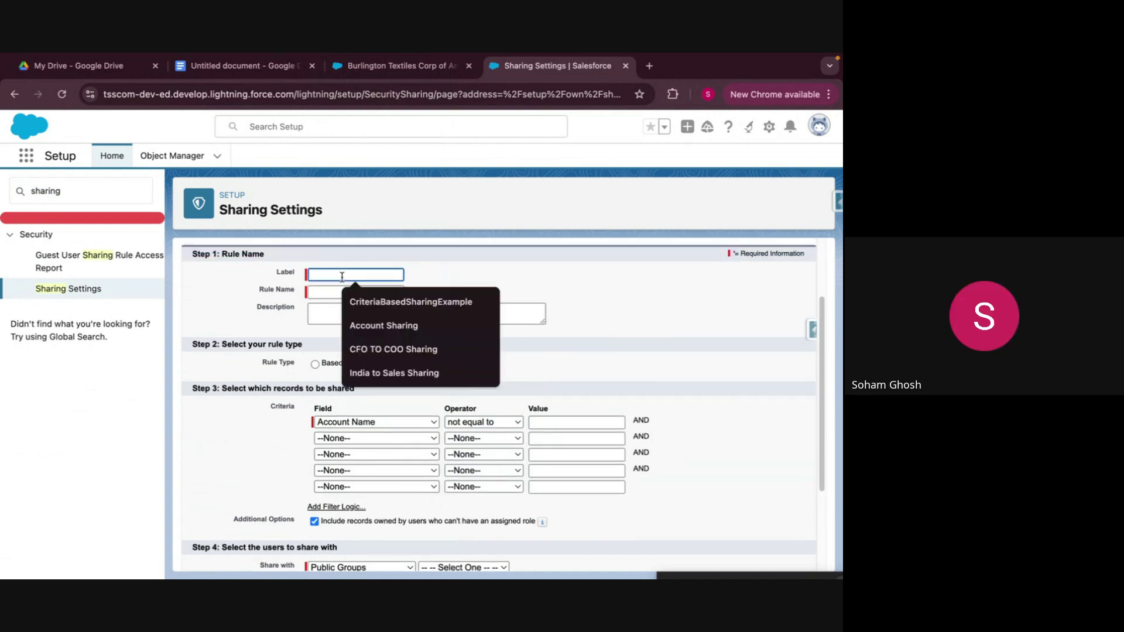
pyautogui.write('US ')
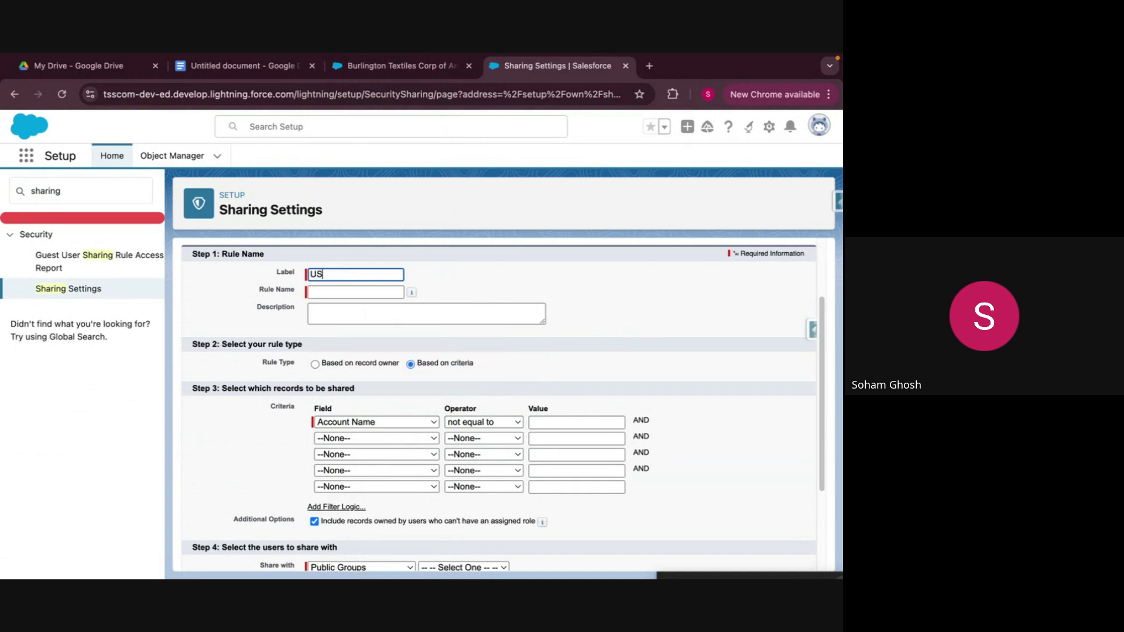
pyautogui.write('To PG')
pyautogui.click(342, 291)
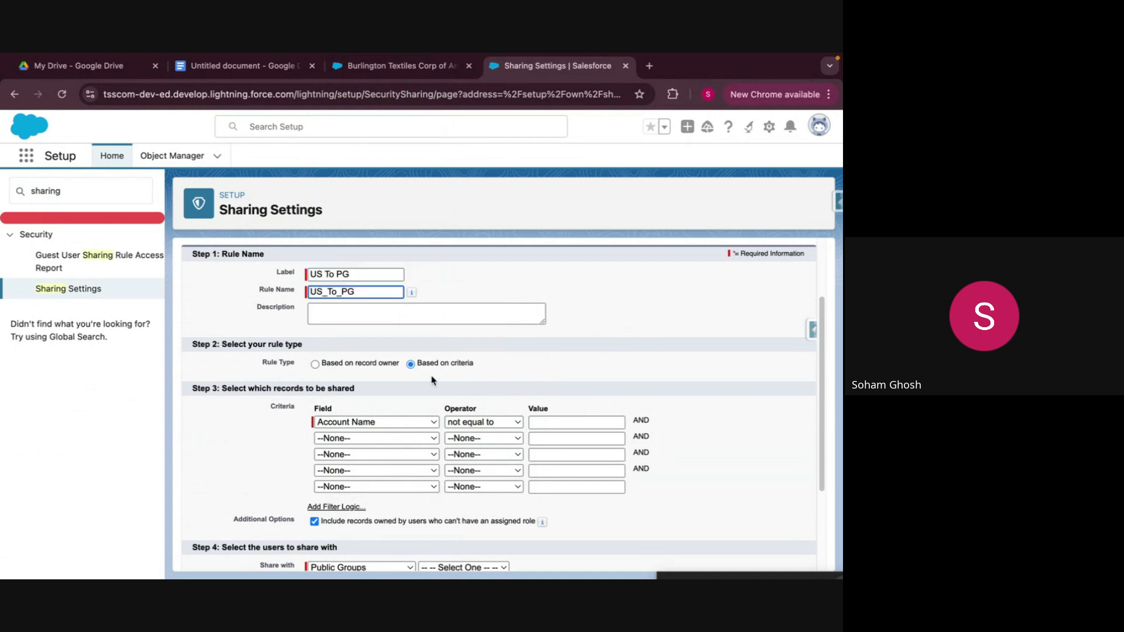
# Share the rule's records with the Show Case PG public group, with Read/Write account and contract access, and save the rule.
pyautogui.scroll(-3, 433, 382)
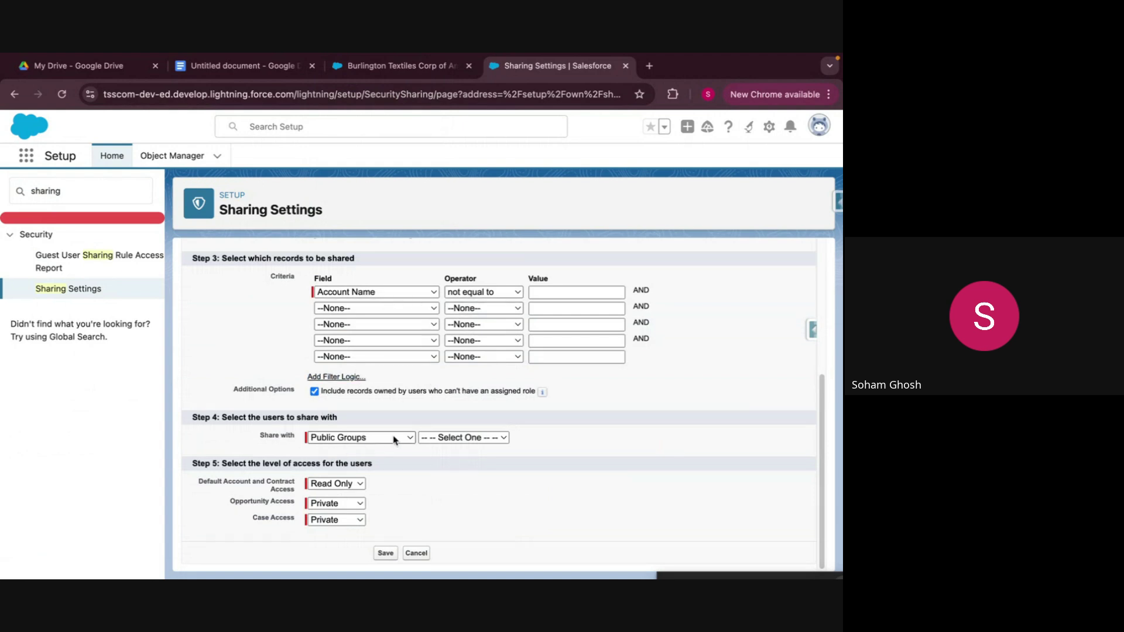
pyautogui.click(431, 440)
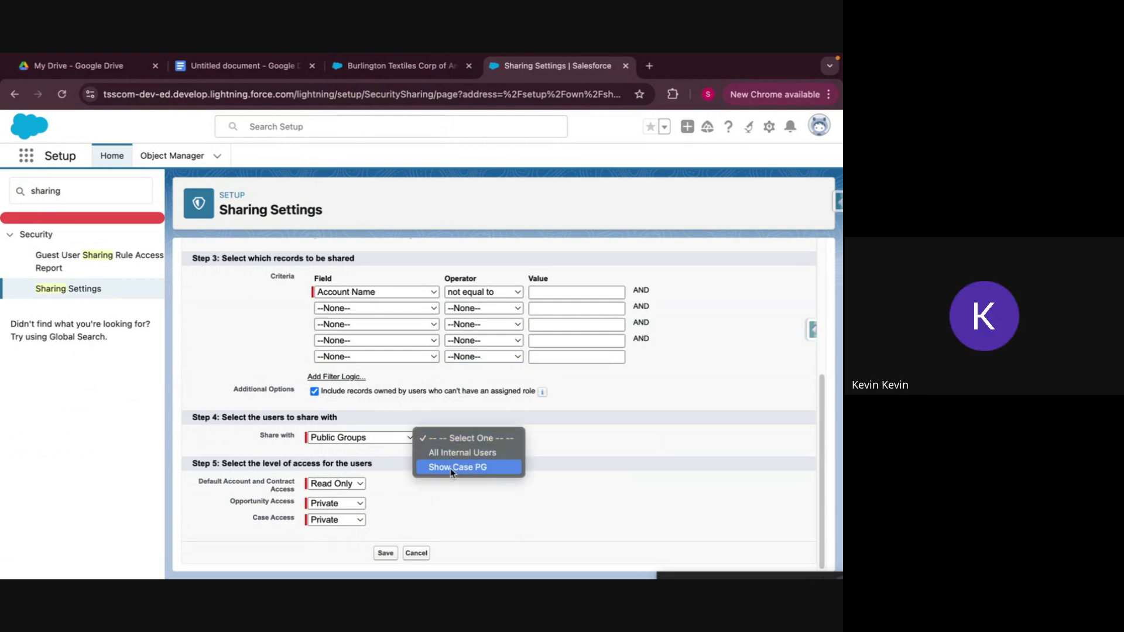
pyautogui.click(452, 469)
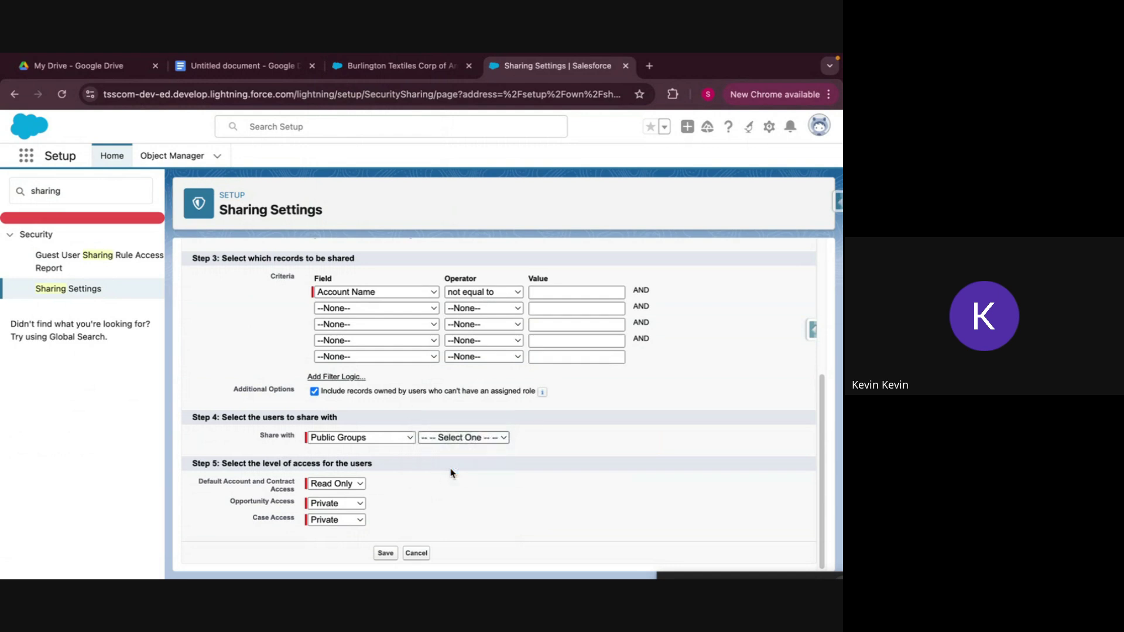
pyautogui.click(336, 485)
pyautogui.click(338, 498)
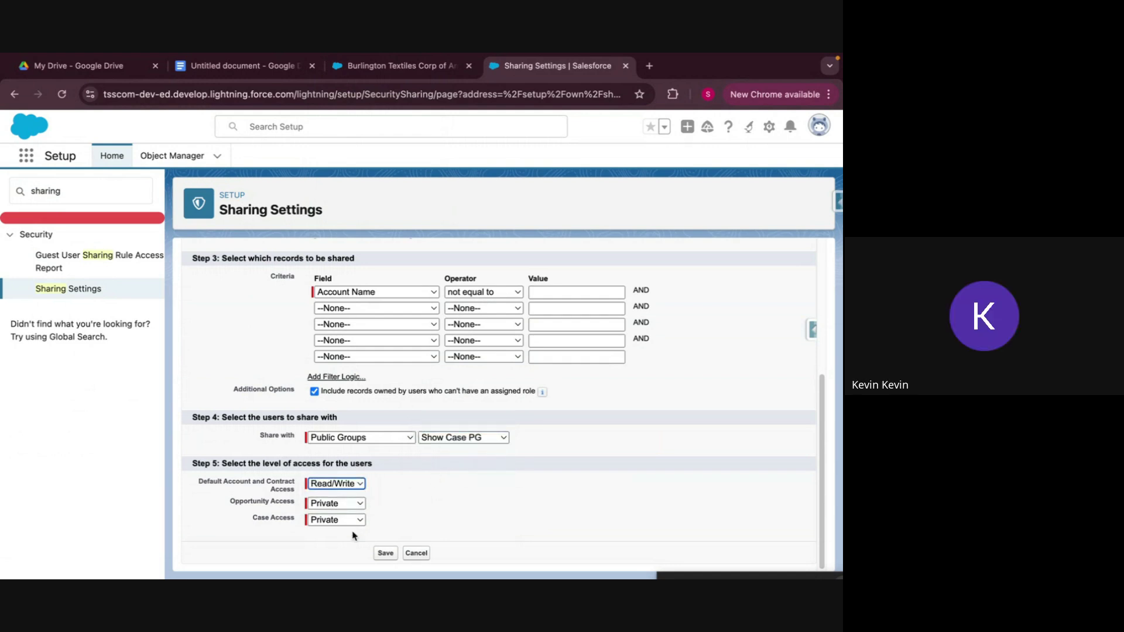
pyautogui.click(385, 554)
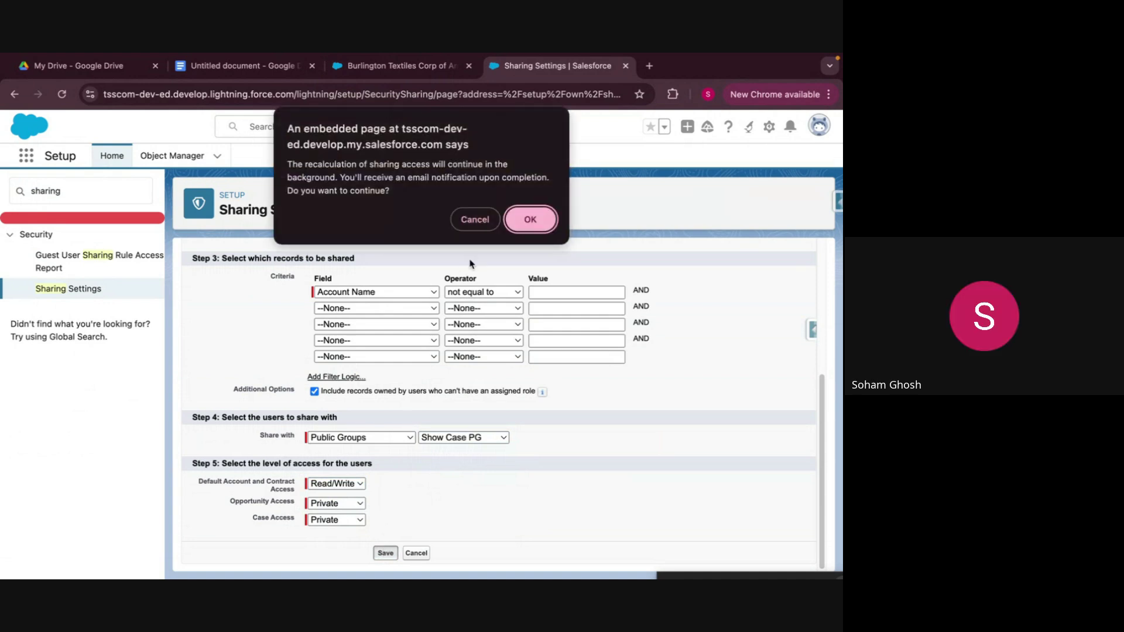
pyautogui.click(546, 226)
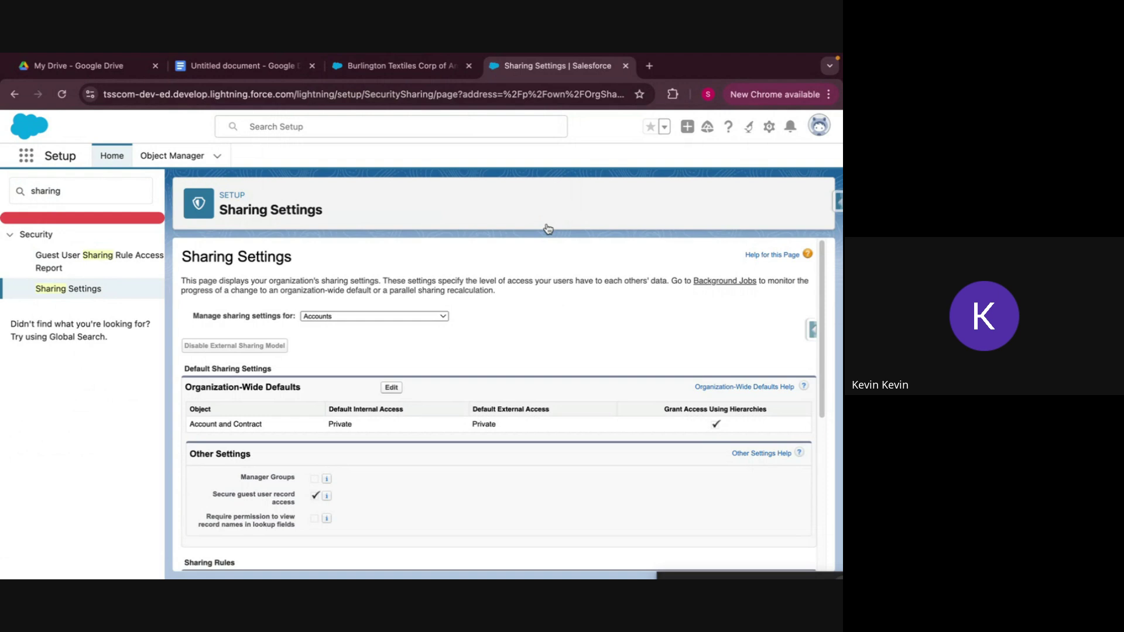
# Open the role hierarchy from Setup and start a new role beneath COO.
pyautogui.click(105, 193)
pyautogui.write('role')
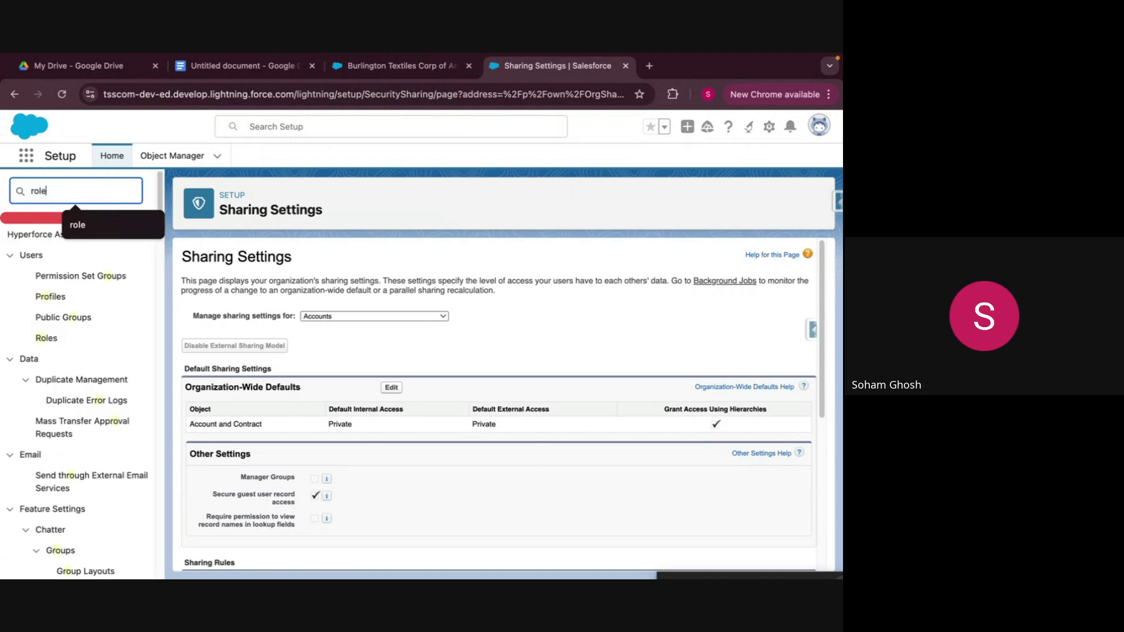
pyautogui.click(47, 255)
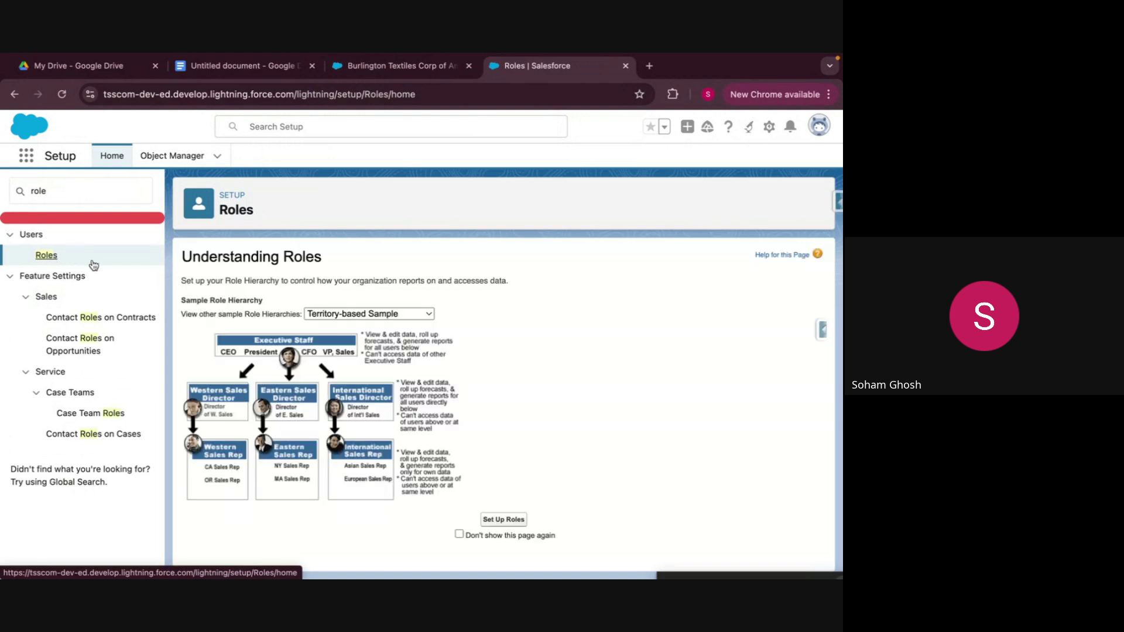
pyautogui.click(513, 521)
pyautogui.scroll(-3, 510, 398)
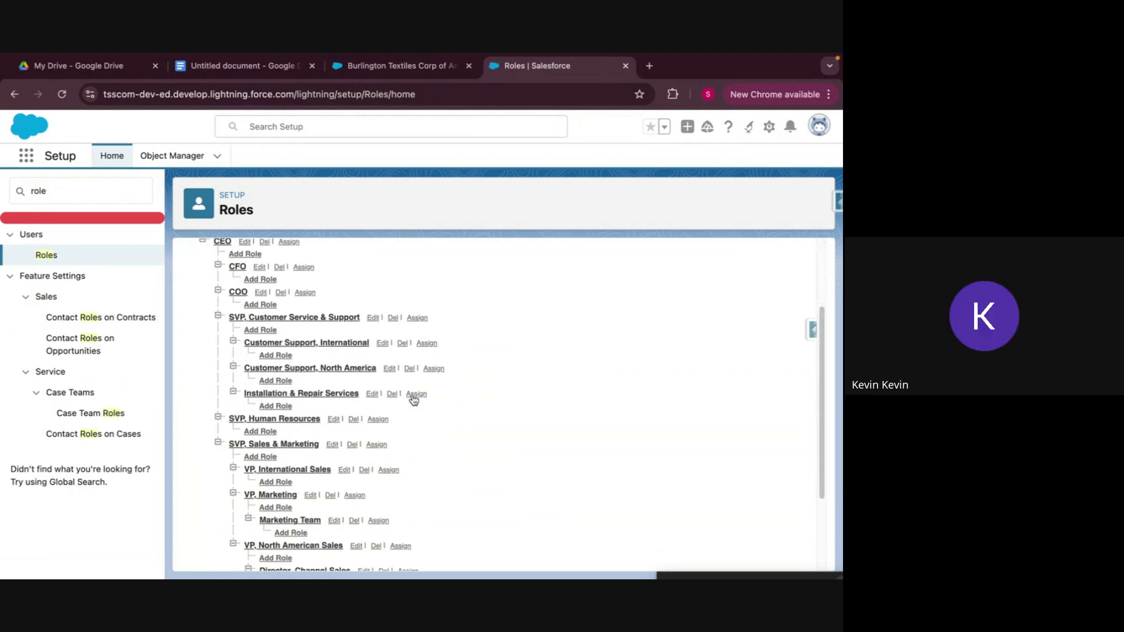
pyautogui.scroll(1, 309, 370)
pyautogui.click(253, 364)
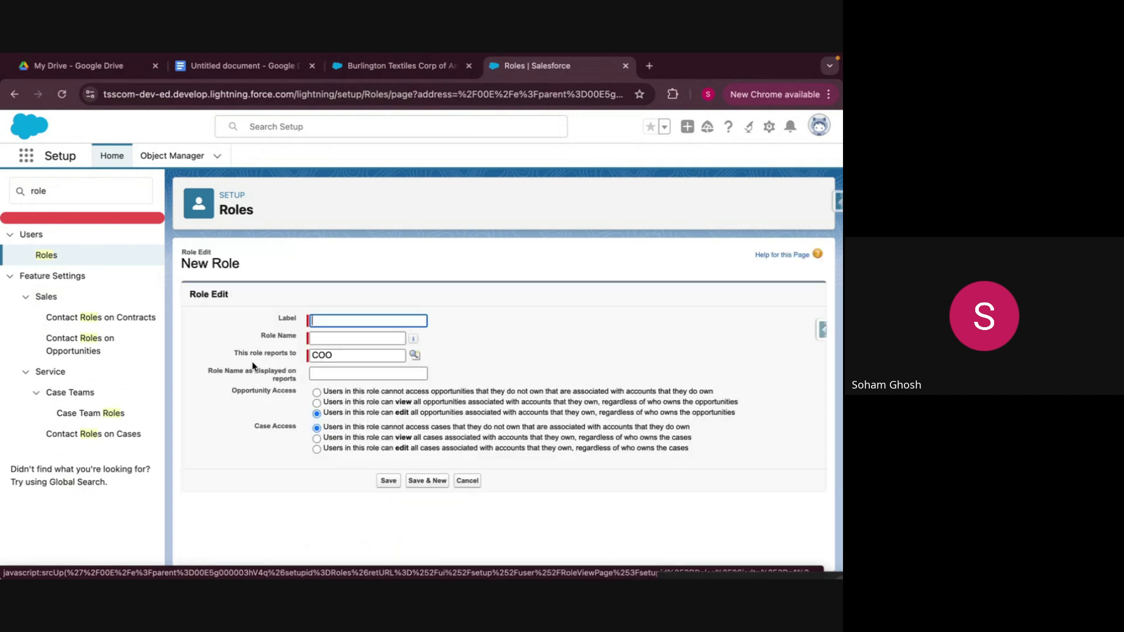
# Label the new role "Junior COO", let its role name fill in, and save it.
pyautogui.click(360, 320)
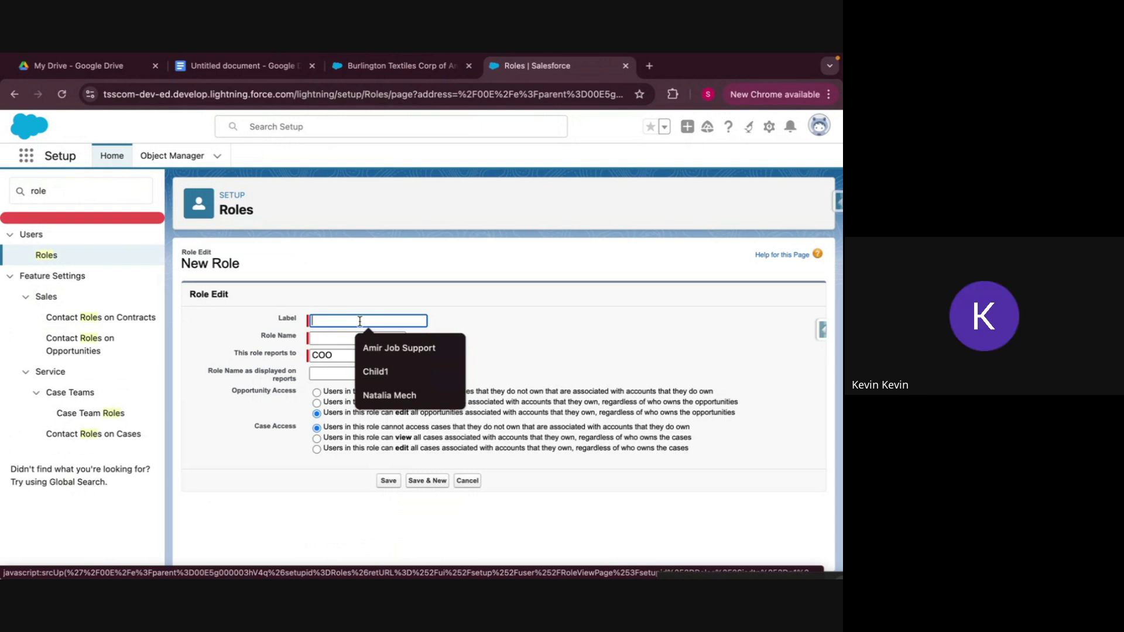
pyautogui.write('Jiun')
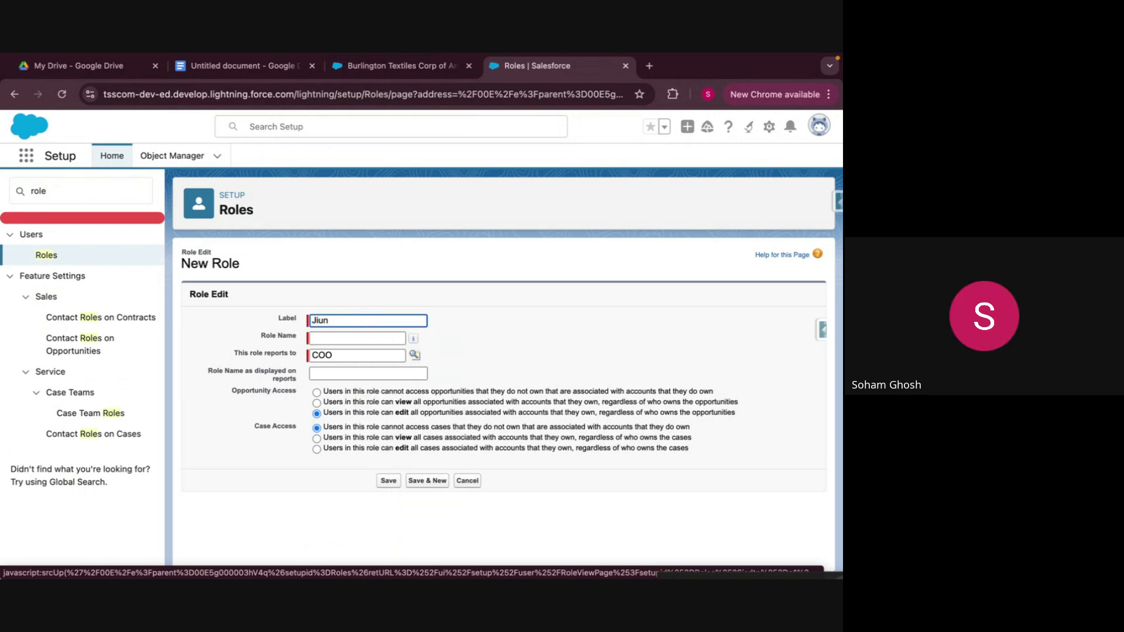
pyautogui.press('BackSpace')
pyautogui.press('BackSpace')
pyautogui.press('BackSpace')
pyautogui.write('unior COO')
pyautogui.click(374, 341)
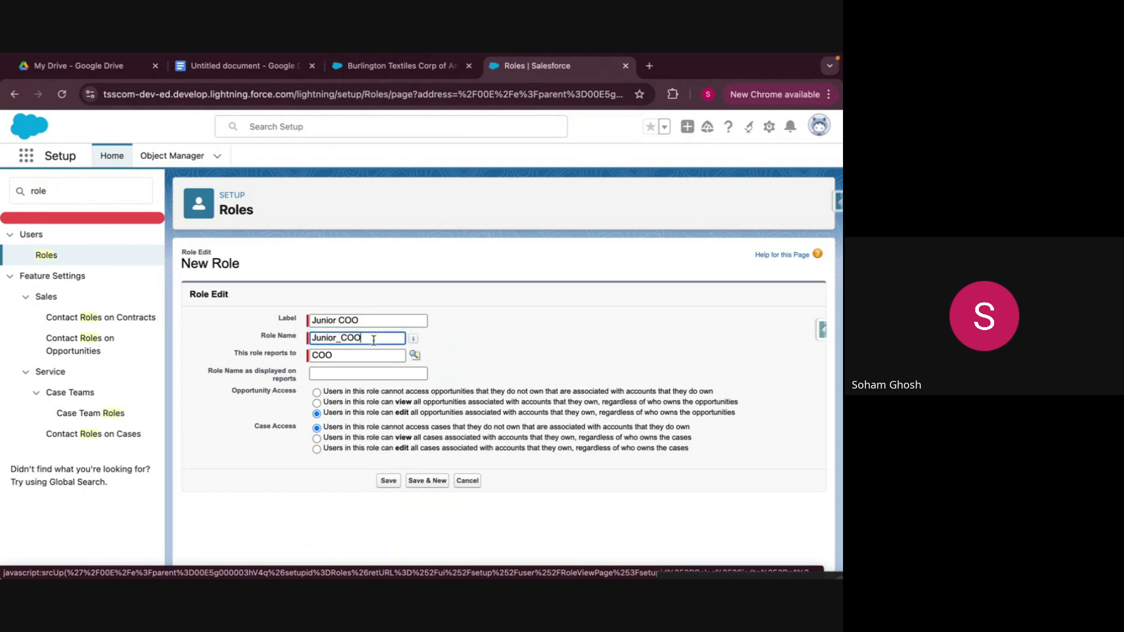
pyautogui.click(388, 481)
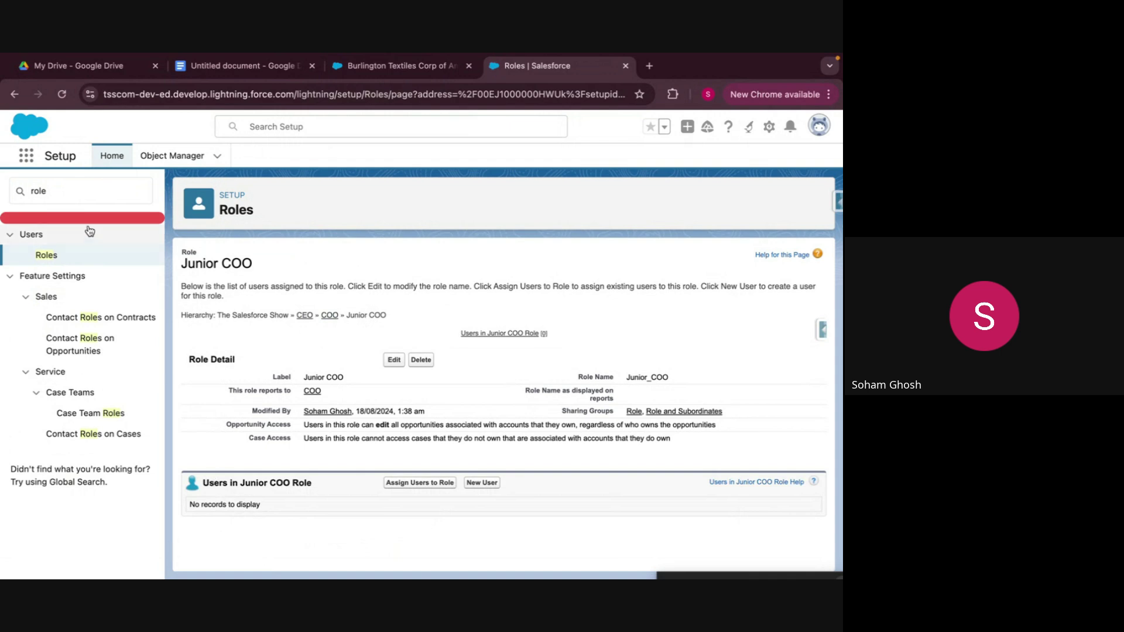
# Search the Setup pages for "defer" and clear the search.
pyautogui.click(130, 181)
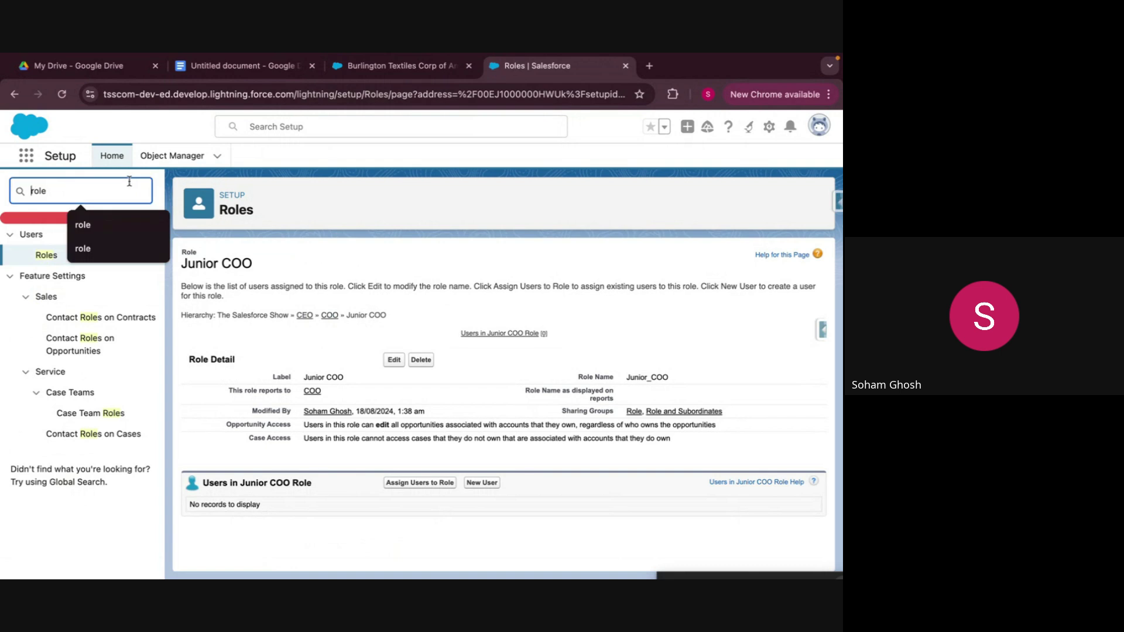
pyautogui.press('super+a')
pyautogui.press('BackSpace')
pyautogui.write('f')
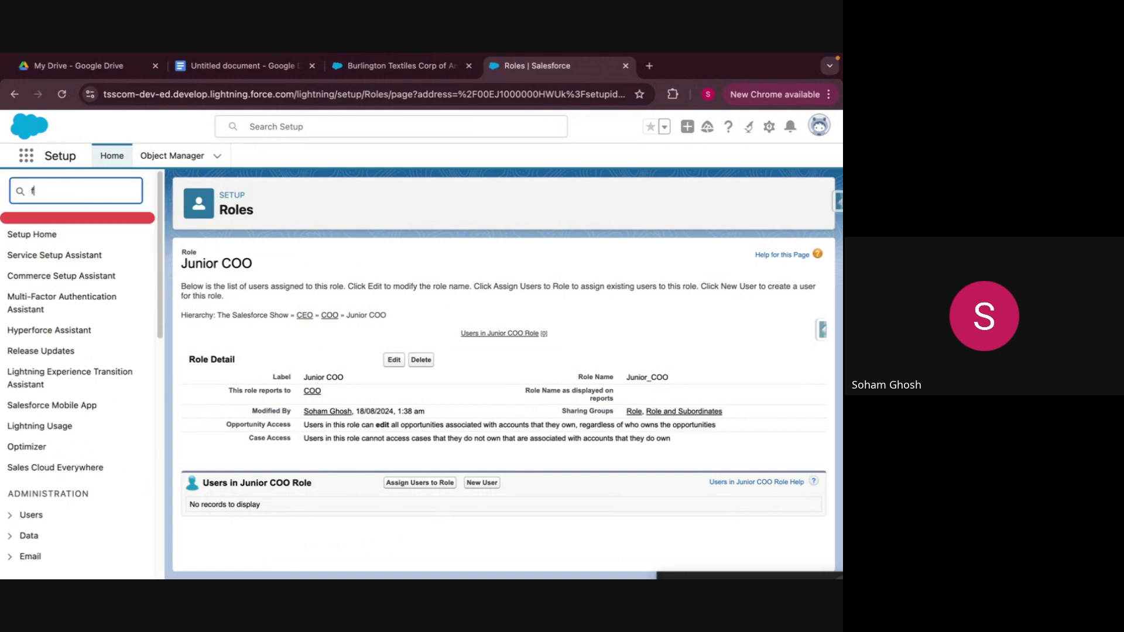
pyautogui.write('efer')
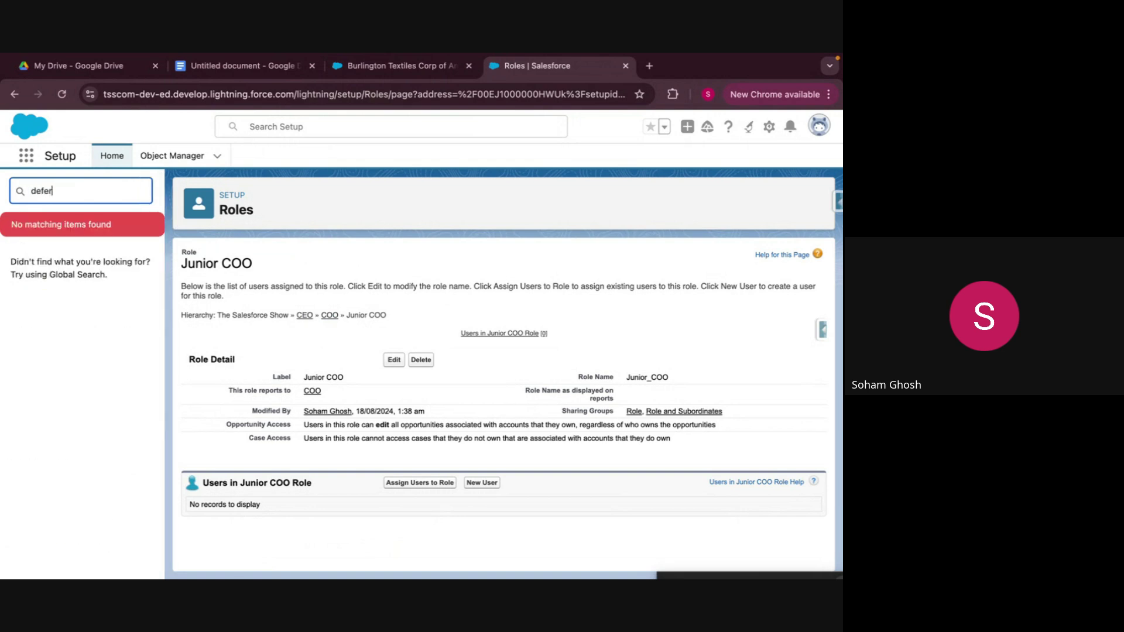
pyautogui.press('BackSpace')
pyautogui.press('BackSpace')
pyautogui.press('BackSpace')
pyautogui.press('BackSpace')
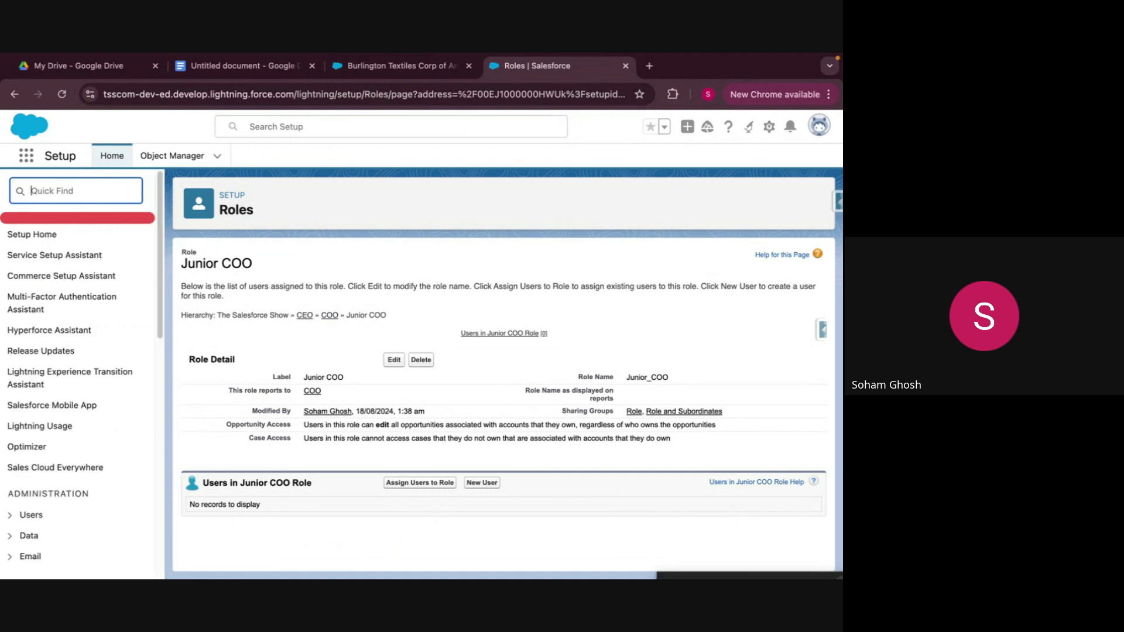
# Search the Setup pages for "share" and clear the search.
pyautogui.write('share')
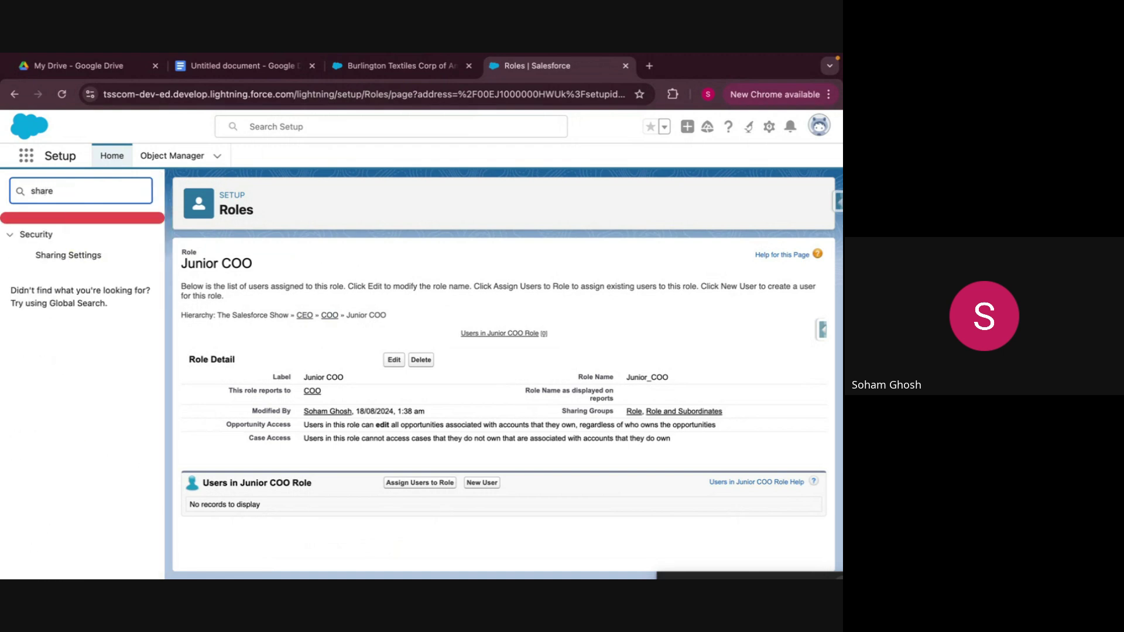
pyautogui.press('BackSpace')
pyautogui.press('BackSpace')
pyautogui.press('BackSpace')
pyautogui.press('BackSpace')
pyautogui.press('BackSpace')
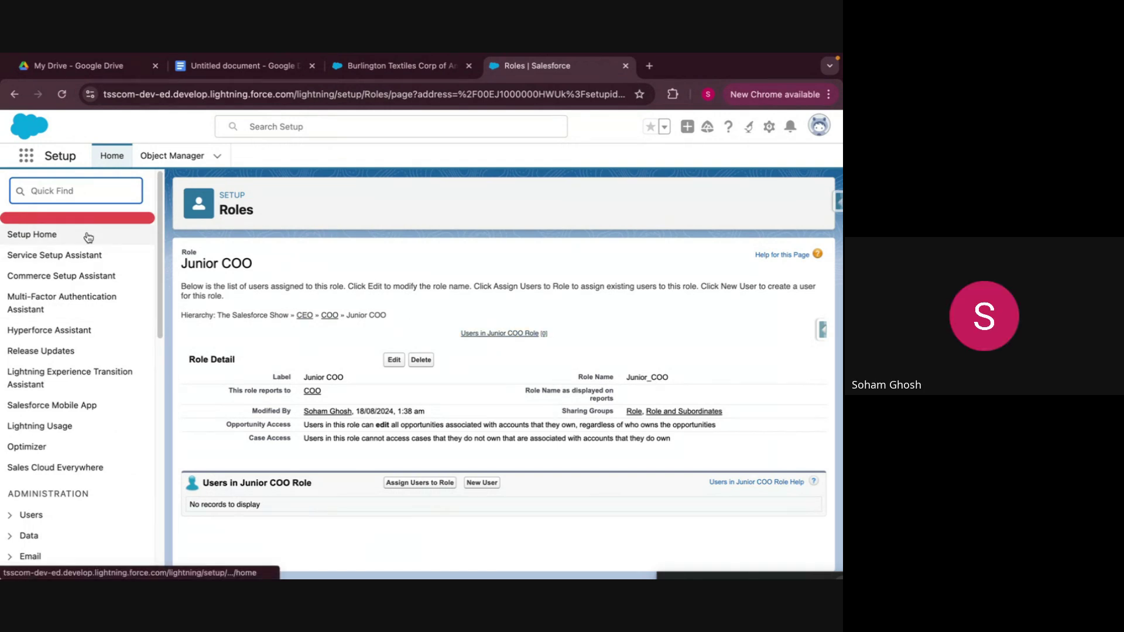
pyautogui.click(91, 188)
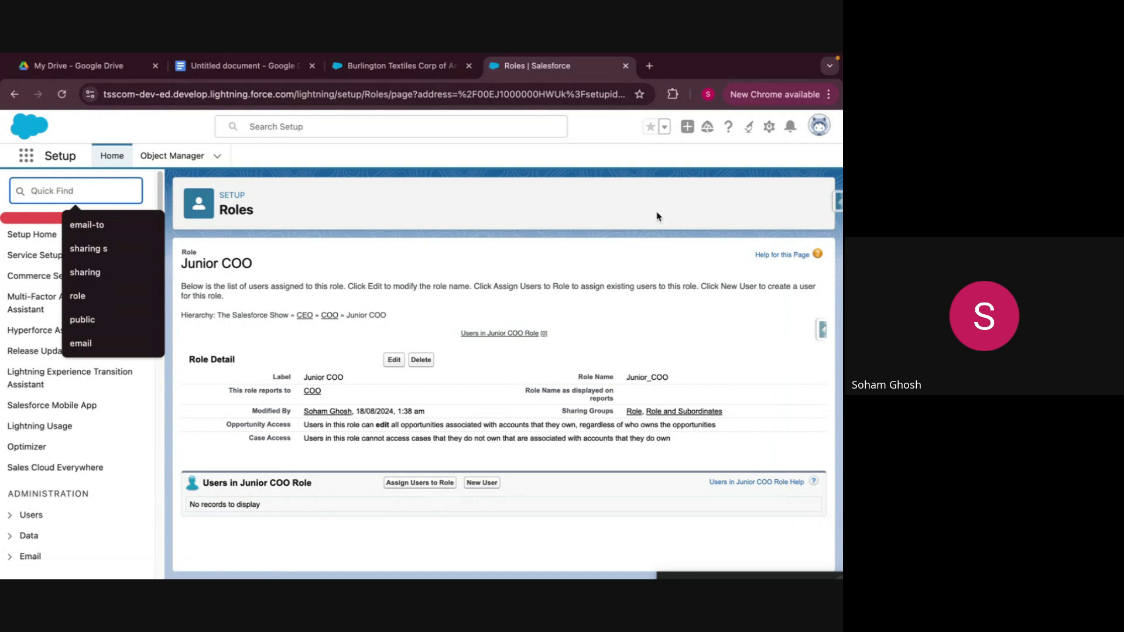
# Generate a new access token for Salesforce Inspector Reloaded and allow it access to the org.
pyautogui.click(838, 207)
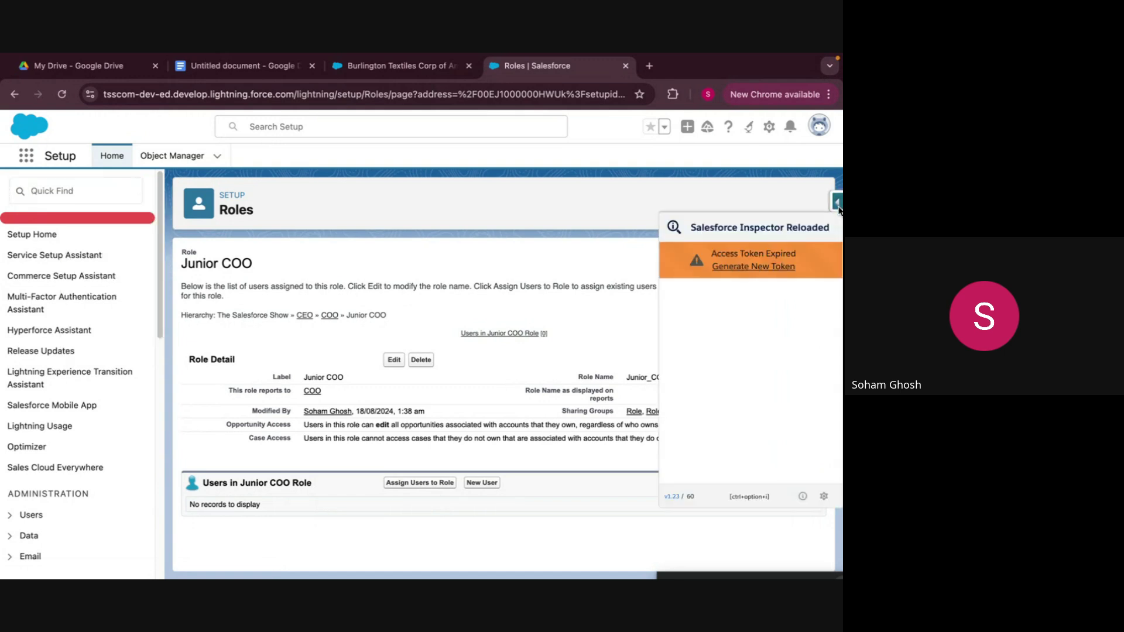
pyautogui.click(758, 267)
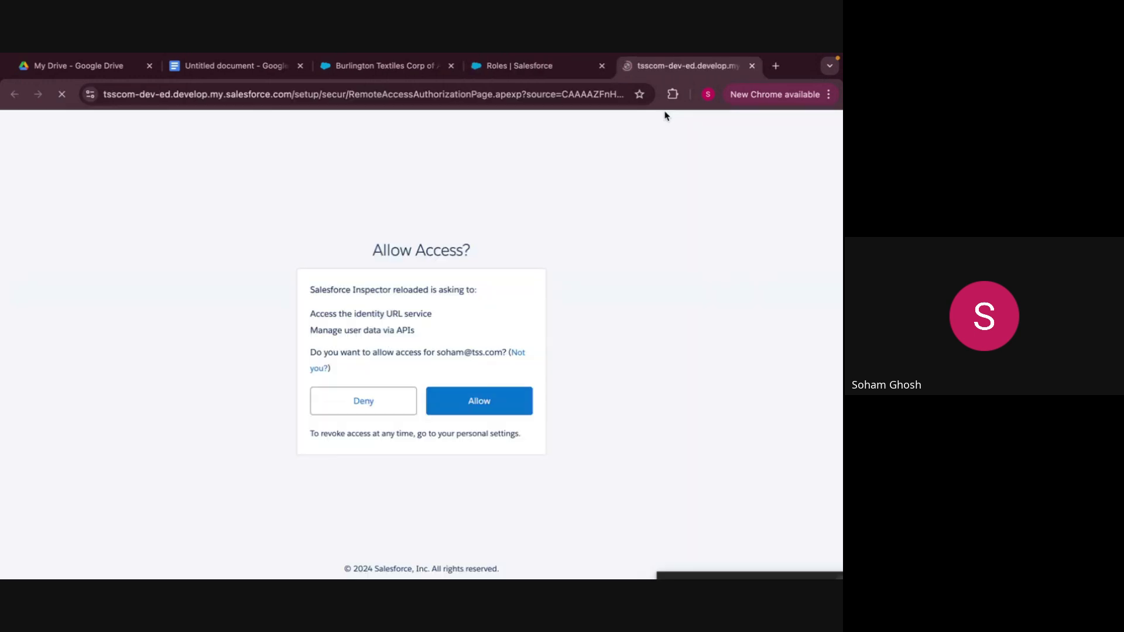
pyautogui.click(492, 403)
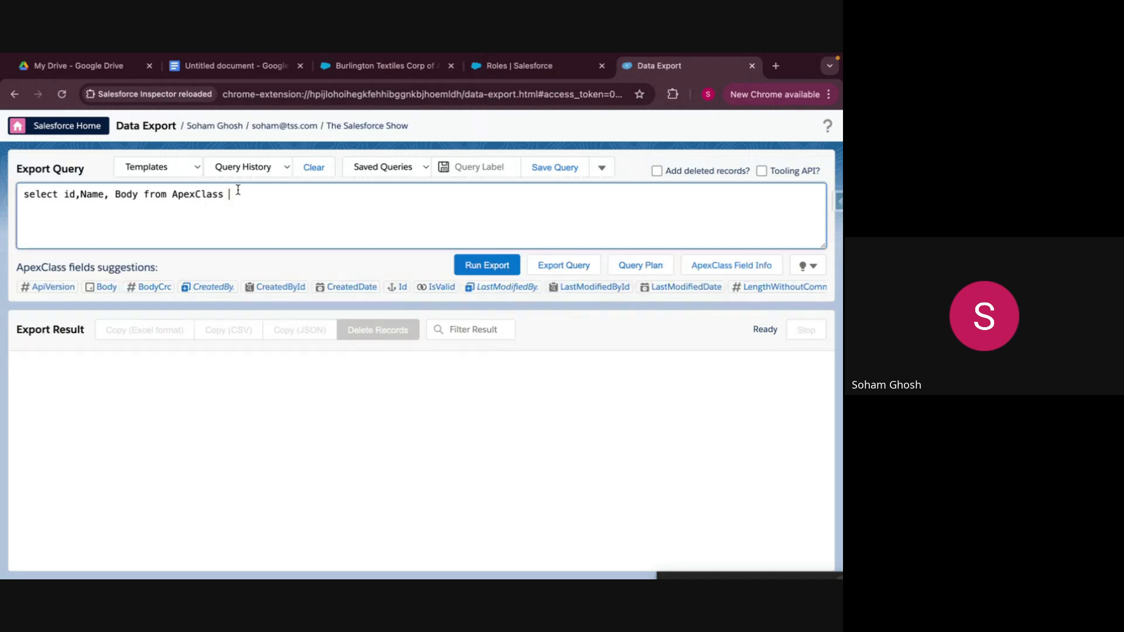
# Replace the Data Export query with "select id from AccountShare".
pyautogui.press('BackSpace')
pyautogui.write('se')
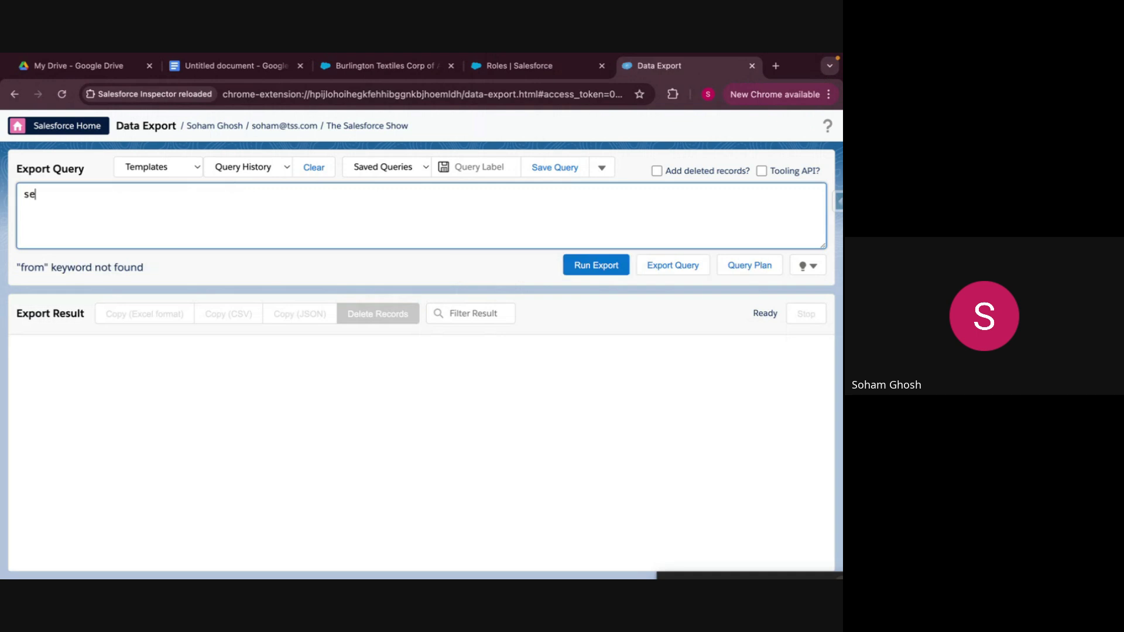
pyautogui.write('lect id,')
pyautogui.press('BackSpace')
pyautogui.write('from ')
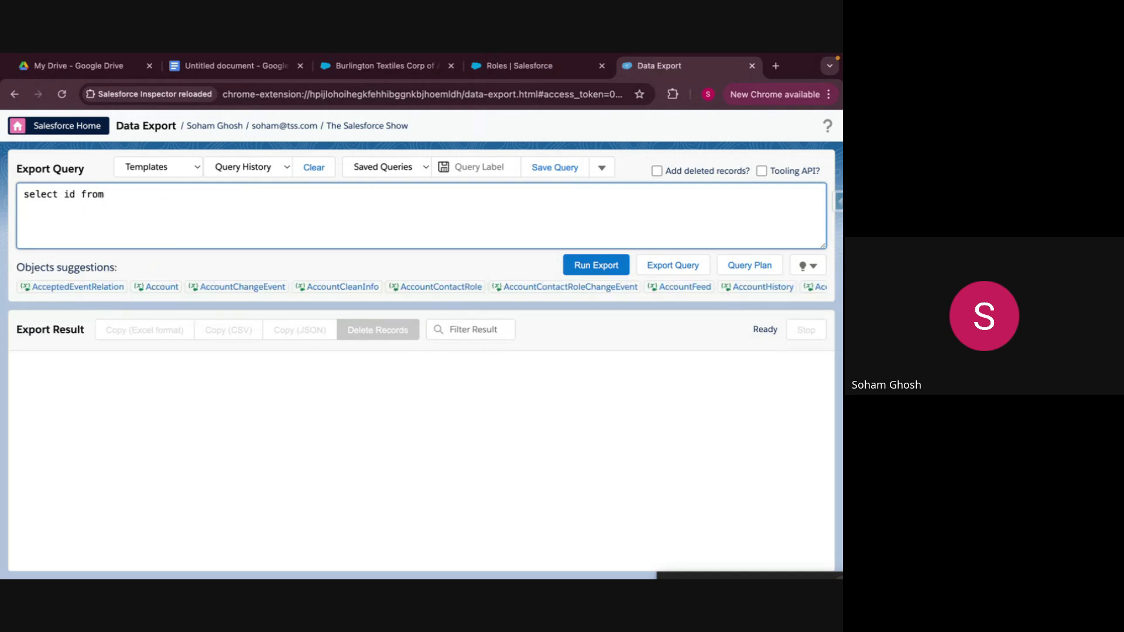
pyautogui.write('Account')
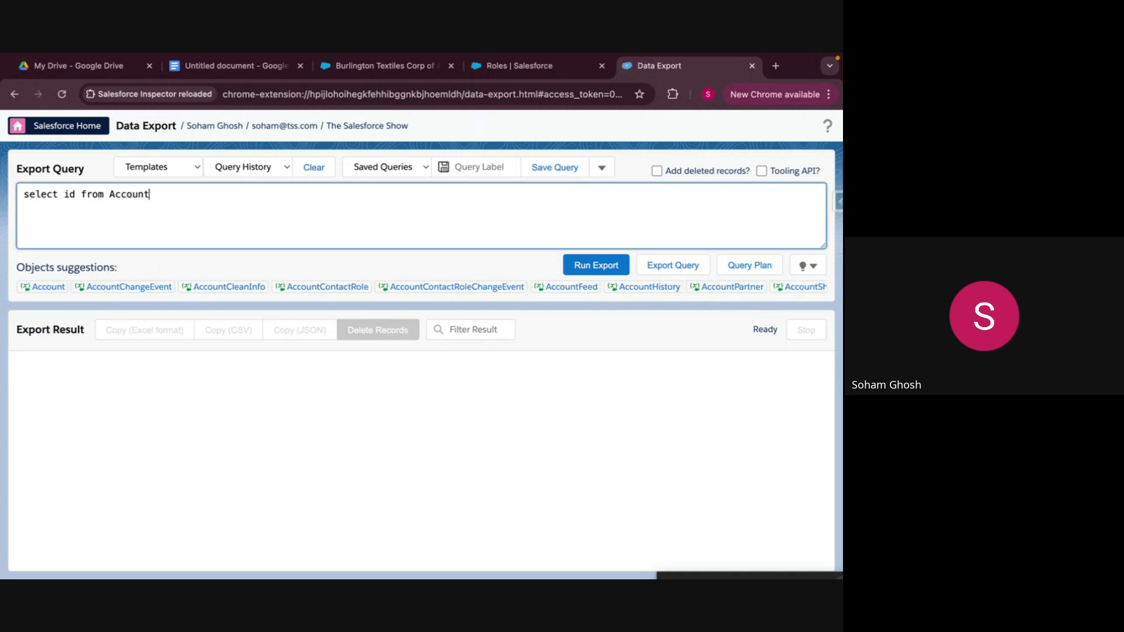
pyautogui.write('Sh')
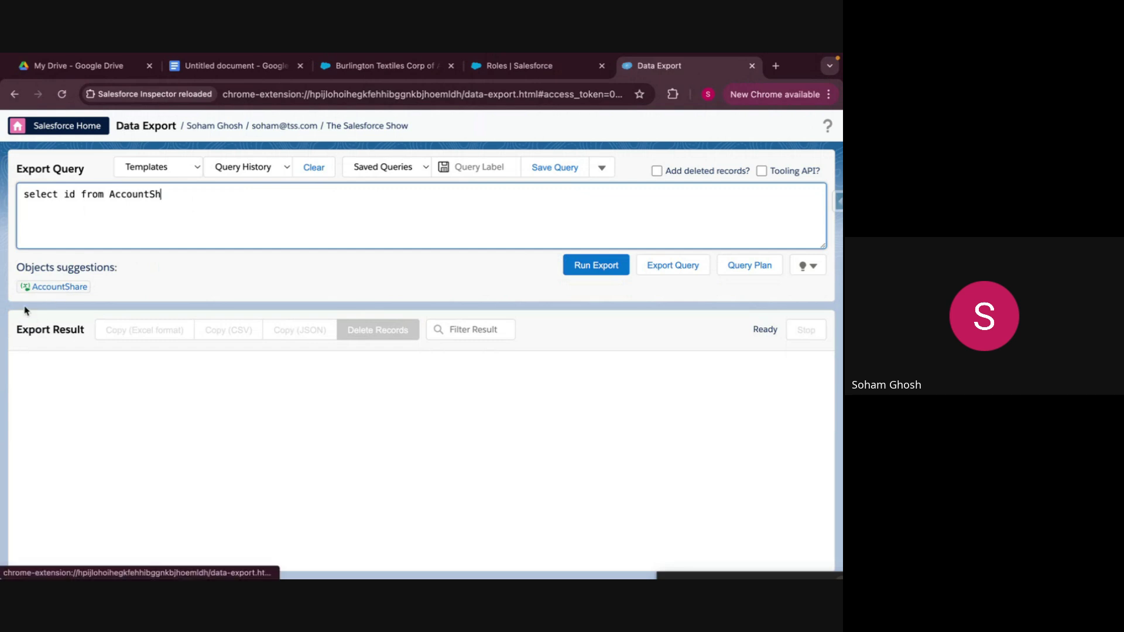
pyautogui.click(53, 285)
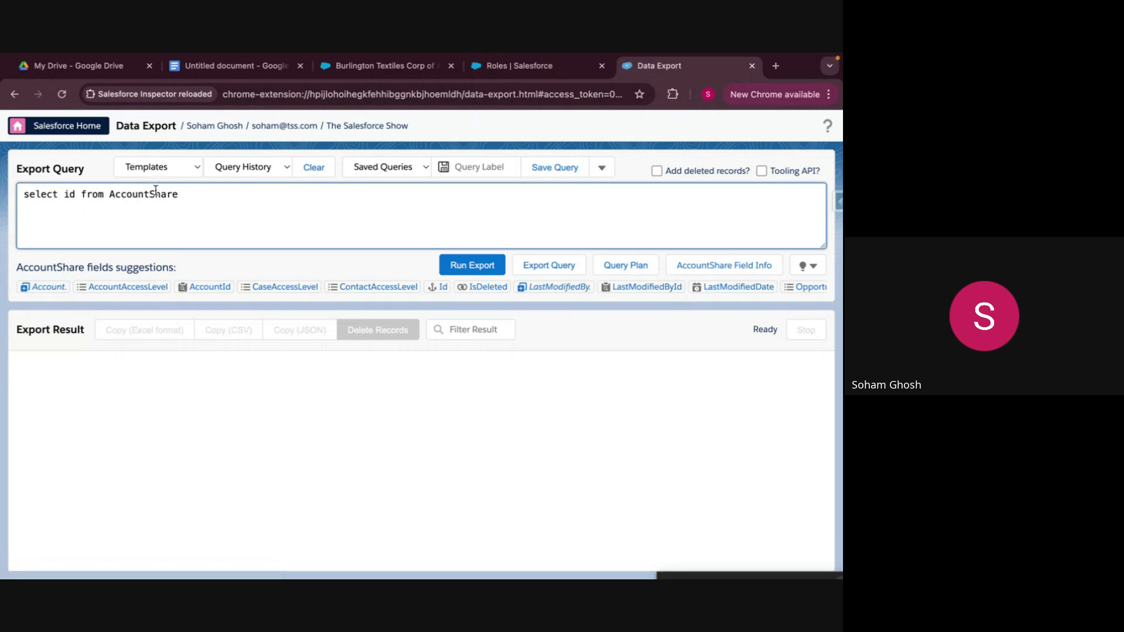
# Add the AccountAccessLevel, Account.Name and AccountId fields after id in the AccountShare query.
pyautogui.click(78, 198)
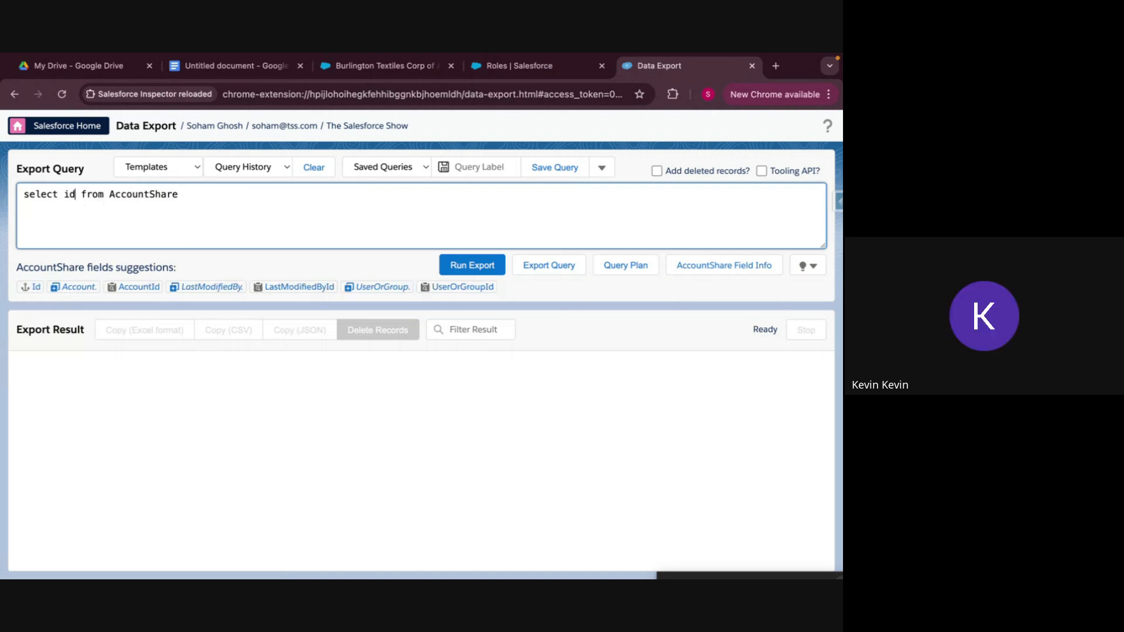
pyautogui.write(',')
pyautogui.click(156, 287)
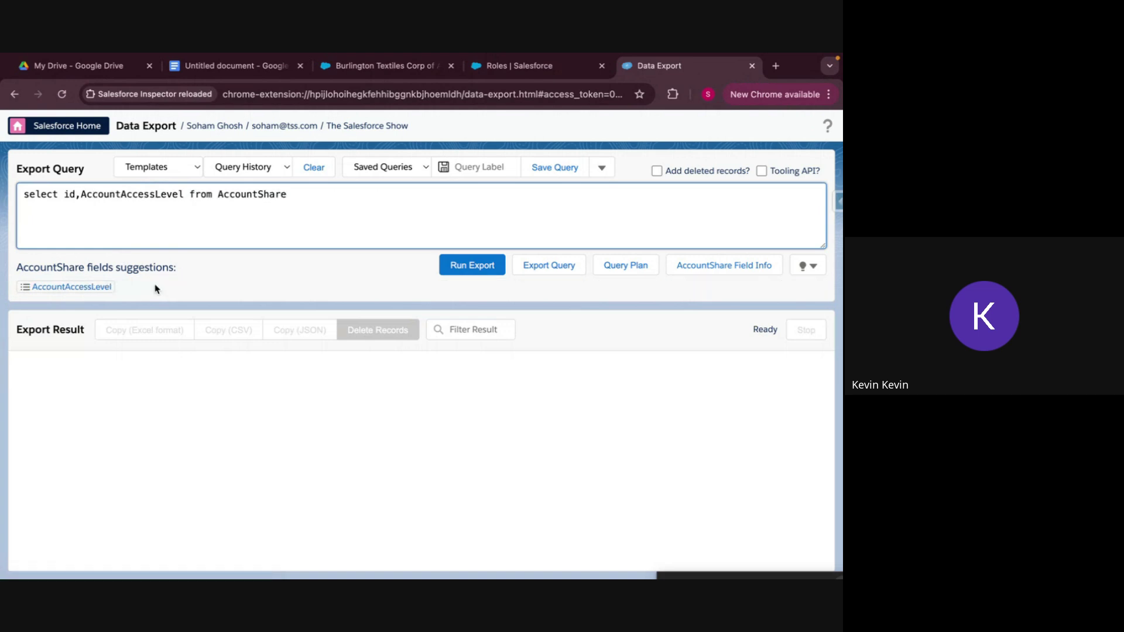
pyautogui.write(',')
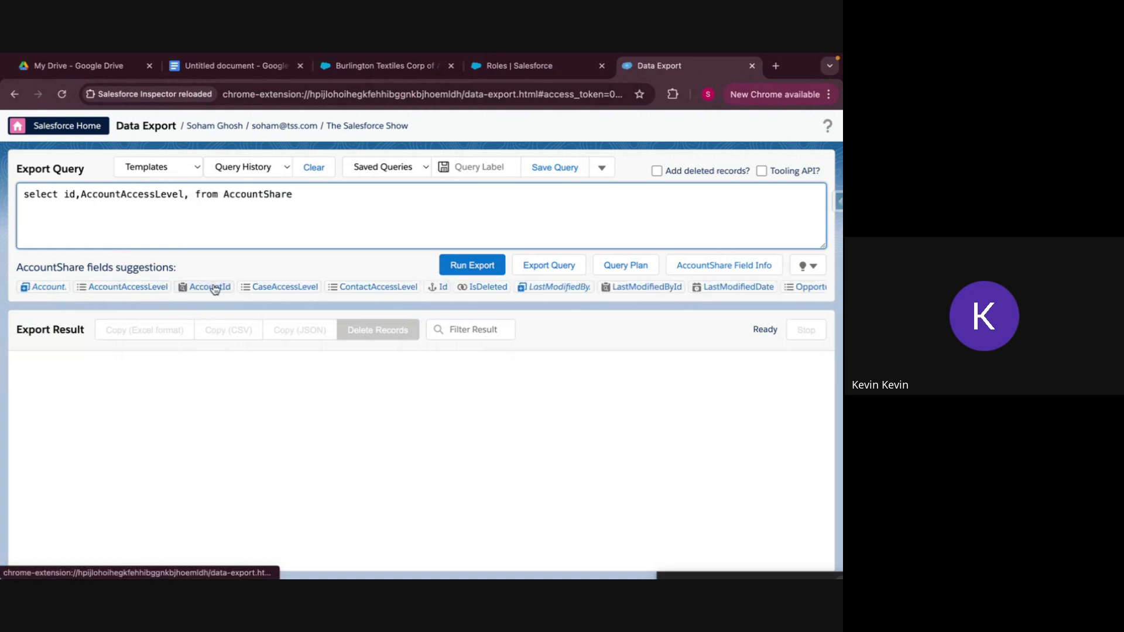
pyautogui.click(61, 288)
pyautogui.write('Name')
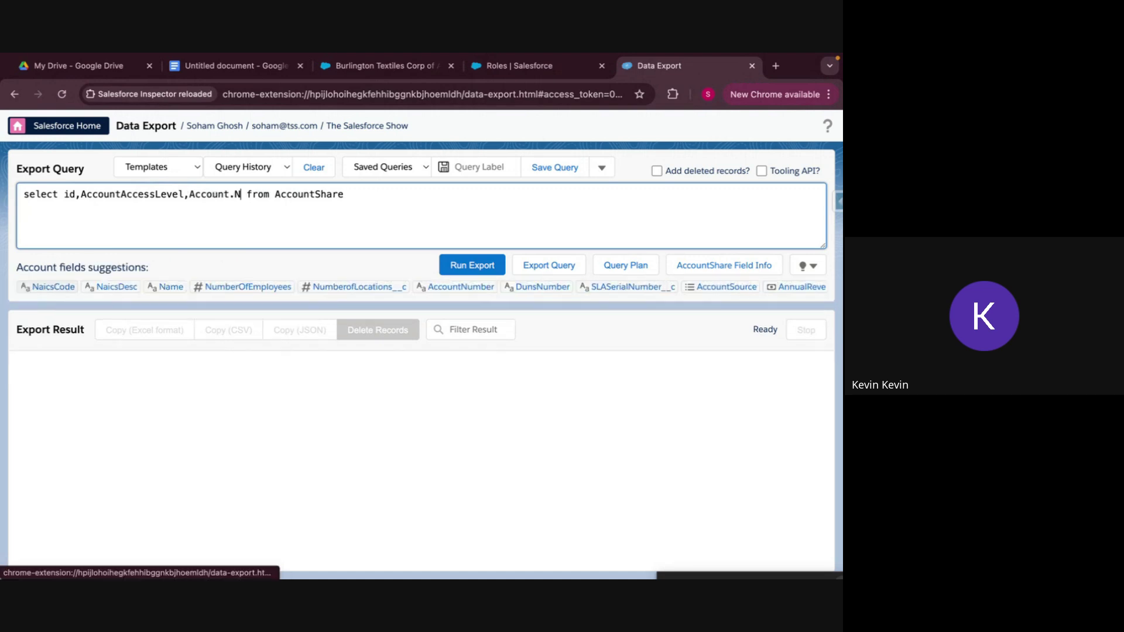
pyautogui.write(',')
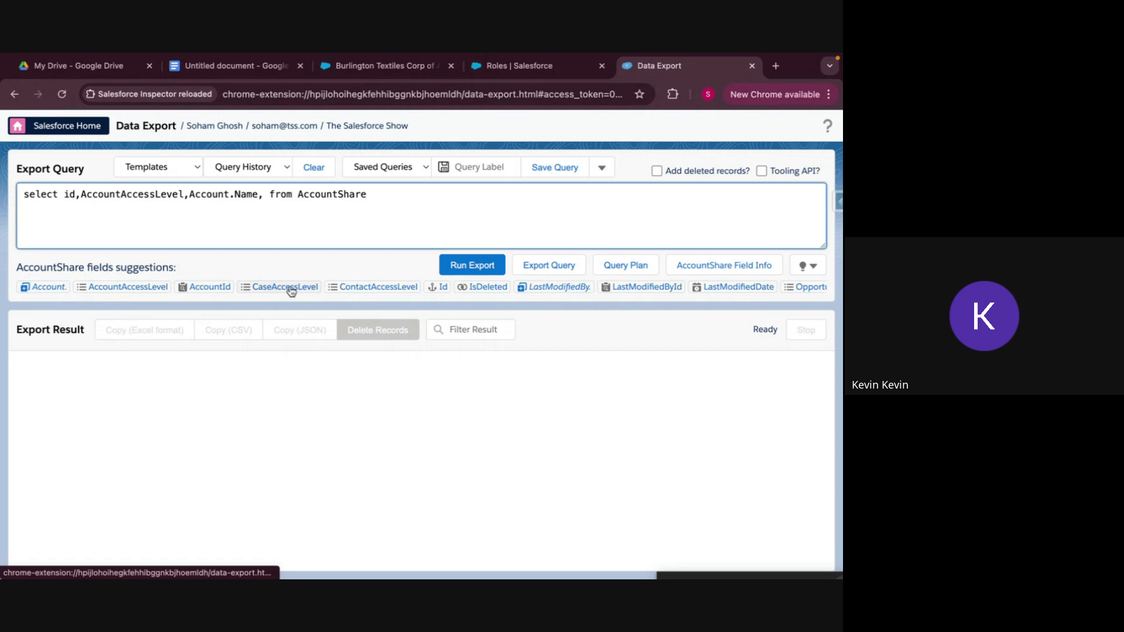
pyautogui.click(221, 288)
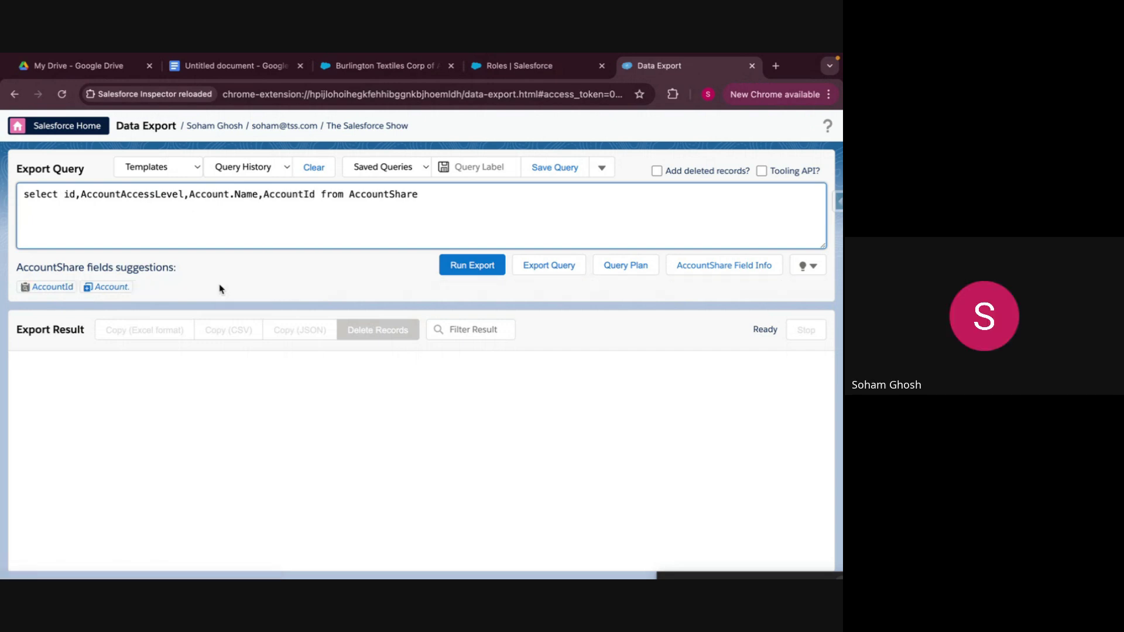
# Run the AccountShare query and look through the exported share records.
pyautogui.click(466, 274)
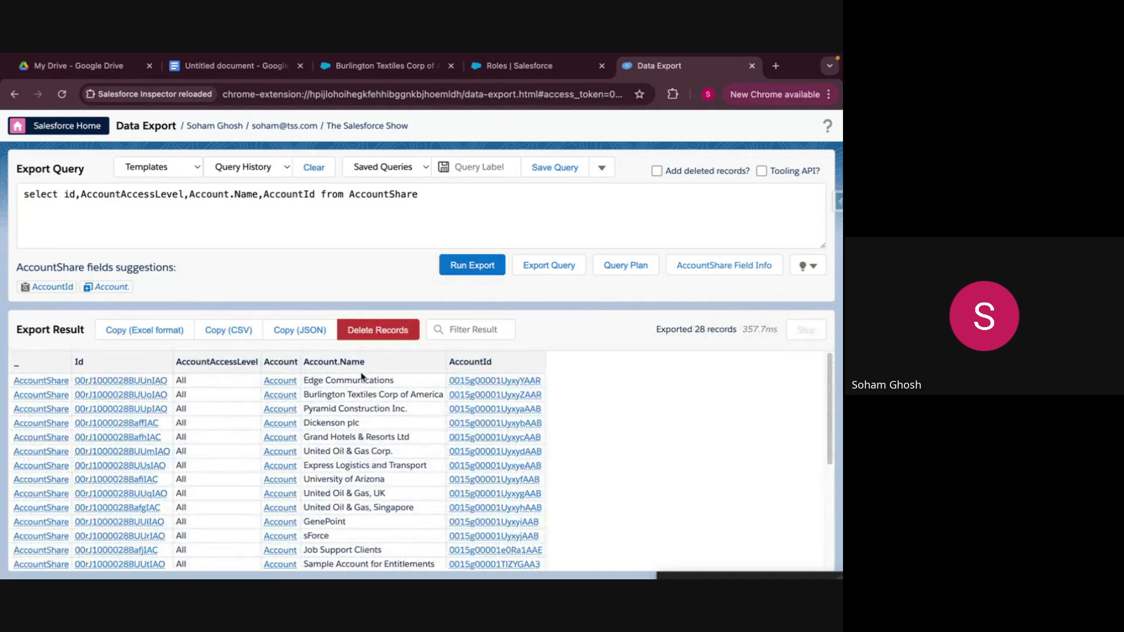
pyautogui.scroll(-3, 300, 458)
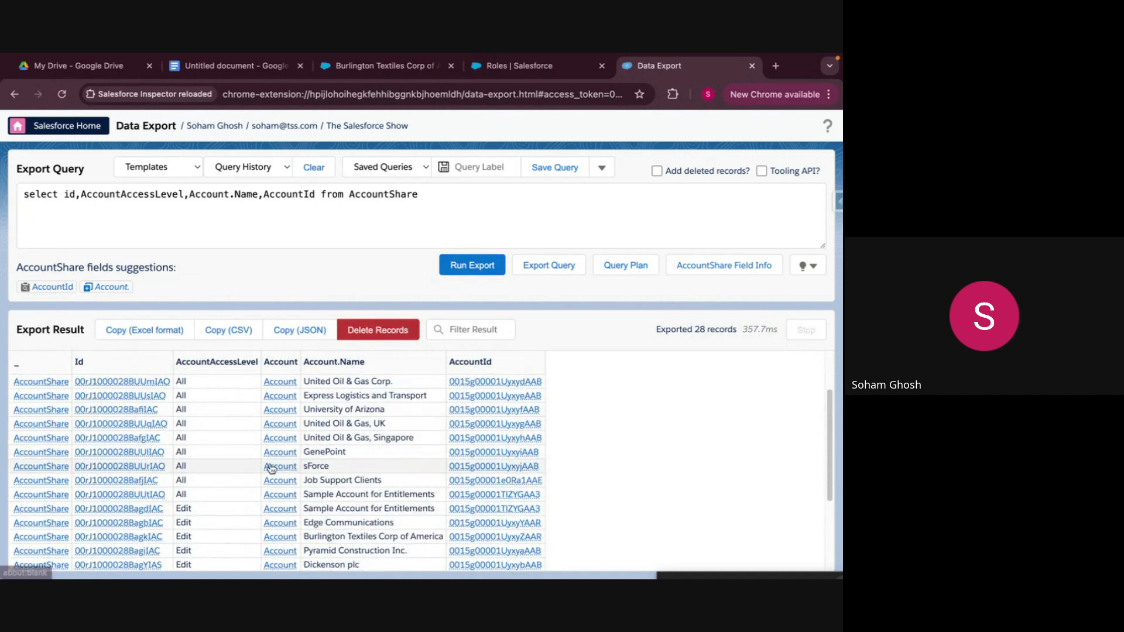
pyautogui.scroll(-3, 269, 467)
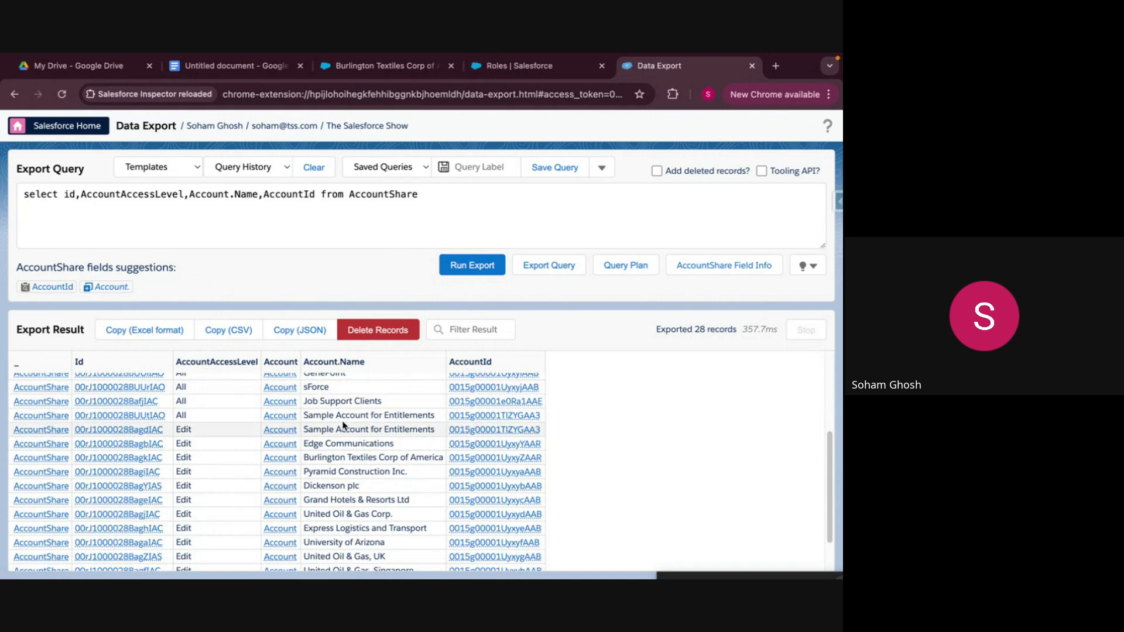
pyautogui.scroll(5, 344, 426)
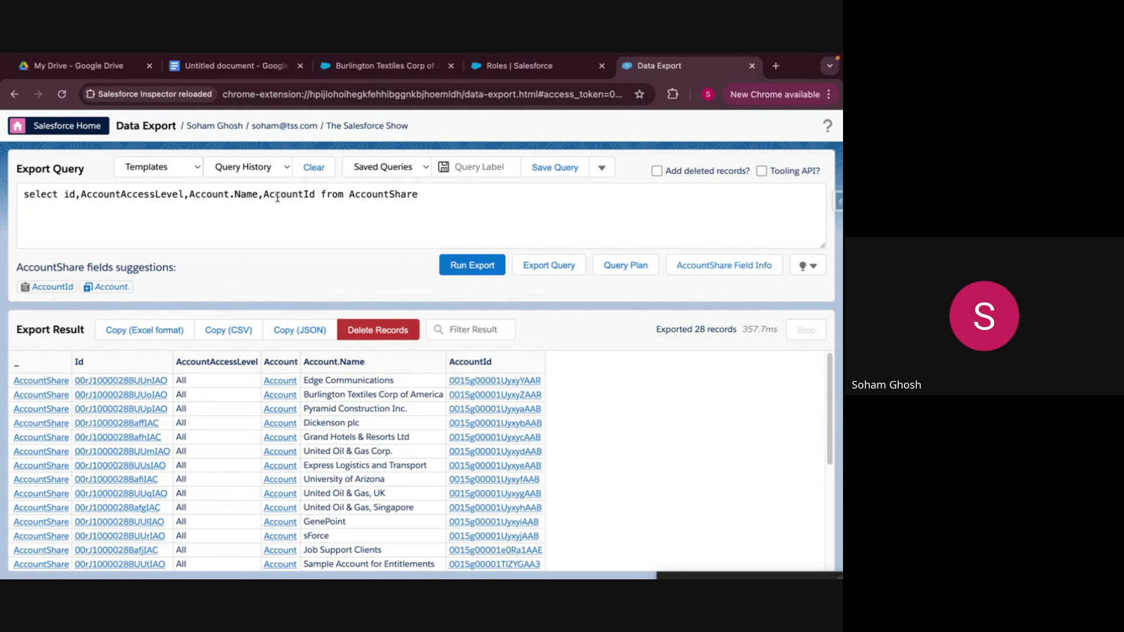
# Add the UserOrGroup.Name field after AccountId in the AccountShare query and run the export.
pyautogui.click(320, 197)
pyautogui.write(',us')
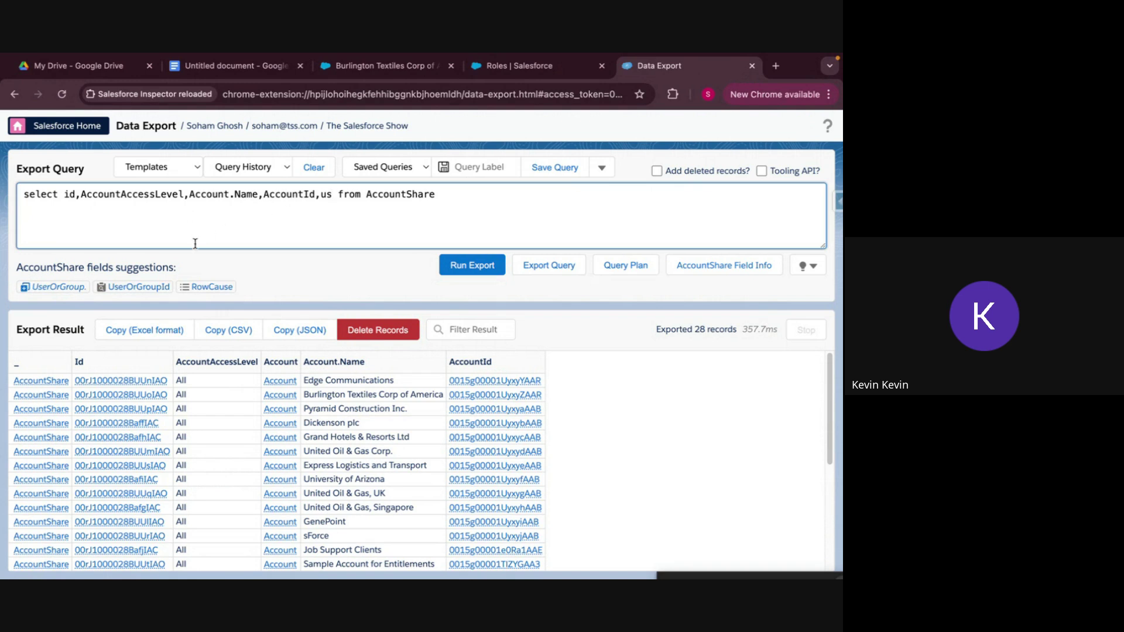
pyautogui.click(61, 287)
pyautogui.write('Name')
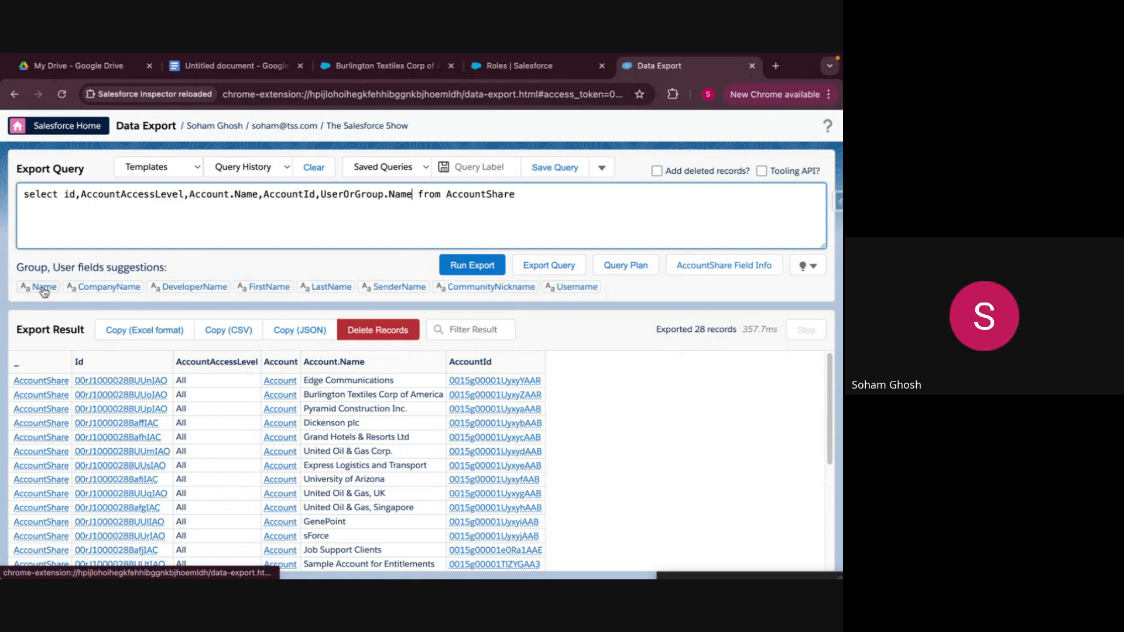
pyautogui.click(469, 265)
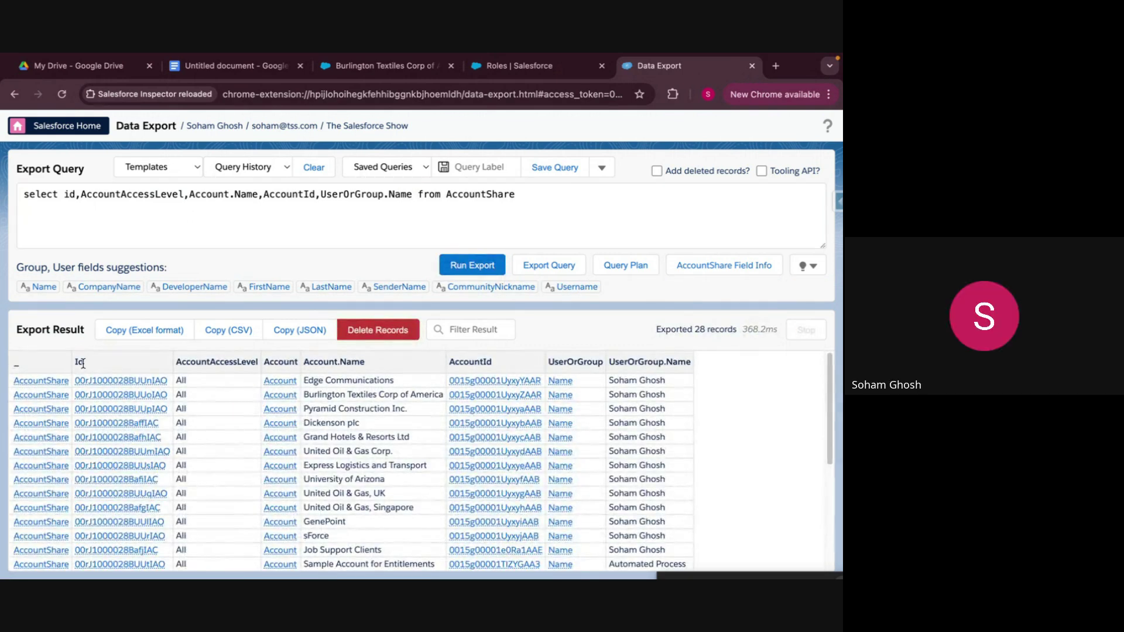
# Remove the id field from the AccountShare query and run the export again.
pyautogui.click(81, 193)
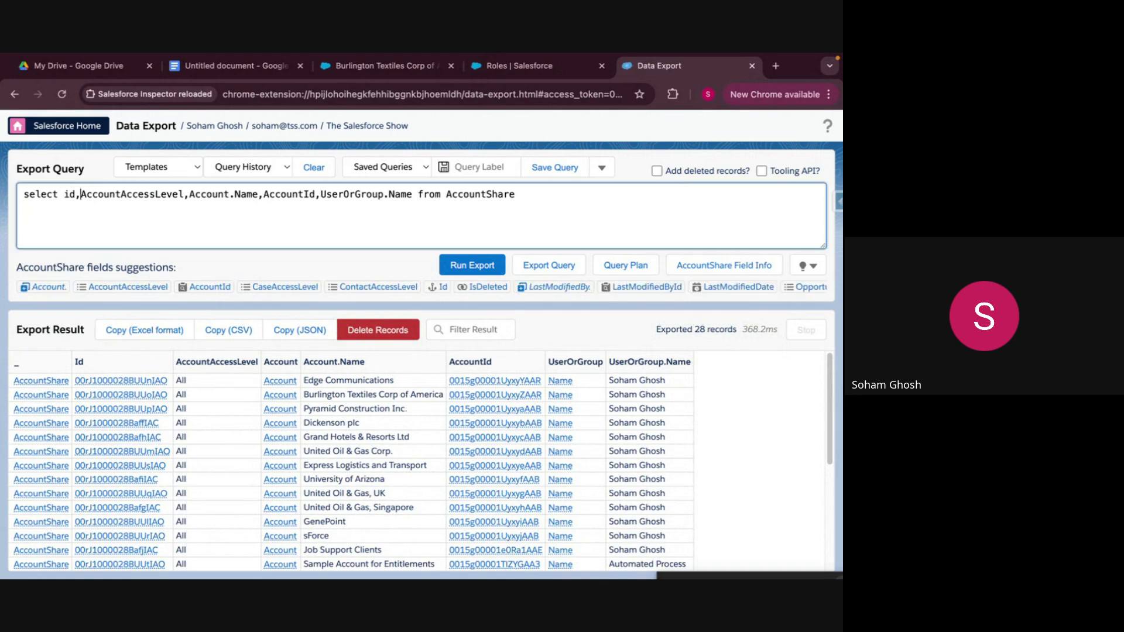
pyautogui.press('BackSpace')
pyautogui.press('BackSpace')
pyautogui.press('BackSpace')
pyautogui.click(487, 264)
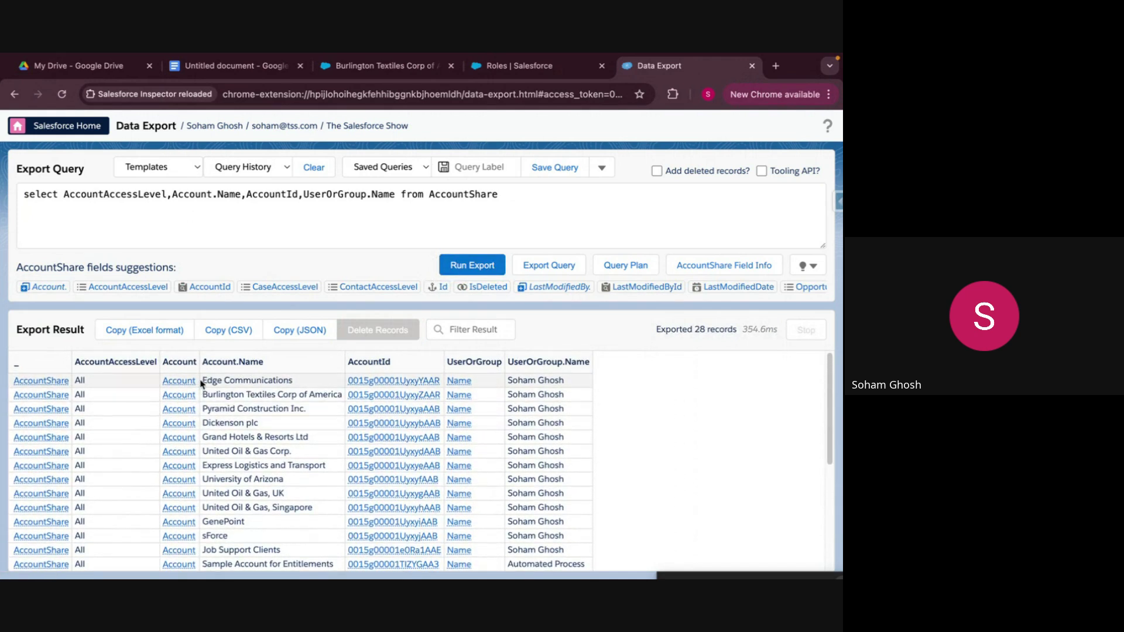
# Examine the access level, account name and user or group of the exported share rows, including the Show Case PG rows.
pyautogui.moveTo(201, 381); pyautogui.dragTo(303, 384)
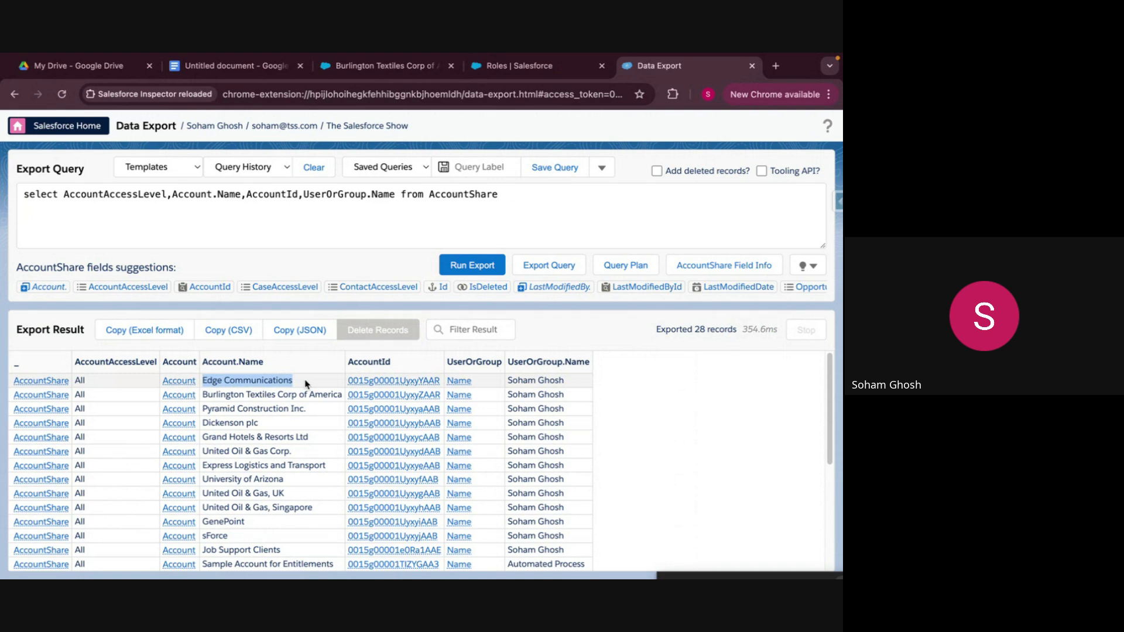
pyautogui.moveTo(571, 382); pyautogui.dragTo(501, 385)
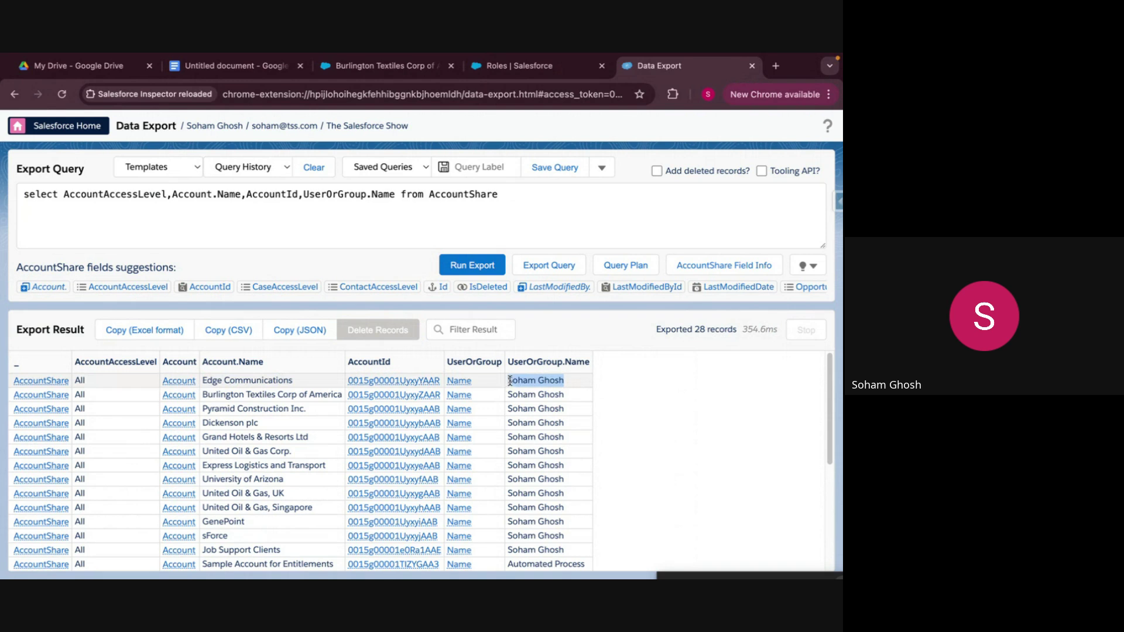
pyautogui.click(78, 379)
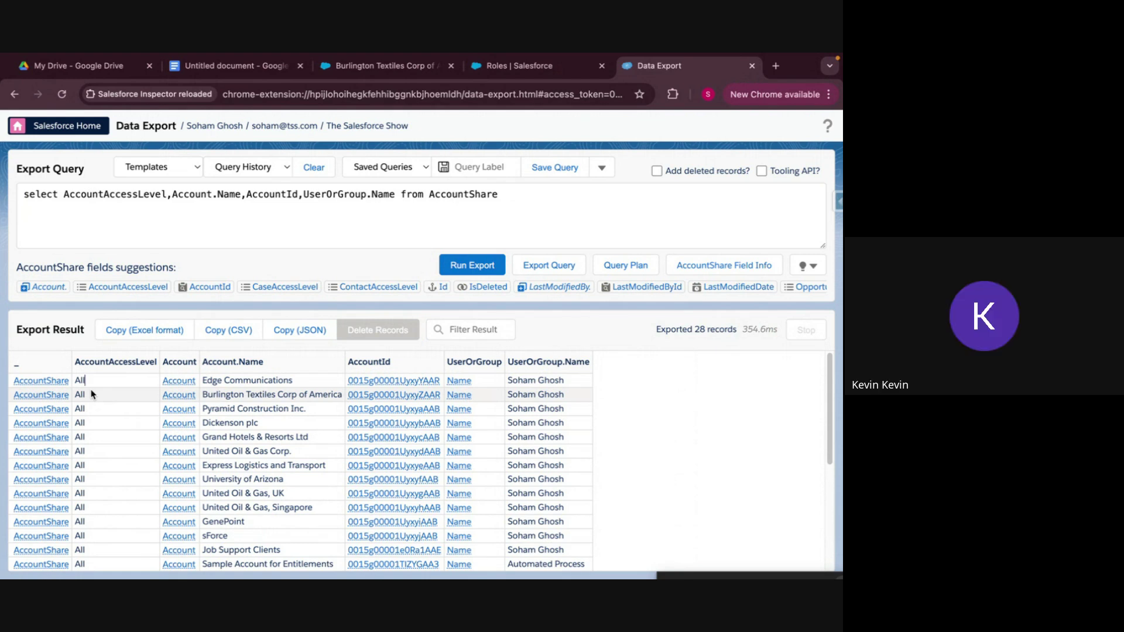
pyautogui.scroll(-5, 92, 395)
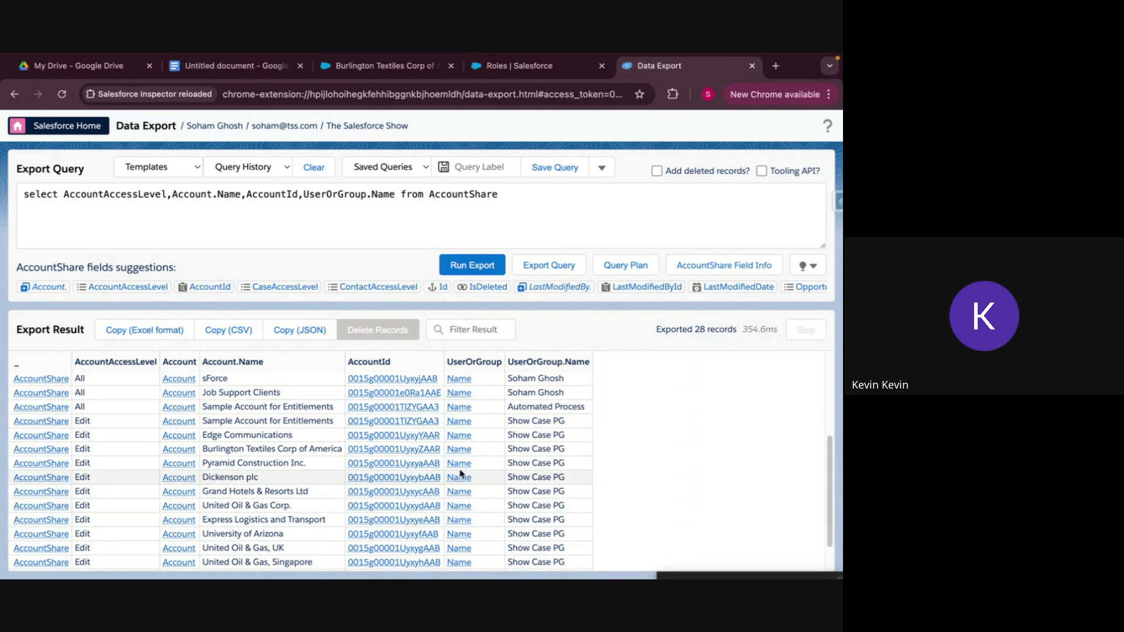
pyautogui.scroll(-1, 459, 470)
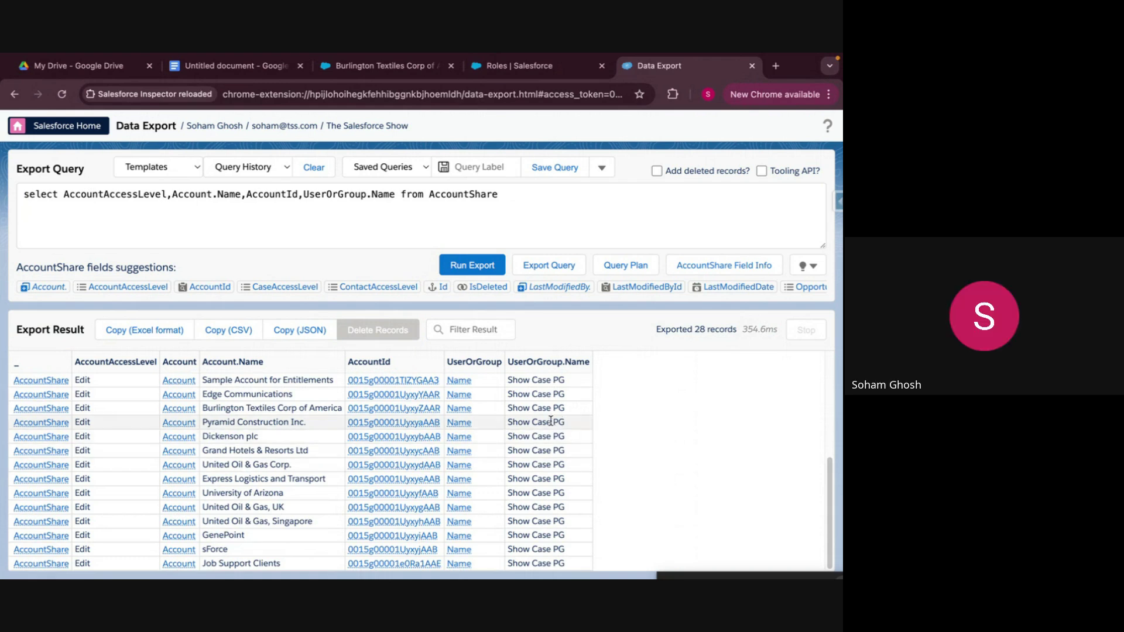
pyautogui.moveTo(507, 422); pyautogui.dragTo(578, 424)
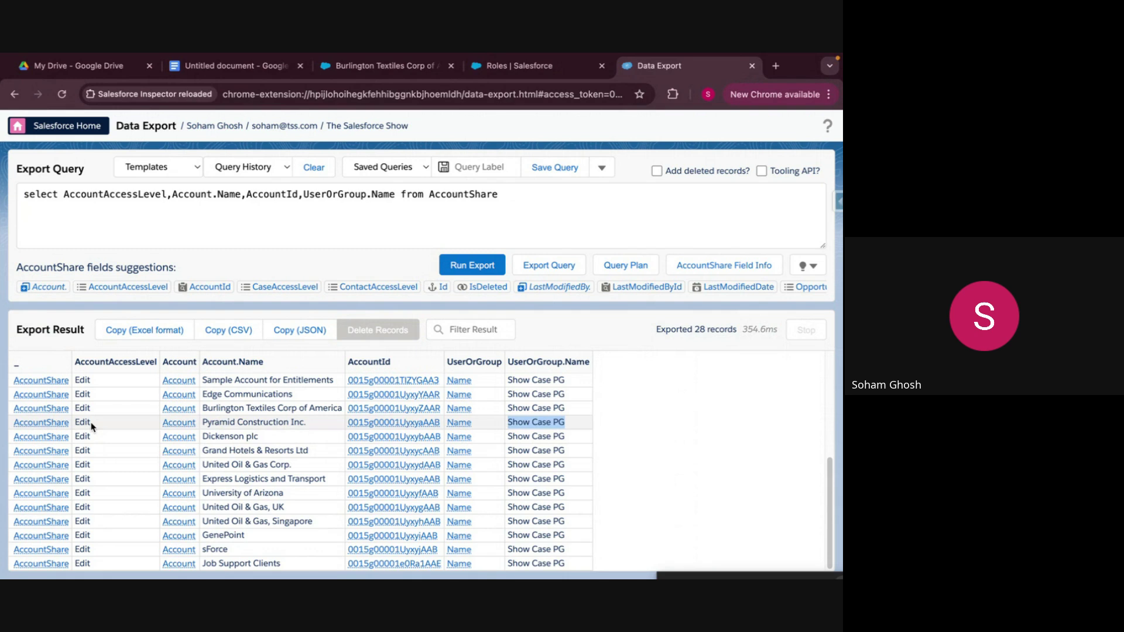
# Highlight the AccountShare object in the query and compare the All and Edit access rows in the results.
pyautogui.doubleClick(455, 195)
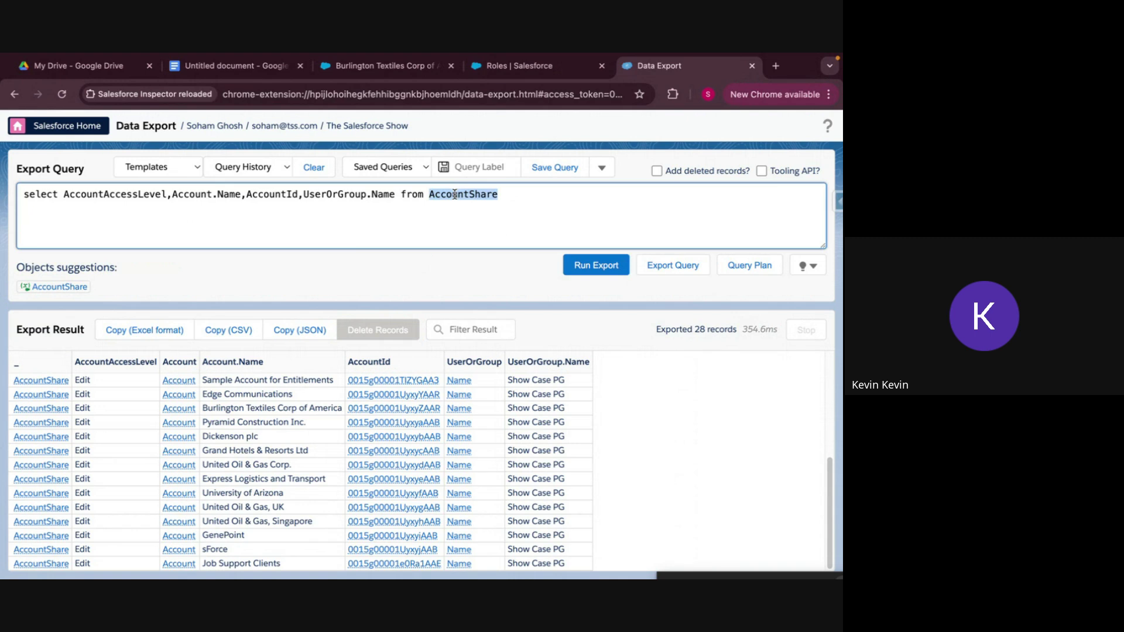
pyautogui.click(502, 199)
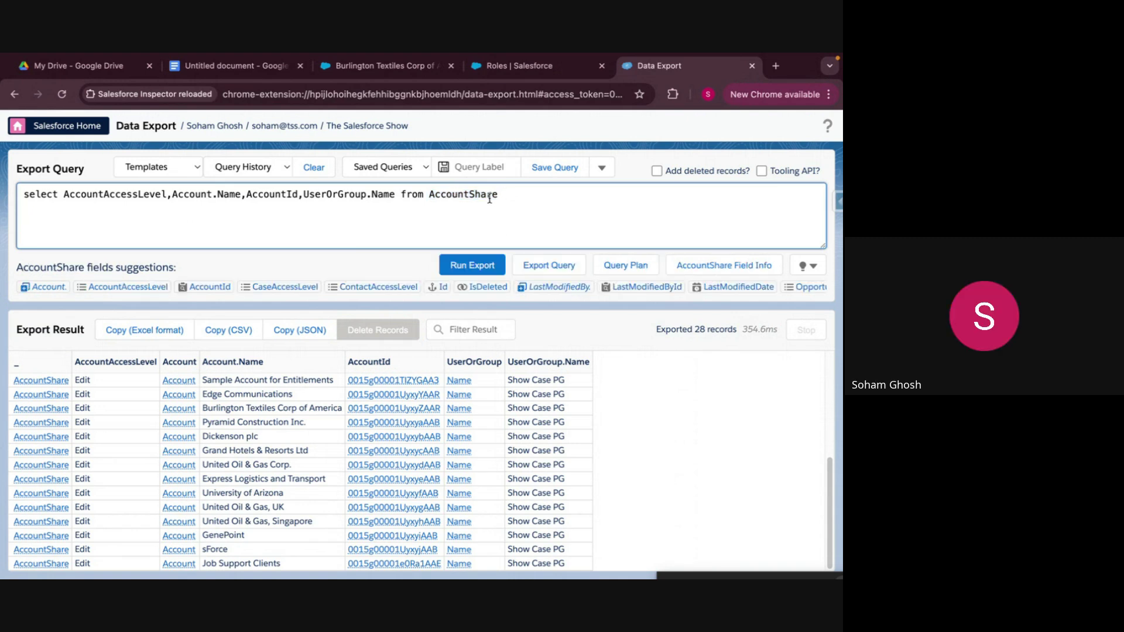
pyautogui.doubleClick(486, 195)
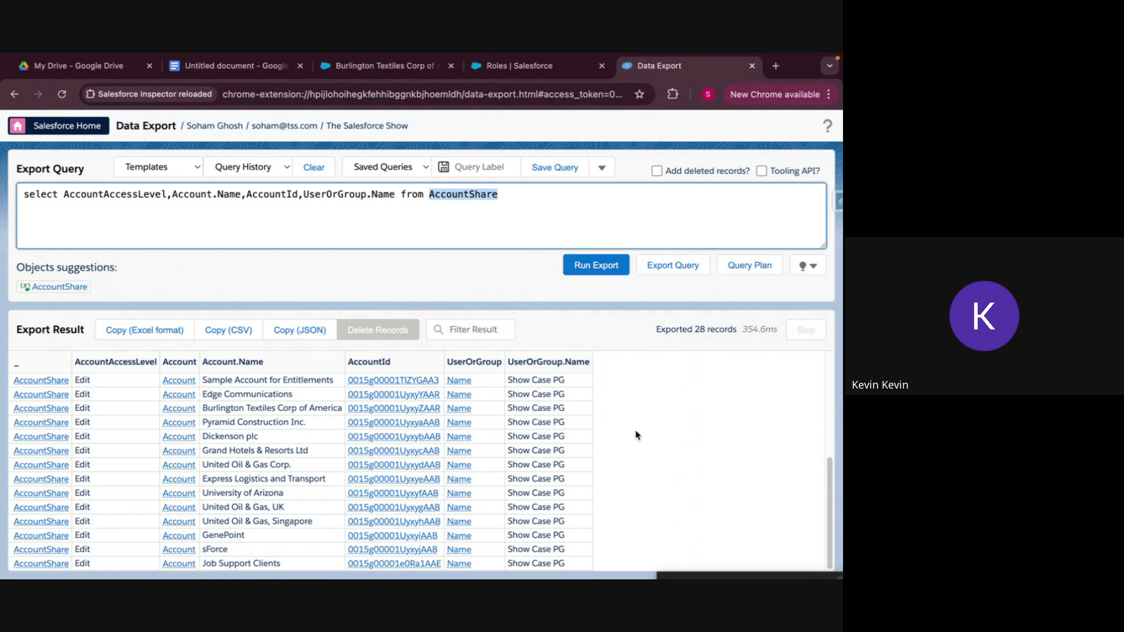
pyautogui.scroll(5, 632, 450)
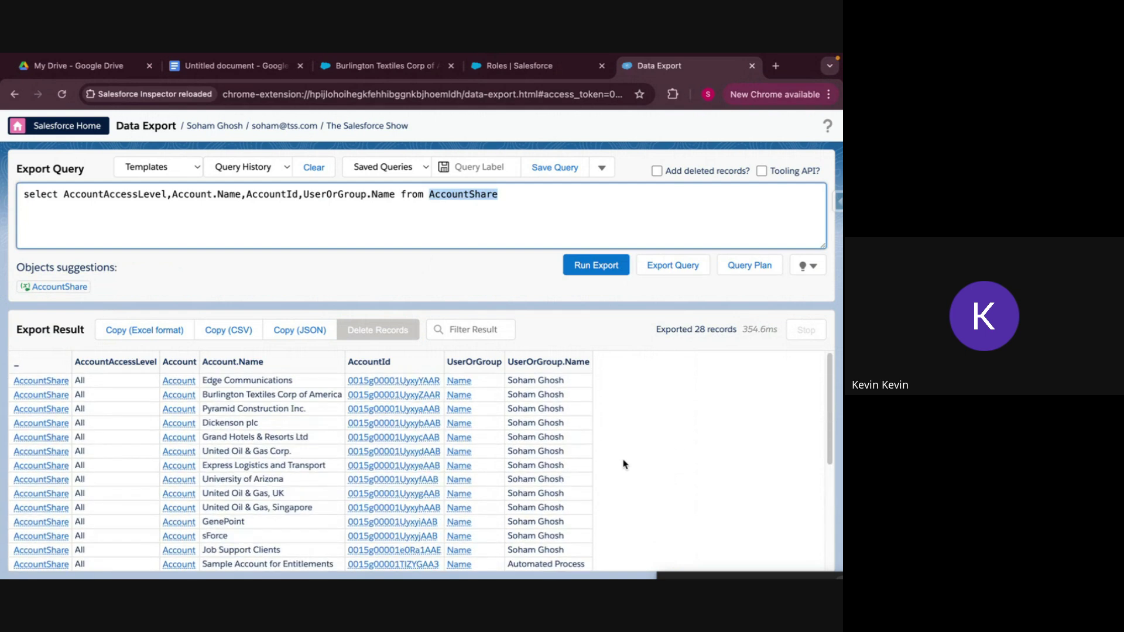
pyautogui.scroll(-5, 624, 465)
pyautogui.scroll(3, 624, 465)
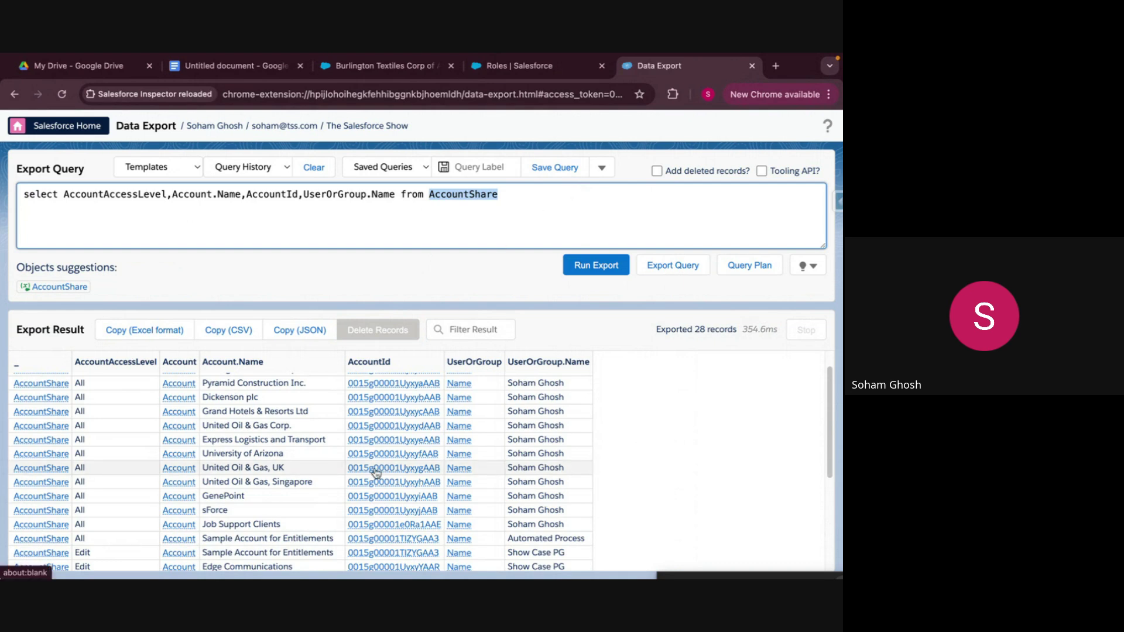
pyautogui.scroll(-3, 376, 473)
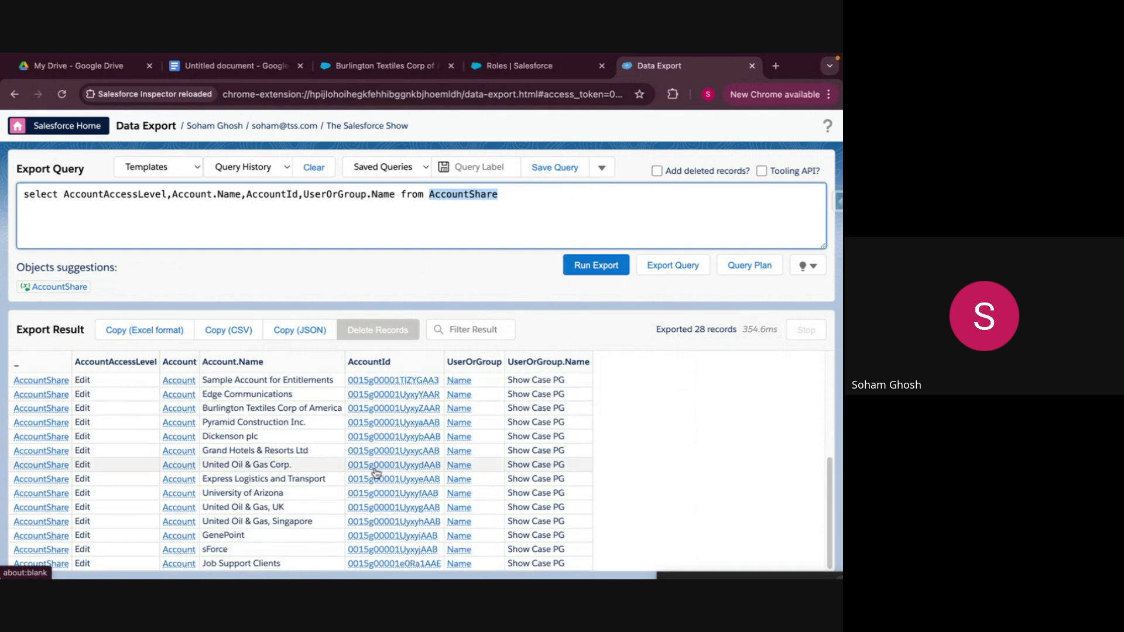
pyautogui.scroll(3, 376, 473)
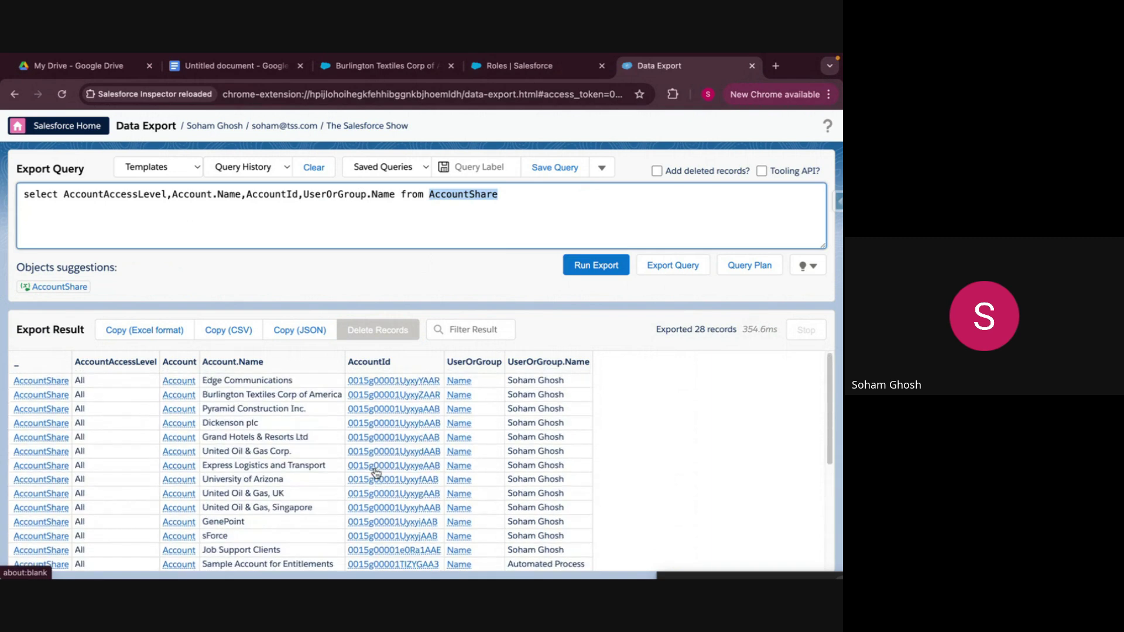
pyautogui.click(510, 197)
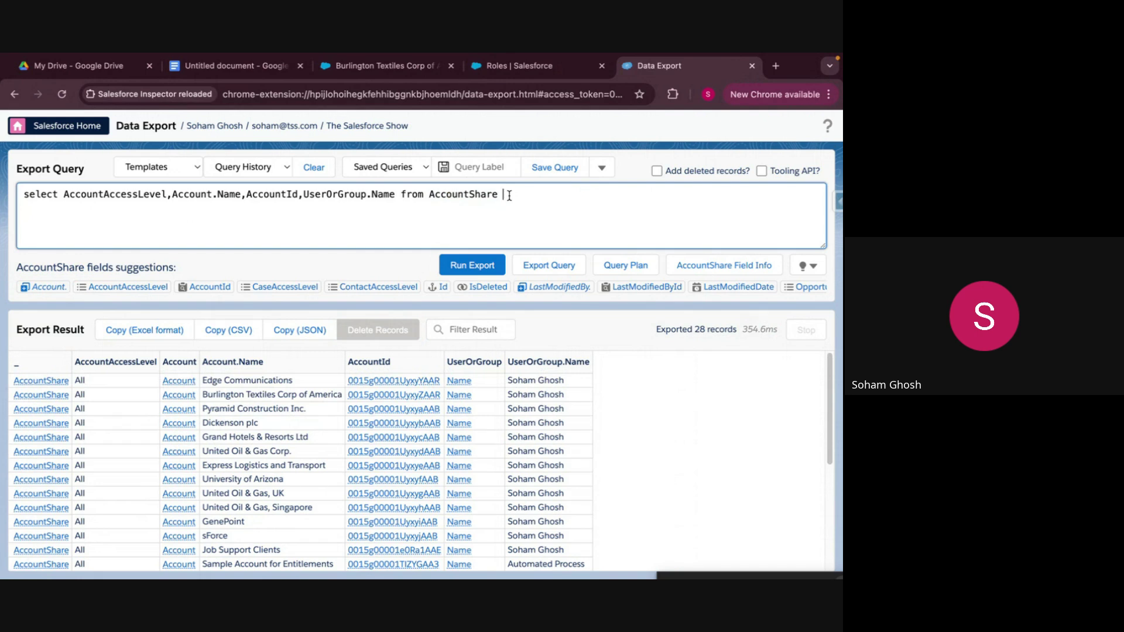
pyautogui.click(538, 69)
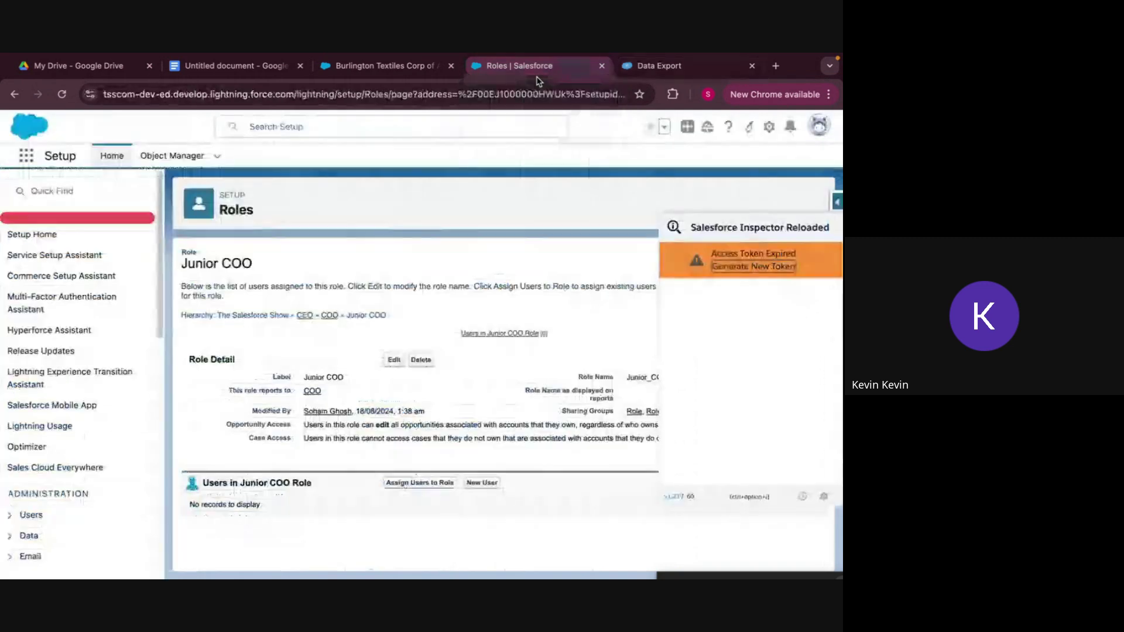
pyautogui.click(652, 58)
pyautogui.click(503, 172)
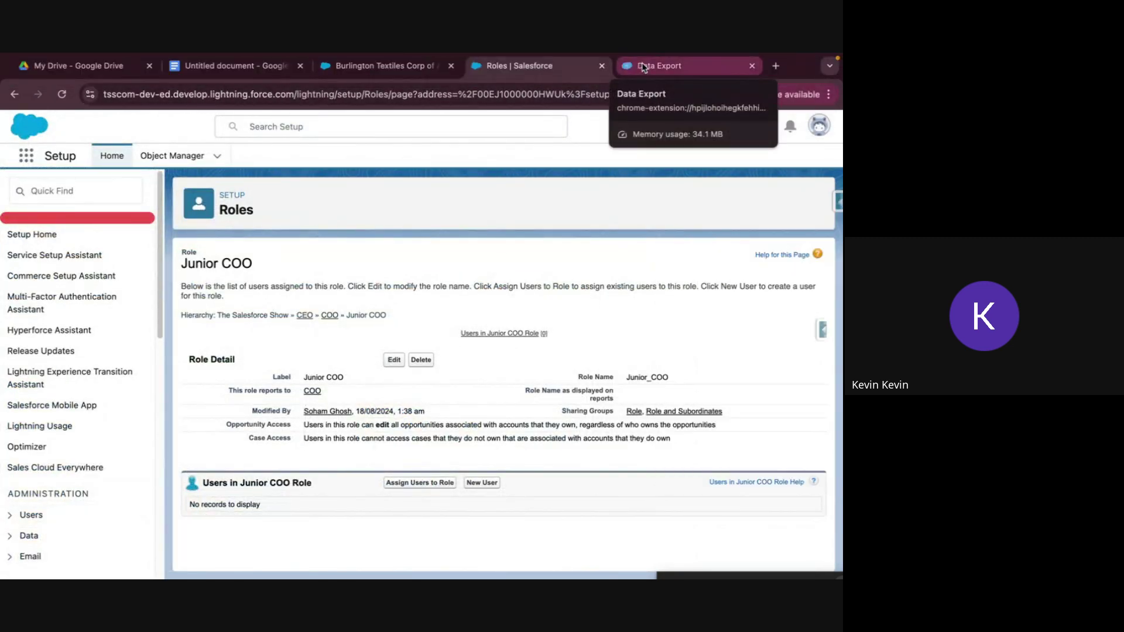
pyautogui.click(643, 68)
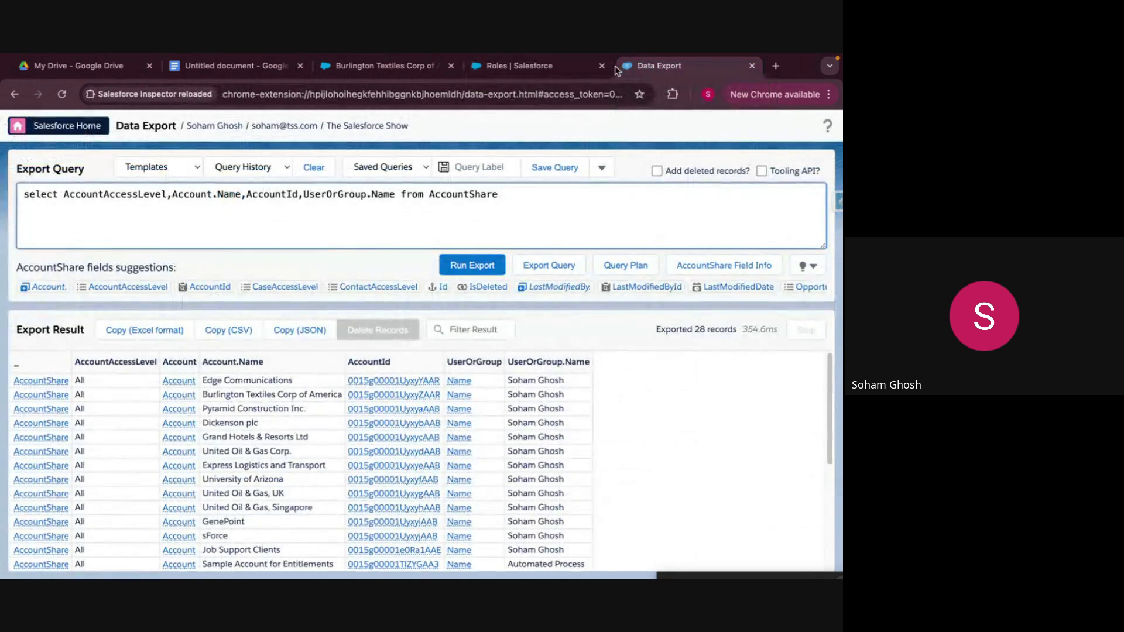
# Replace the query with "select id, Name from Account" and run the export.
pyautogui.click(520, 191)
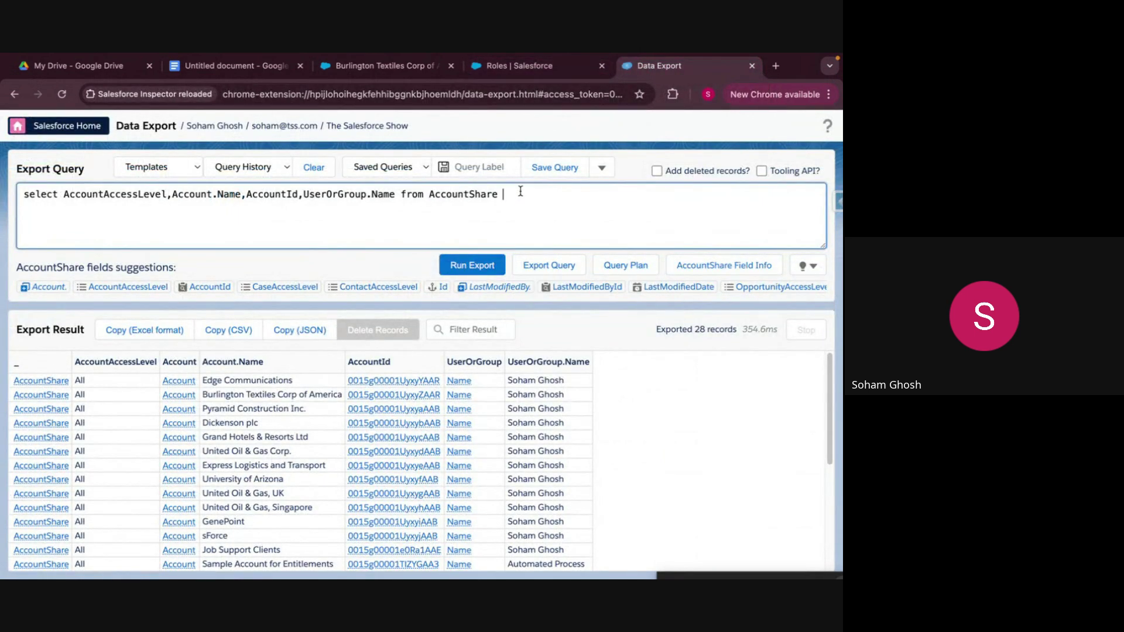
pyautogui.press('BackSpace')
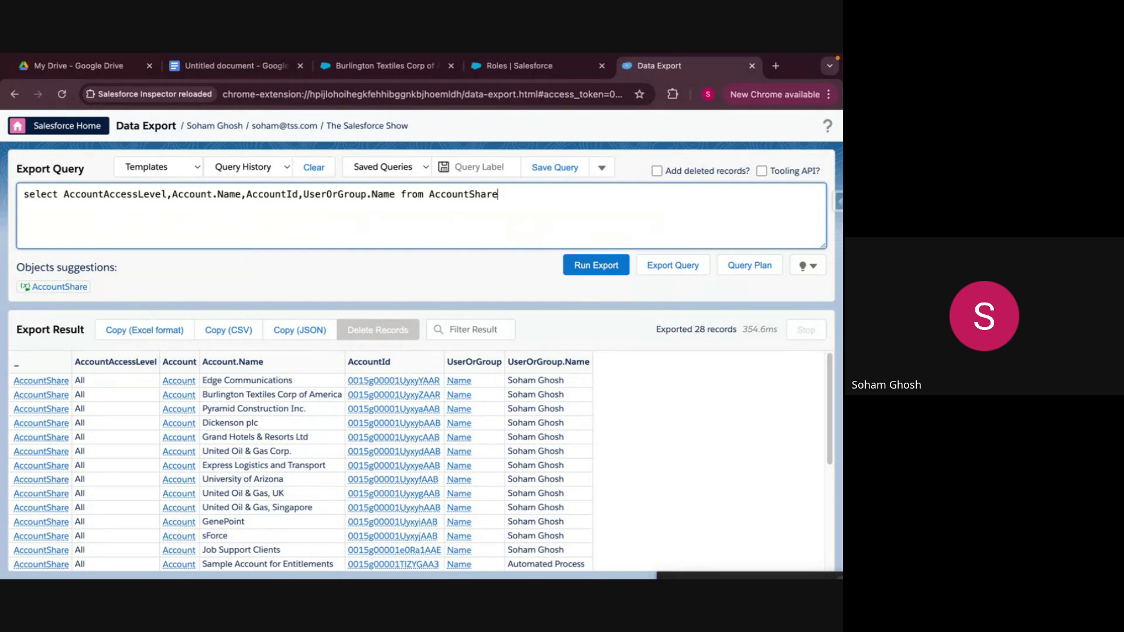
pyautogui.press('BackSpace')
pyautogui.press('BackSpace')
pyautogui.press('BackSpace')
pyautogui.press('BackSpace')
pyautogui.press('BackSpace')
pyautogui.press('BackSpace')
pyautogui.press('BackSpace')
pyautogui.press('BackSpace')
pyautogui.press('BackSpace')
pyautogui.press('BackSpace')
pyautogui.press('BackSpace')
pyautogui.press('BackSpace')
pyautogui.press('BackSpace')
pyautogui.press('BackSpace')
pyautogui.press('BackSpace')
pyautogui.press('BackSpace')
pyautogui.press('BackSpace')
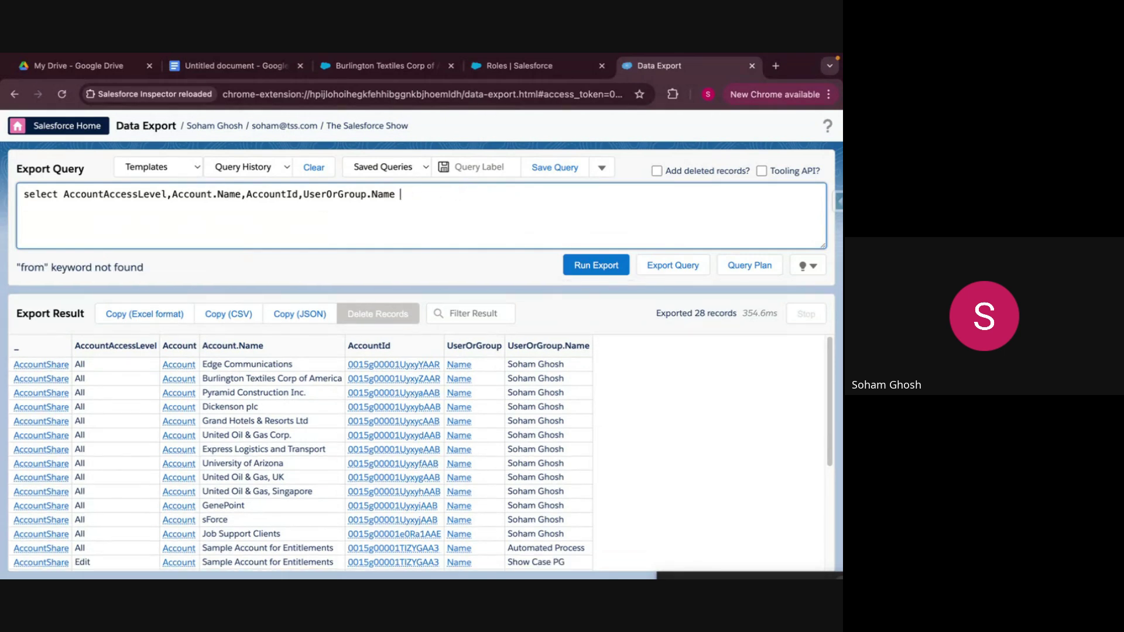
pyautogui.press('BackSpace')
pyautogui.press('BackSpace')
pyautogui.press('BackSpace')
pyautogui.press('BackSpace')
pyautogui.press('BackSpace')
pyautogui.press('BackSpace')
pyautogui.press('BackSpace')
pyautogui.press('BackSpace')
pyautogui.press('BackSpace')
pyautogui.press('BackSpace')
pyautogui.press('BackSpace')
pyautogui.press('BackSpace')
pyautogui.press('BackSpace')
pyautogui.press('BackSpace')
pyautogui.press('BackSpace')
pyautogui.press('BackSpace')
pyautogui.press('BackSpace')
pyautogui.press('BackSpace')
pyautogui.press('BackSpace')
pyautogui.press('BackSpace')
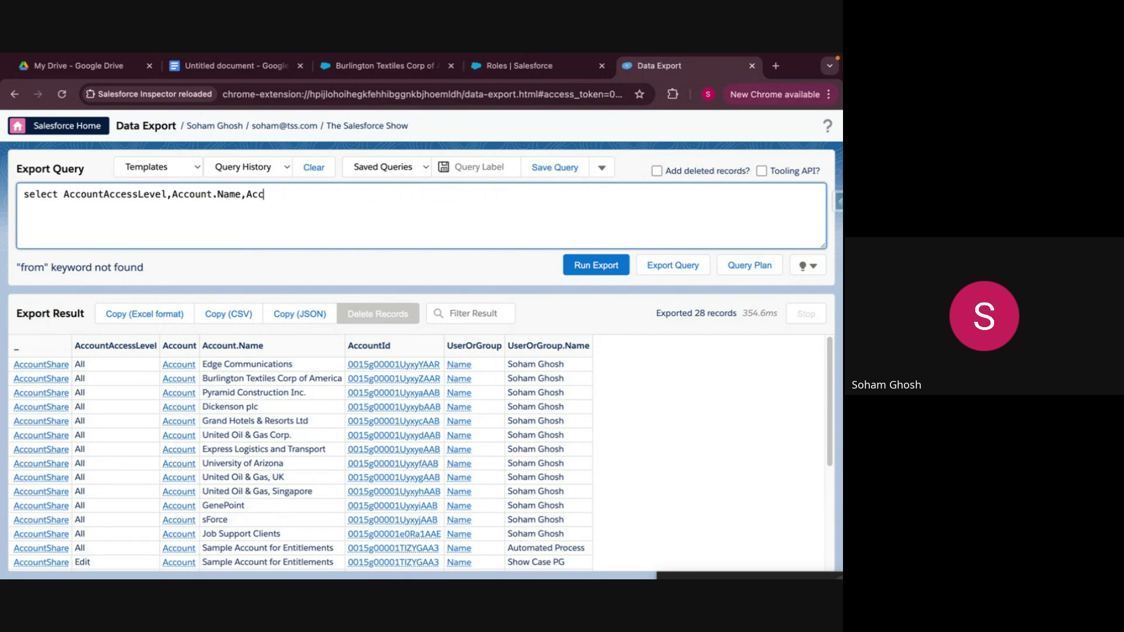
pyautogui.press('BackSpace')
pyautogui.press('BackSpace')
pyautogui.press('BackSpace')
pyautogui.press('BackSpace')
pyautogui.press('BackSpace')
pyautogui.press('BackSpace')
pyautogui.press('BackSpace')
pyautogui.press('BackSpace')
pyautogui.press('BackSpace')
pyautogui.press('BackSpace')
pyautogui.press('BackSpace')
pyautogui.press('BackSpace')
pyautogui.press('BackSpace')
pyautogui.press('BackSpace')
pyautogui.press('BackSpace')
pyautogui.press('BackSpace')
pyautogui.press('BackSpace')
pyautogui.press('BackSpace')
pyautogui.press('BackSpace')
pyautogui.press('BackSpace')
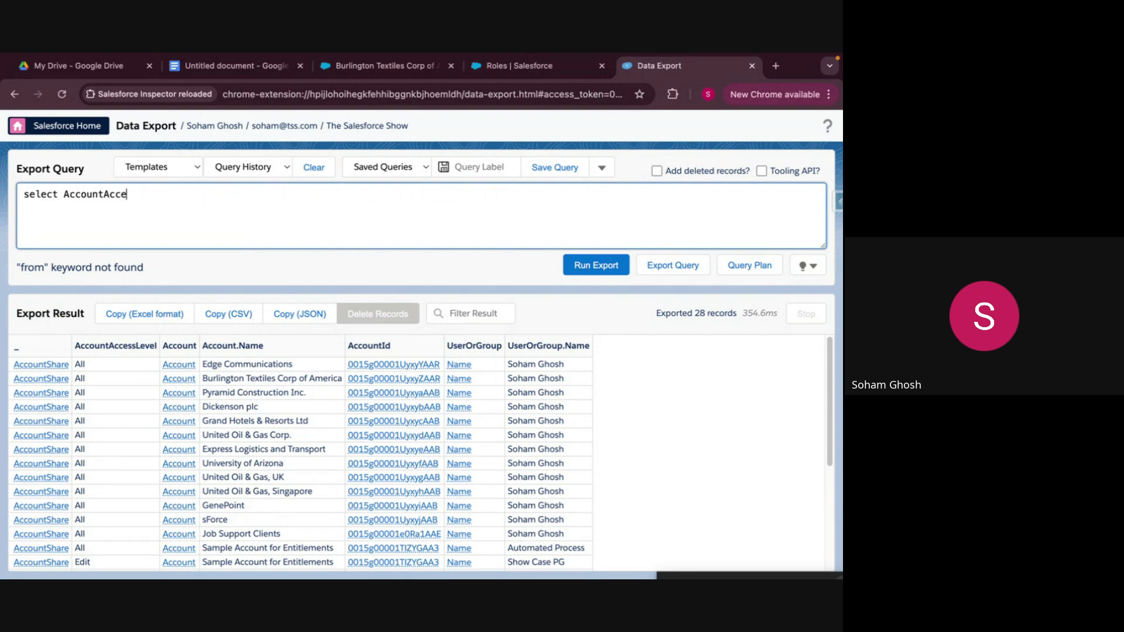
pyautogui.press('BackSpace')
pyautogui.press('BackSpace')
pyautogui.press('BackSpace')
pyautogui.press('BackSpace')
pyautogui.press('BackSpace')
pyautogui.press('BackSpace')
pyautogui.press('BackSpace')
pyautogui.press('BackSpace')
pyautogui.press('BackSpace')
pyautogui.press('BackSpace')
pyautogui.press('BackSpace')
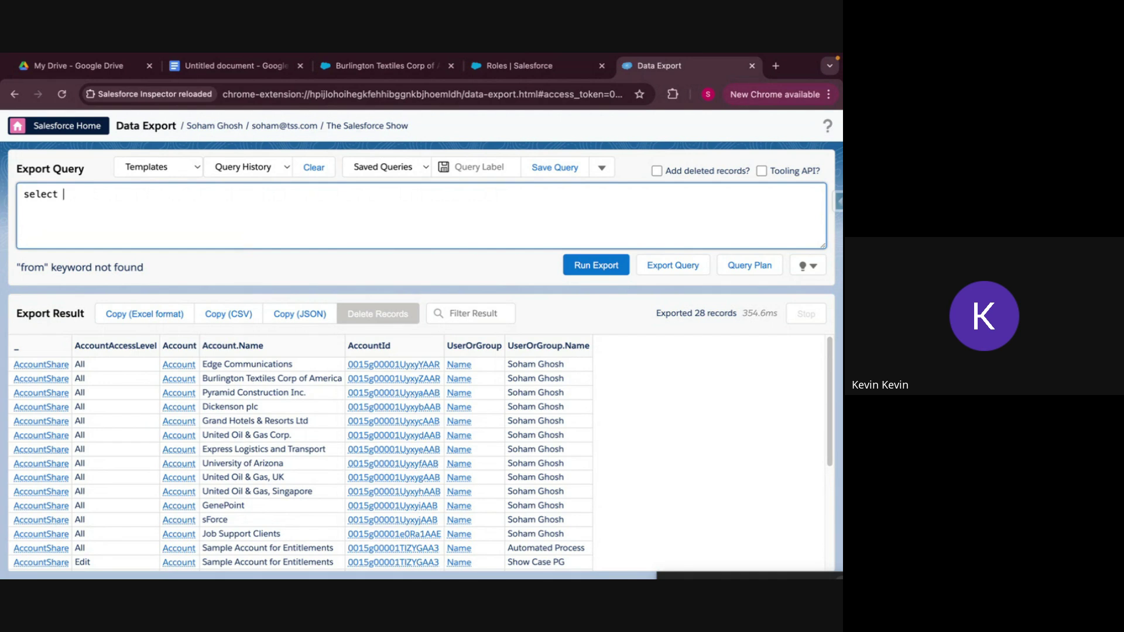
pyautogui.write('id, Name from ')
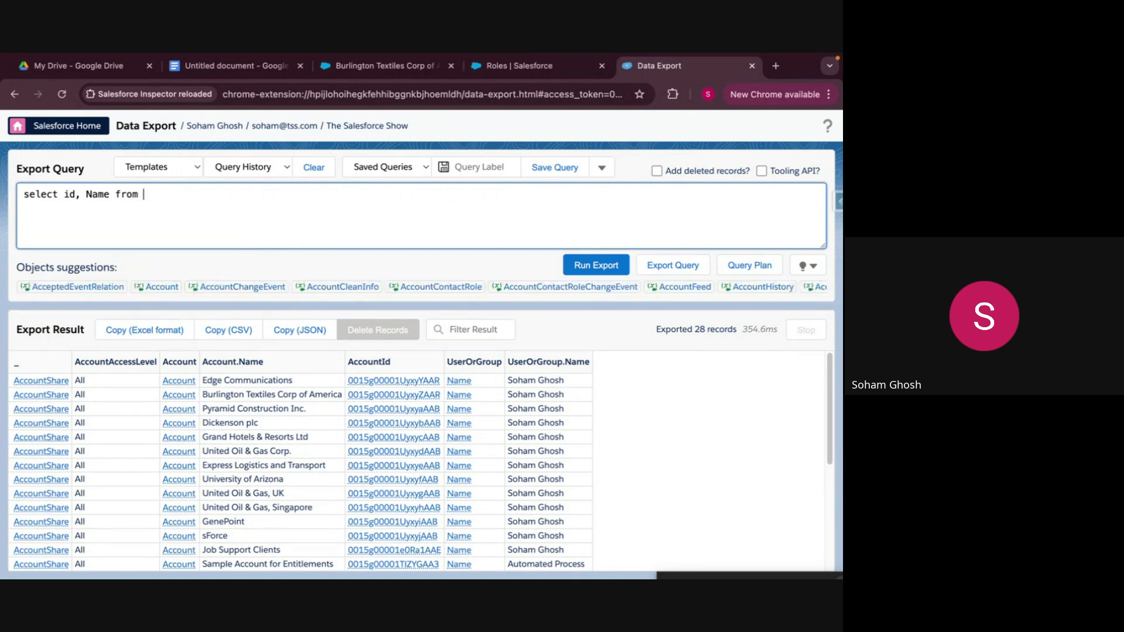
pyautogui.write('Accou')
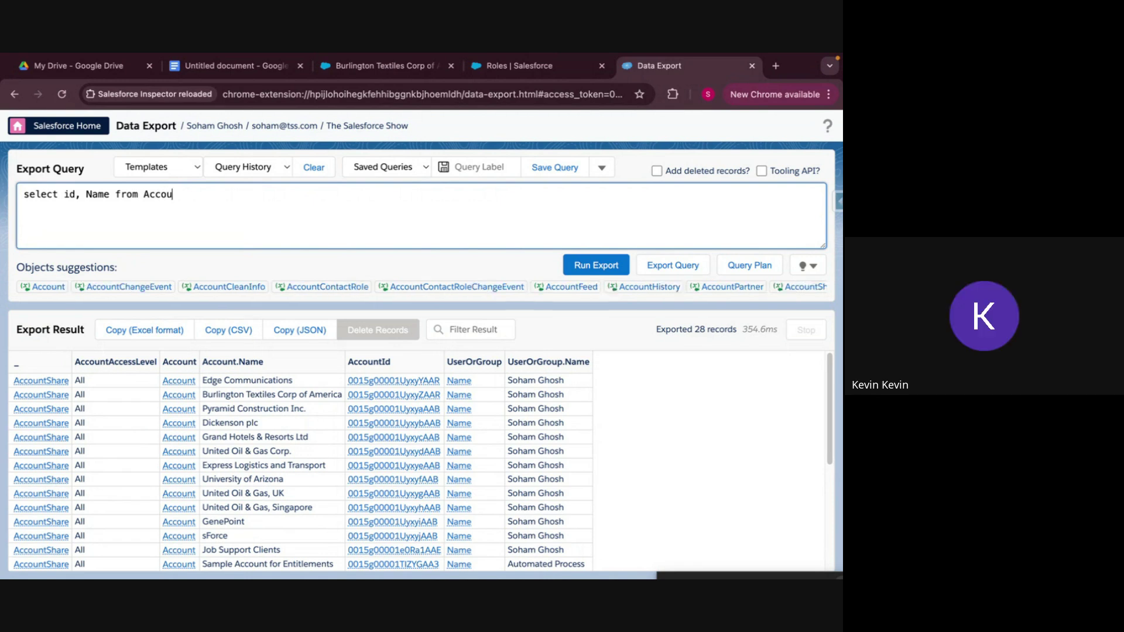
pyautogui.write('nt')
pyautogui.click(608, 271)
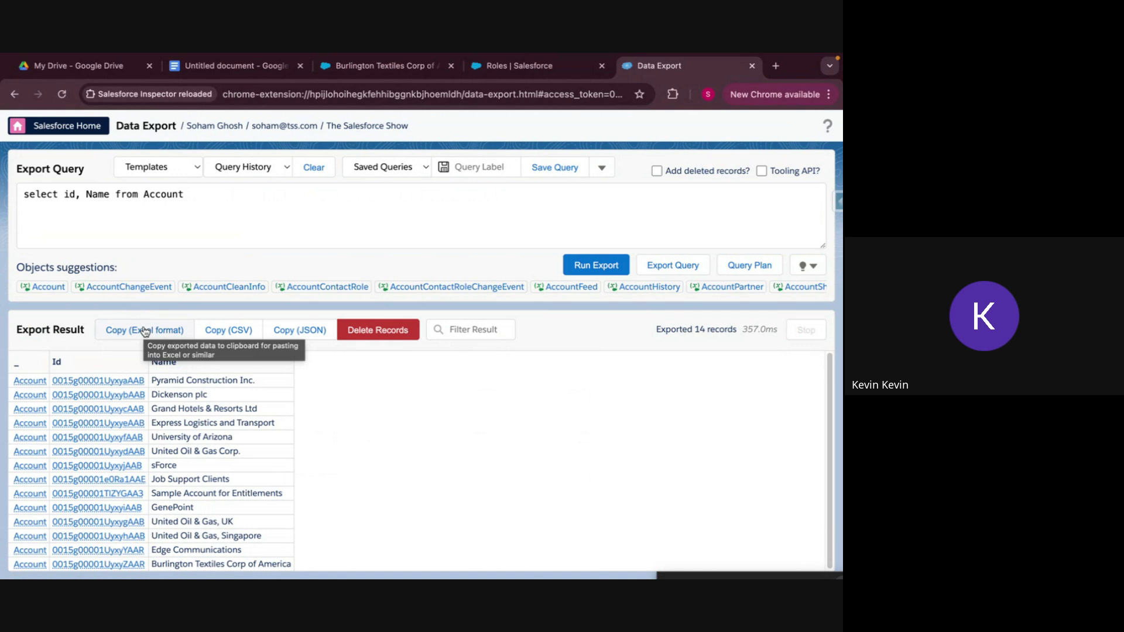
pyautogui.click(107, 337)
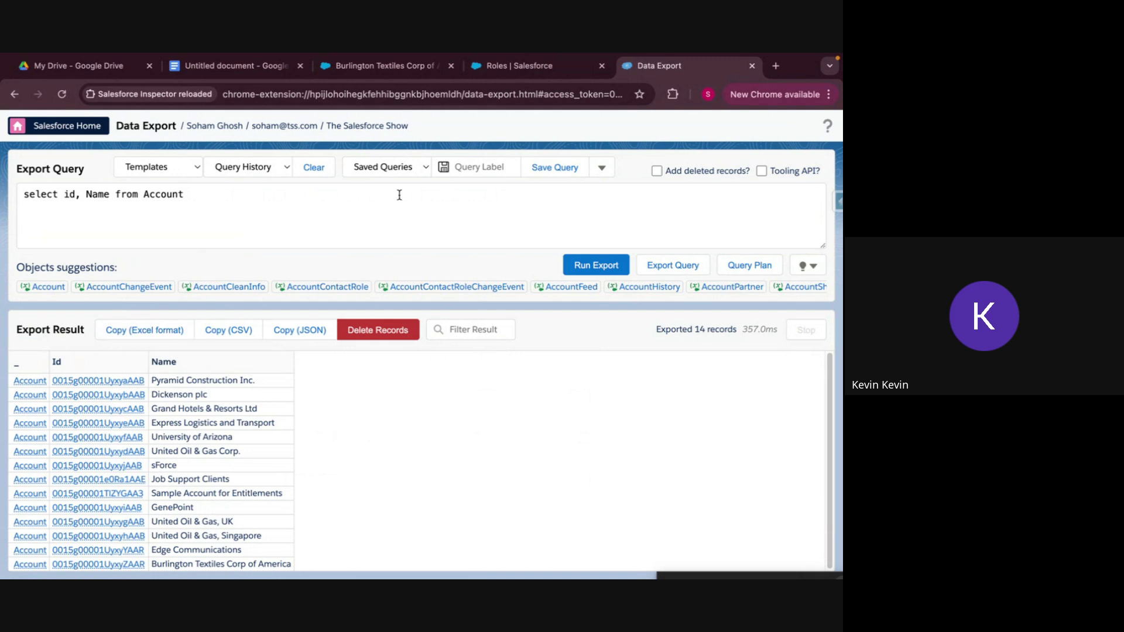
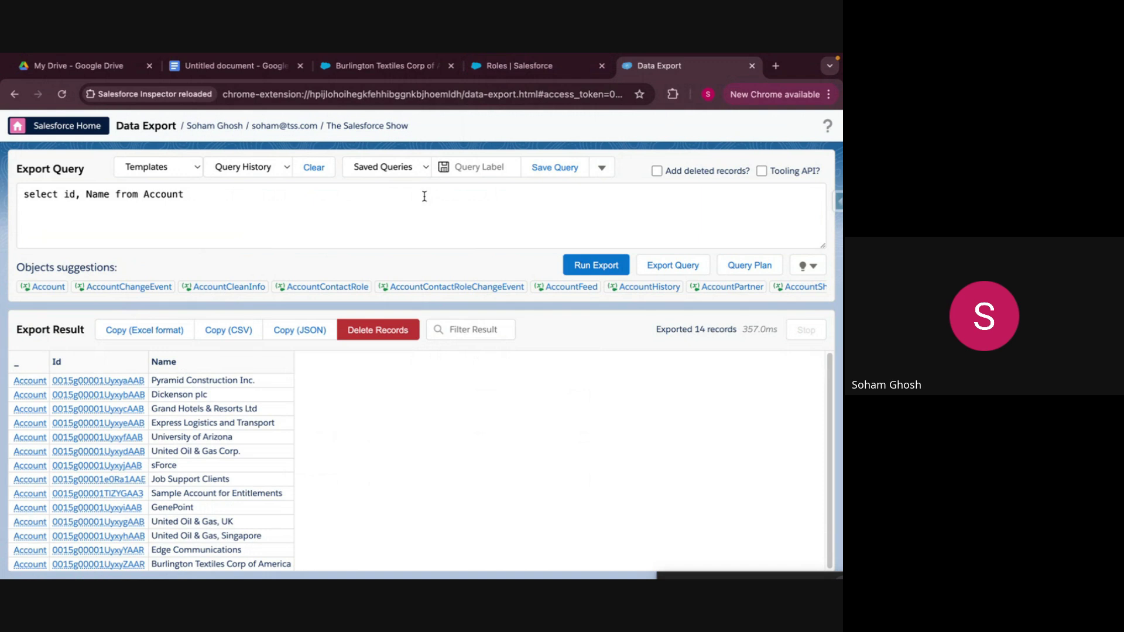
pyautogui.click(532, 69)
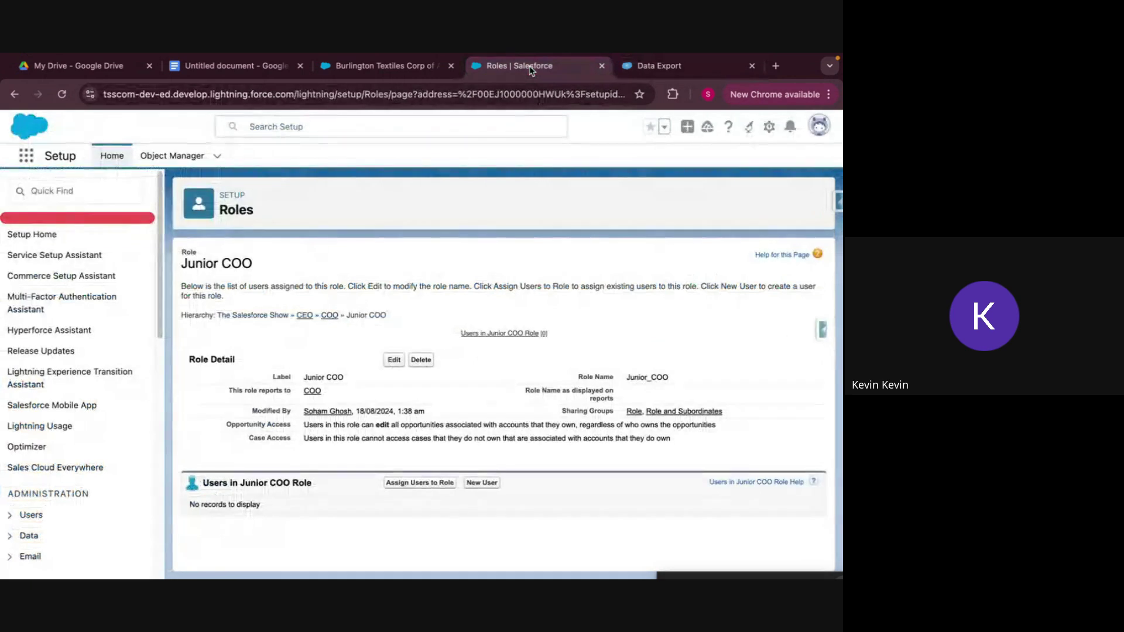
pyautogui.click(632, 71)
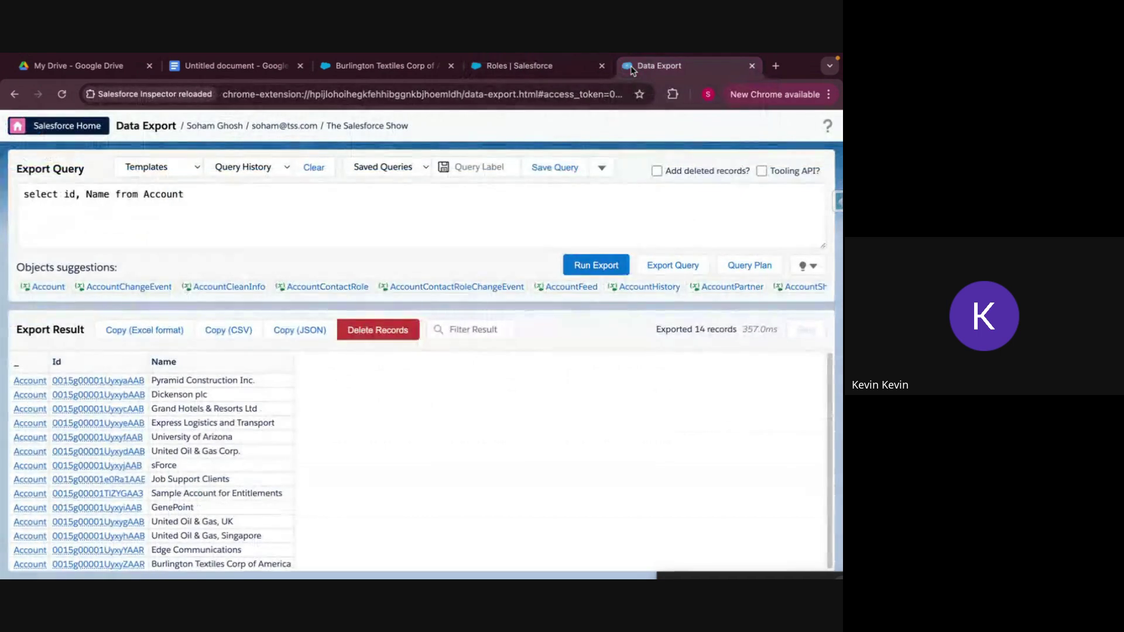
pyautogui.click(519, 193)
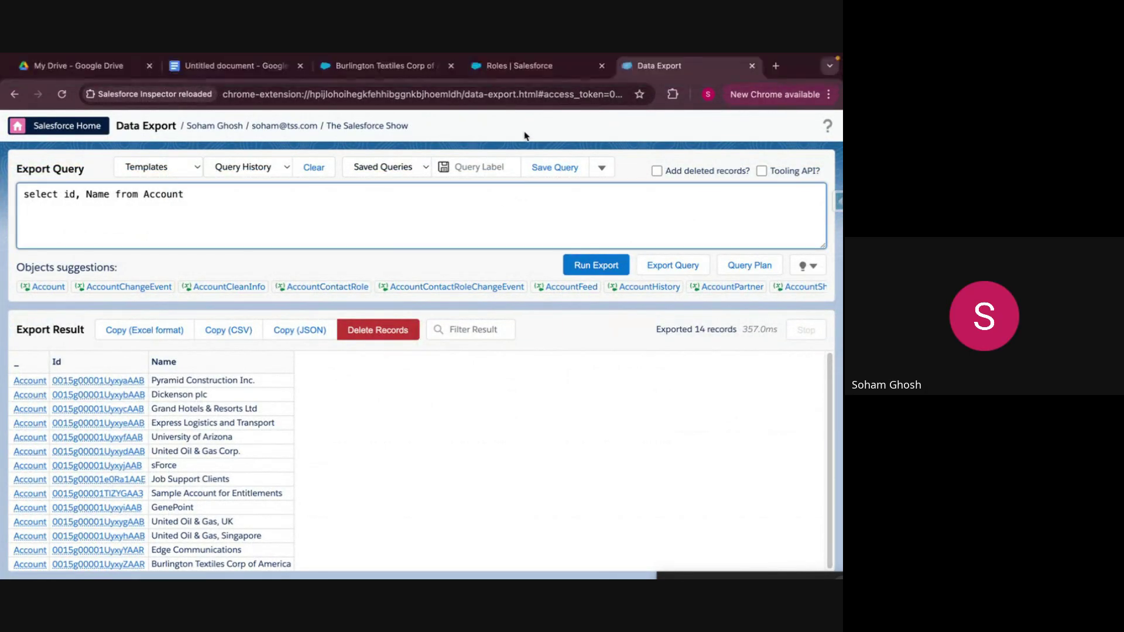
# Switch to the Salesforce Setup page and open the Object Manager.
pyautogui.click(556, 71)
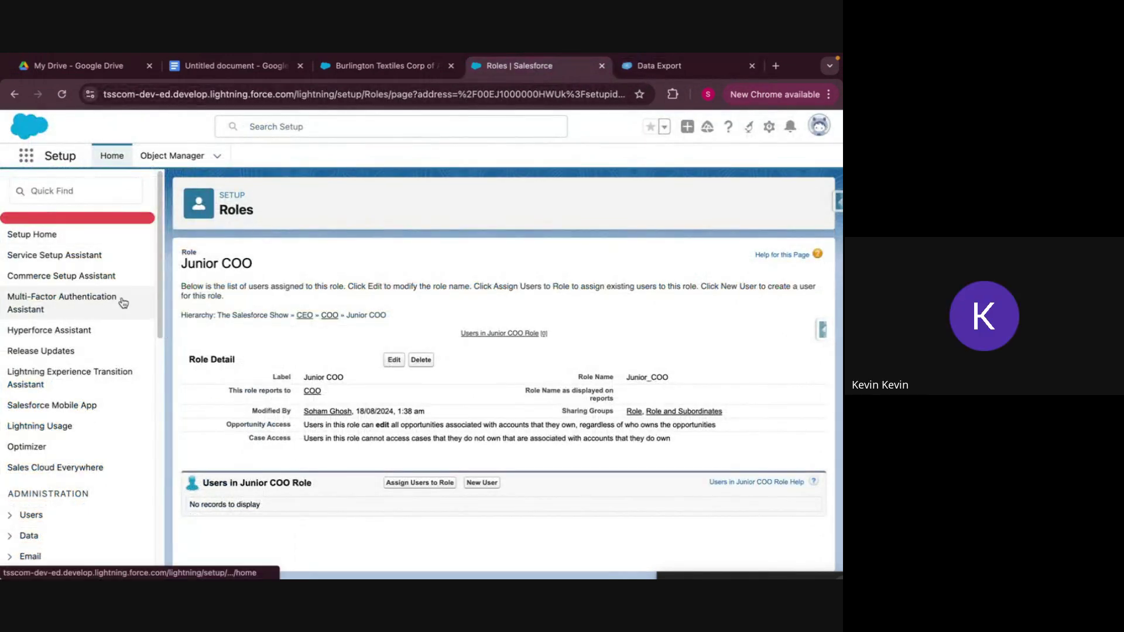
pyautogui.scroll(-10, 123, 303)
pyautogui.scroll(5, 123, 302)
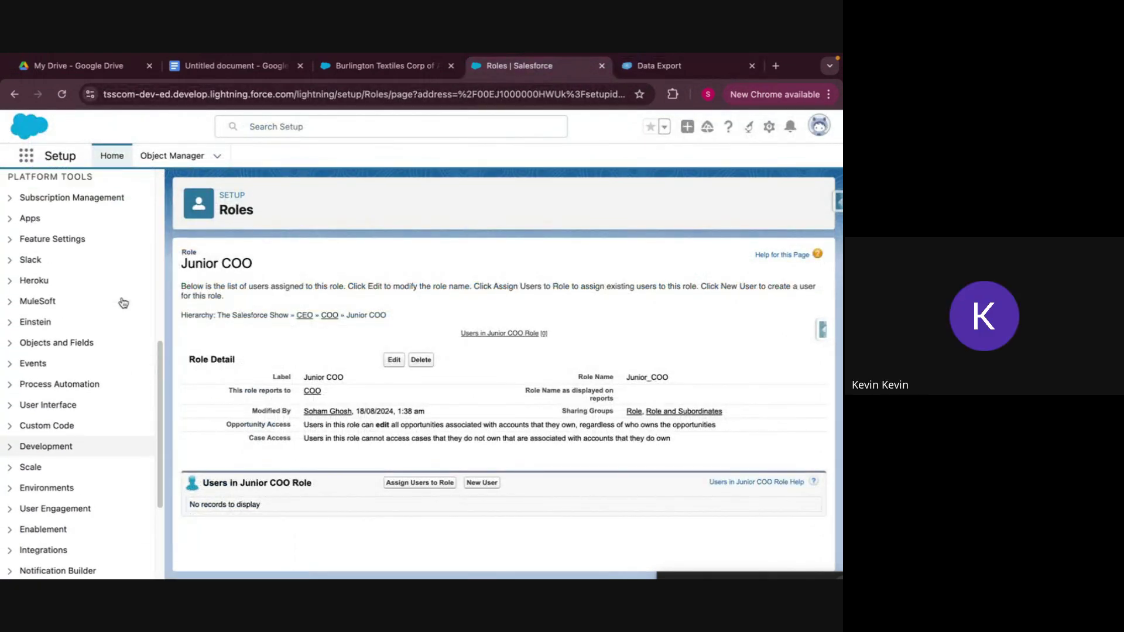
pyautogui.scroll(3, 123, 303)
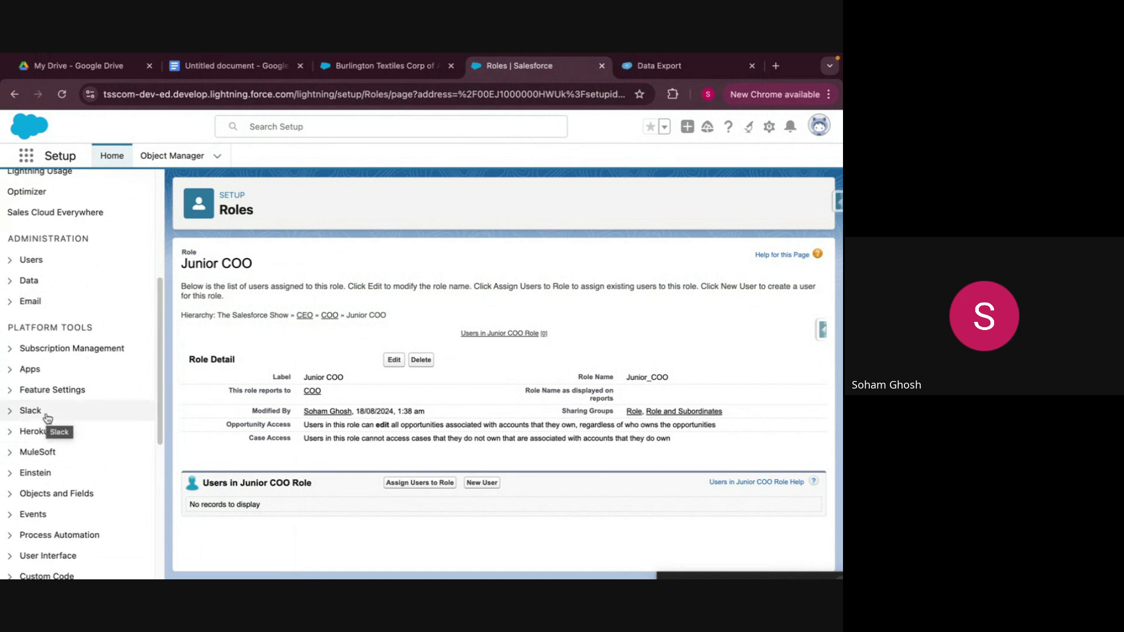
pyautogui.scroll(-2, 35, 427)
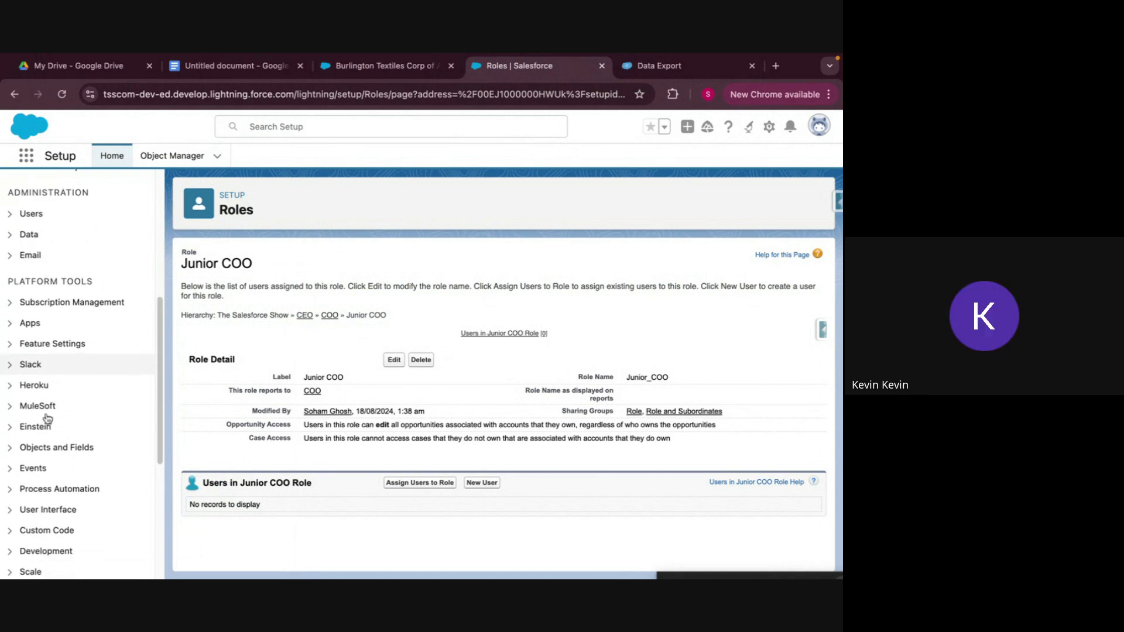
pyautogui.click(15, 449)
pyautogui.scroll(-2, 111, 484)
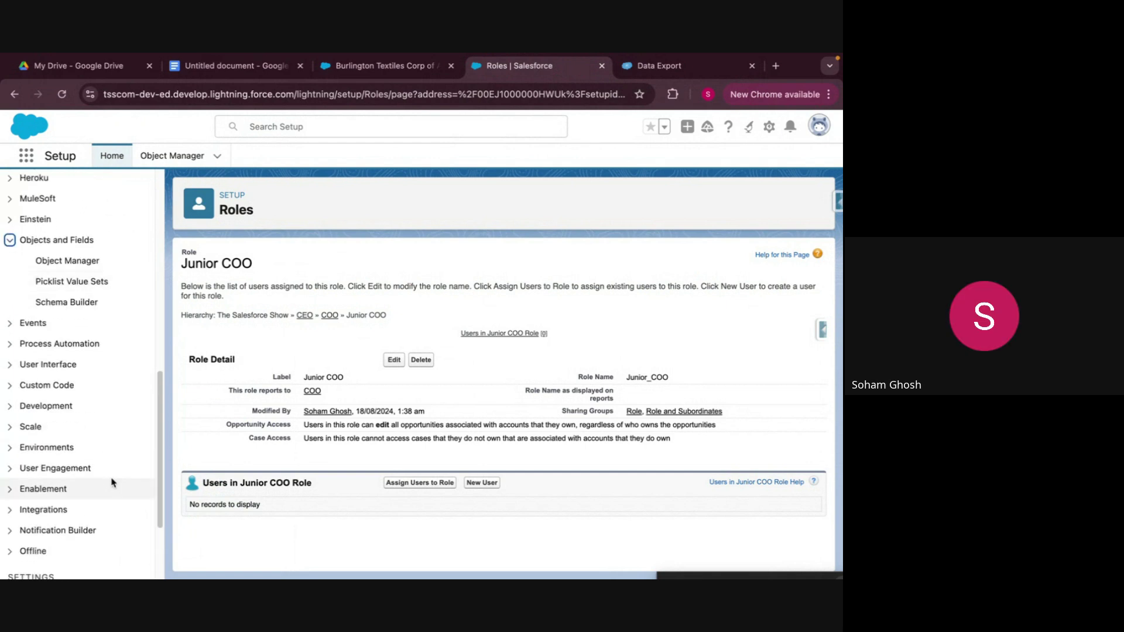
pyautogui.scroll(10, 111, 483)
pyautogui.scroll(-8, 85, 465)
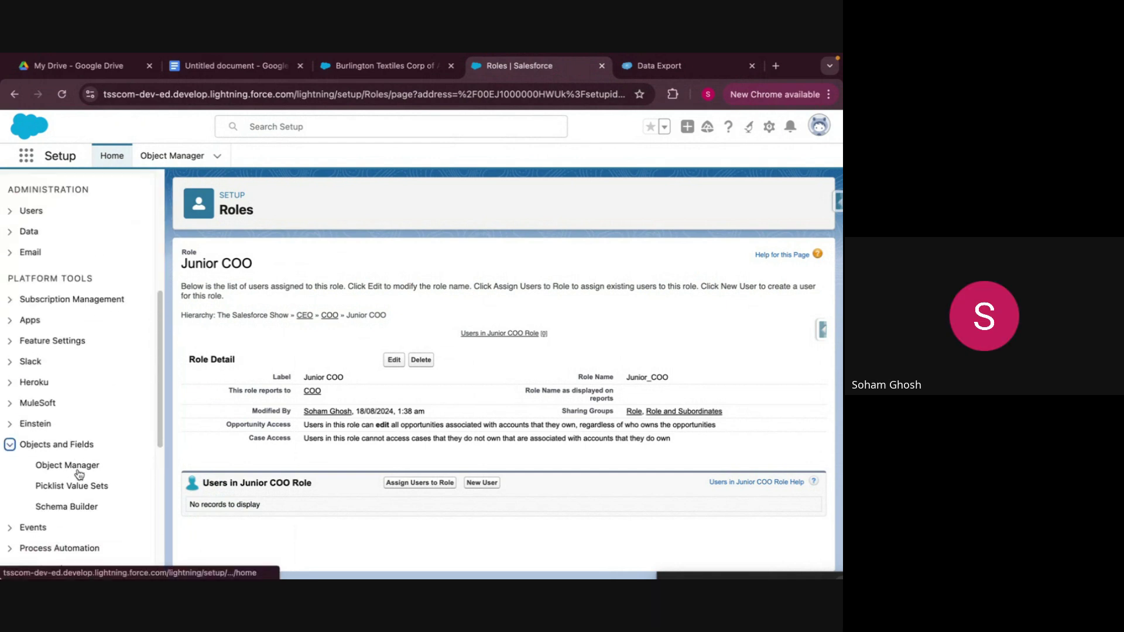
pyautogui.scroll(-2, 82, 457)
pyautogui.scroll(10, 82, 468)
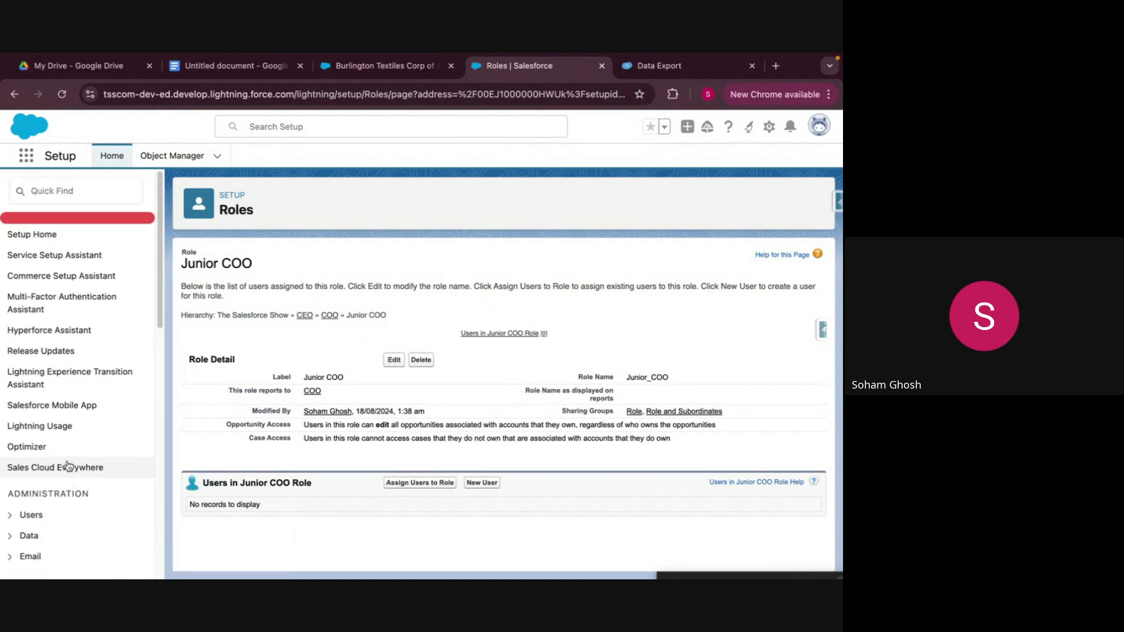
pyautogui.click(44, 191)
pyautogui.click(171, 157)
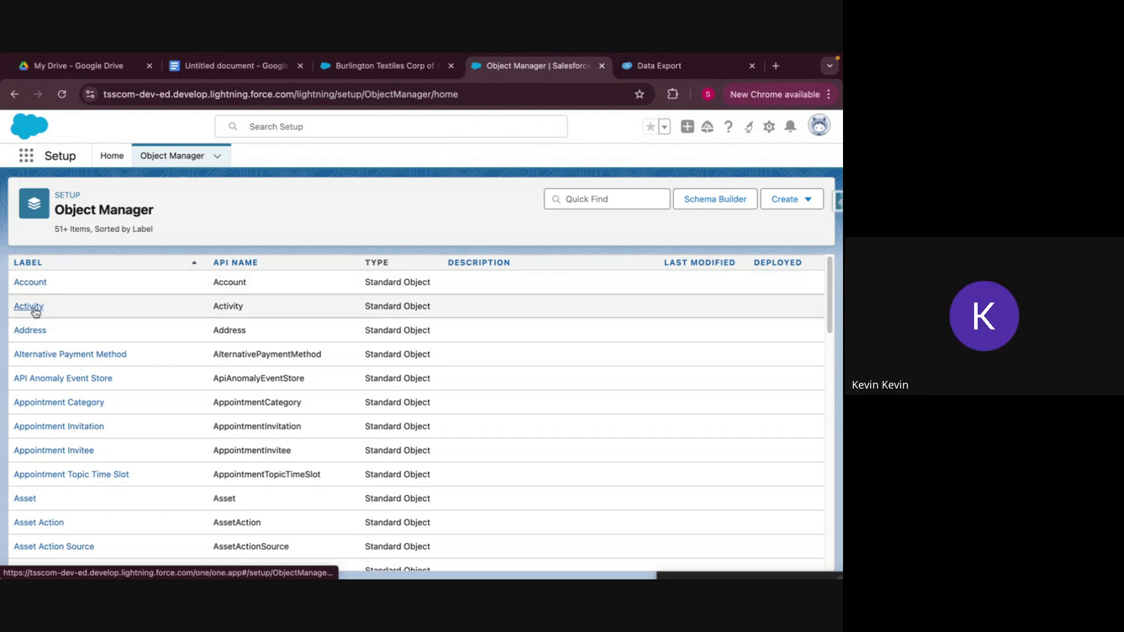
# Filter the Account object's fields and relationships by "count" and open the Account Source field.
pyautogui.click(43, 283)
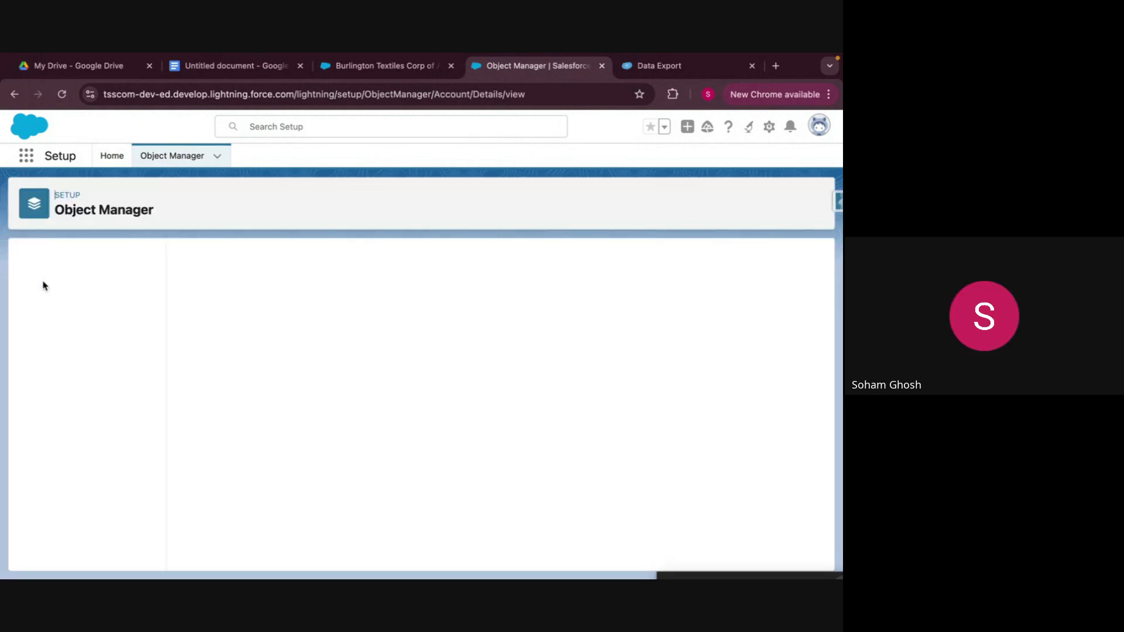
pyautogui.click(69, 291)
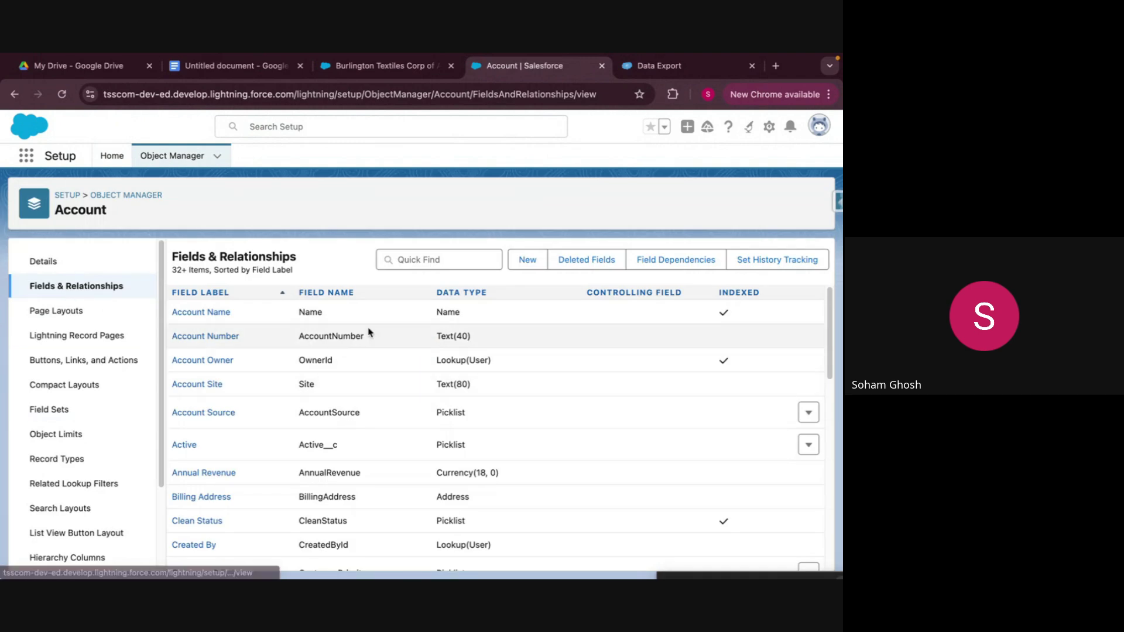
pyautogui.click(468, 258)
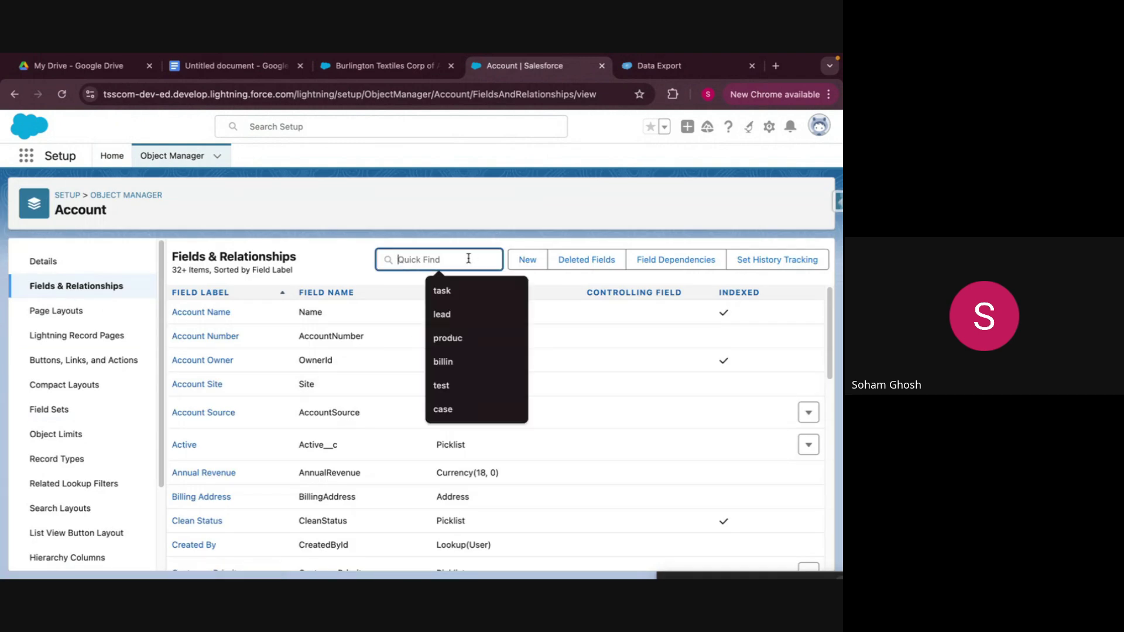
pyautogui.write('count')
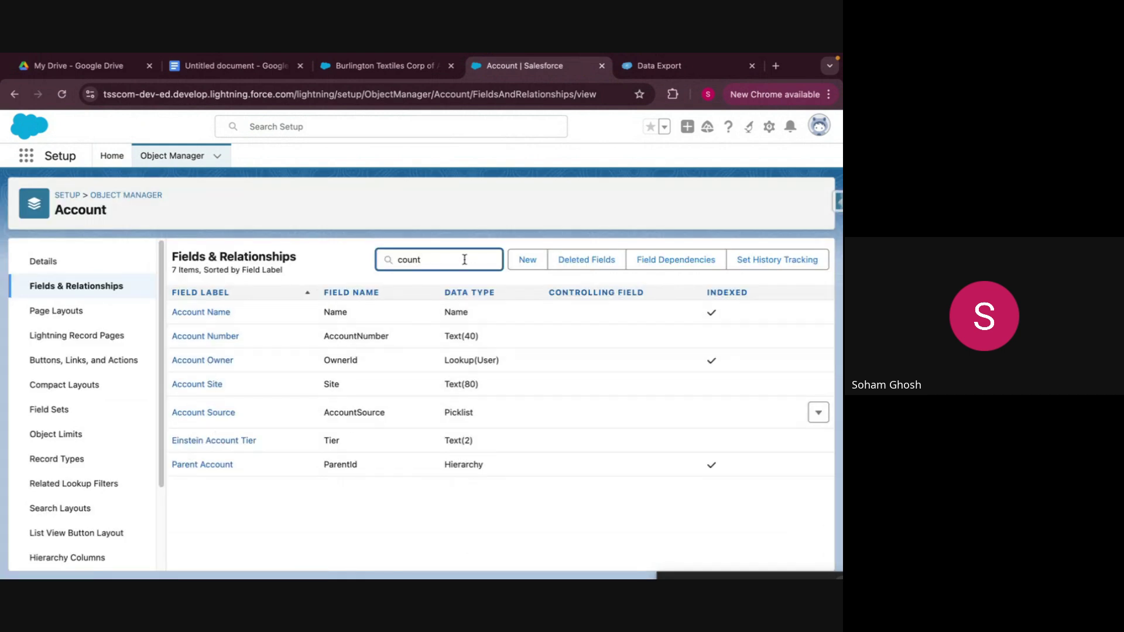
pyautogui.doubleClick(456, 266)
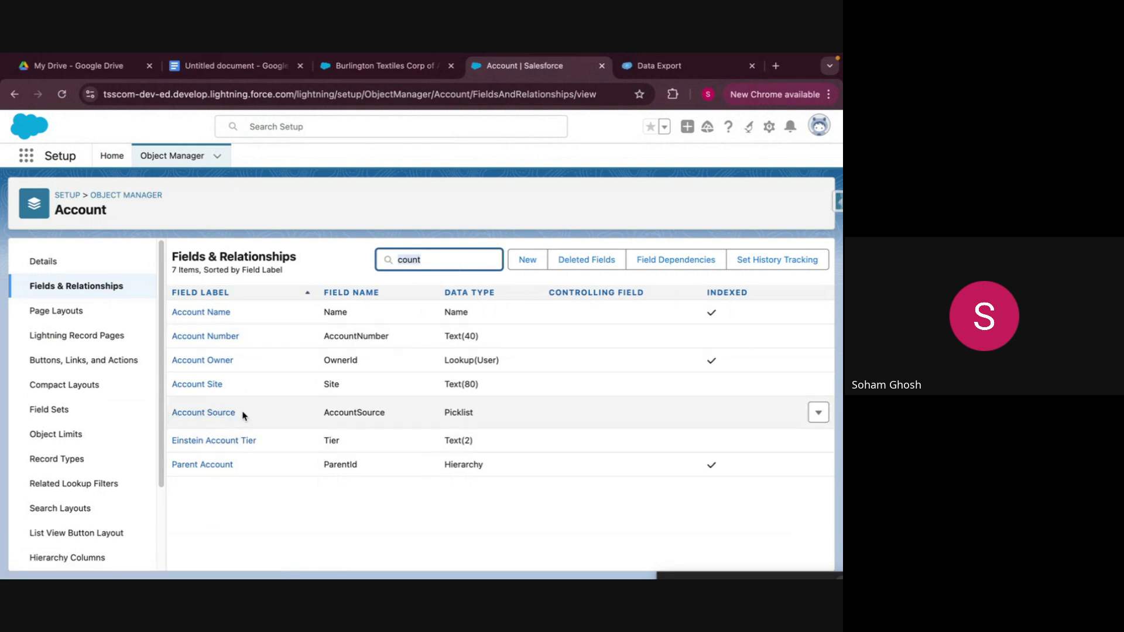
pyautogui.moveTo(244, 414); pyautogui.dragTo(171, 417)
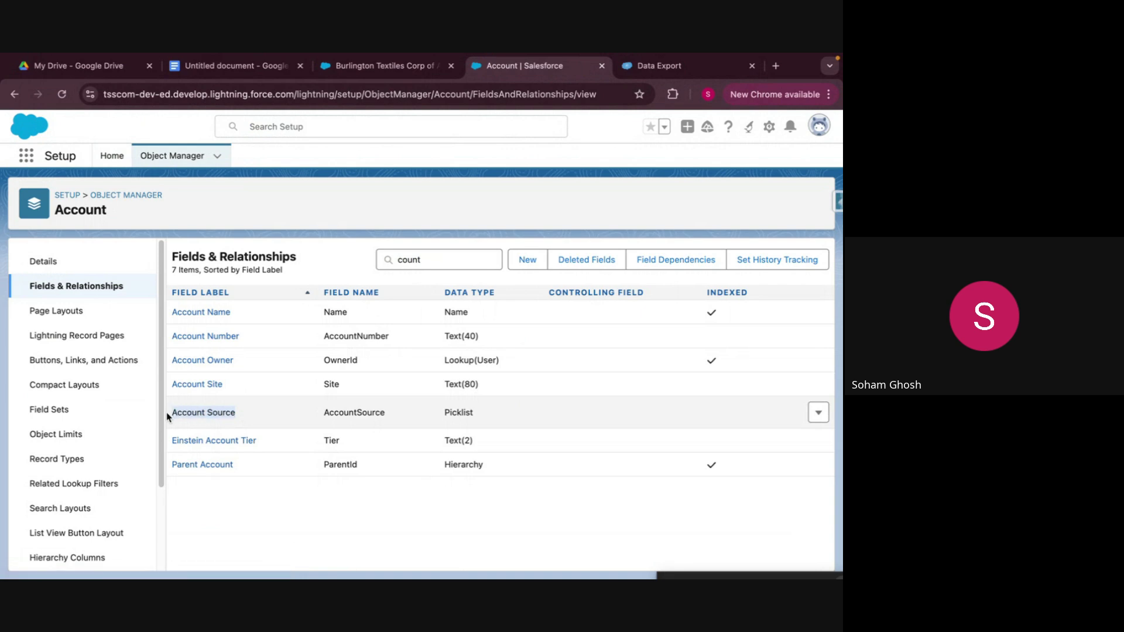
pyautogui.click(210, 413)
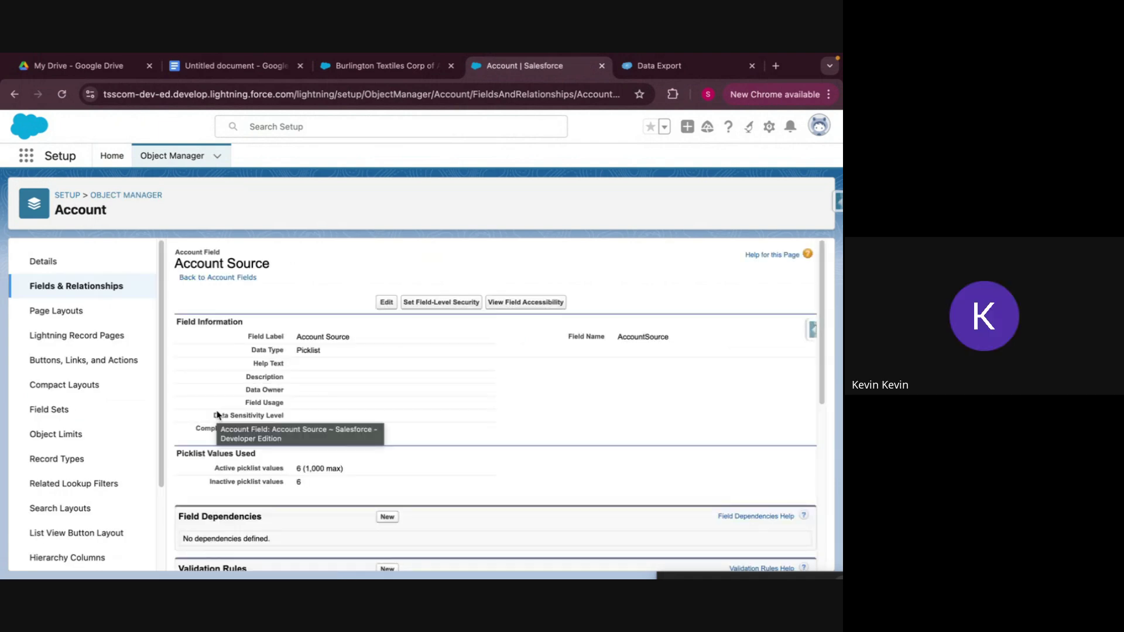
# Filter the Account fields by "addre", view the Billing Address field's details, and return to the field list.
pyautogui.click(111, 287)
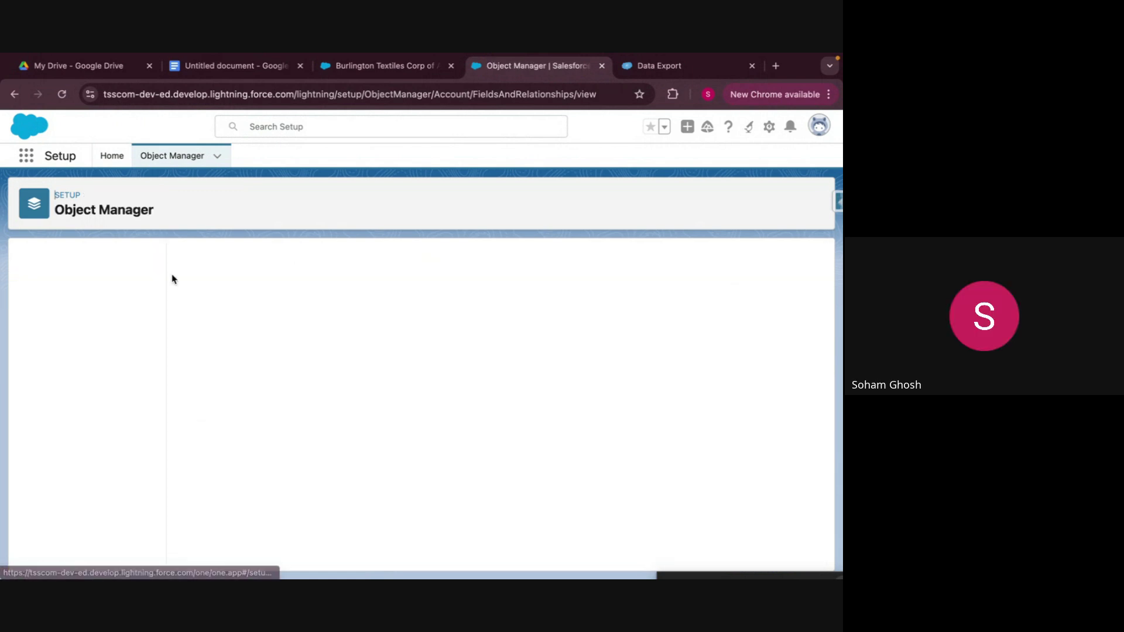
pyautogui.click(449, 259)
pyautogui.write('a')
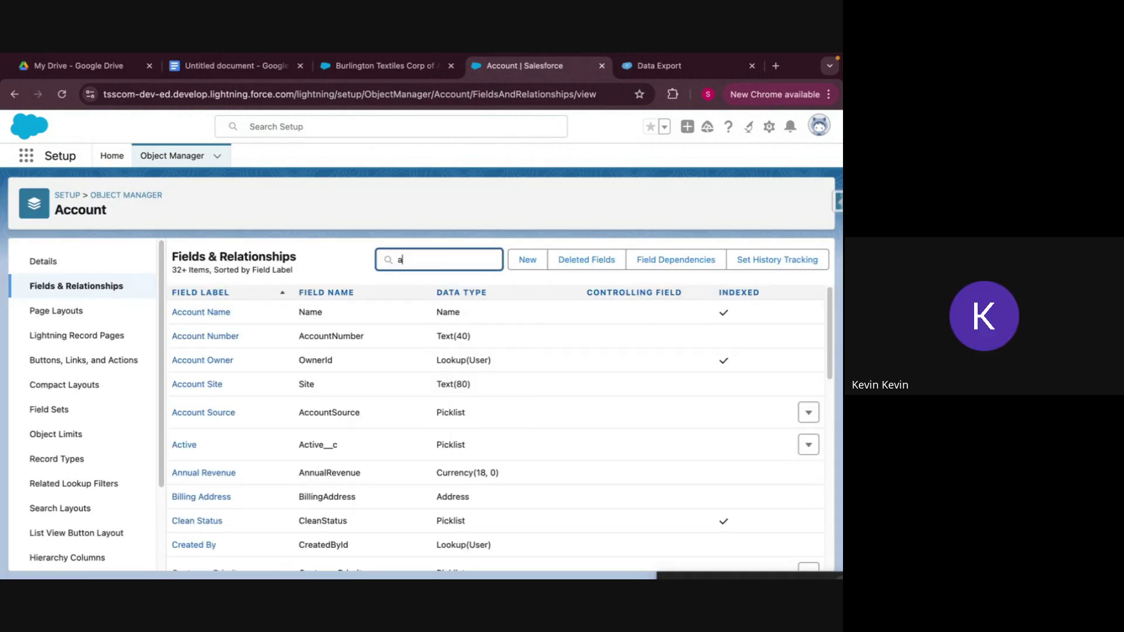
pyautogui.write('dree')
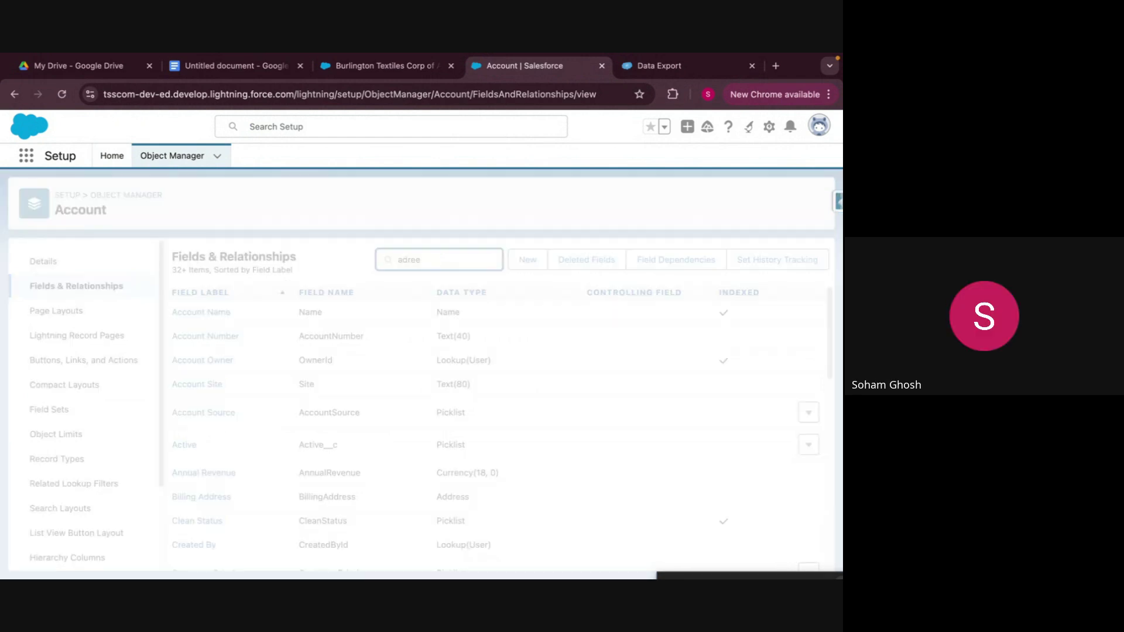
pyautogui.press('BackSpace')
pyautogui.write('ss')
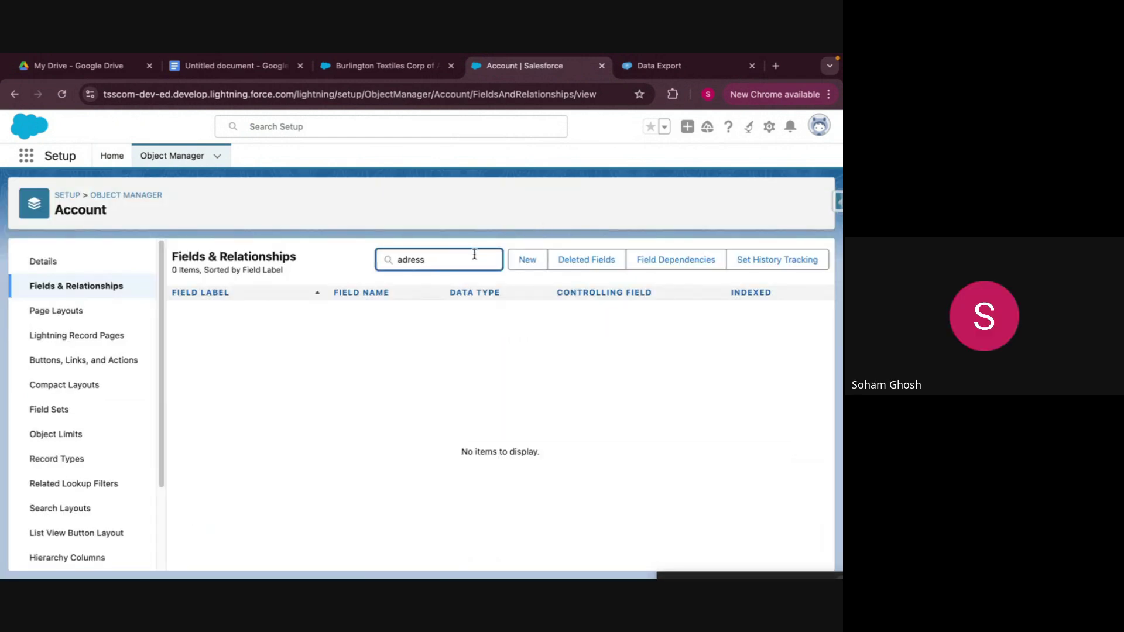
pyautogui.doubleClick(474, 255)
pyautogui.write('addre')
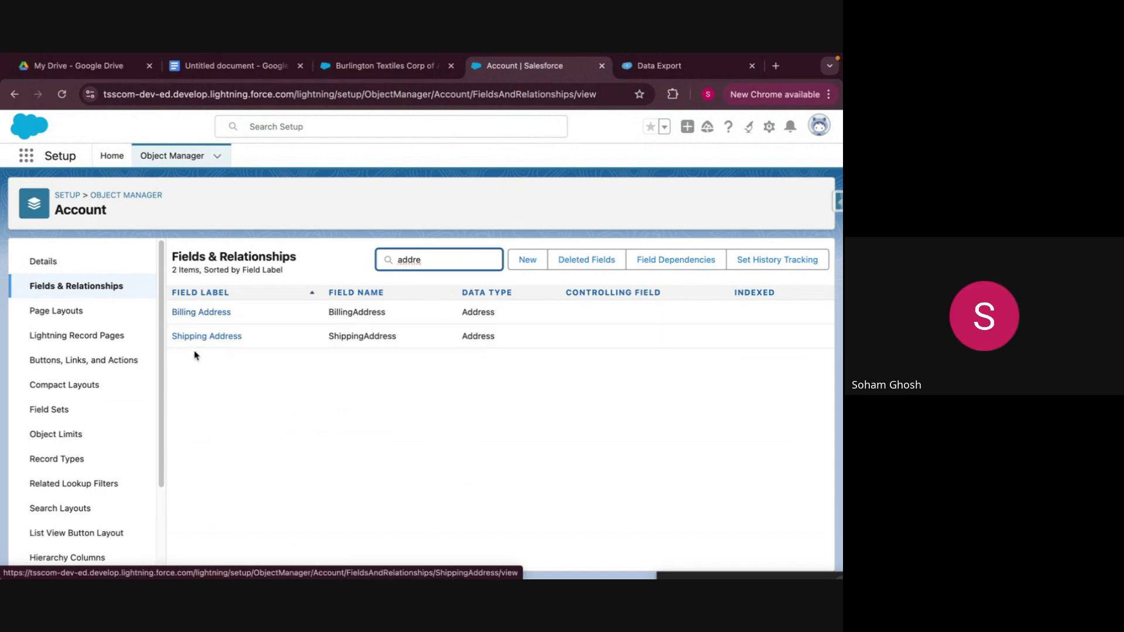
pyautogui.click(210, 317)
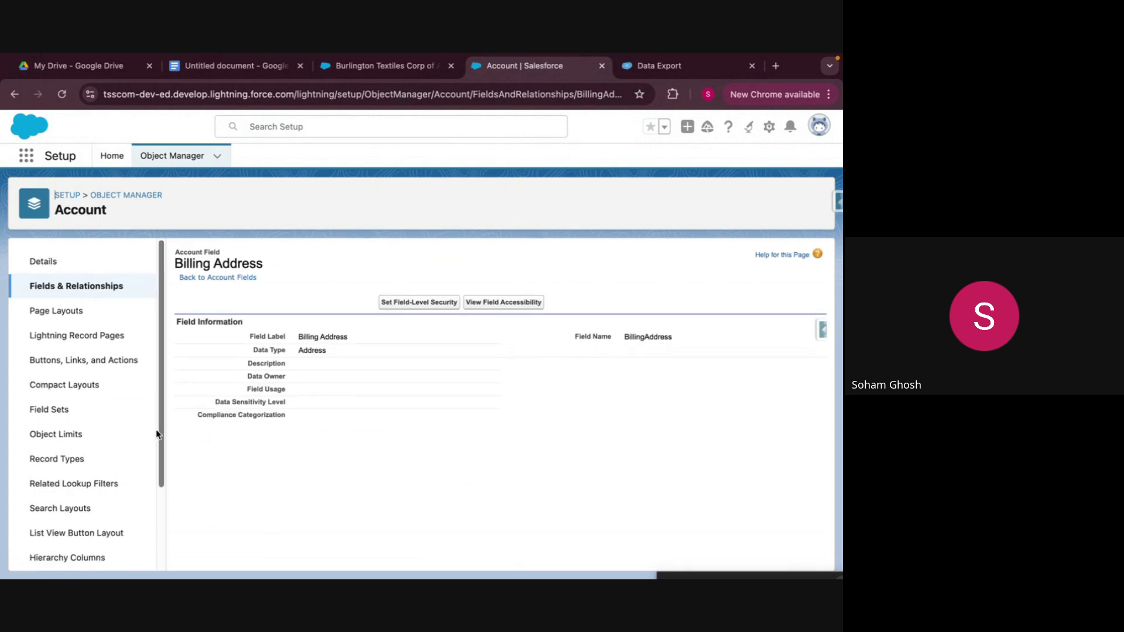
pyautogui.click(15, 95)
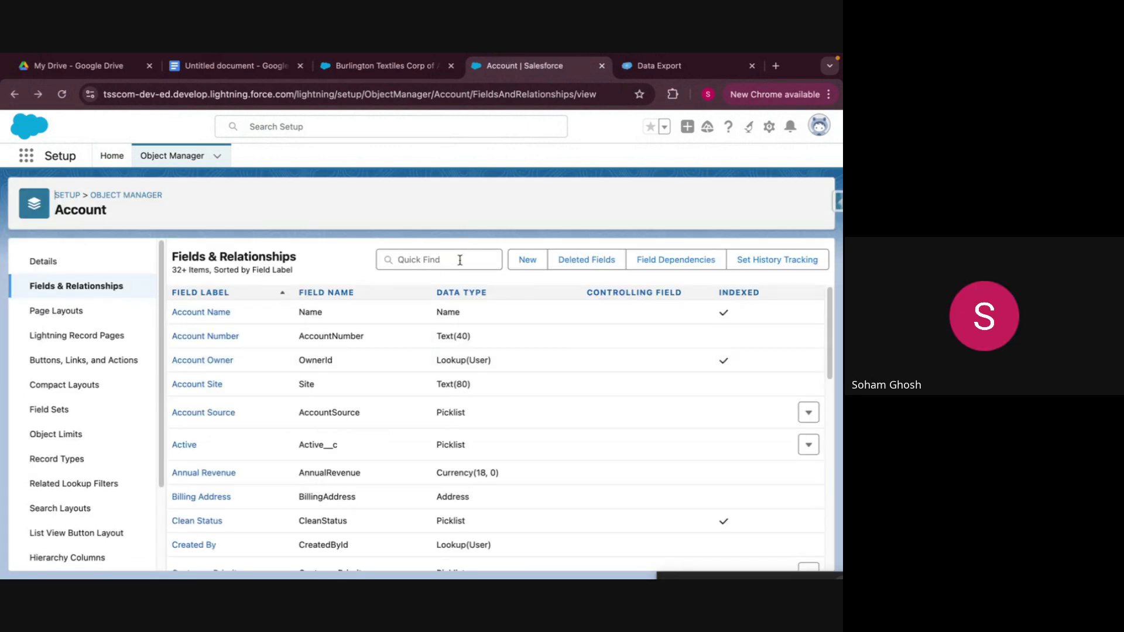
# Open the field-level security settings of the Account Source field and look through the profile list.
pyautogui.click(459, 259)
pyautogui.click(226, 413)
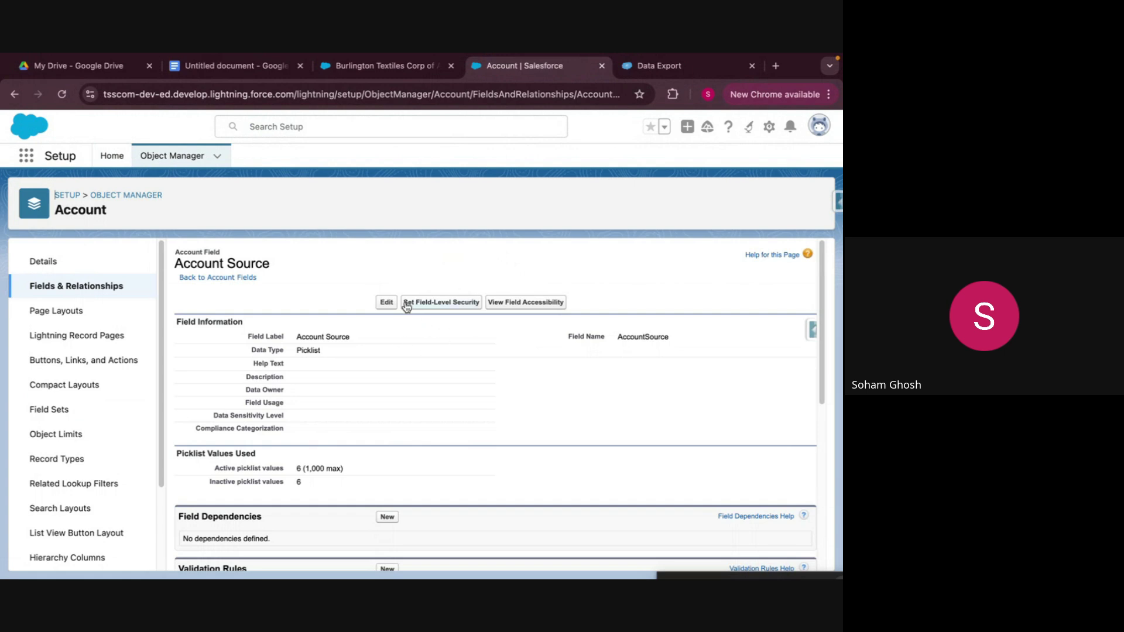
pyautogui.click(462, 300)
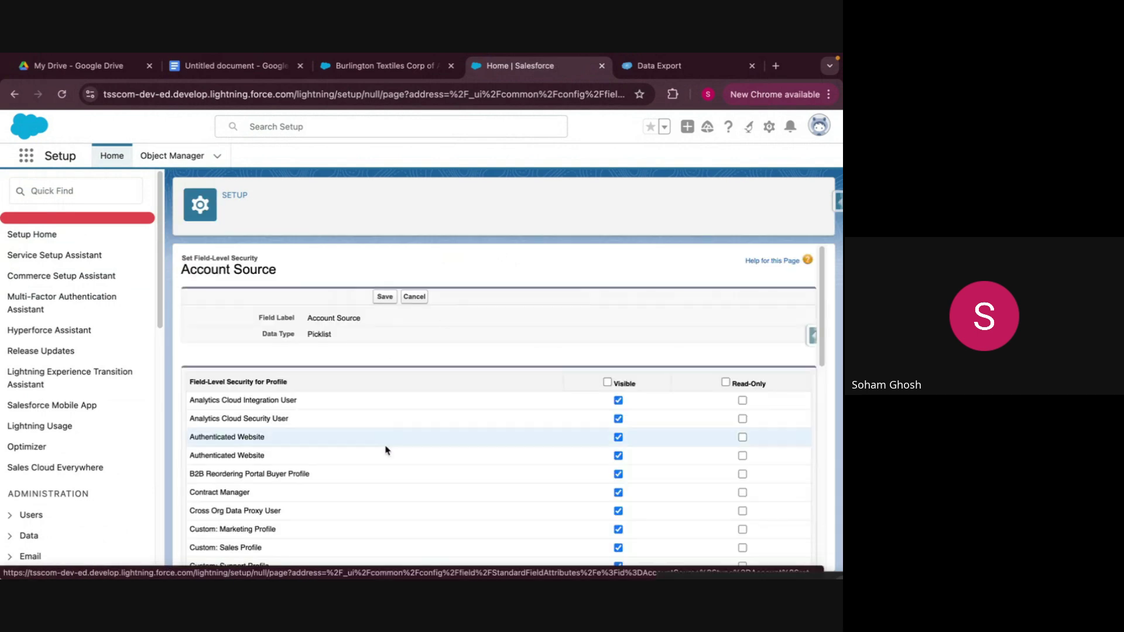
pyautogui.scroll(-10, 384, 450)
pyautogui.scroll(10, 585, 365)
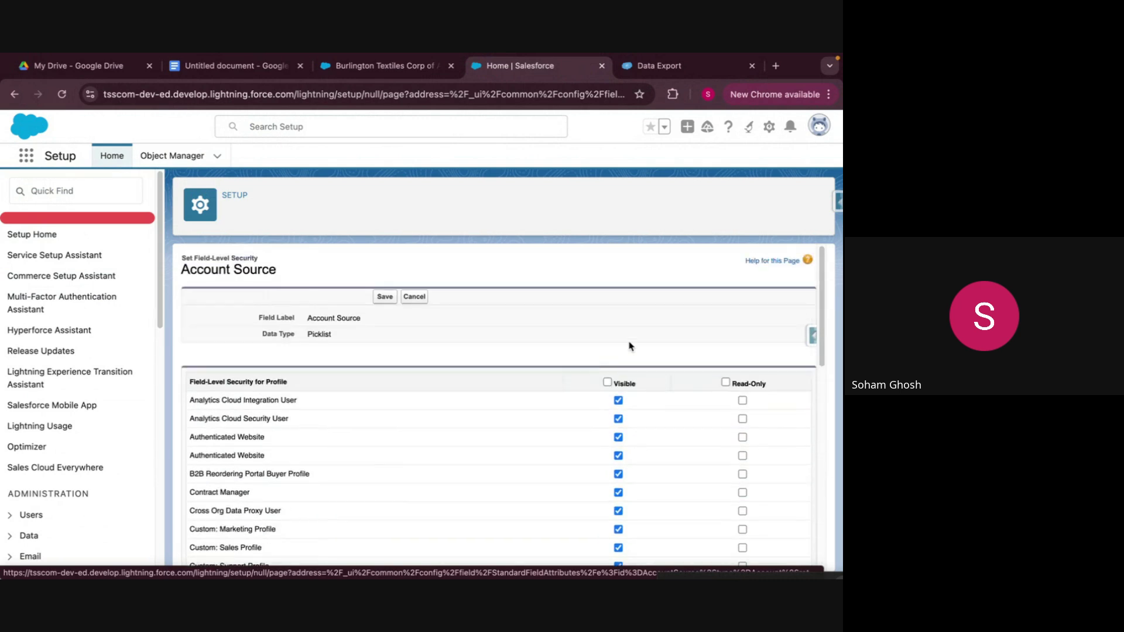
# Clear the Account Source field's visibility for all profiles, leaving it visible only for System Administrator, Standard User and Standard Platform User.
pyautogui.click(608, 382)
pyautogui.click(607, 382)
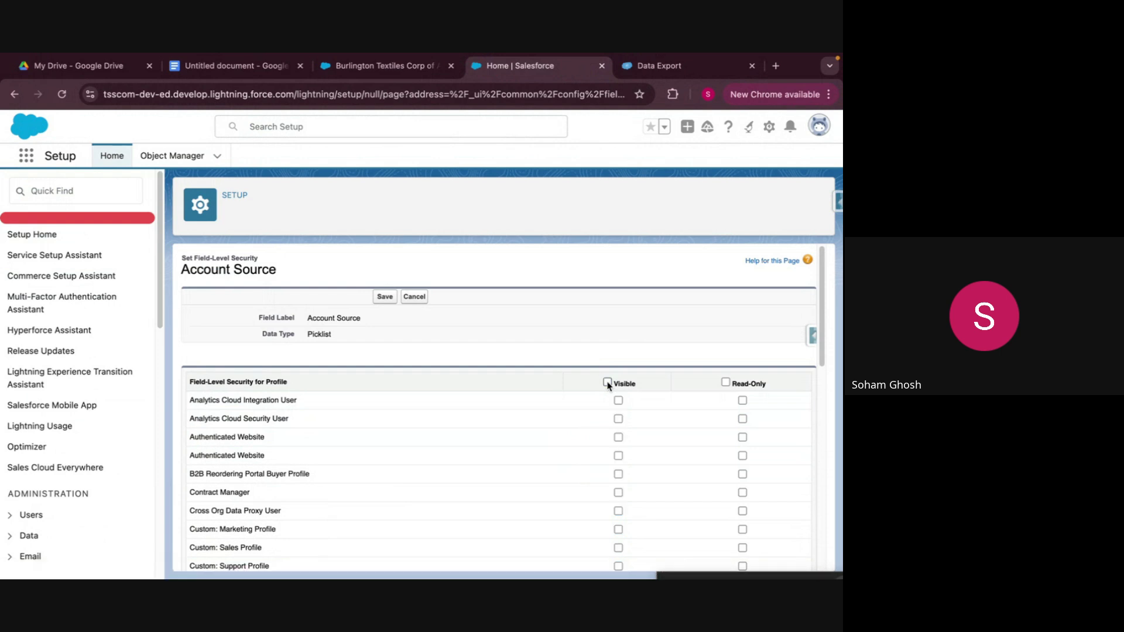
pyautogui.scroll(-8, 588, 487)
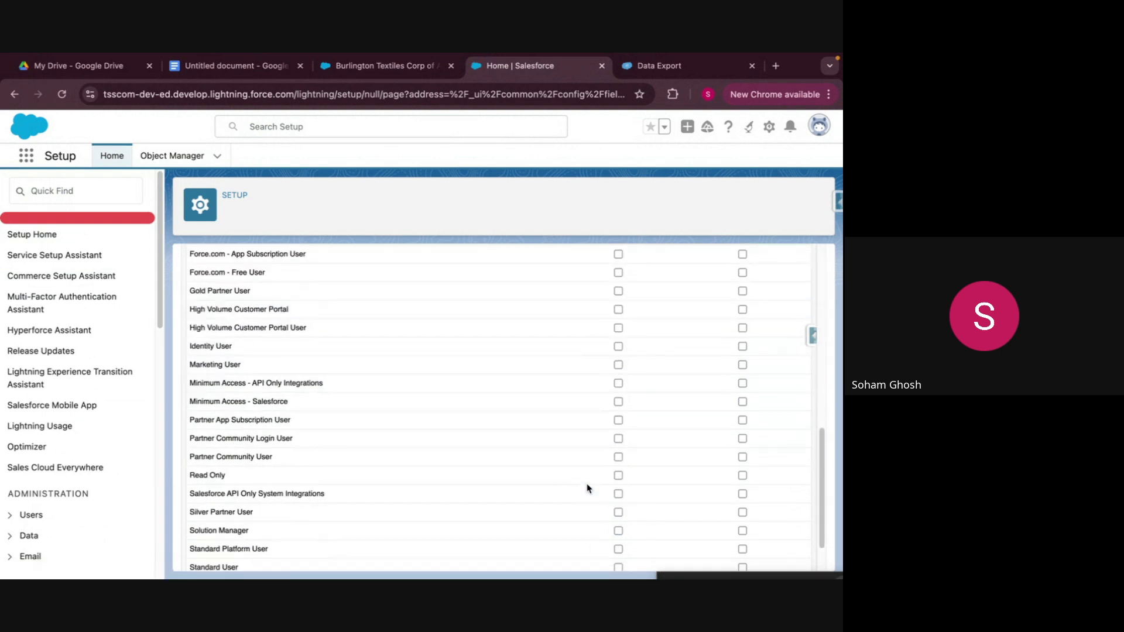
pyautogui.scroll(-2, 587, 488)
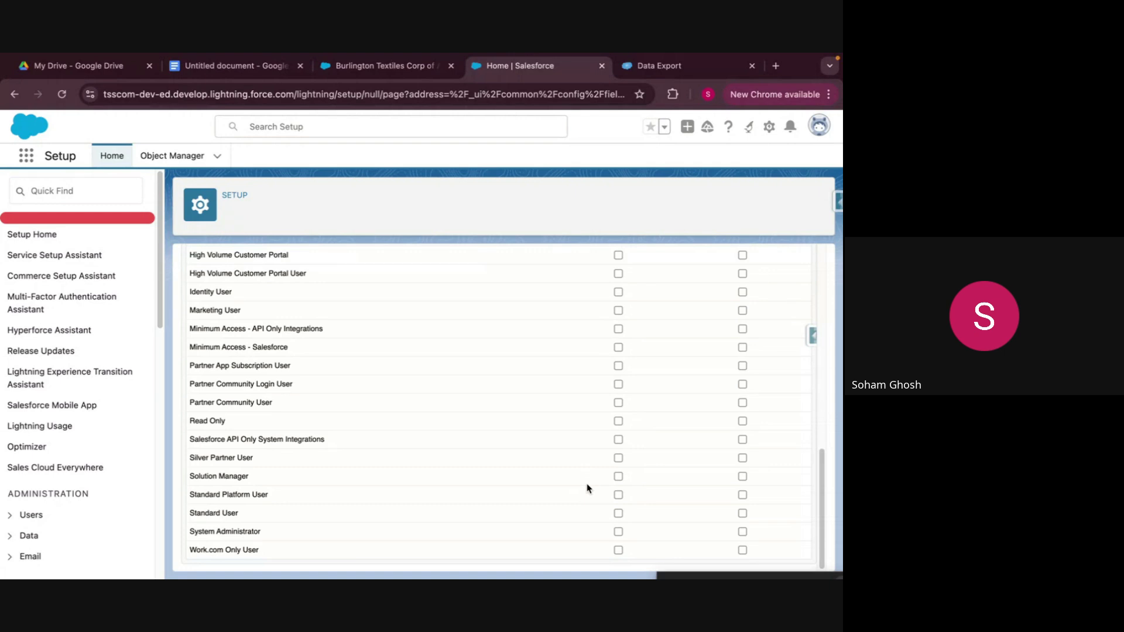
pyautogui.click(618, 533)
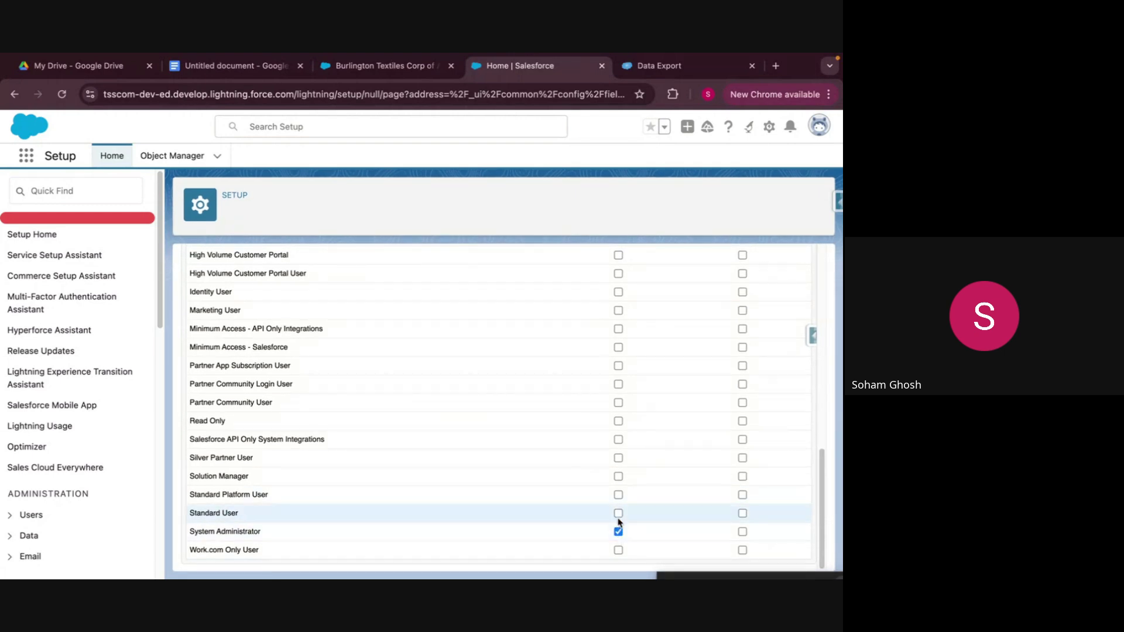
pyautogui.click(619, 513)
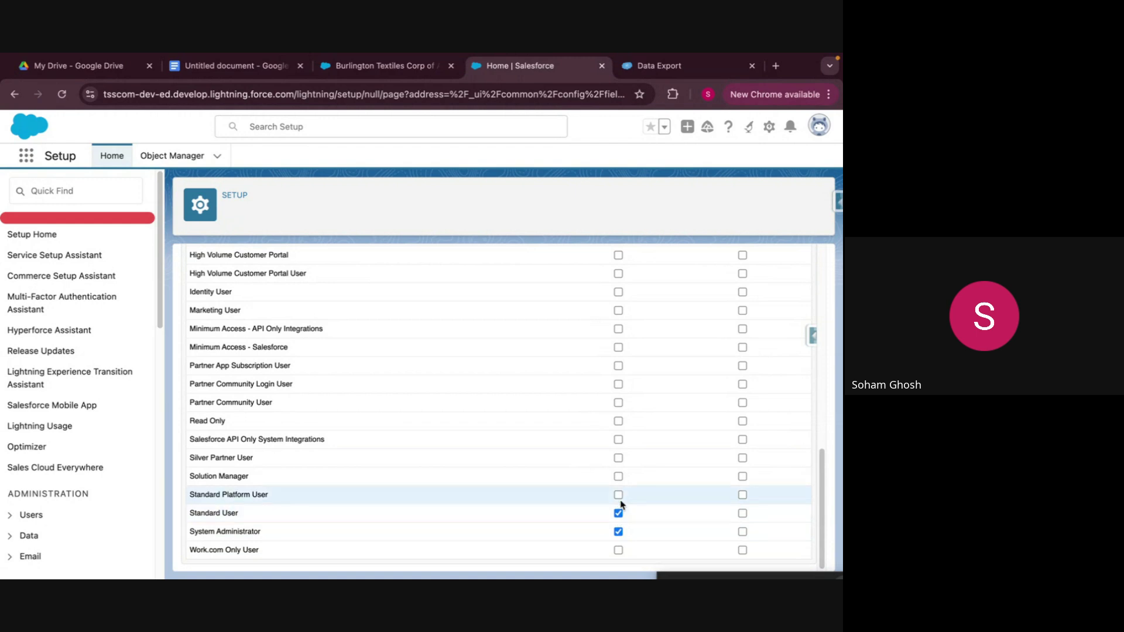
pyautogui.click(619, 496)
pyautogui.scroll(15, 619, 497)
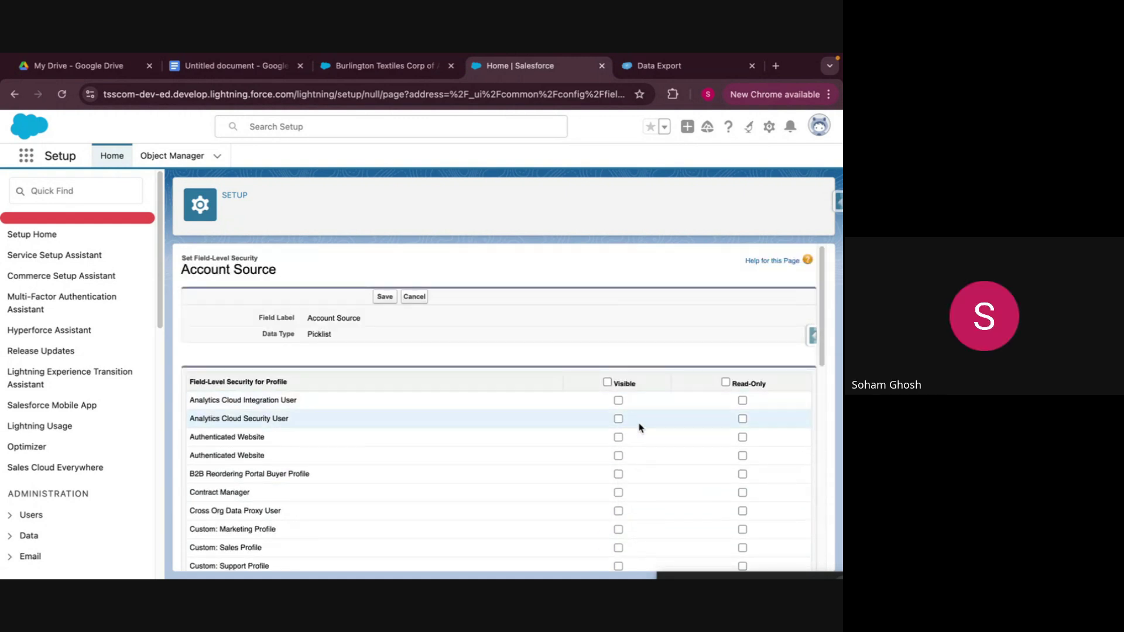
pyautogui.scroll(-1, 591, 445)
pyautogui.scroll(-15, 590, 445)
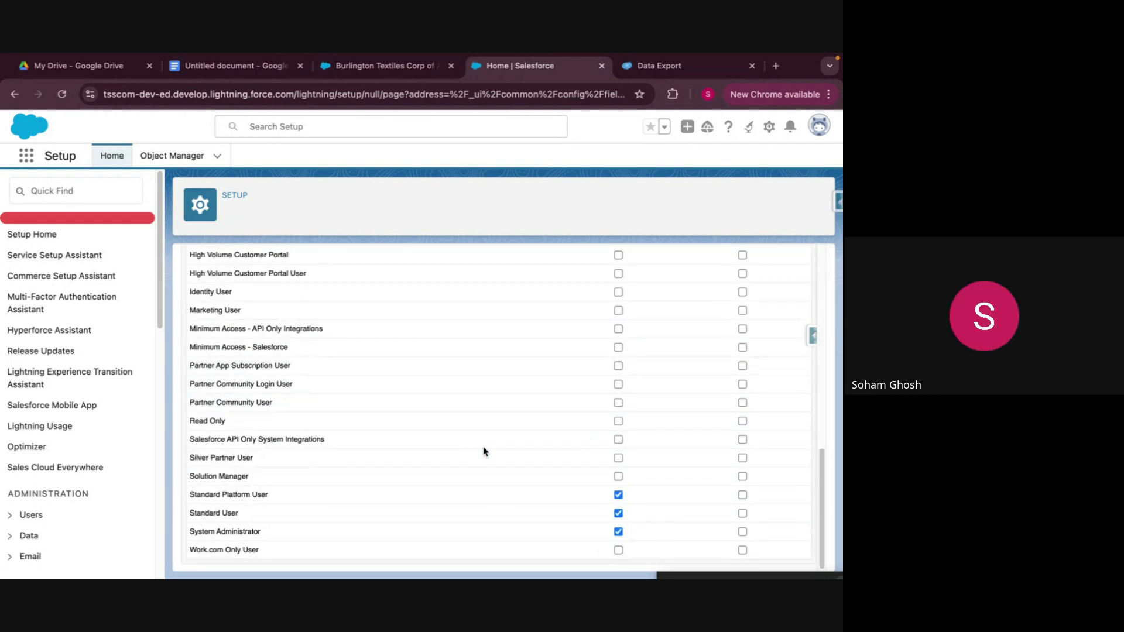
pyautogui.scroll(15, 484, 452)
pyautogui.scroll(-15, 474, 427)
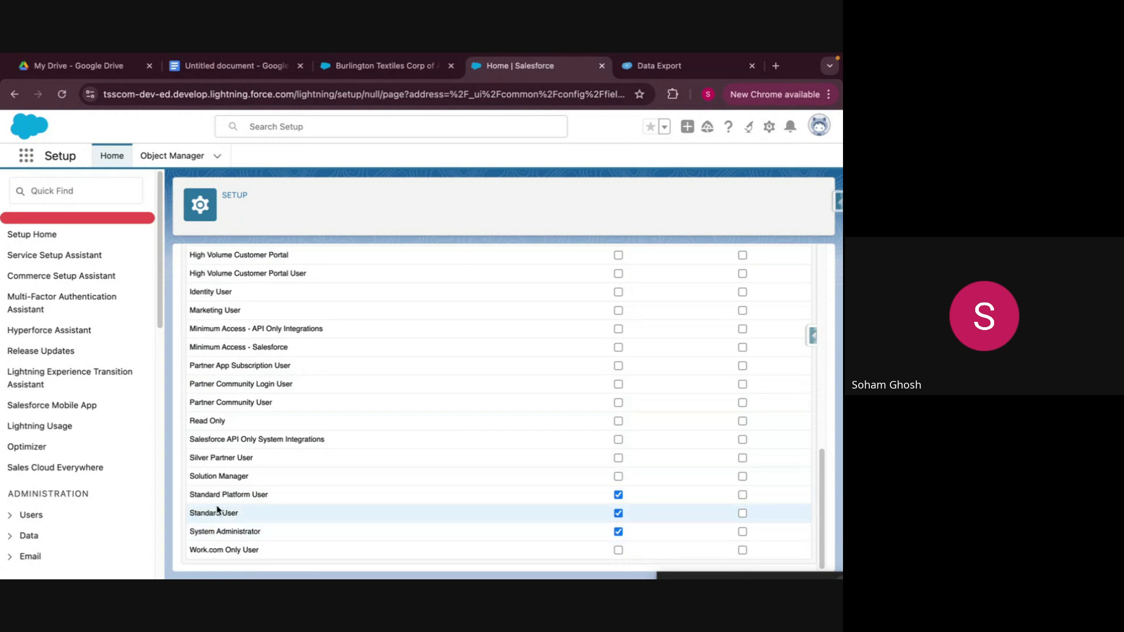
# Make the Account Source field read-only for the Standard Platform User profile and save the field-level security settings.
pyautogui.moveTo(193, 494); pyautogui.dragTo(295, 496)
pyautogui.click(295, 496)
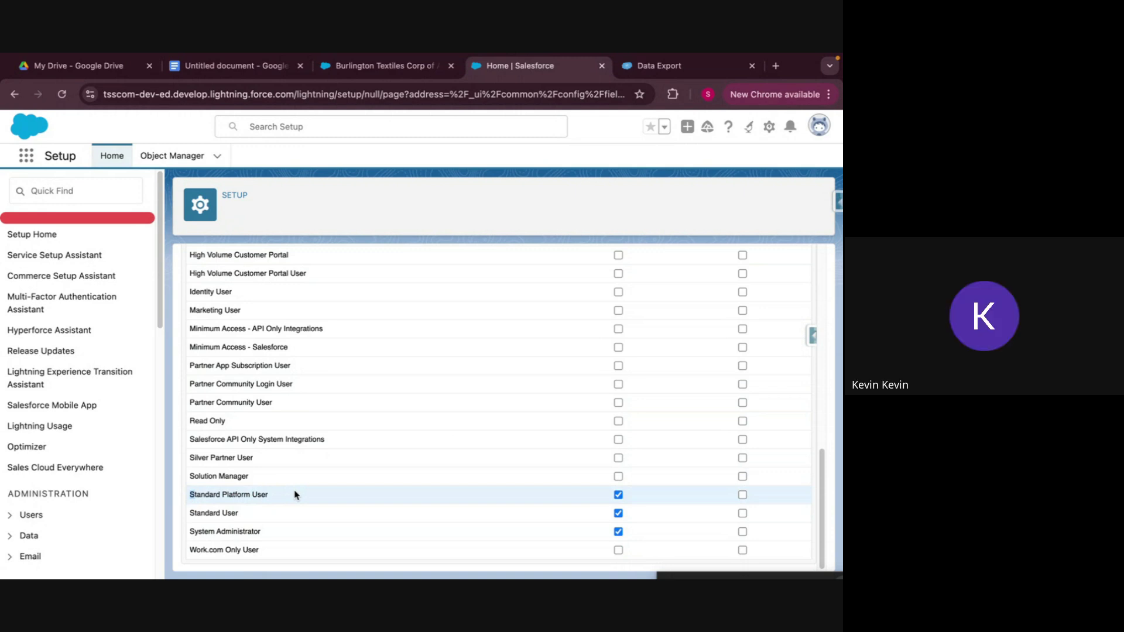
pyautogui.scroll(10, 295, 495)
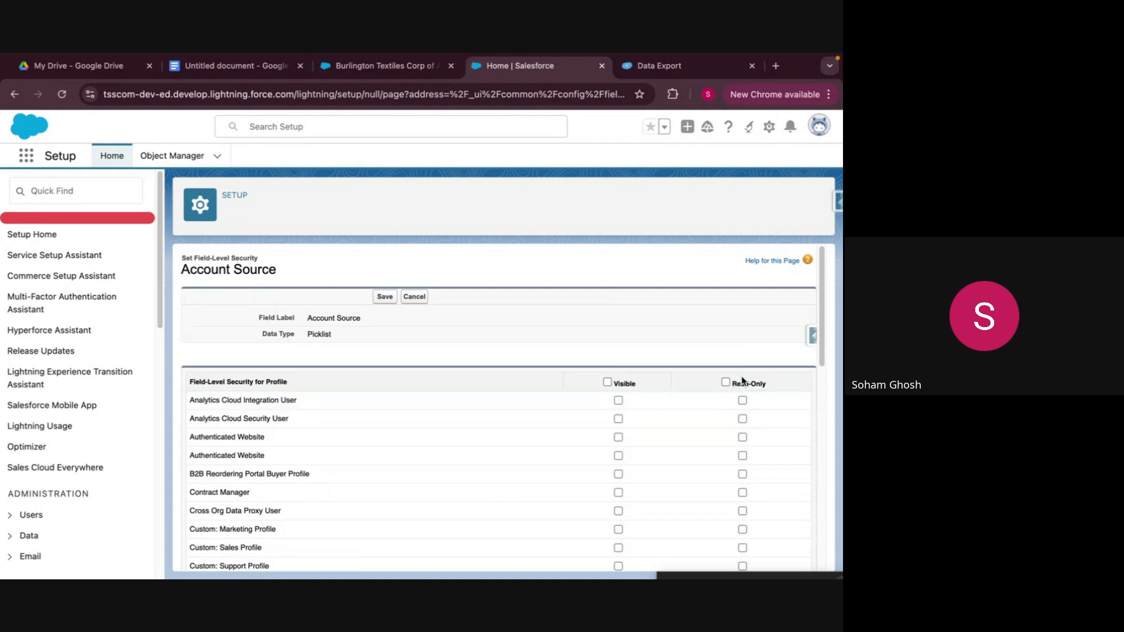
pyautogui.scroll(-10, 739, 401)
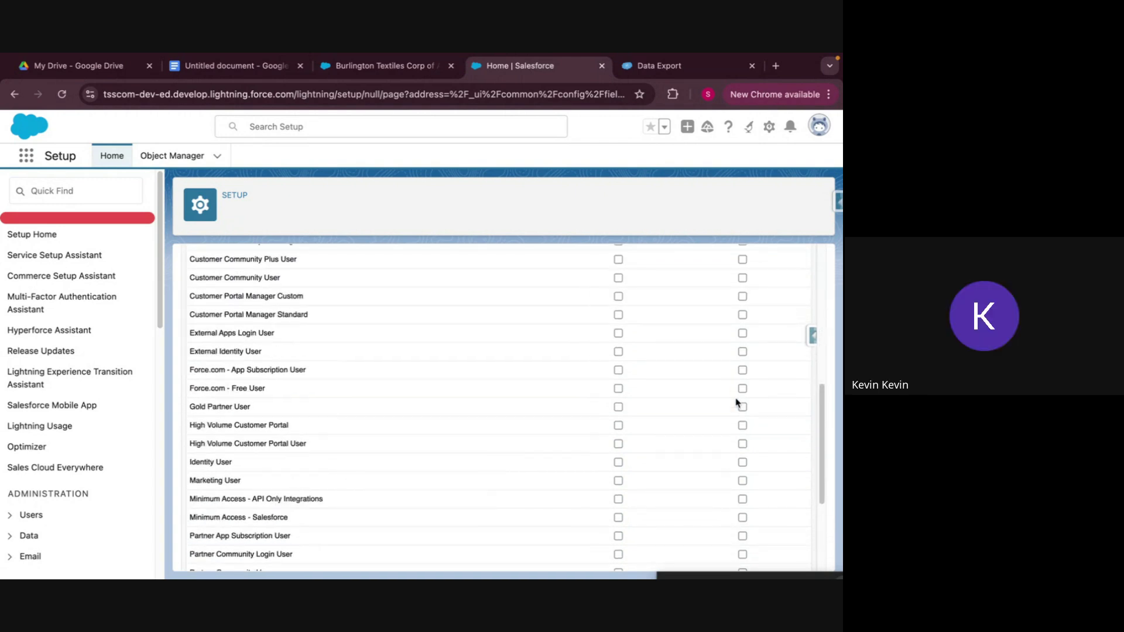
pyautogui.scroll(-2, 738, 401)
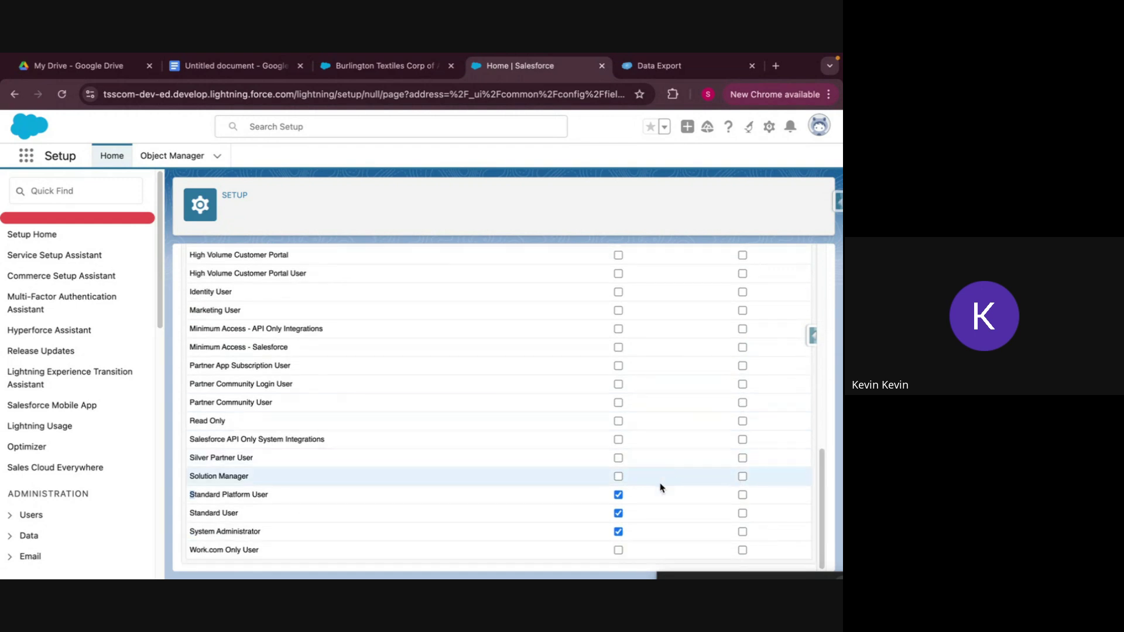
pyautogui.click(743, 496)
pyautogui.moveTo(399, 551)
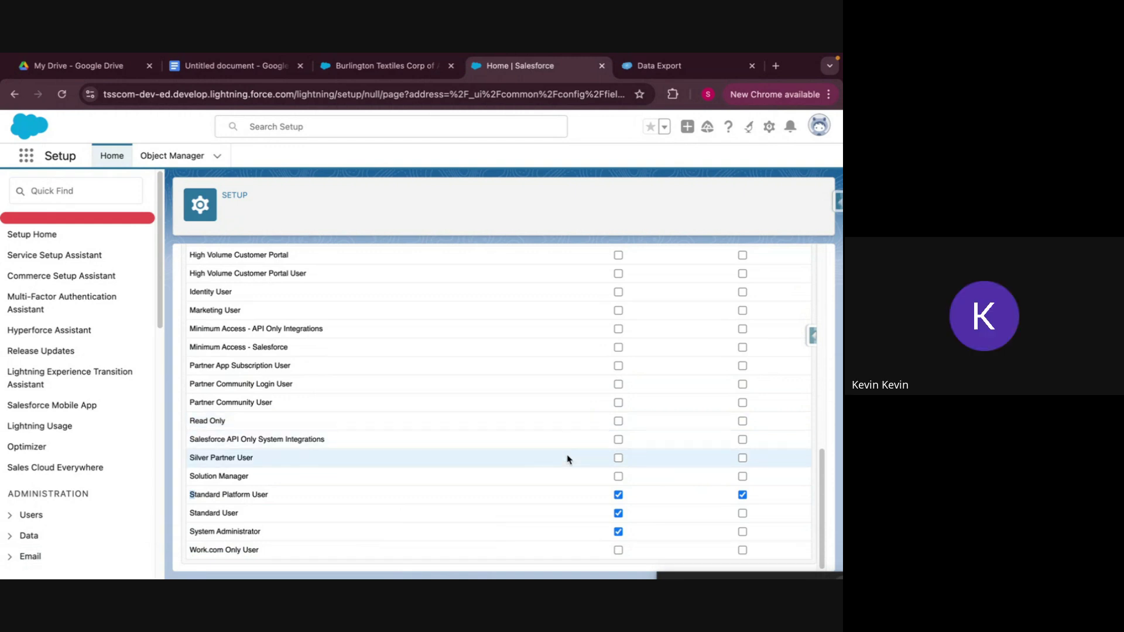
pyautogui.scroll(10, 567, 460)
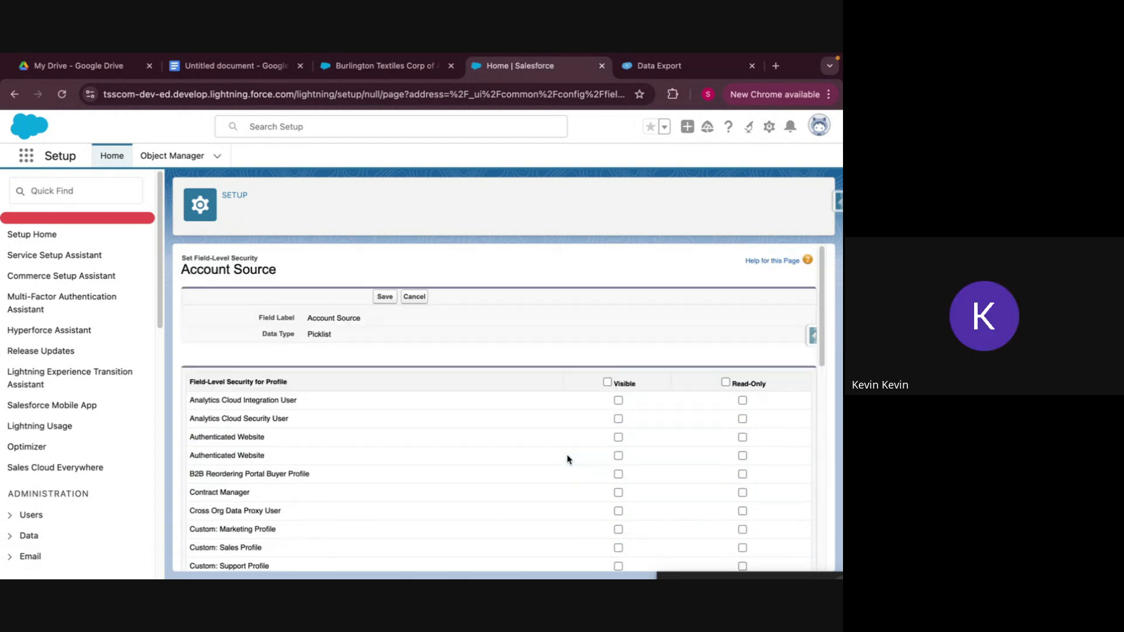
pyautogui.click(385, 297)
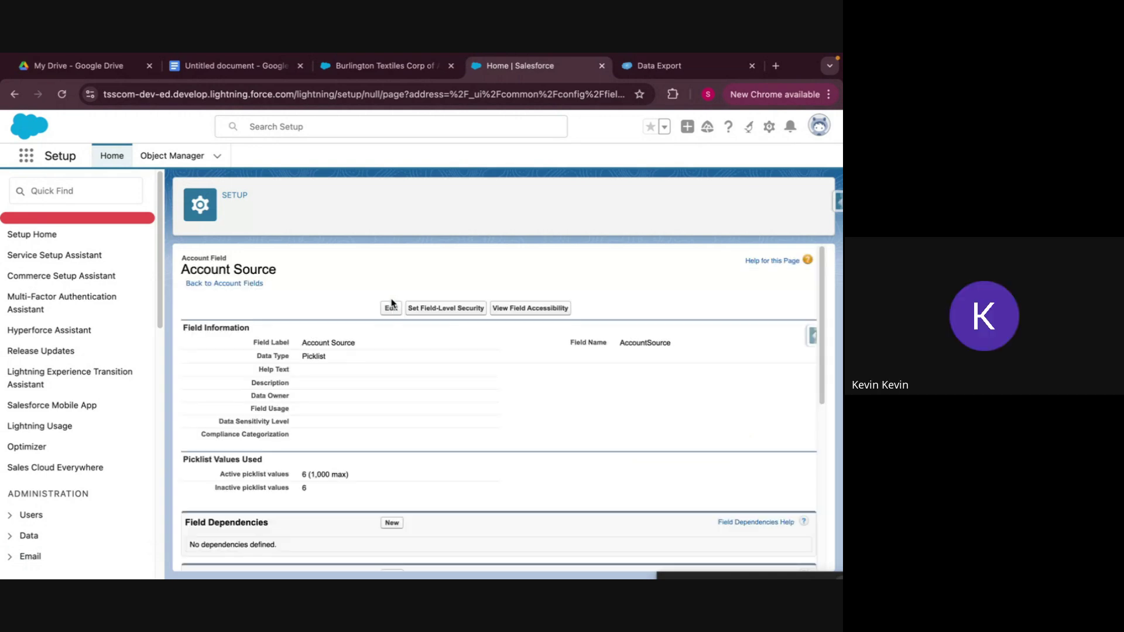
# Search Setup for "profile", open the Profiles list, and open the Standard User profile.
pyautogui.click(82, 194)
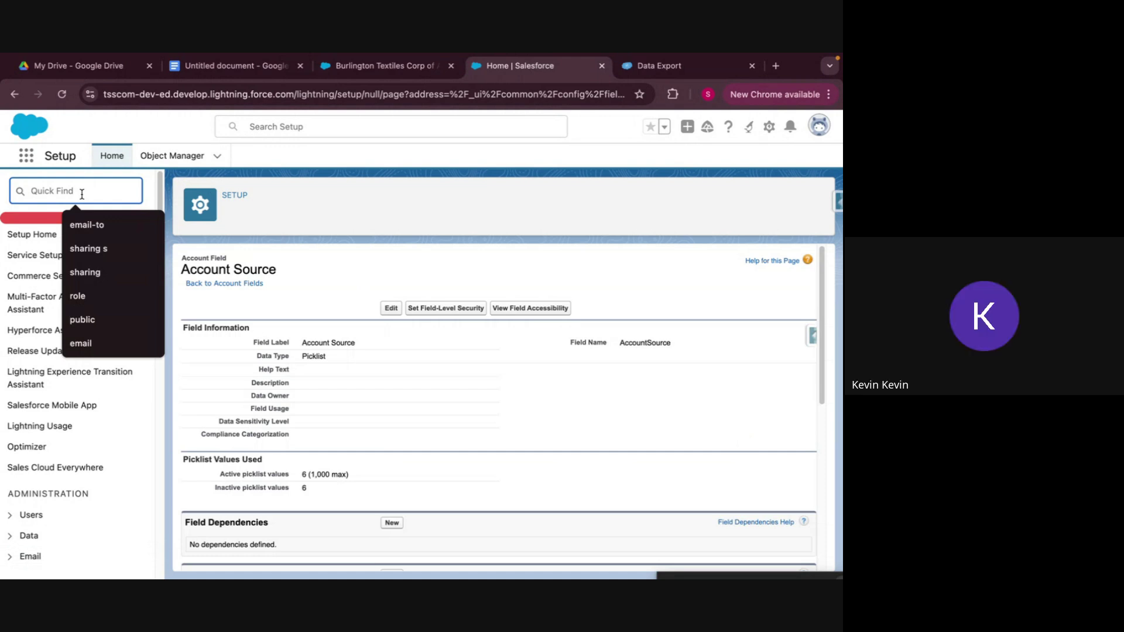
pyautogui.write('profile')
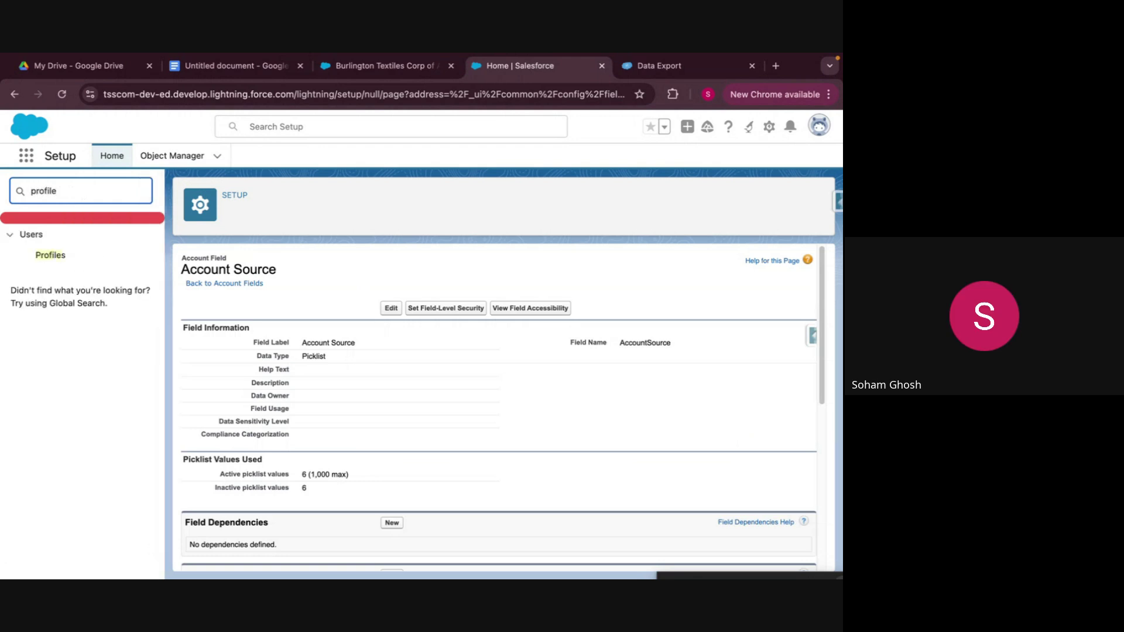
pyautogui.click(48, 256)
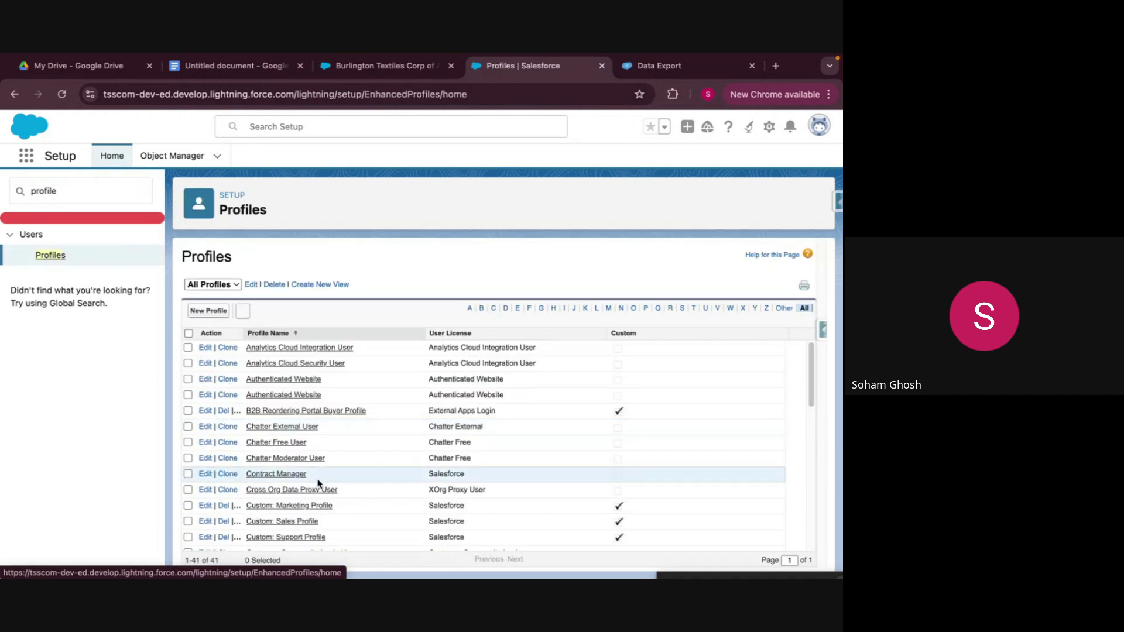
pyautogui.scroll(-5, 319, 483)
pyautogui.scroll(-6, 319, 484)
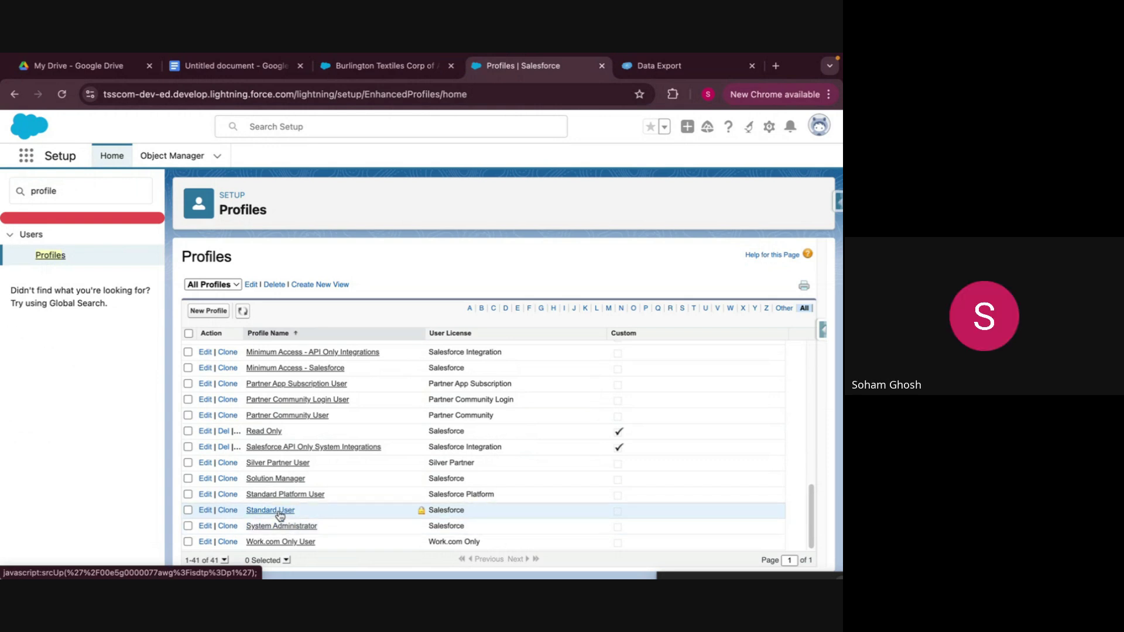
pyautogui.click(278, 512)
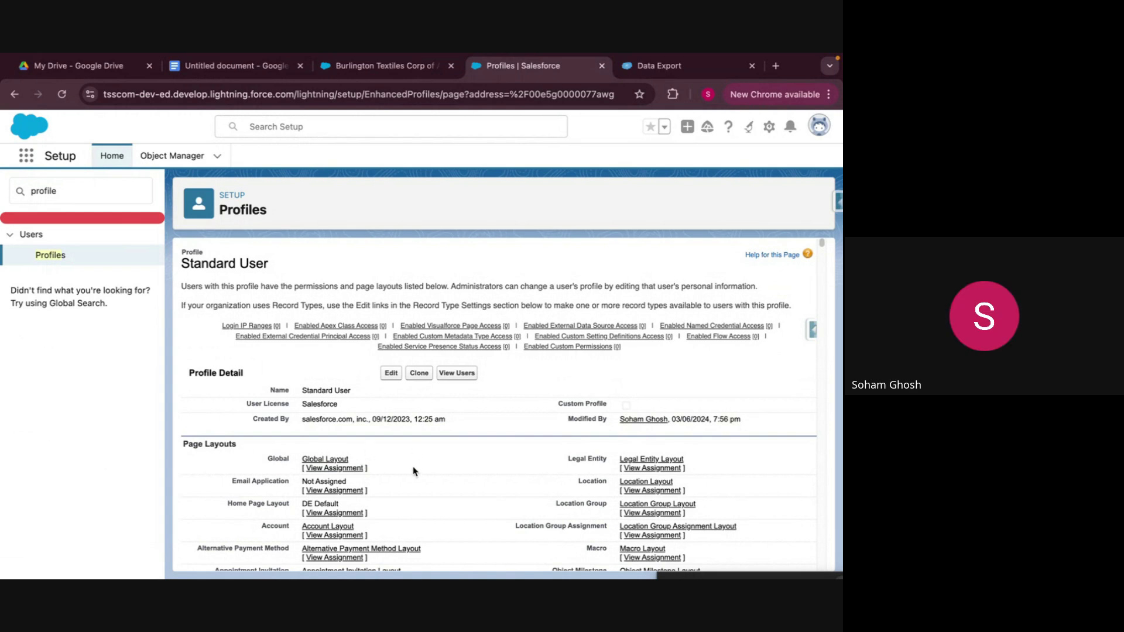
# Open the Standard User profile for editing, examine its Standard Object Permissions, and cancel without changes.
pyautogui.scroll(-5, 414, 471)
pyautogui.scroll(5, 413, 472)
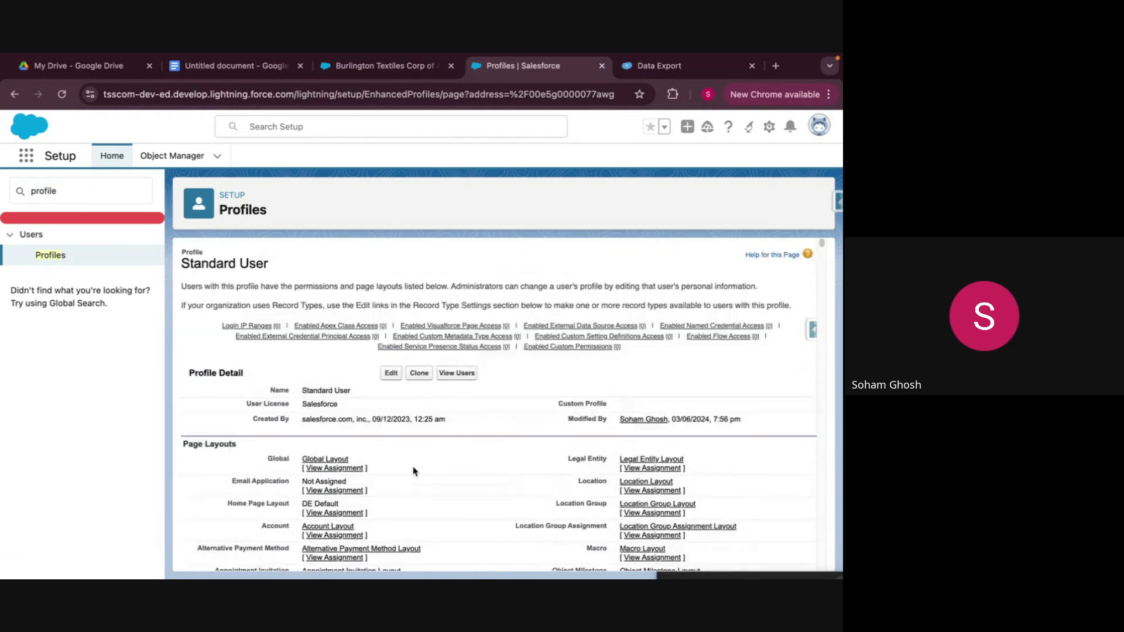
pyautogui.click(391, 373)
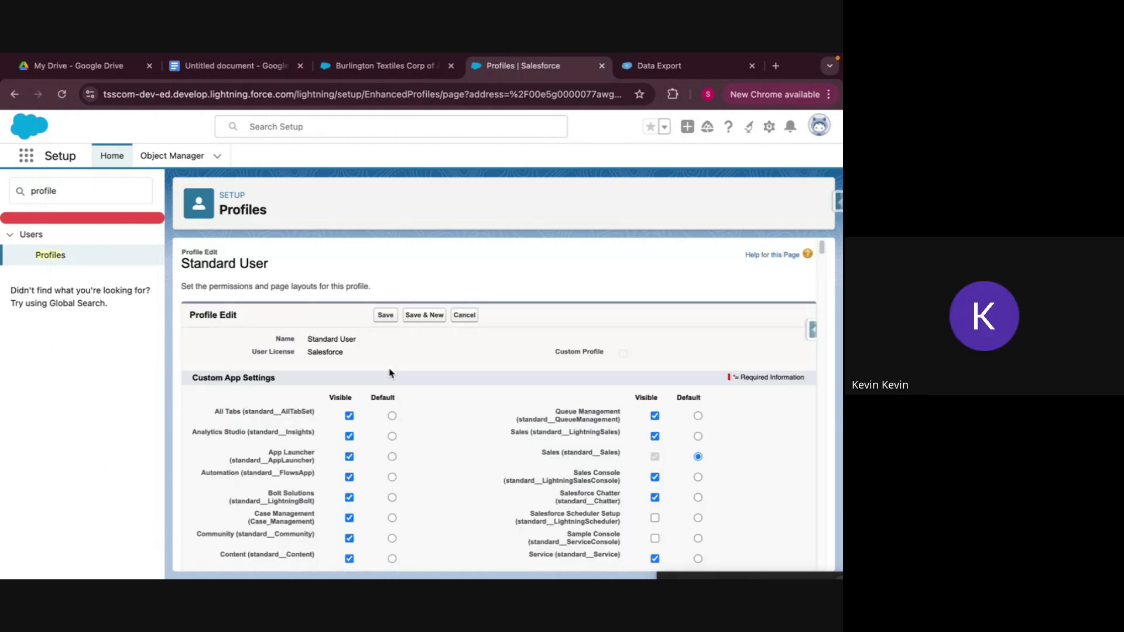
pyautogui.scroll(-20, 279, 544)
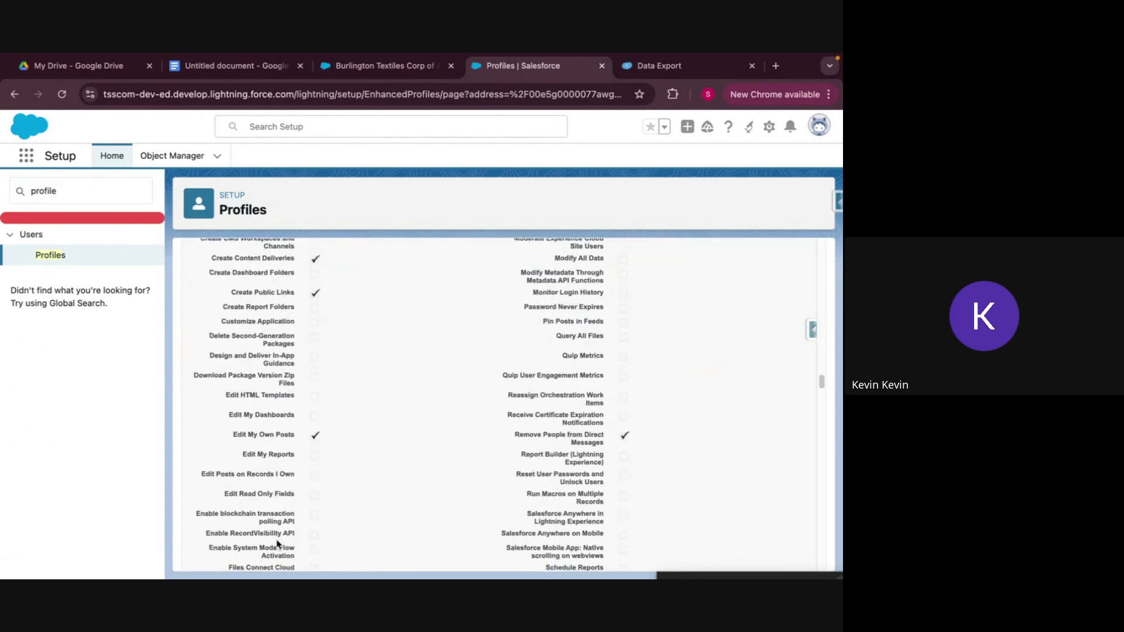
pyautogui.scroll(-15, 278, 544)
pyautogui.scroll(3, 258, 515)
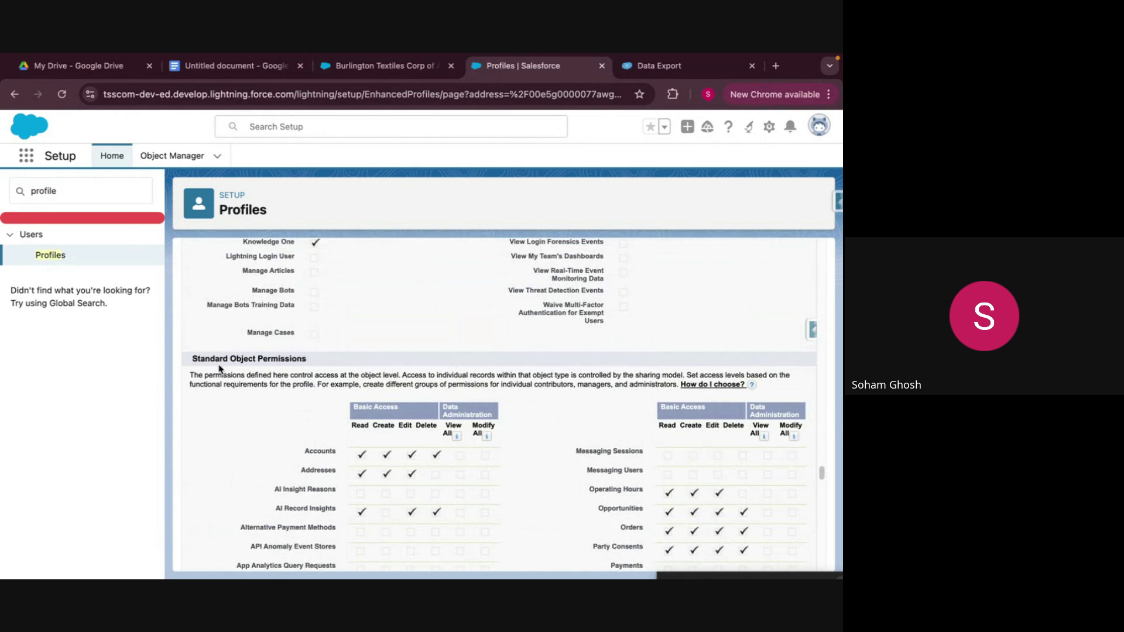
pyautogui.moveTo(202, 363); pyautogui.dragTo(312, 371)
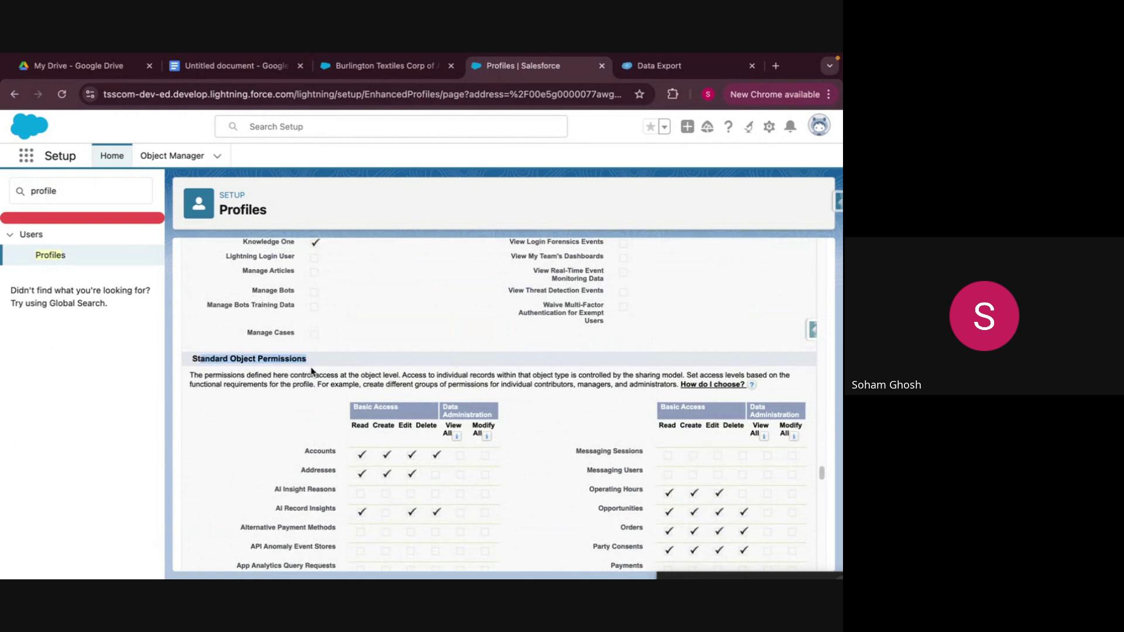
pyautogui.scroll(-2, 324, 440)
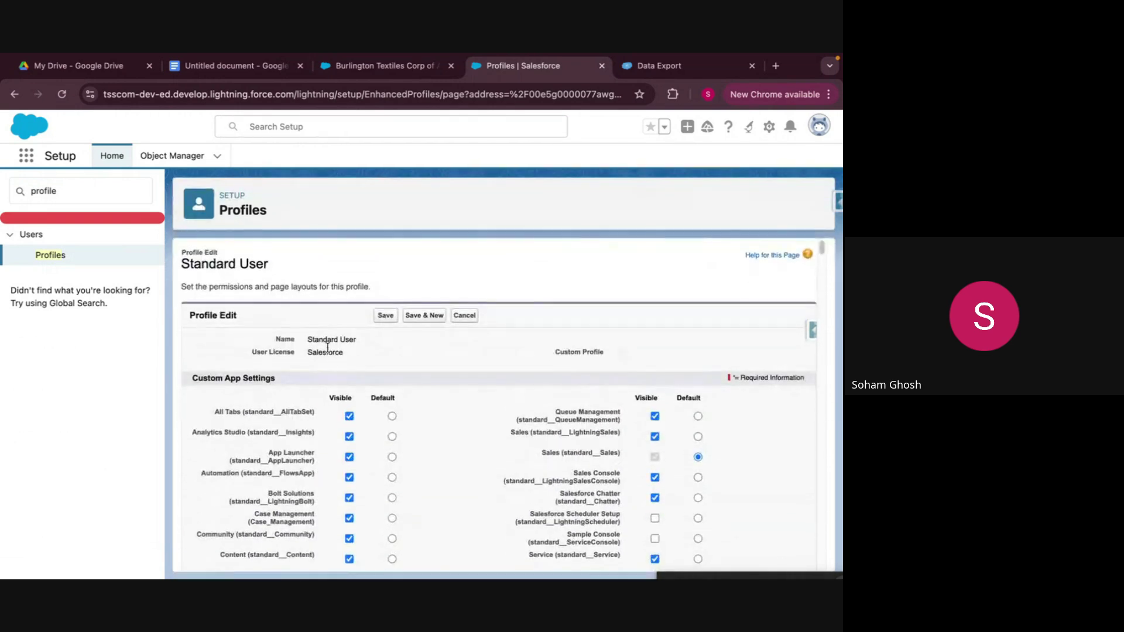
pyautogui.moveTo(180, 264); pyautogui.dragTo(290, 270)
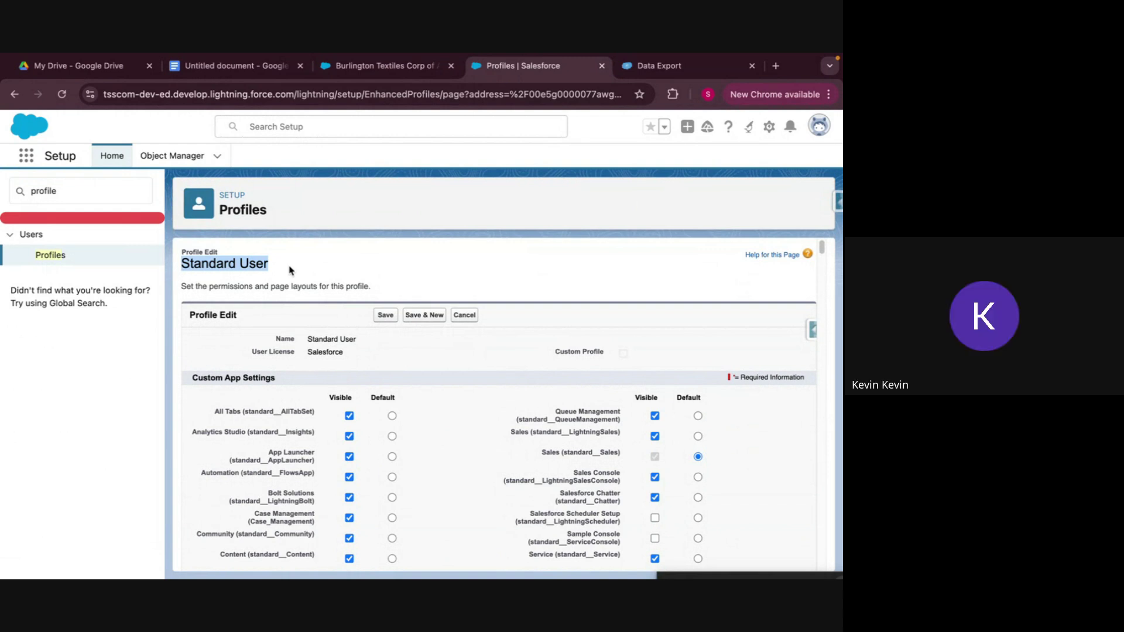
pyautogui.click(465, 316)
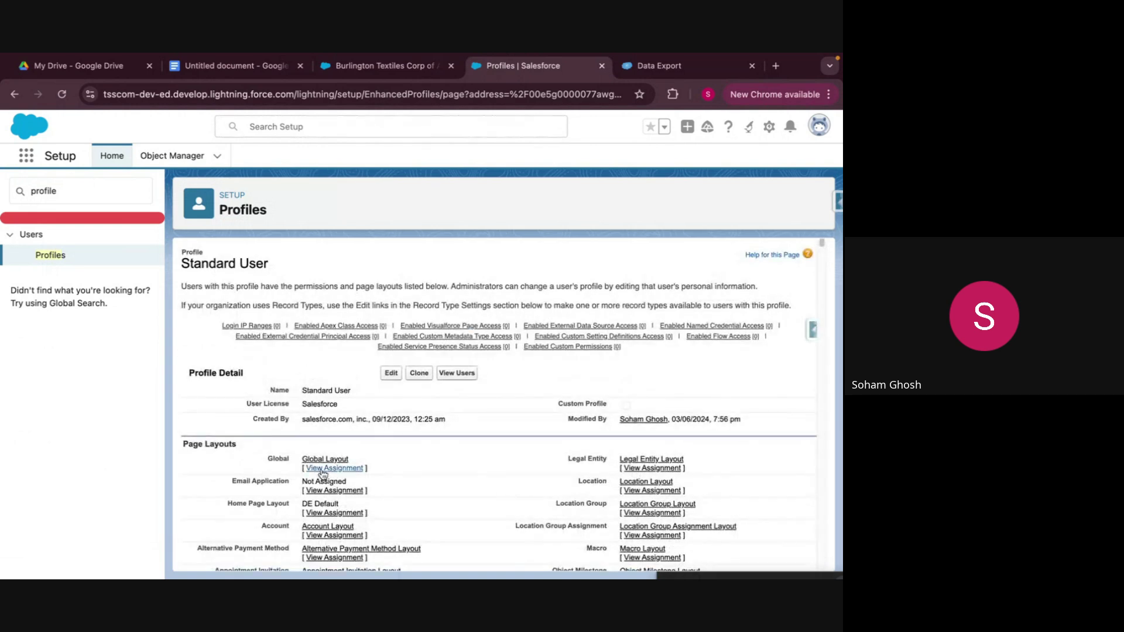
# Return to the Profiles list and open Custom: Sales Profile for editing.
pyautogui.scroll(-10, 322, 475)
pyautogui.scroll(10, 323, 474)
pyautogui.click(49, 256)
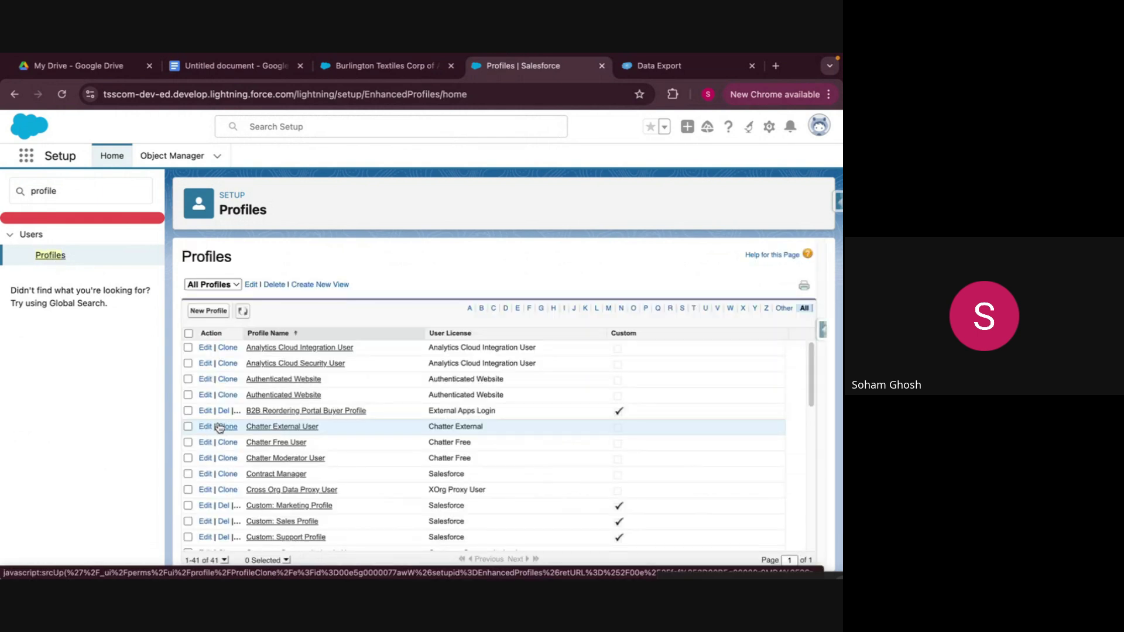
pyautogui.scroll(-3, 219, 428)
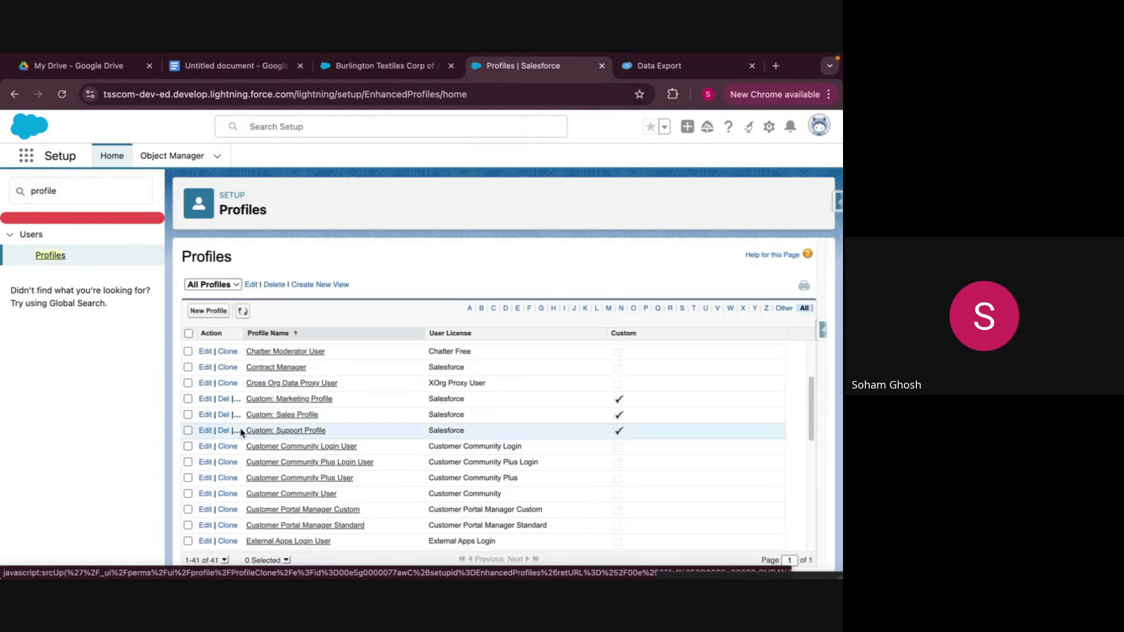
pyautogui.click(274, 416)
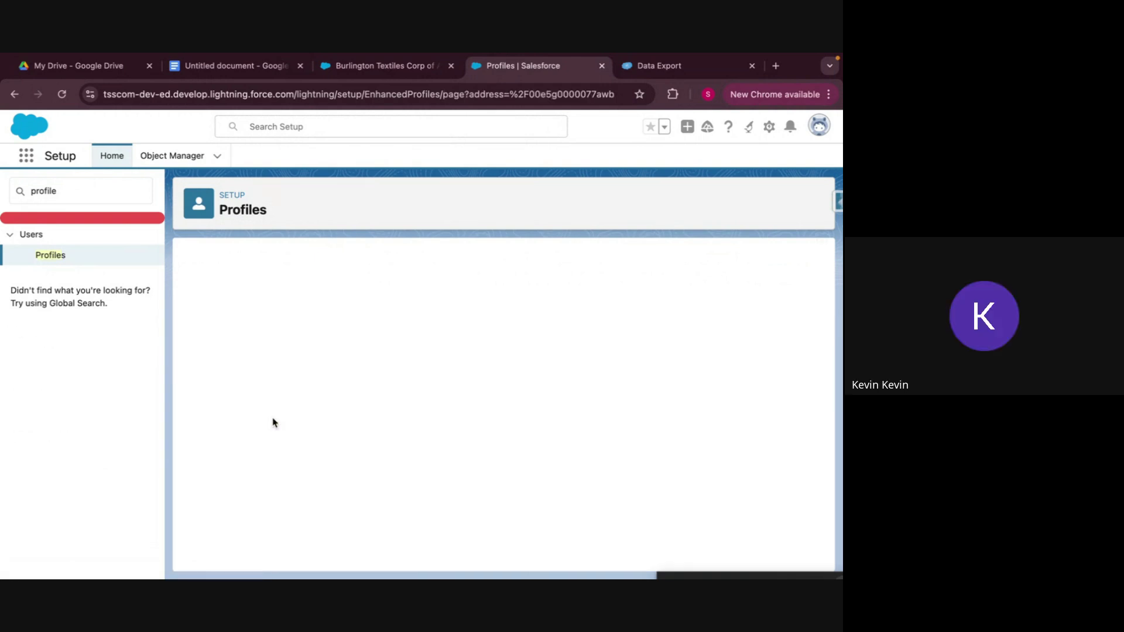
pyautogui.click(393, 375)
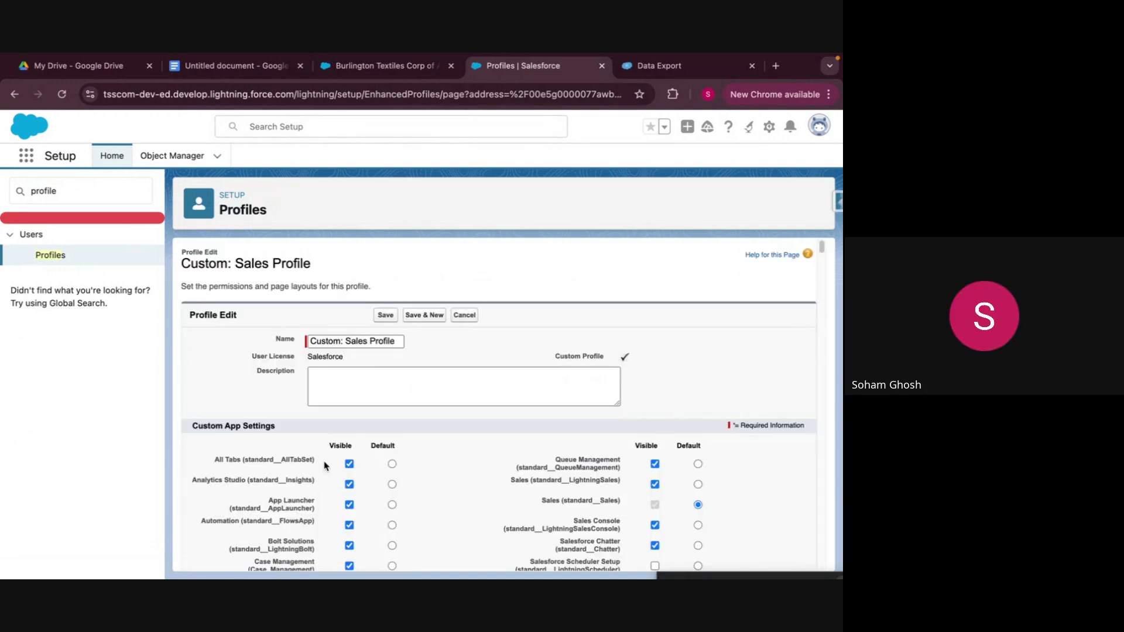
# Restrict the Accounts object permissions in Custom: Sales Profile to Read by clearing Create, Edit and Delete.
pyautogui.scroll(-15, 325, 466)
pyautogui.scroll(-20, 325, 467)
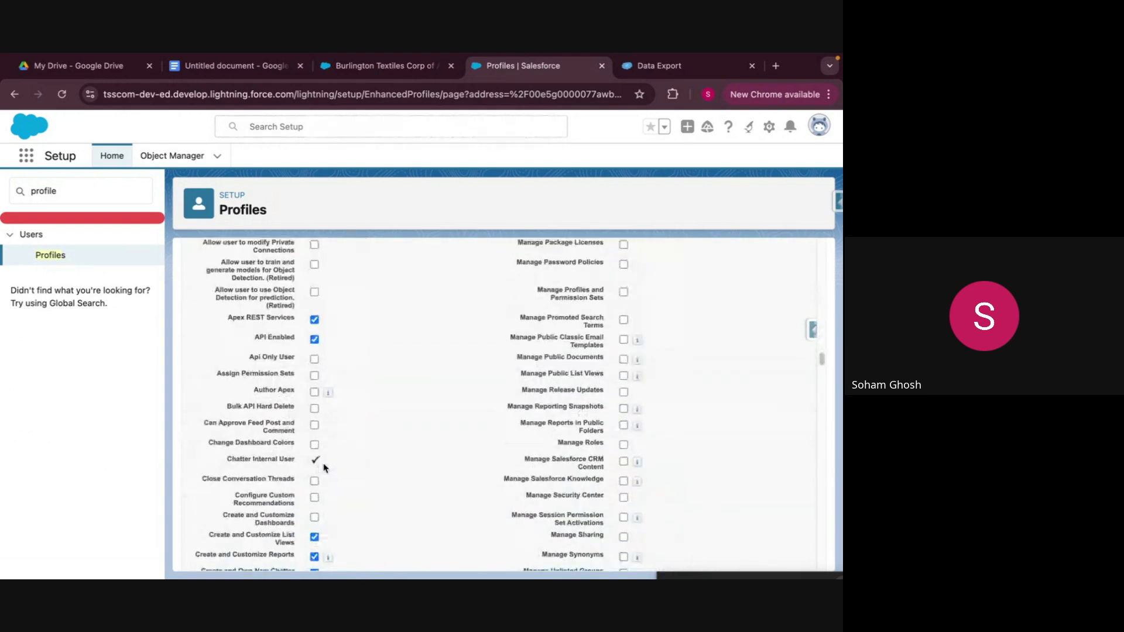
pyautogui.scroll(4, 325, 466)
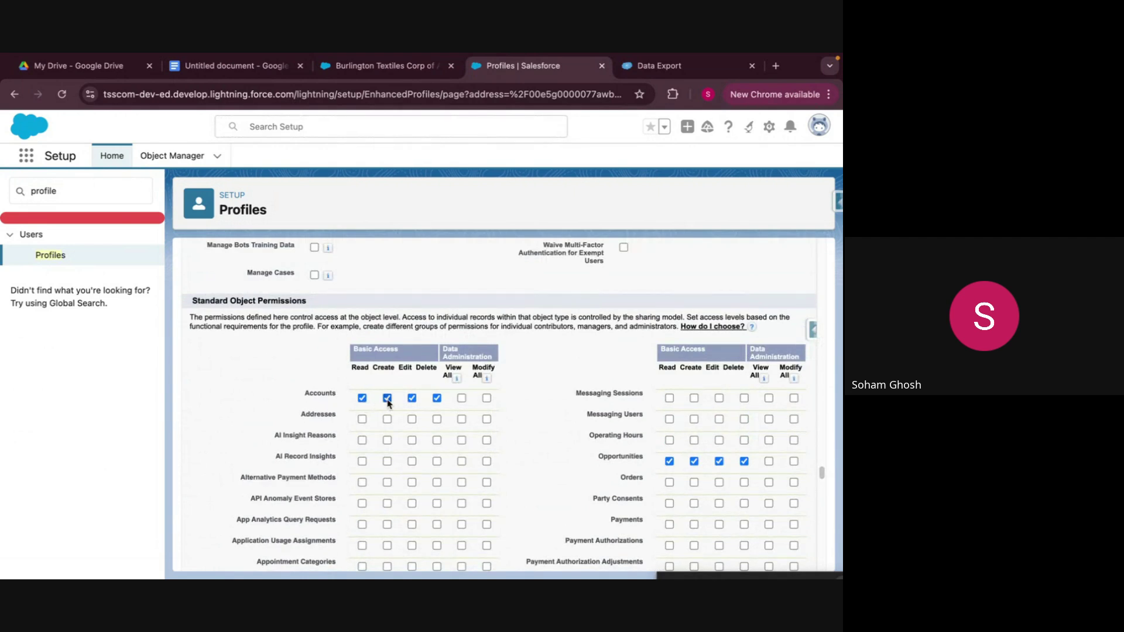
pyautogui.click(388, 399)
pyautogui.click(413, 400)
pyautogui.moveTo(488, 379)
pyautogui.moveTo(444, 367); pyautogui.dragTo(473, 381)
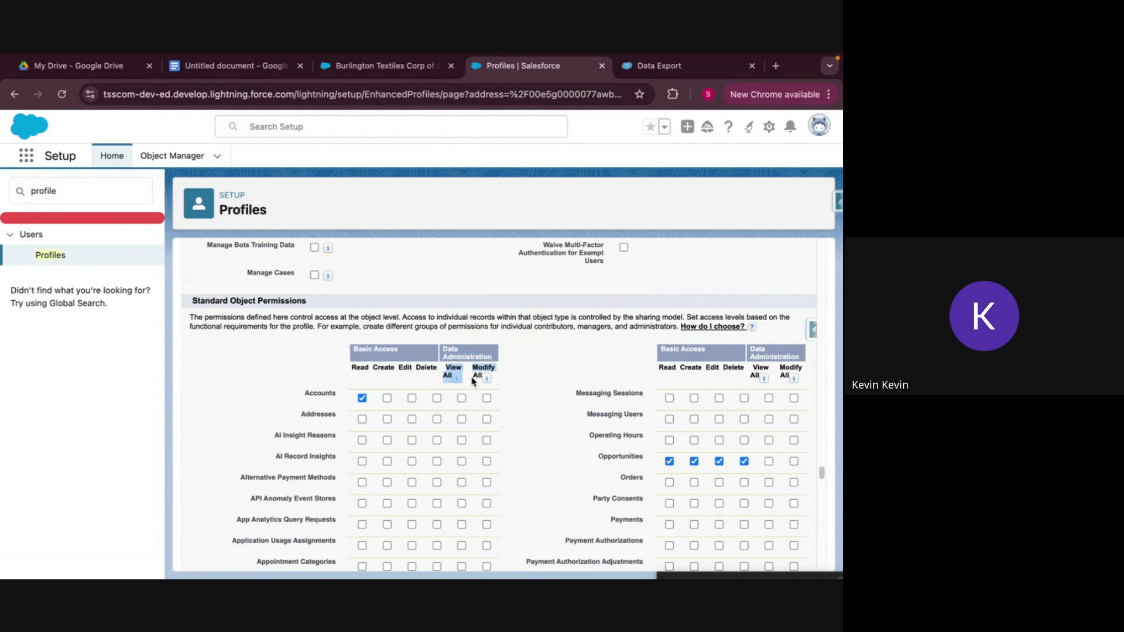
# Try View All and Modify All for Accounts in the profile, and clear them again together with Delete and Edit.
pyautogui.click(461, 398)
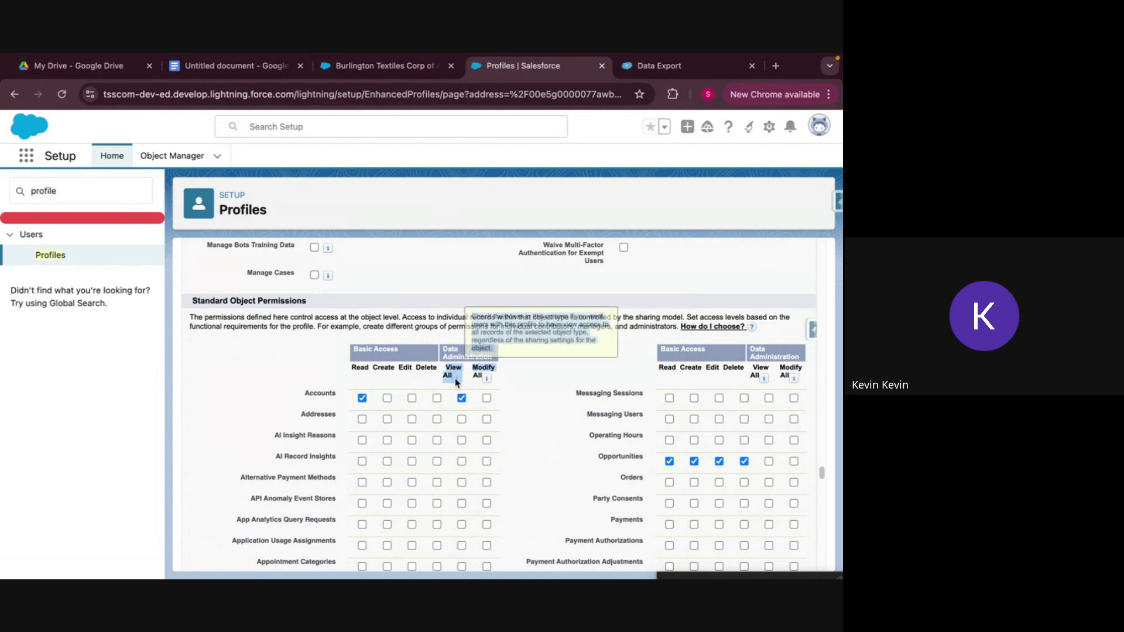
pyautogui.click(426, 375)
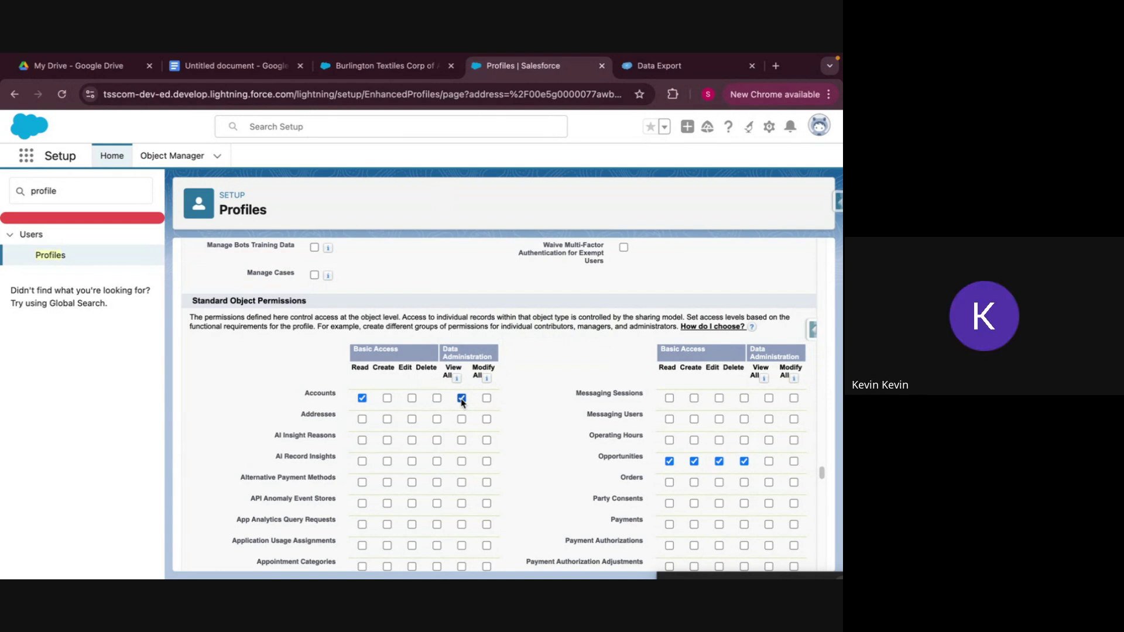
pyautogui.click(487, 399)
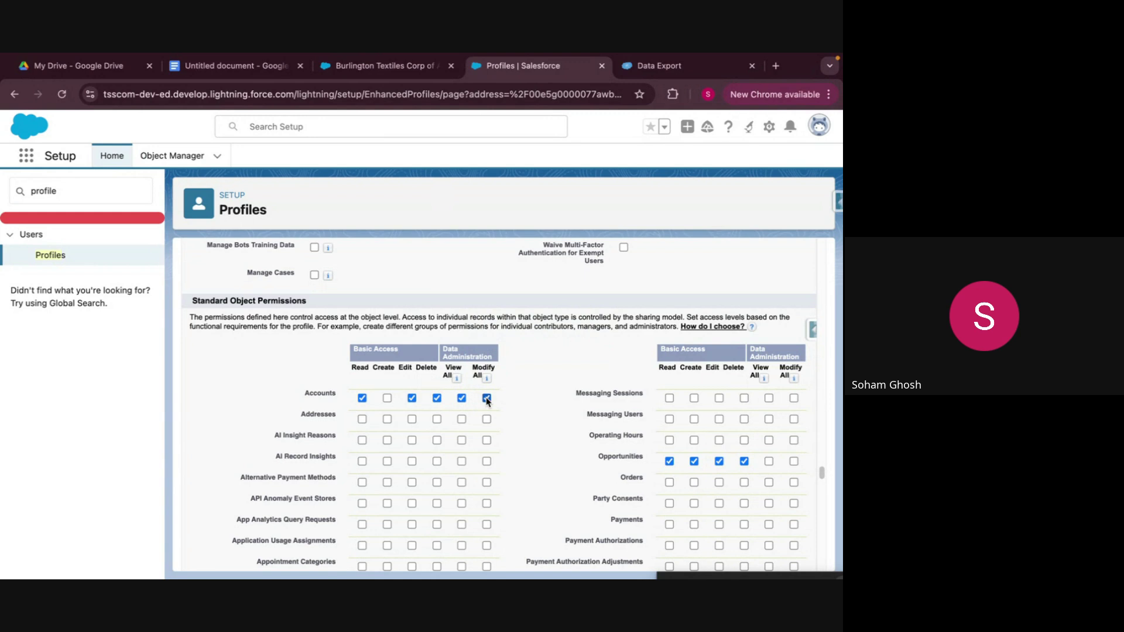
pyautogui.click(462, 398)
pyautogui.moveTo(447, 367); pyautogui.dragTo(466, 378)
pyautogui.click(536, 377)
pyautogui.click(437, 398)
pyautogui.click(412, 398)
# Save the permission changes to Custom: Sales Profile.
pyautogui.scroll(15, 368, 394)
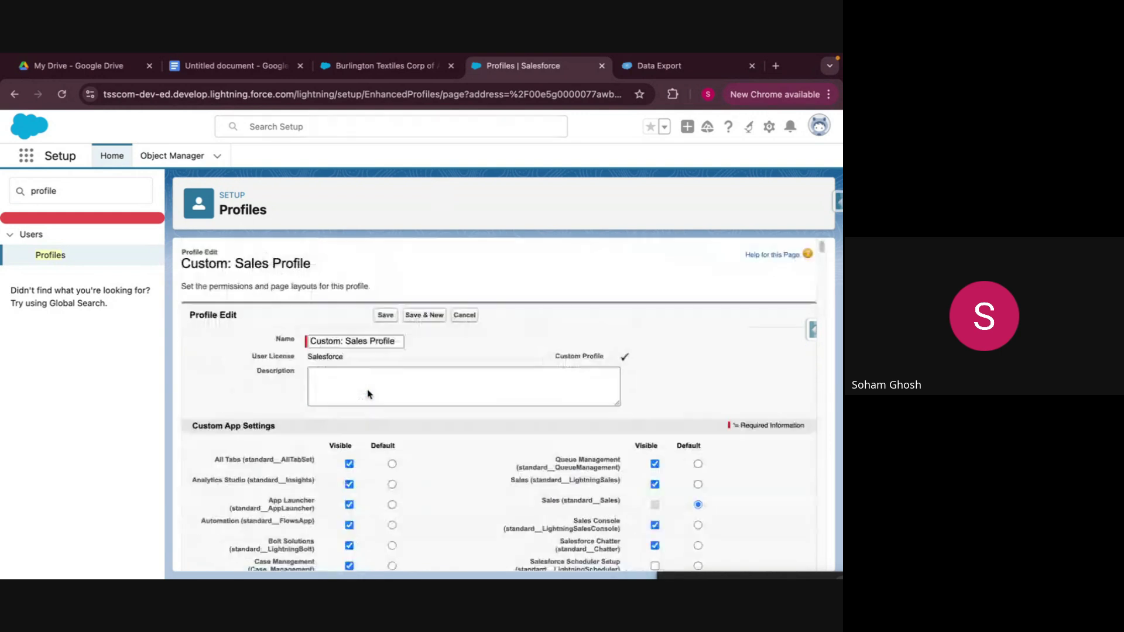
pyautogui.click(386, 315)
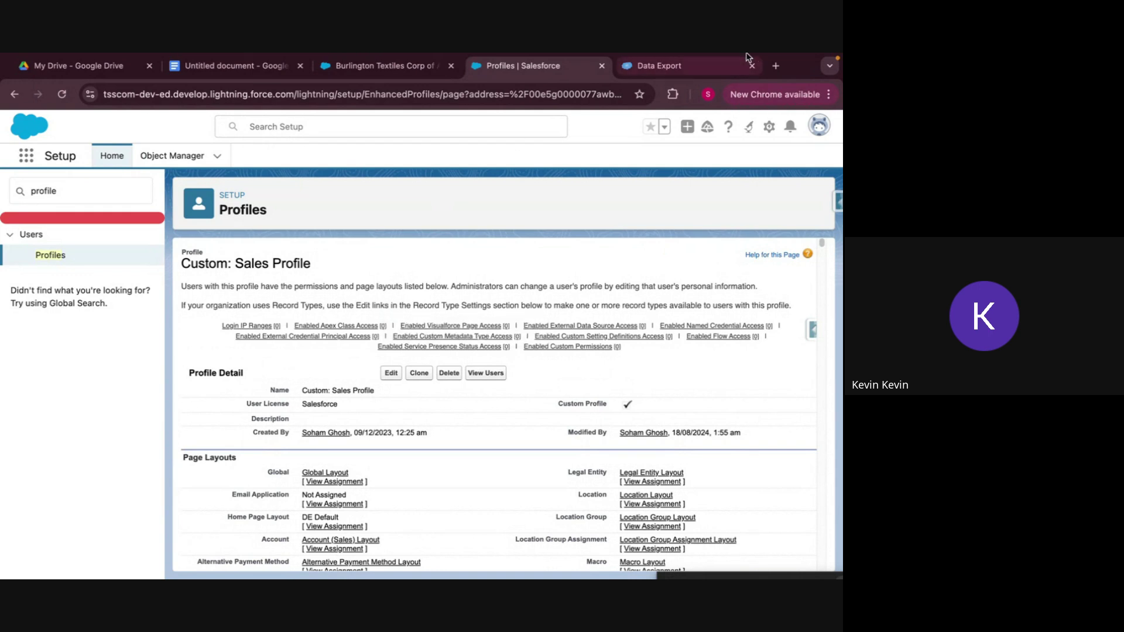
pyautogui.moveTo(599, 350)
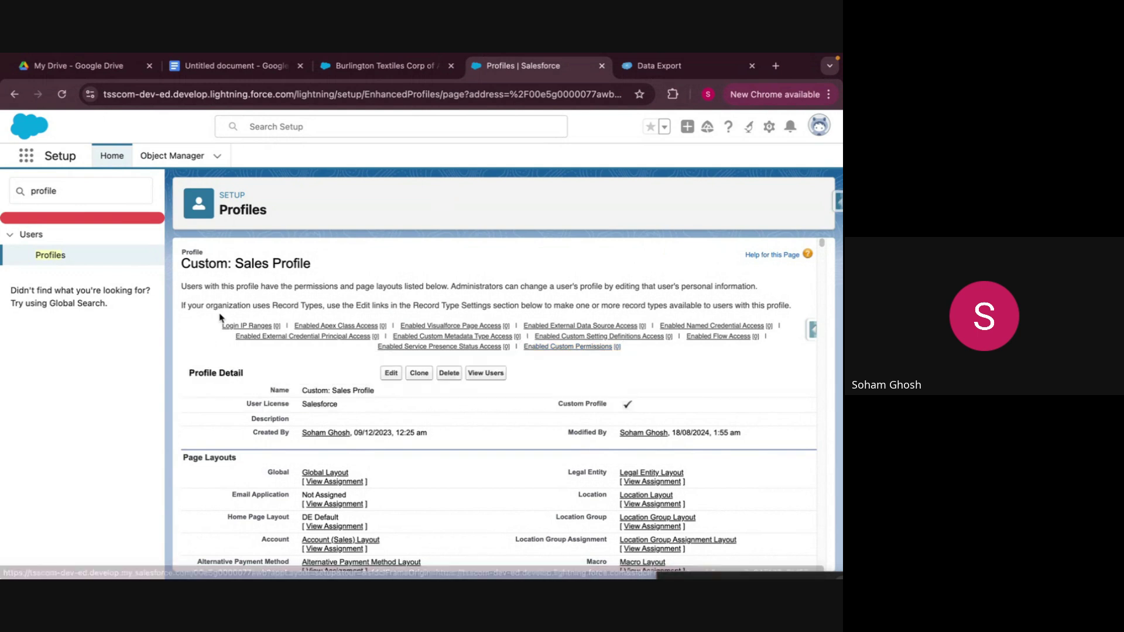
# Search Setup for "permissi" in place of the profile search and open Permission Sets.
pyautogui.click(81, 201)
pyautogui.press('super+a')
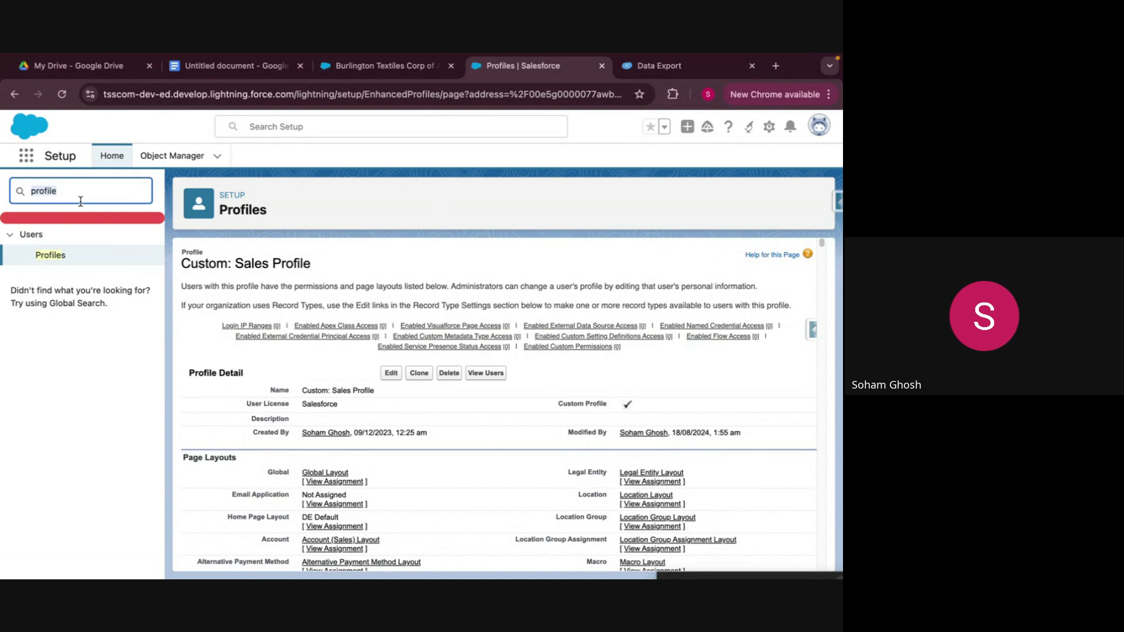
pyautogui.press('BackSpace')
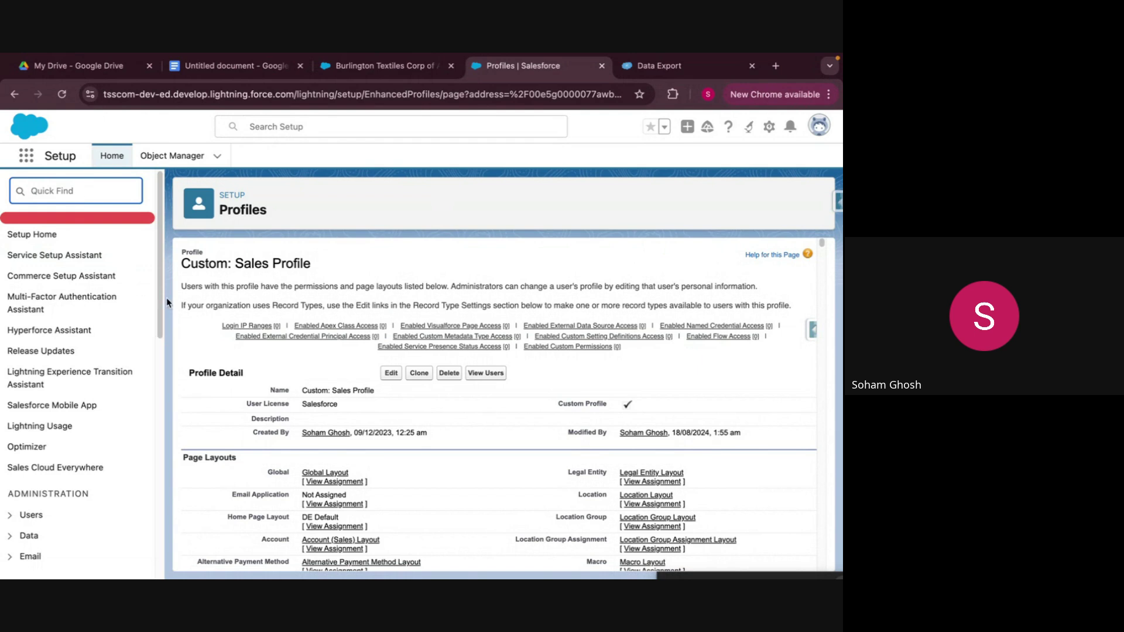
pyautogui.moveTo(181, 264); pyautogui.dragTo(311, 270)
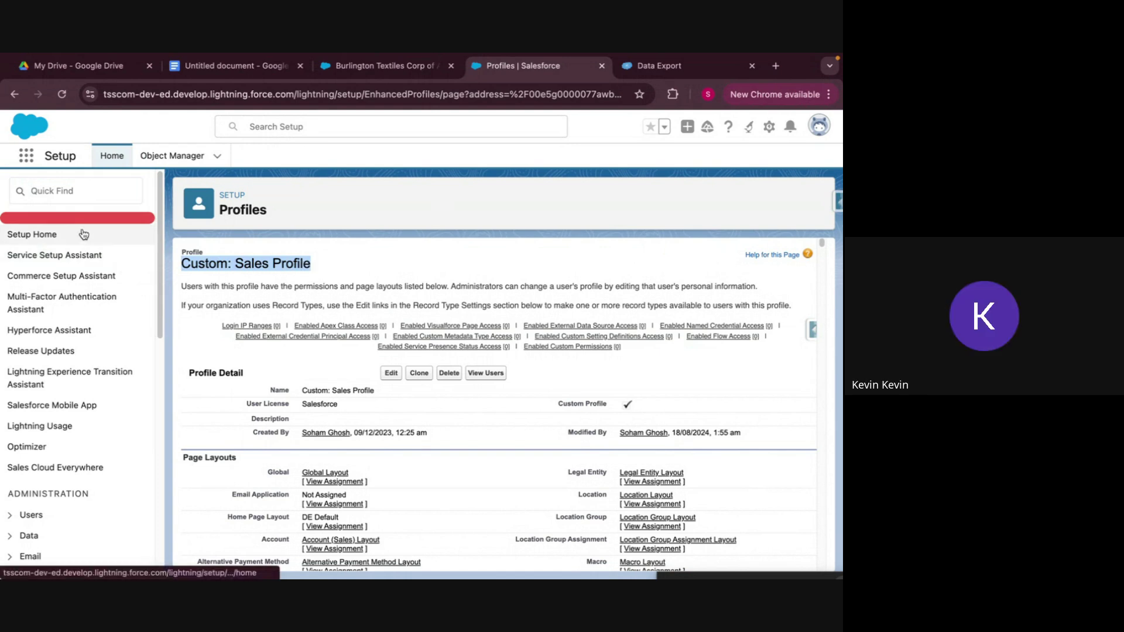
pyautogui.click(81, 193)
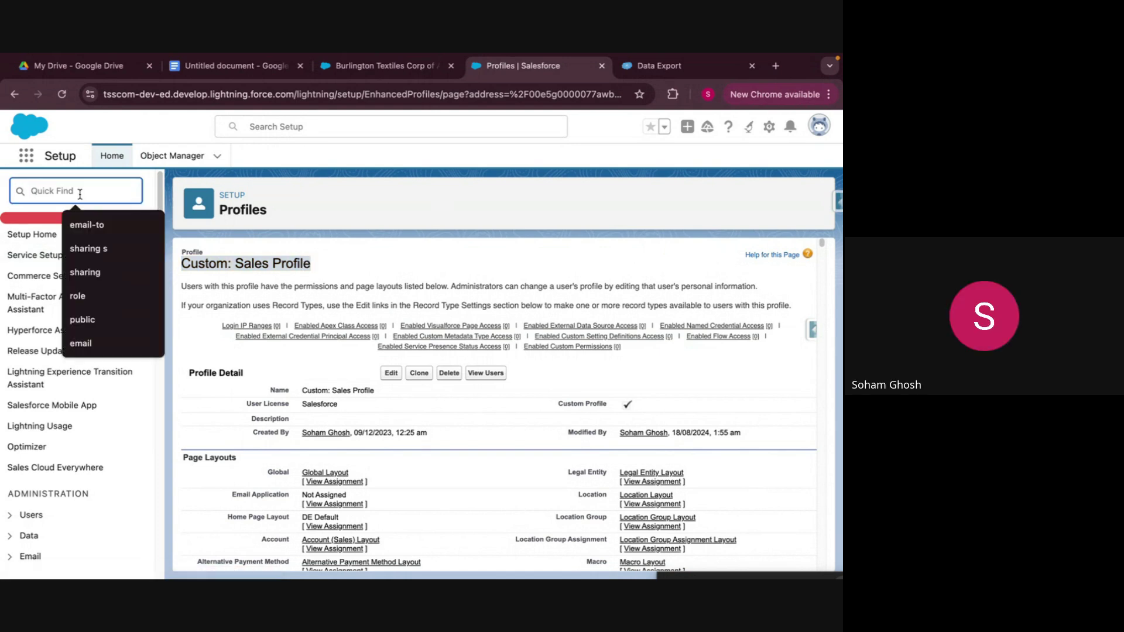
pyautogui.write('permissi')
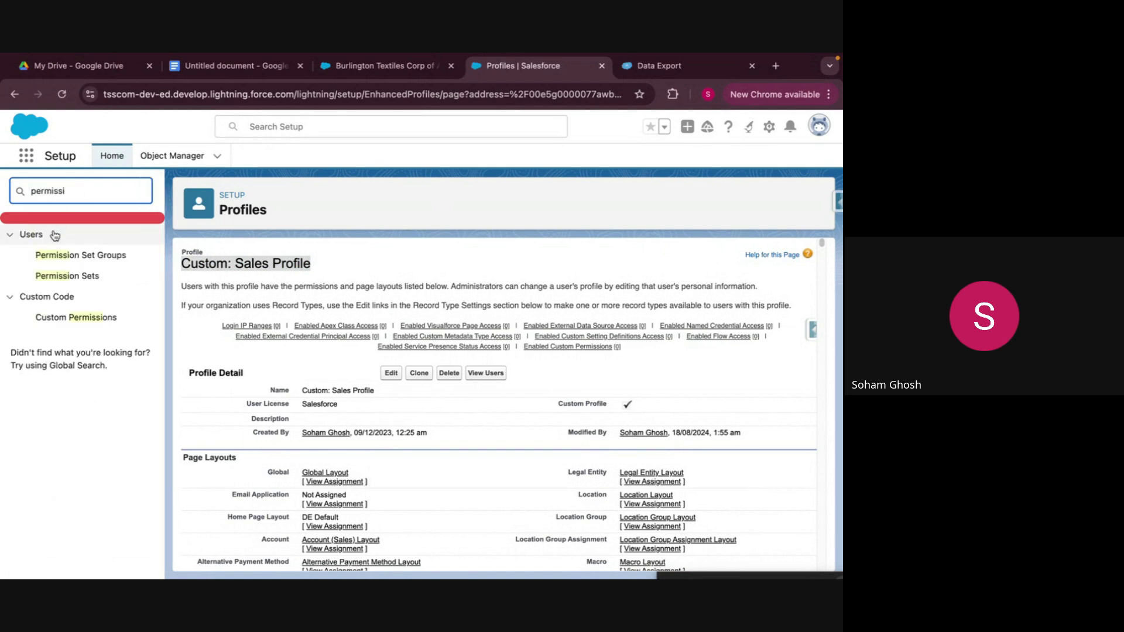
pyautogui.click(54, 277)
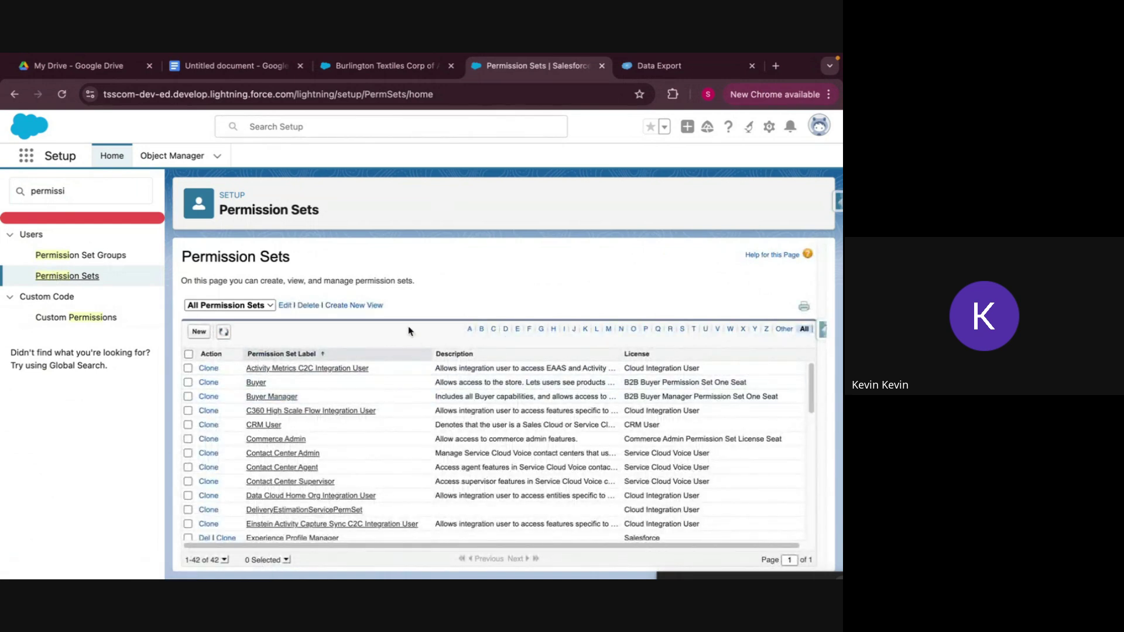
# Create and save a new permission set labelled "Account Edit".
pyautogui.click(201, 331)
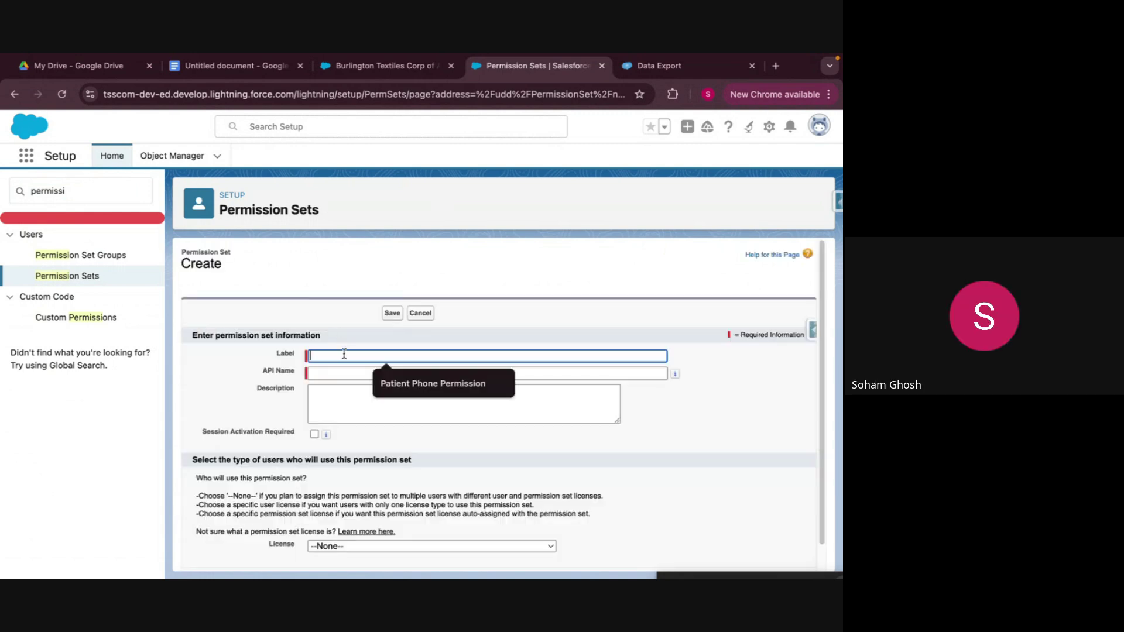
pyautogui.write('Accoutn')
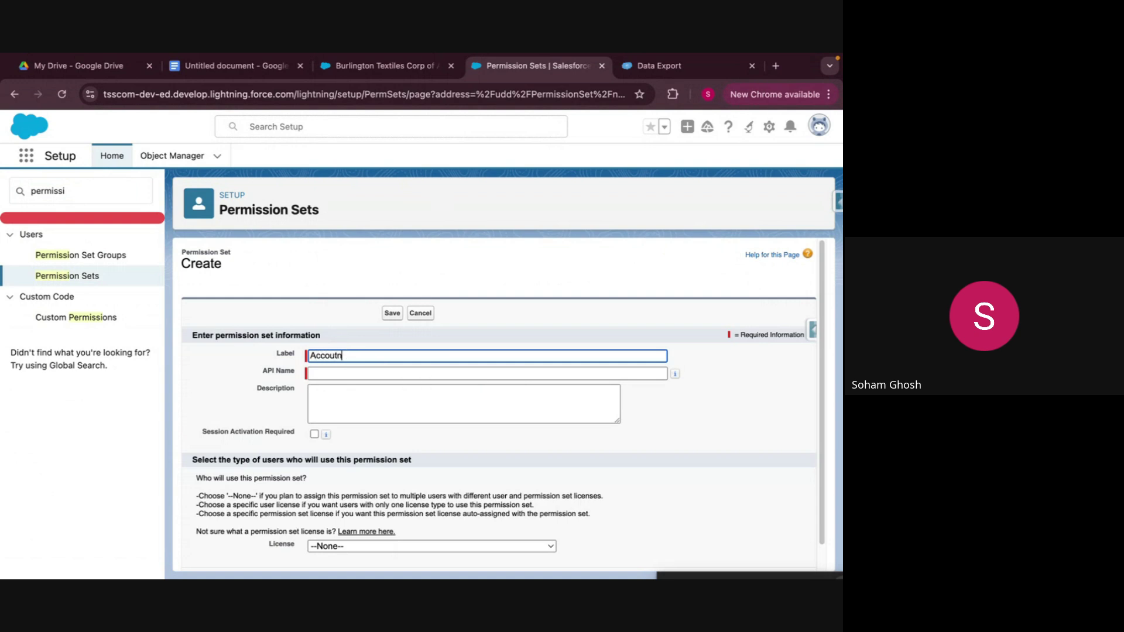
pyautogui.press('BackSpace')
pyautogui.press('BackSpace')
pyautogui.write('nt Edit')
pyautogui.click(393, 314)
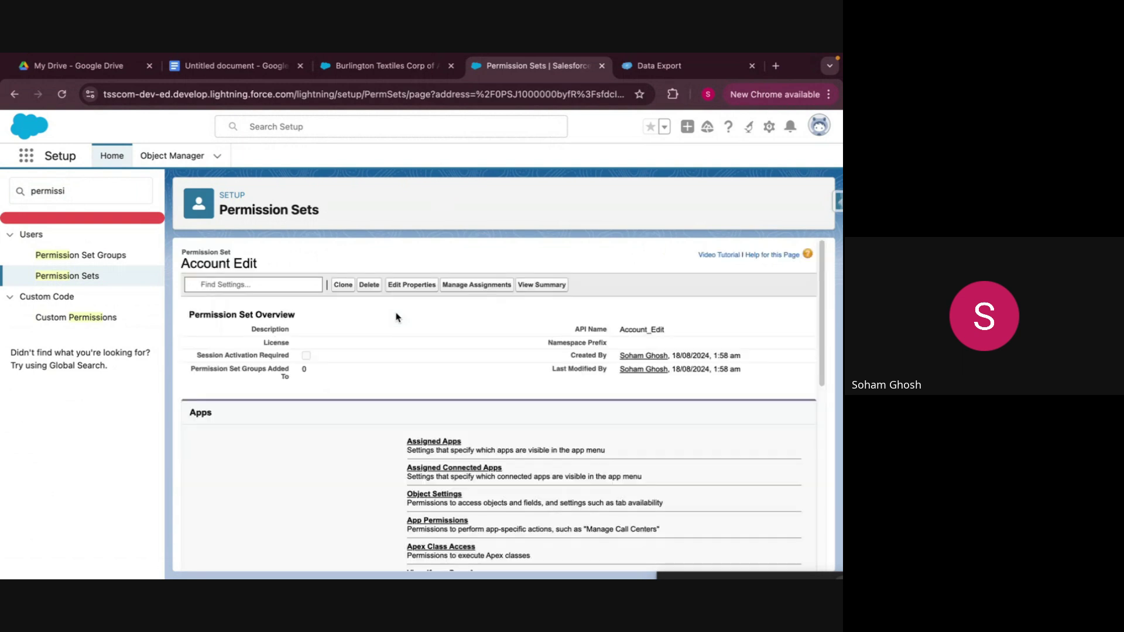
# Enable Read and Create on Accounts in the Account Edit permission set's object settings and save.
pyautogui.scroll(-5, 445, 438)
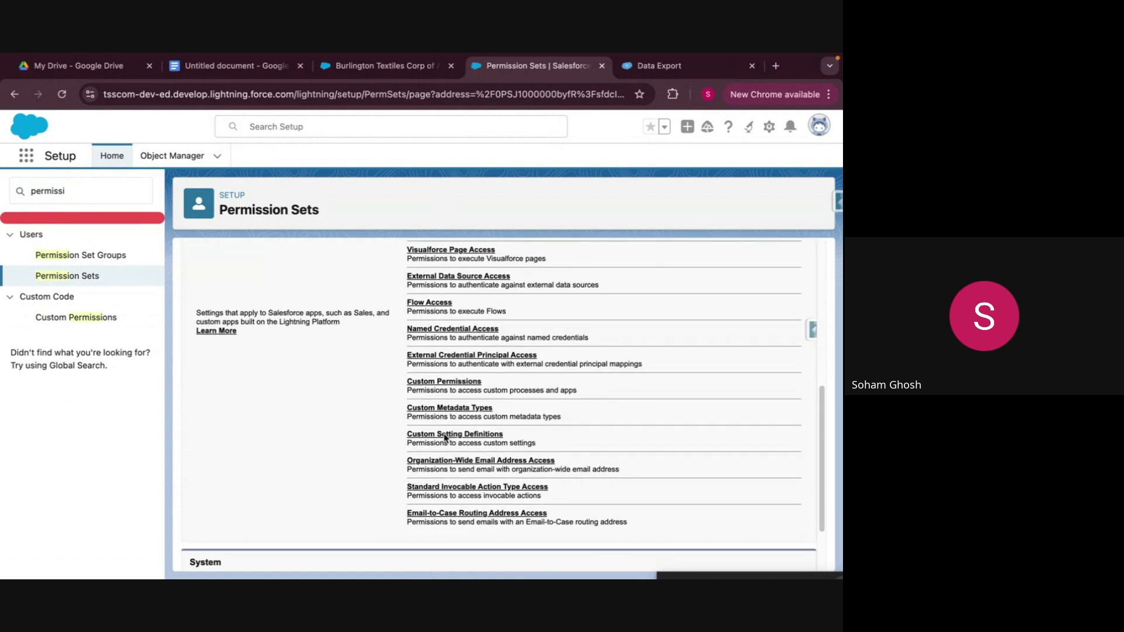
pyautogui.scroll(3, 445, 438)
pyautogui.click(421, 339)
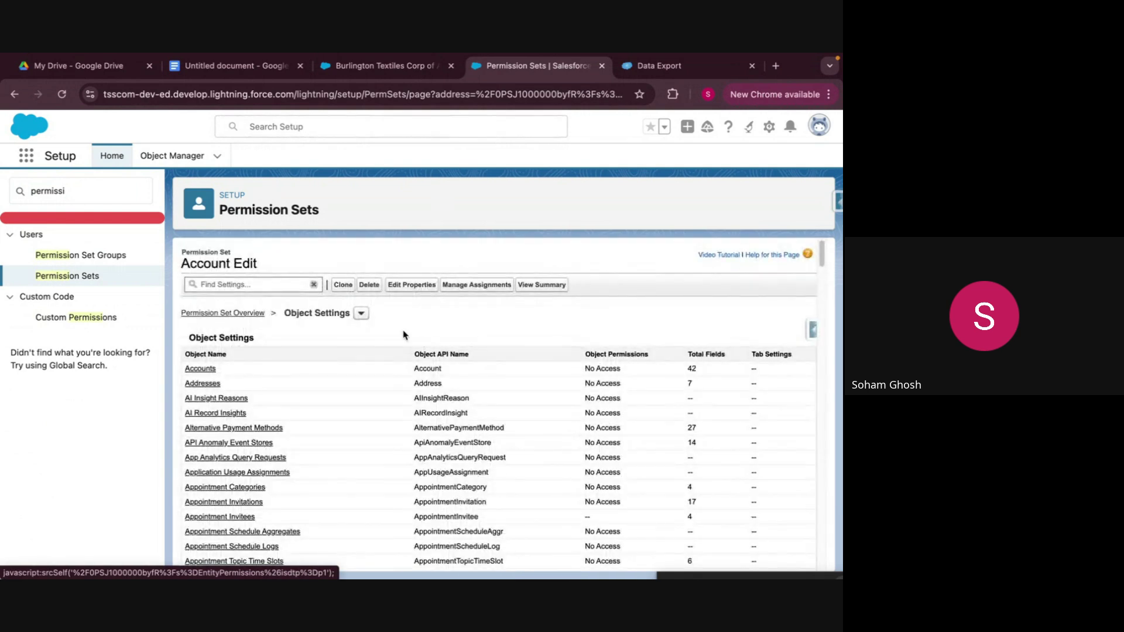
pyautogui.click(213, 369)
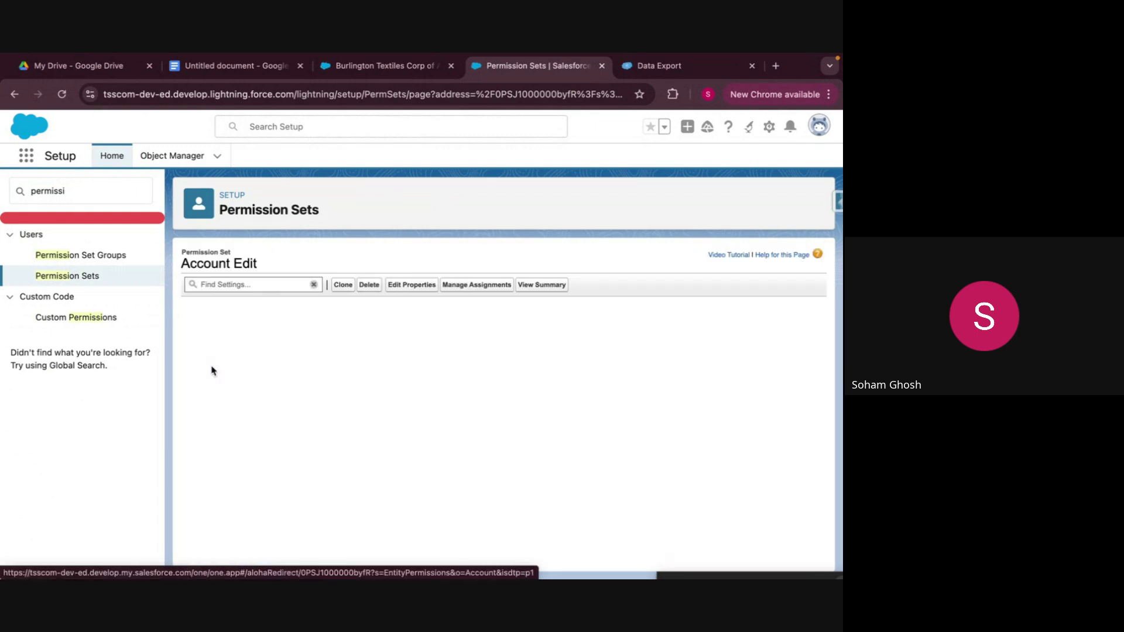
pyautogui.click(389, 339)
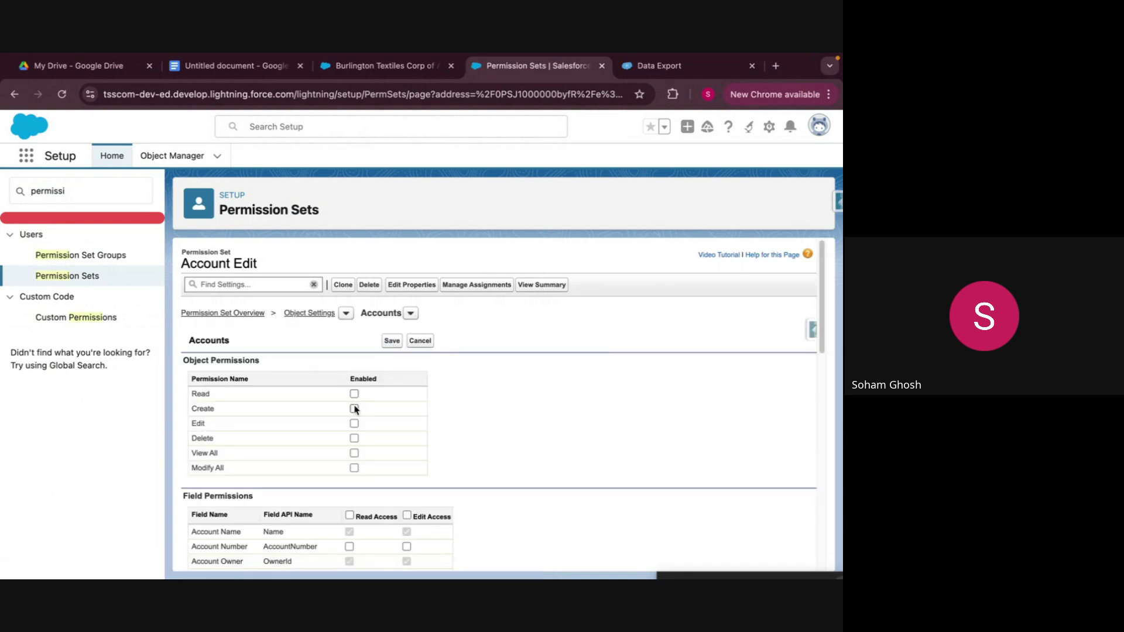
pyautogui.click(355, 409)
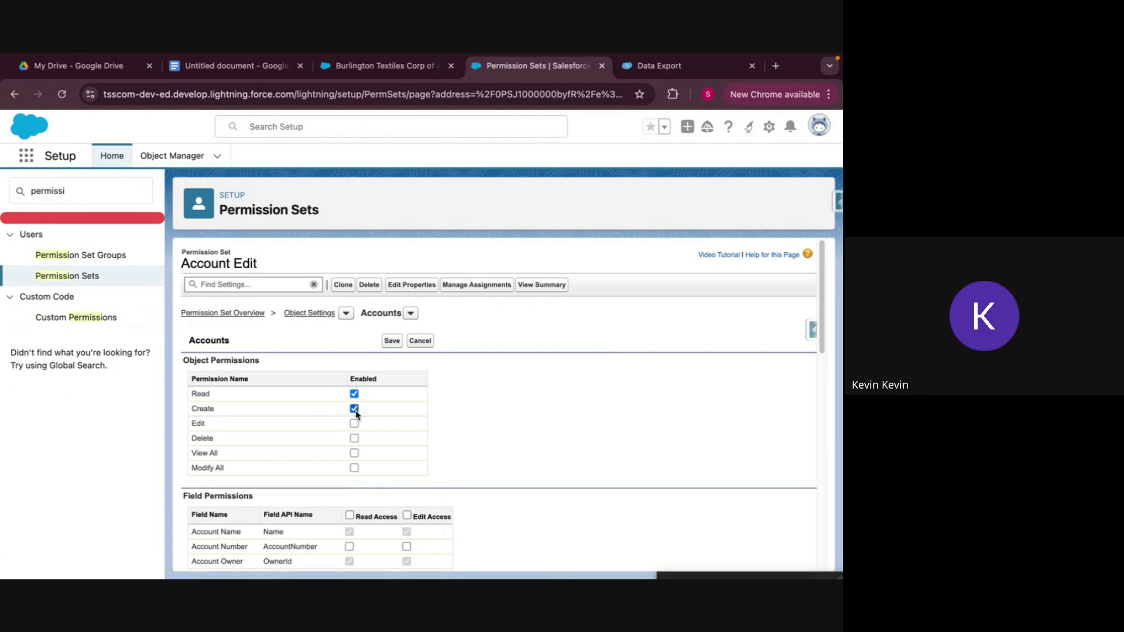
pyautogui.click(392, 342)
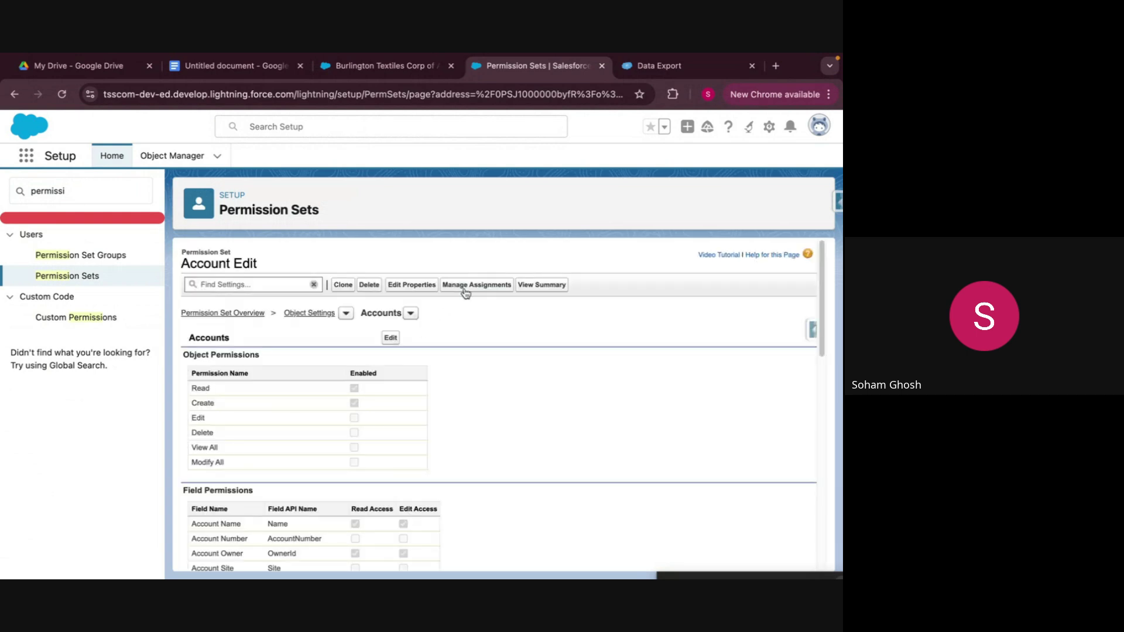
# Start a new assignment for the Account Edit permission set and review the users available to assign.
pyautogui.click(466, 286)
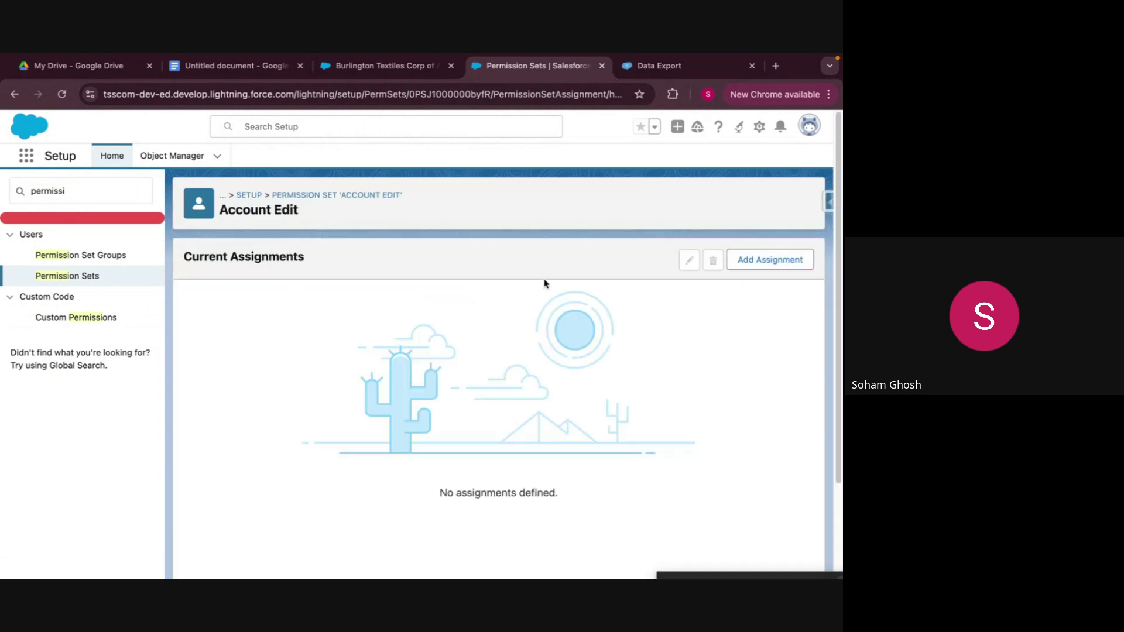
pyautogui.click(749, 256)
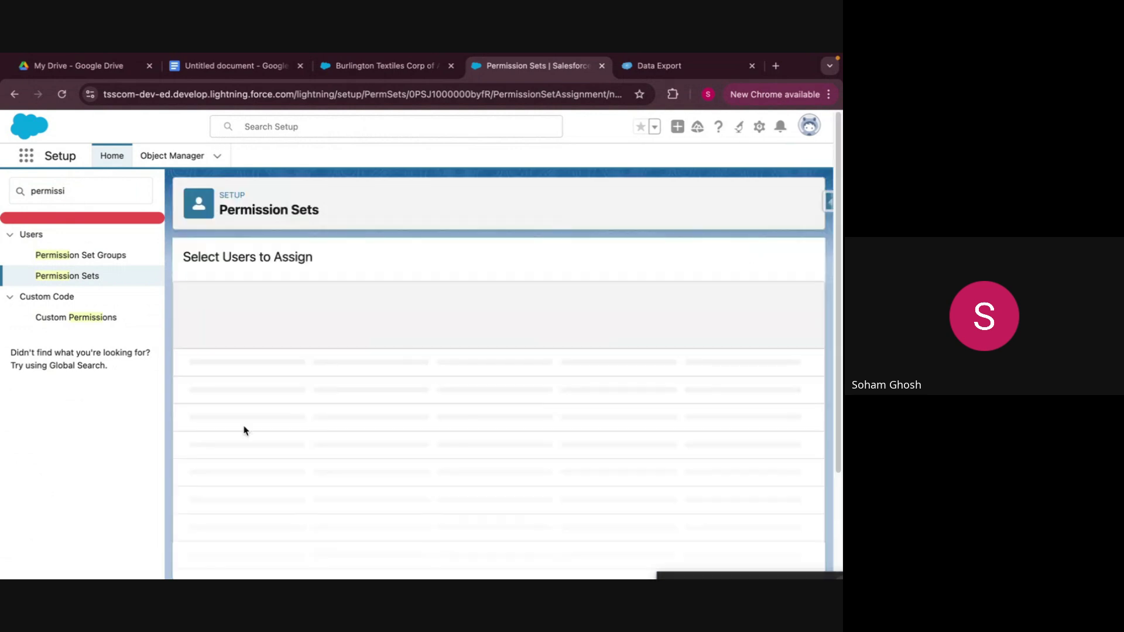
pyautogui.moveTo(275, 427)
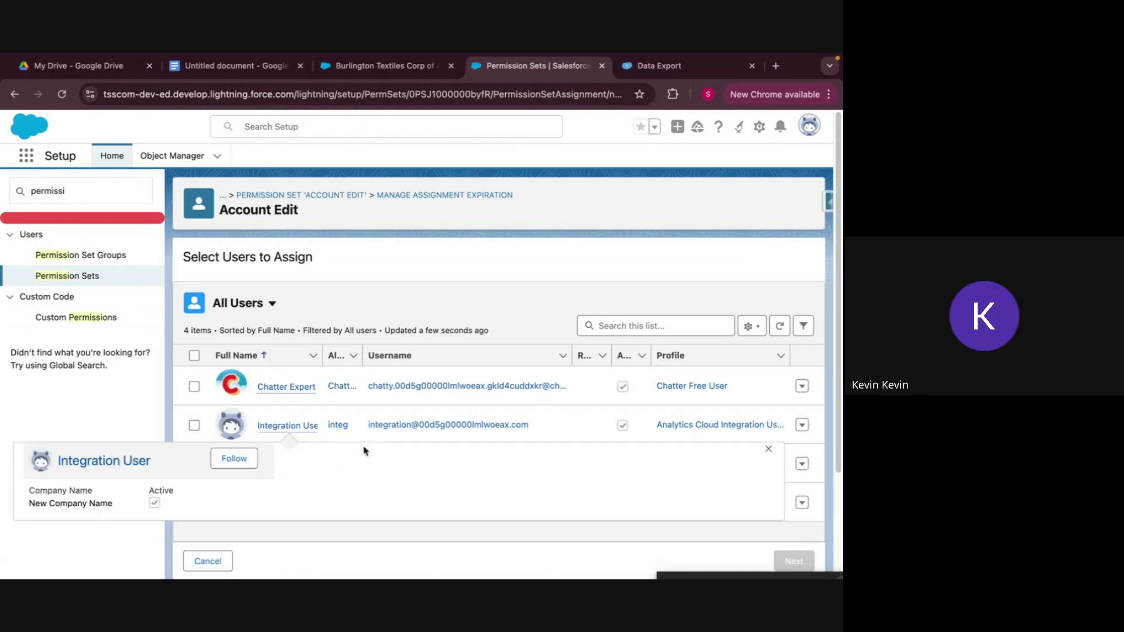
pyautogui.click(769, 449)
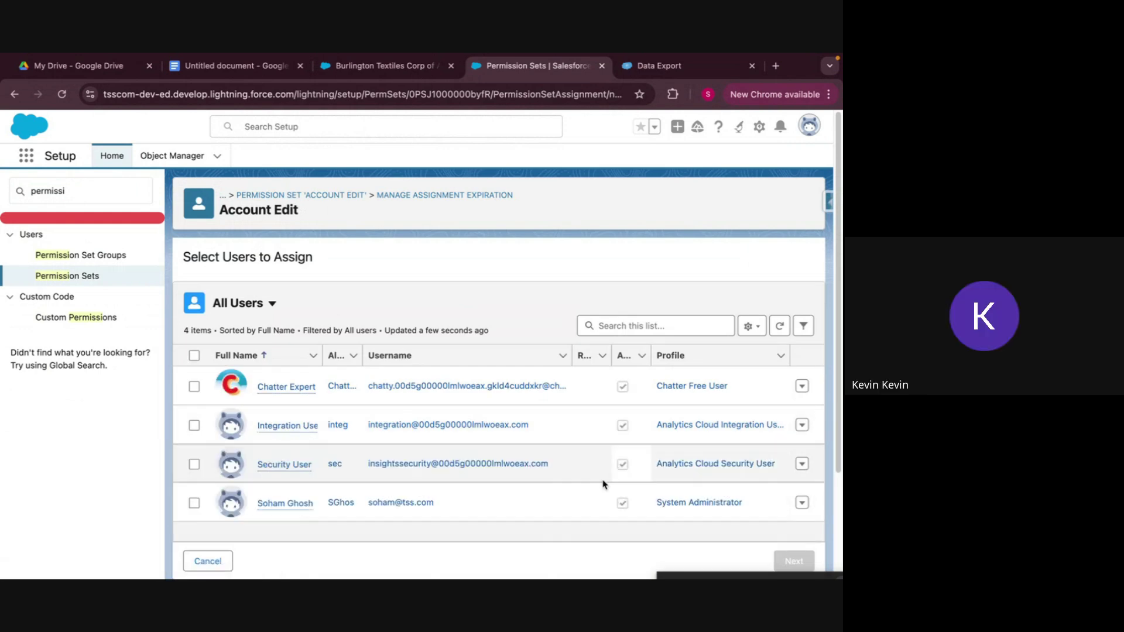
pyautogui.scroll(-3, 512, 487)
pyautogui.scroll(3, 512, 488)
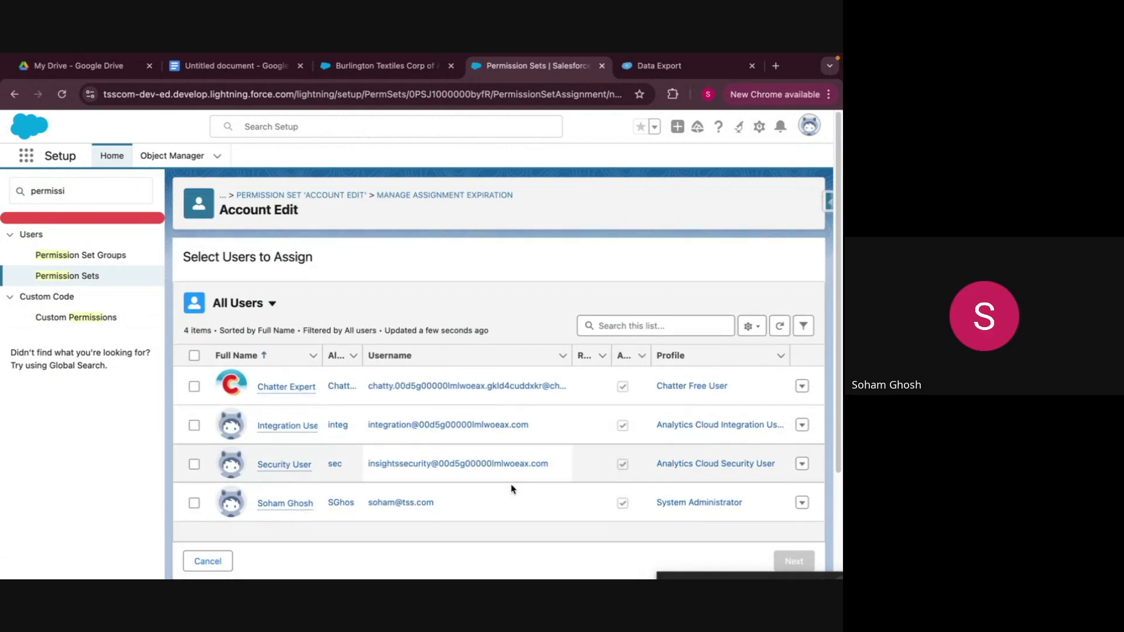
pyautogui.scroll(-3, 512, 490)
pyautogui.scroll(3, 512, 490)
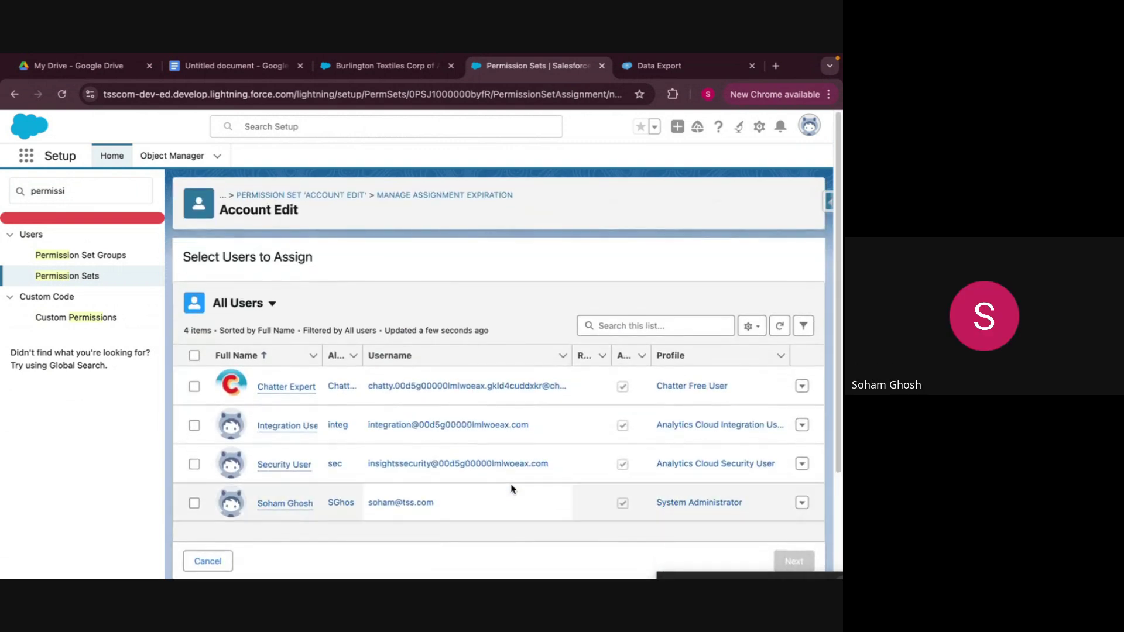
# Check the list views offered for selecting users, reopening the assignment page to view them again.
pyautogui.click(270, 304)
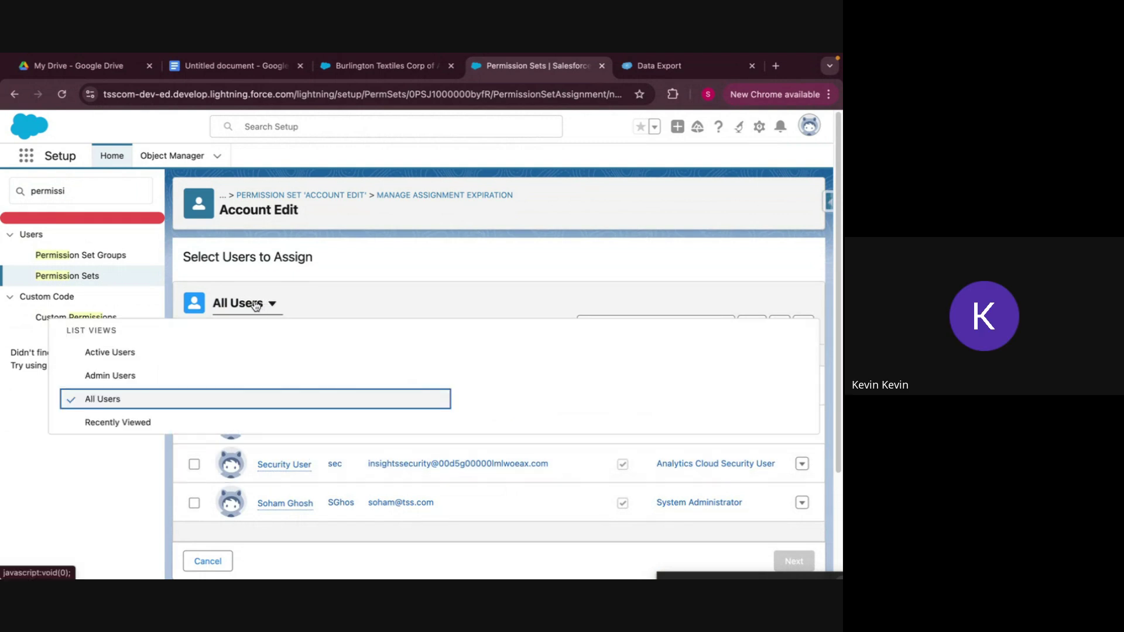
pyautogui.click(287, 251)
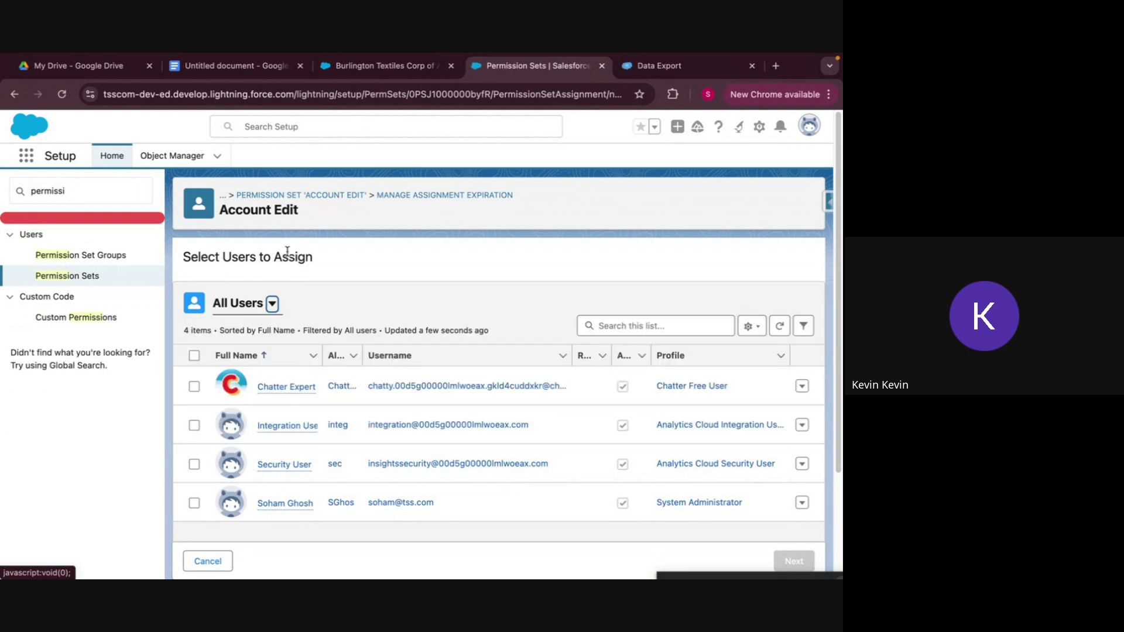
pyautogui.click(15, 93)
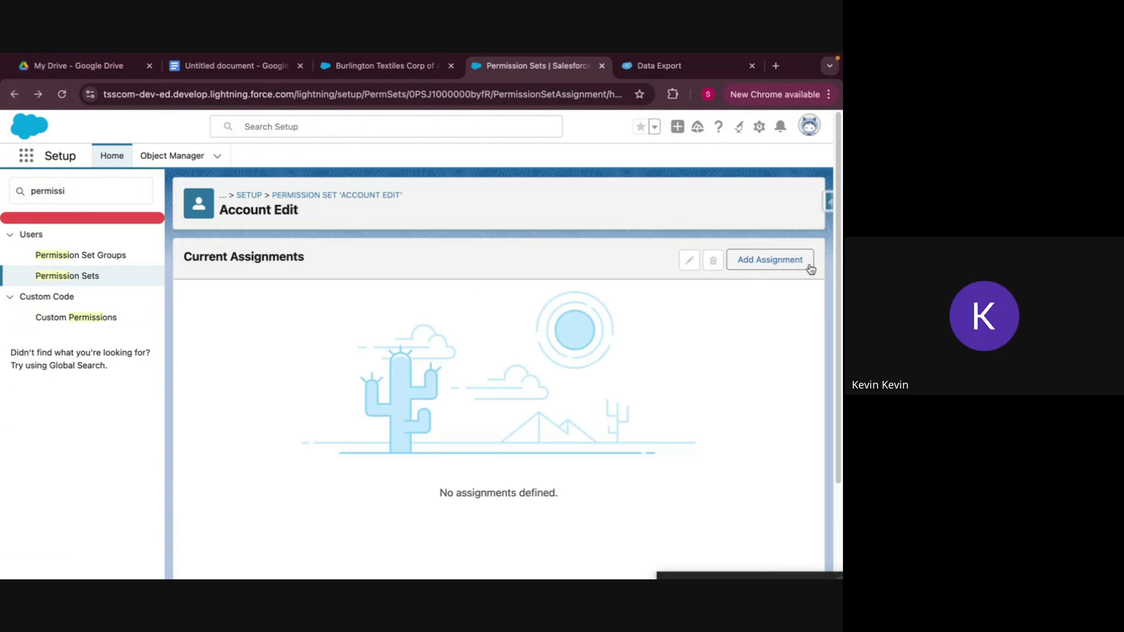
pyautogui.click(775, 258)
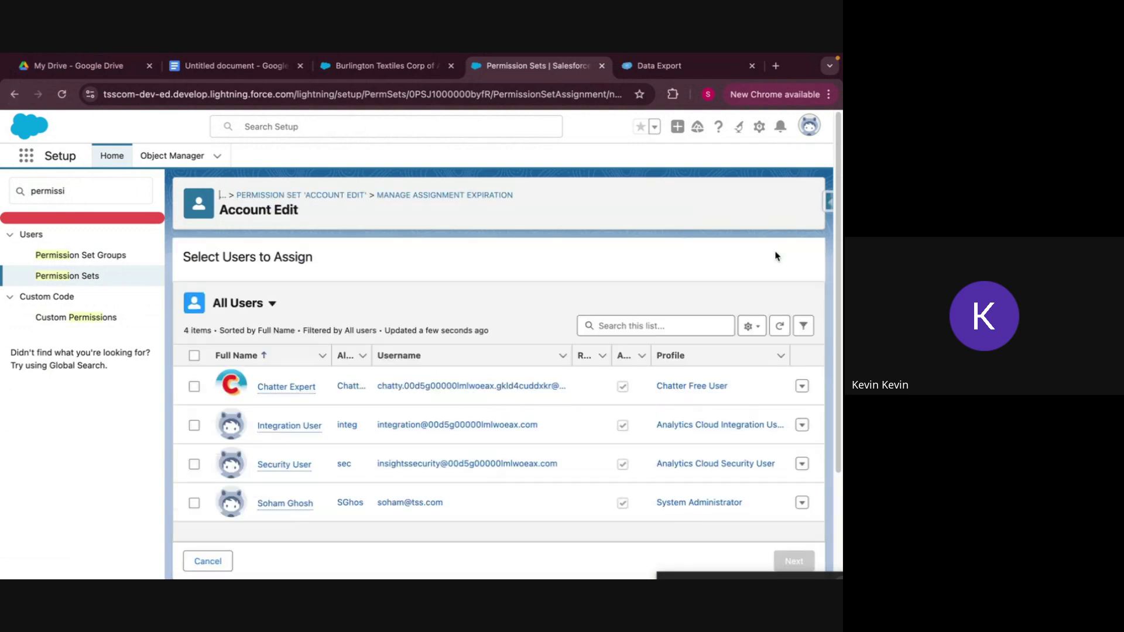
pyautogui.click(251, 305)
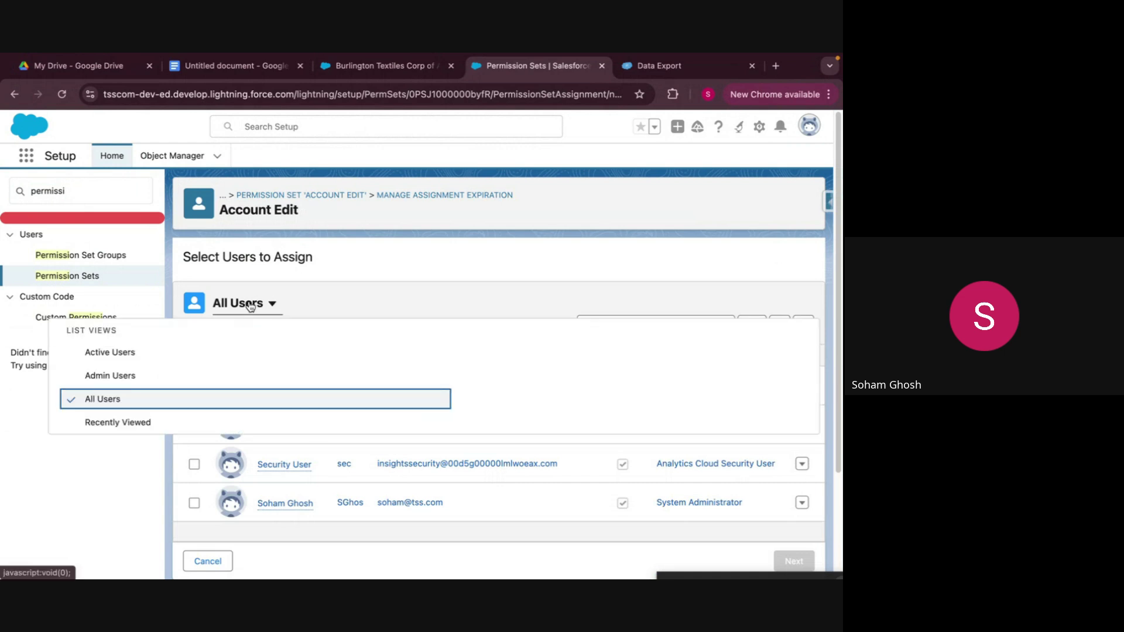
pyautogui.click(352, 260)
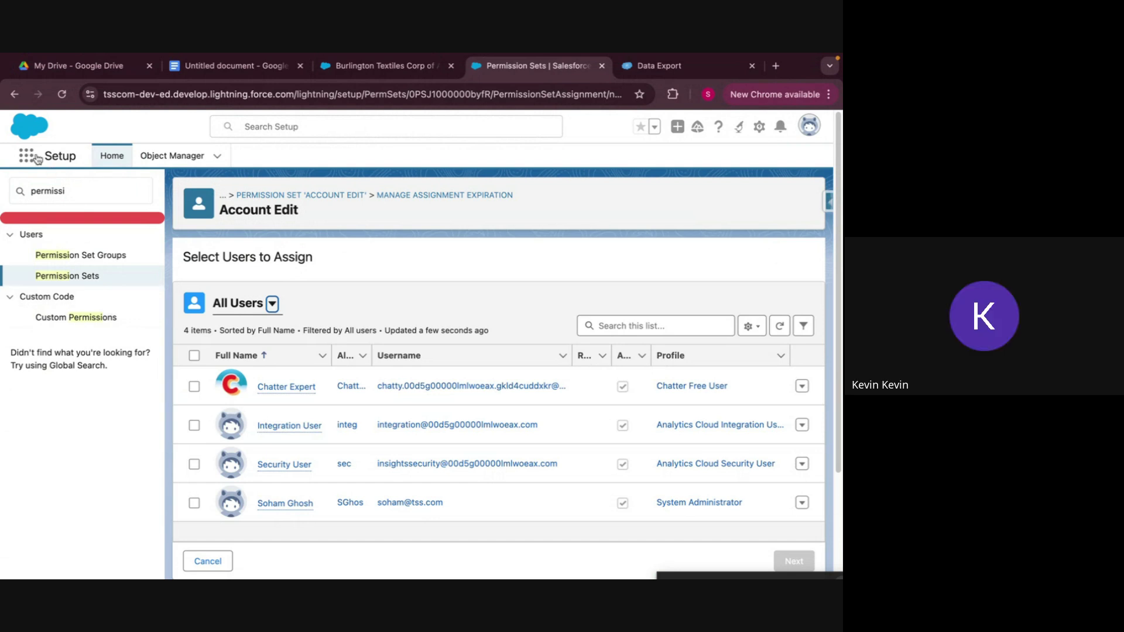
# Leave the user assignment without selecting anyone and open Permission Set Groups.
pyautogui.click(14, 101)
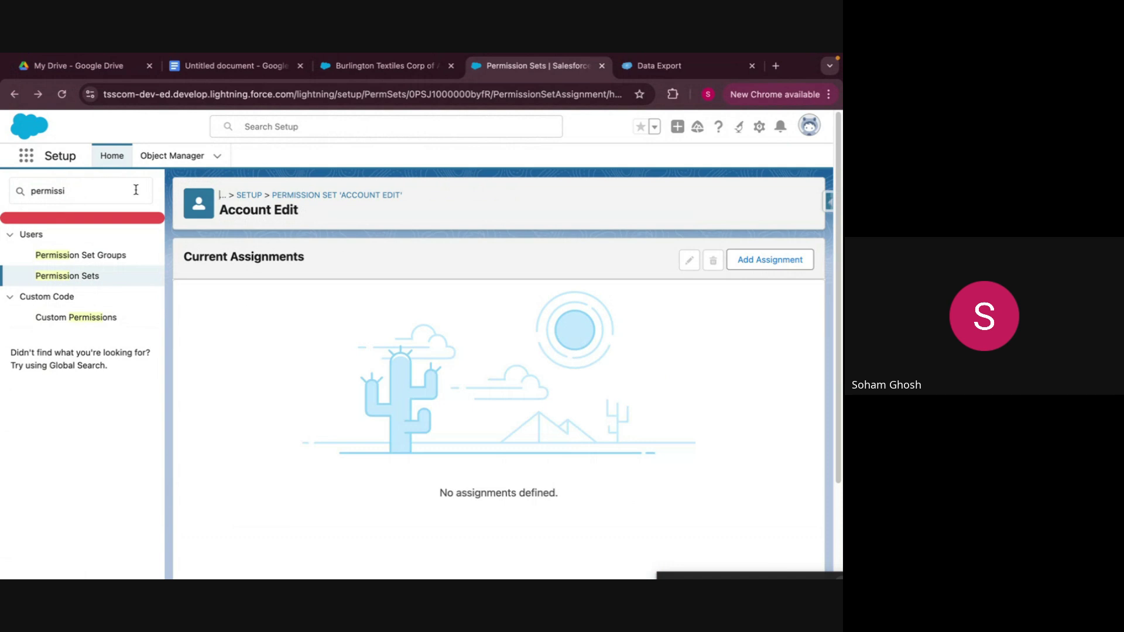
pyautogui.click(89, 258)
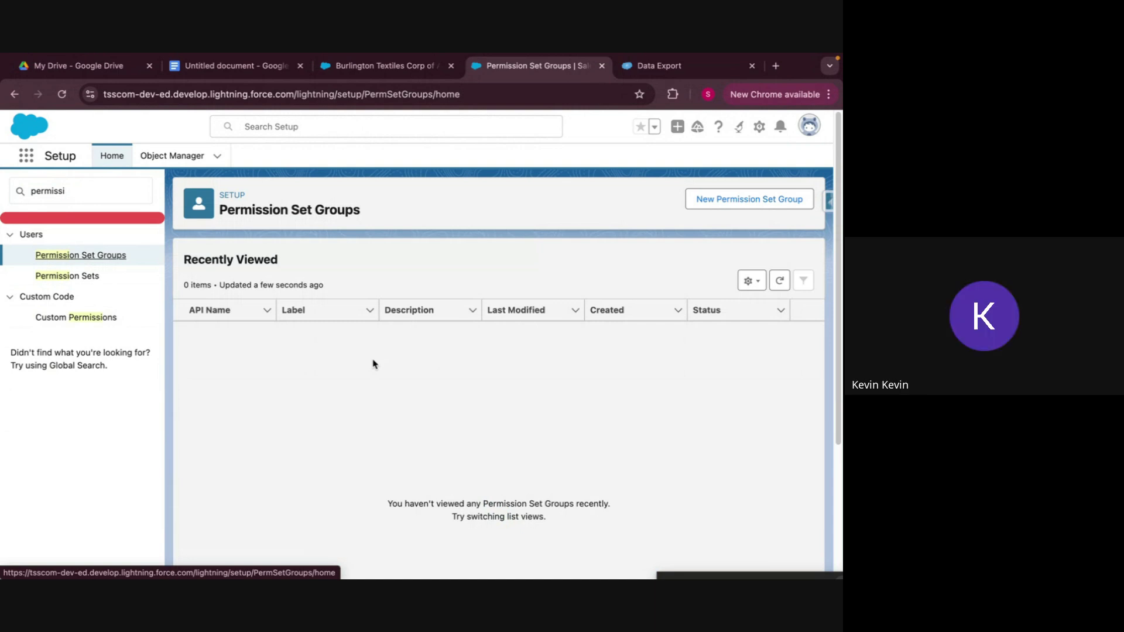
# Open the Setup home page and the Object Manager's list of objects.
pyautogui.click(26, 156)
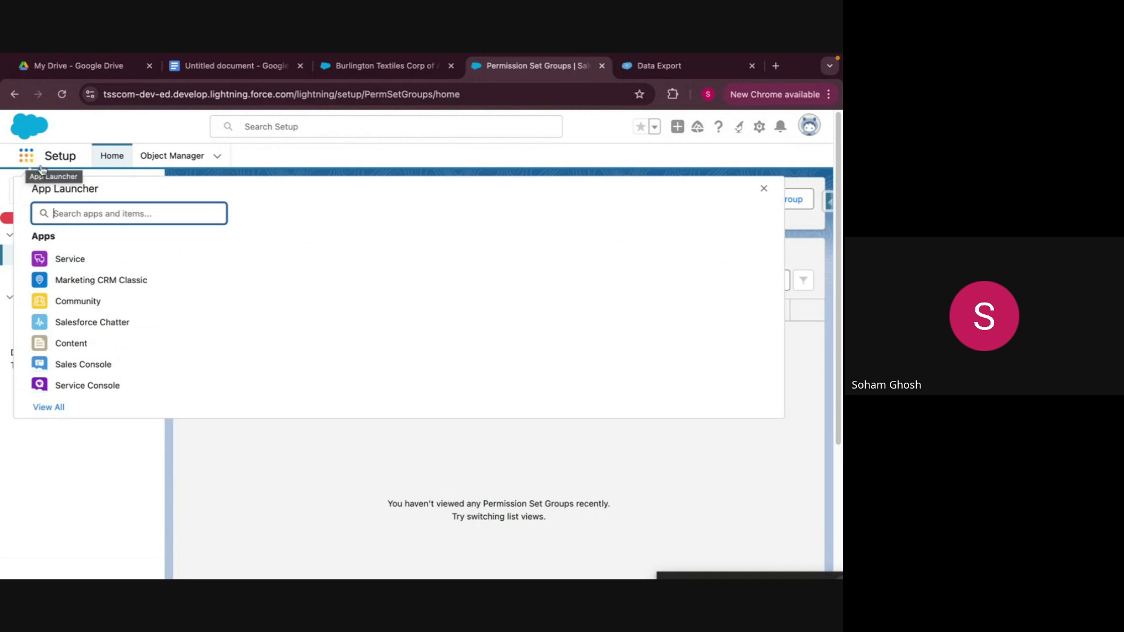
pyautogui.click(45, 470)
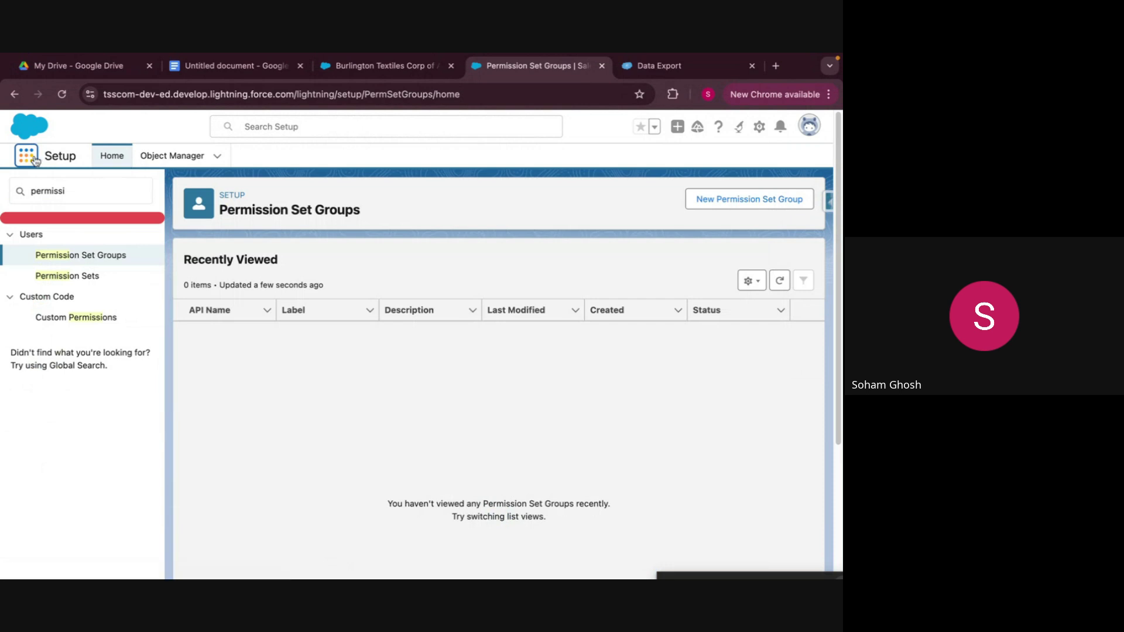
pyautogui.click(112, 156)
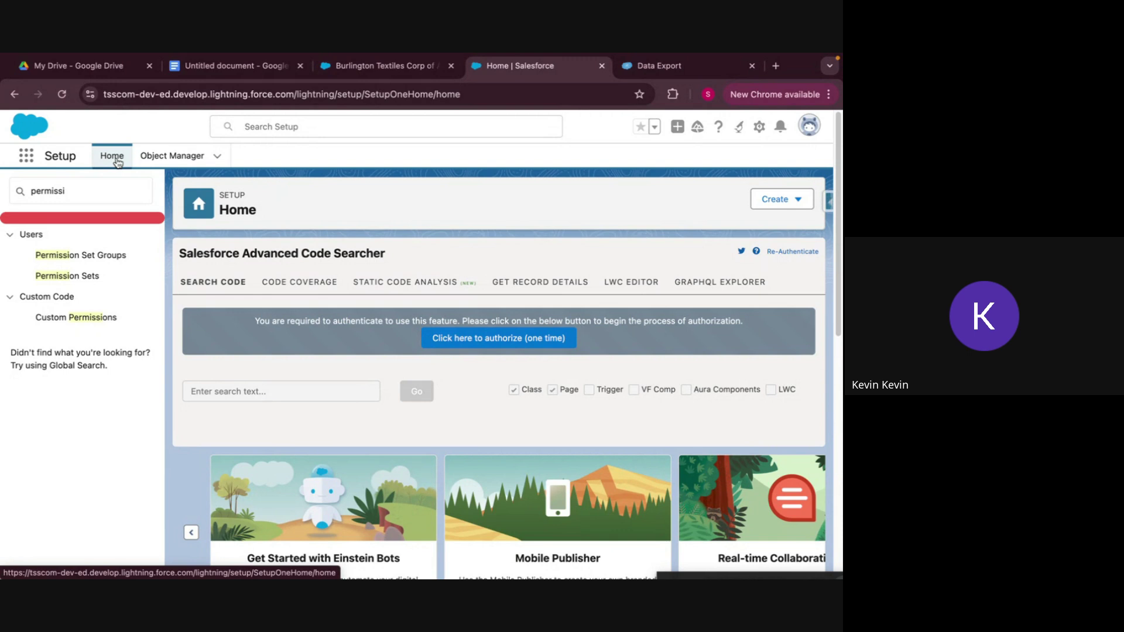
pyautogui.click(172, 156)
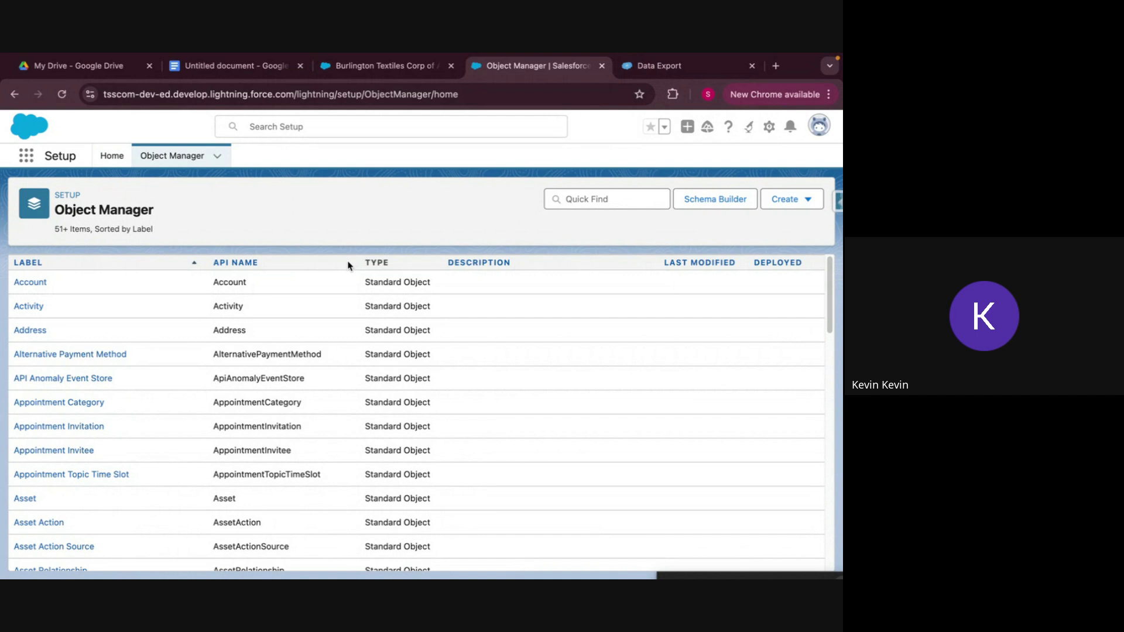
# Switch to Salesforce Inspector's Data Export page and review the existing Account query.
pyautogui.click(712, 75)
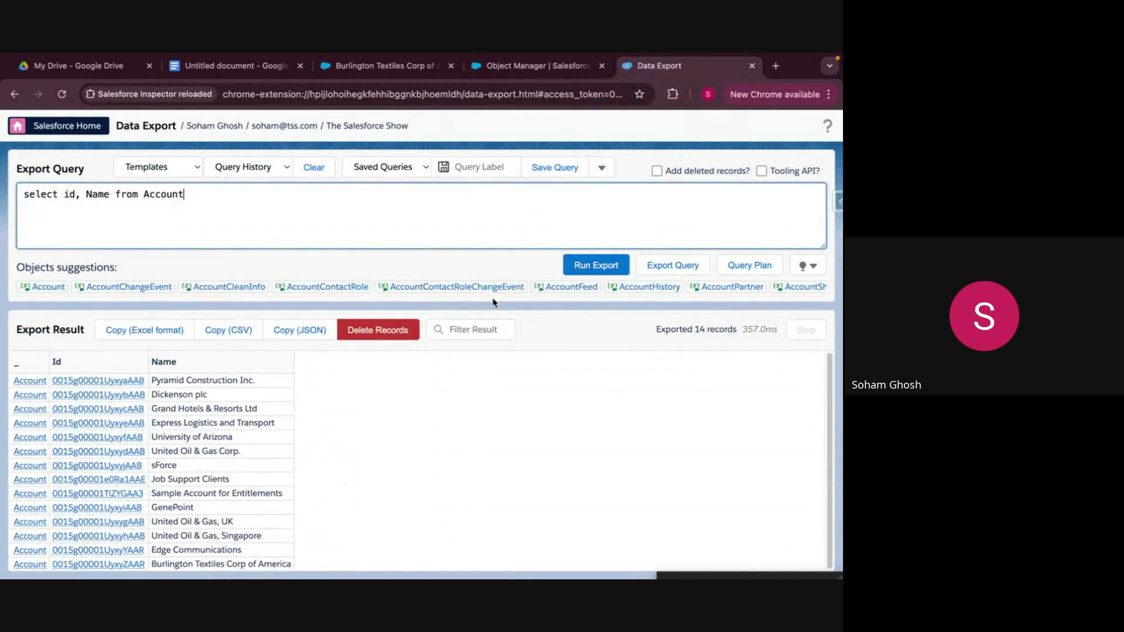
pyautogui.doubleClick(531, 199)
pyautogui.click(531, 199)
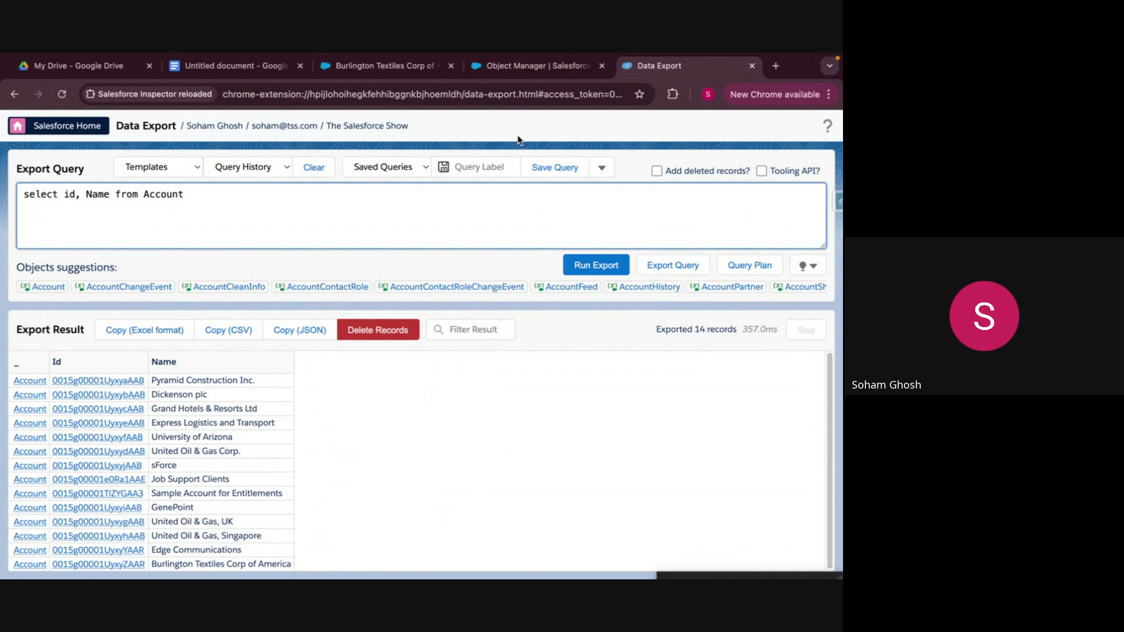
pyautogui.doubleClick(147, 206)
pyautogui.click(214, 201)
# Open Data Import from Salesforce Inspector Reloaded and activate its Excel data field.
pyautogui.click(838, 198)
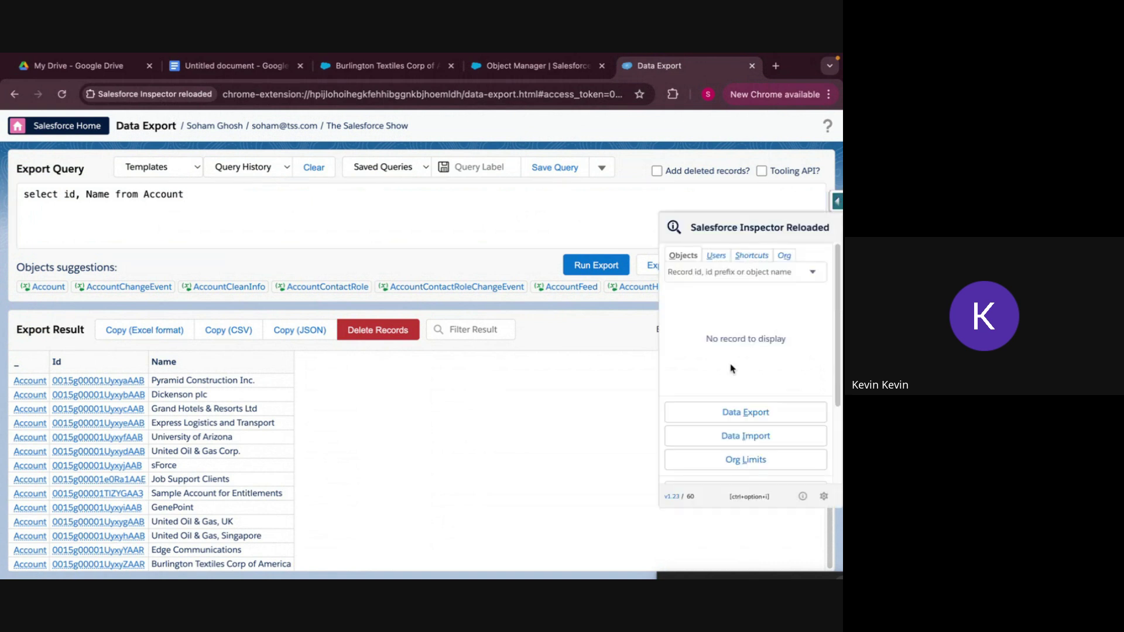
pyautogui.scroll(-2, 735, 369)
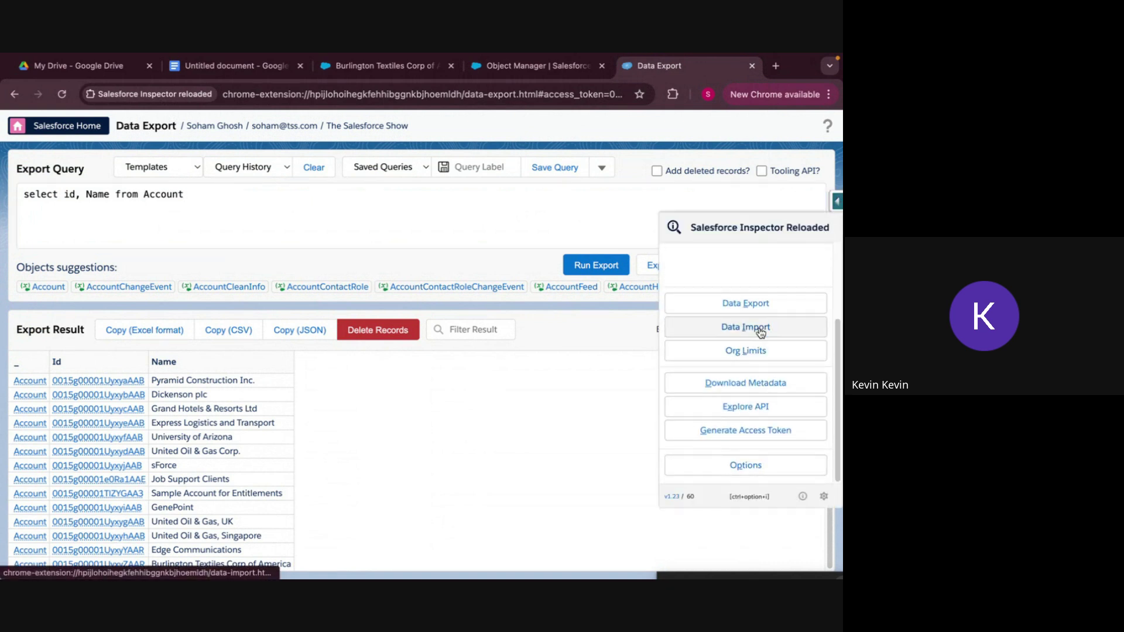
pyautogui.click(741, 331)
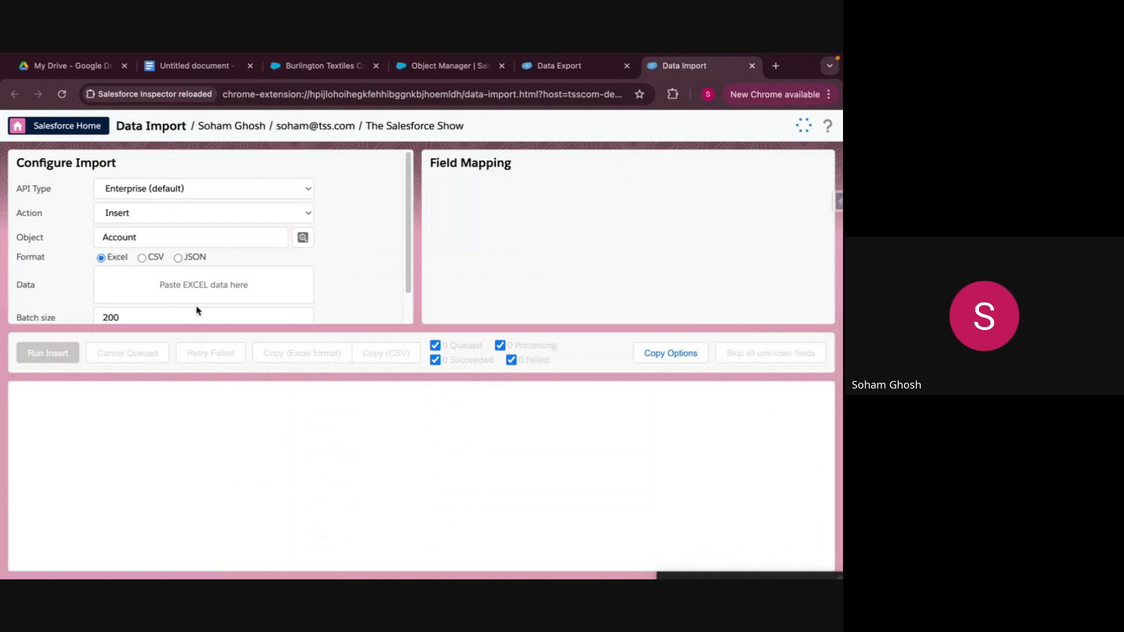
pyautogui.click(176, 287)
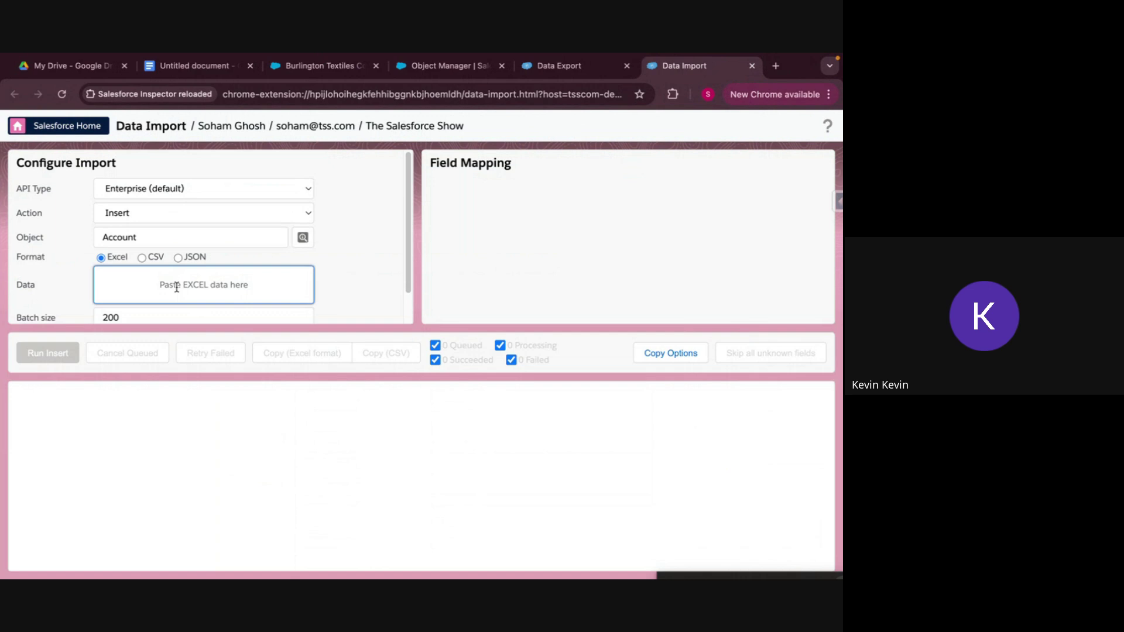
# Return to Data Export and try to run the Account query with a country field added after Name.
pyautogui.click(580, 66)
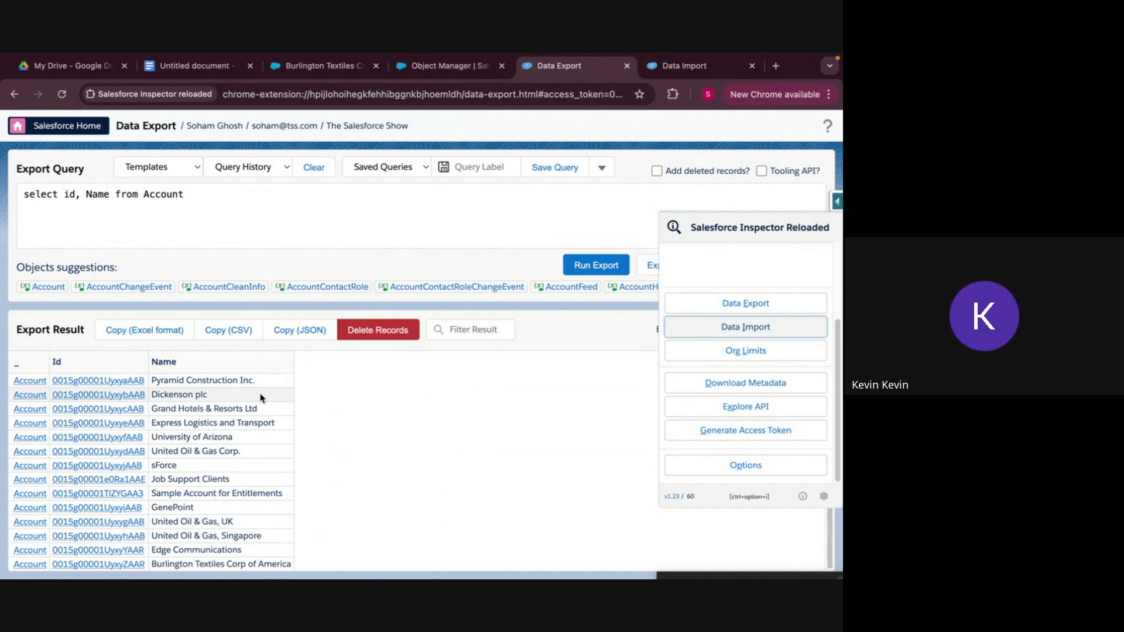
pyautogui.click(110, 194)
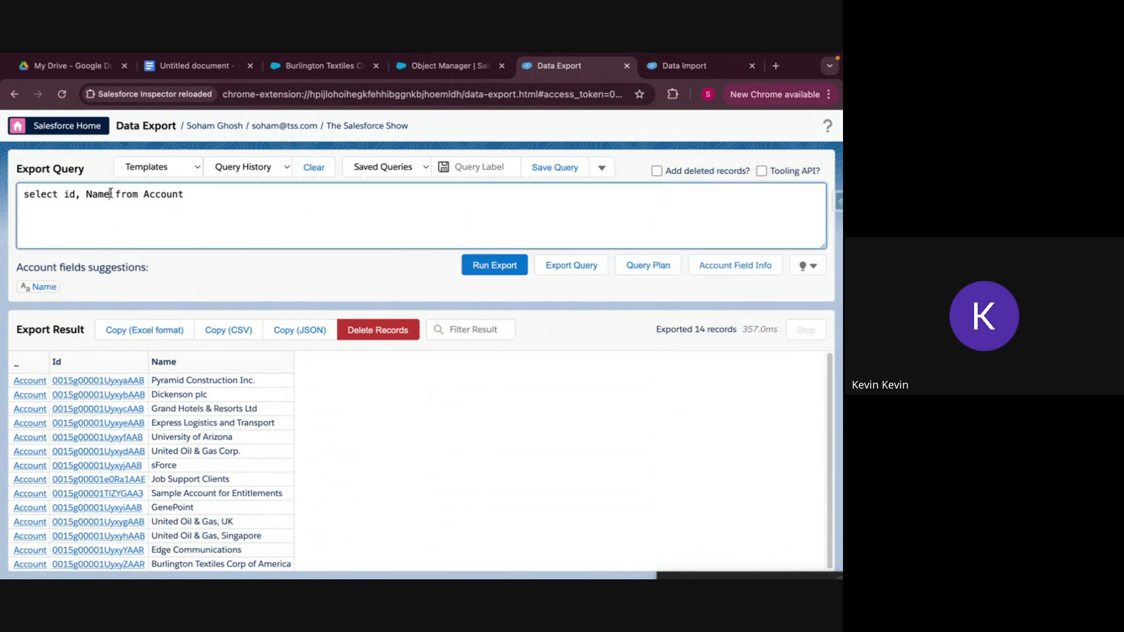
pyautogui.write(',coun')
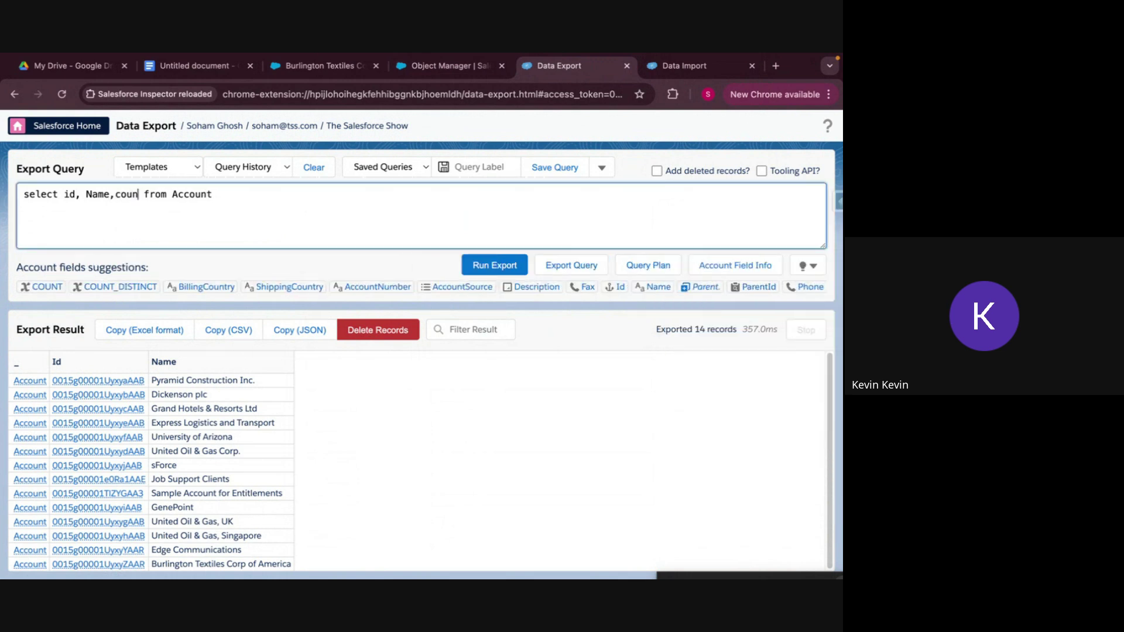
pyautogui.click(111, 193)
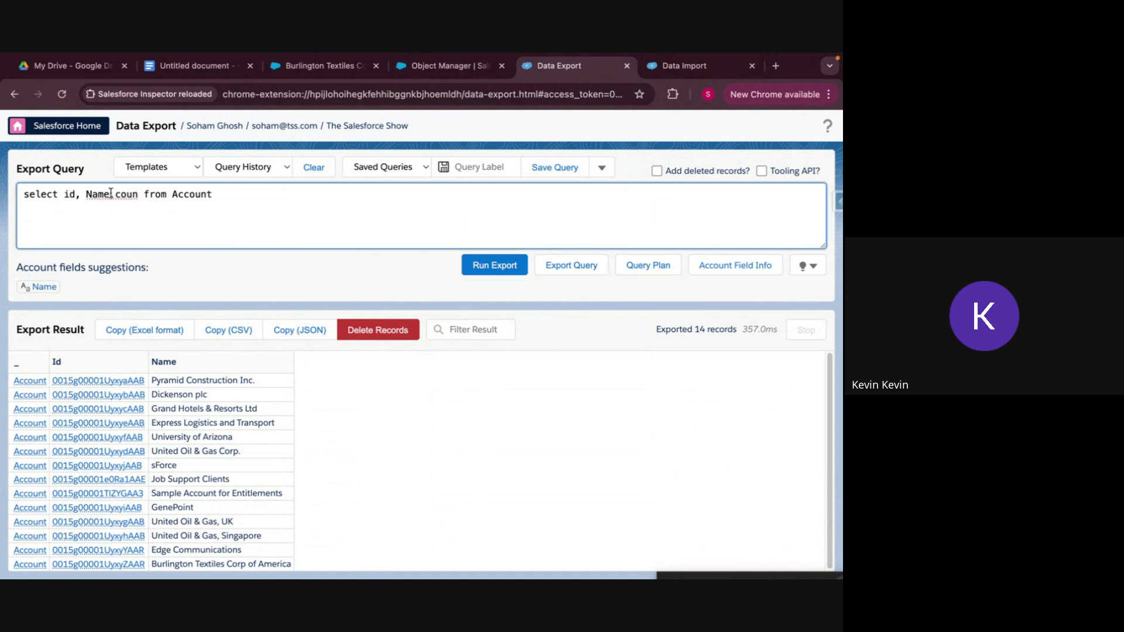
pyautogui.click(140, 194)
pyautogui.write('t')
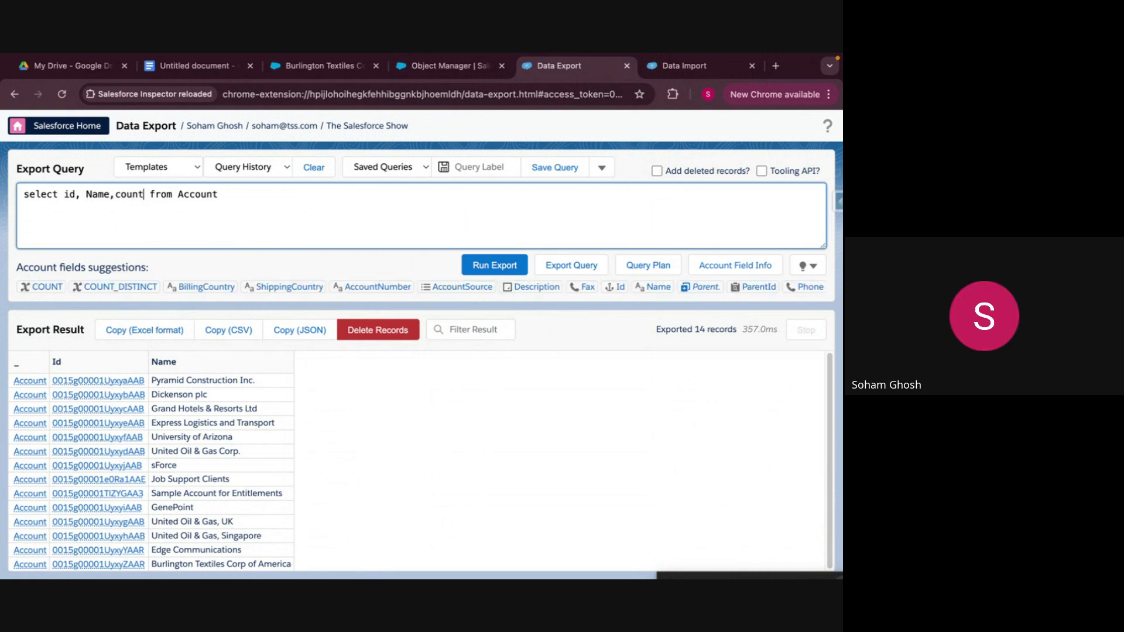
pyautogui.write('ry')
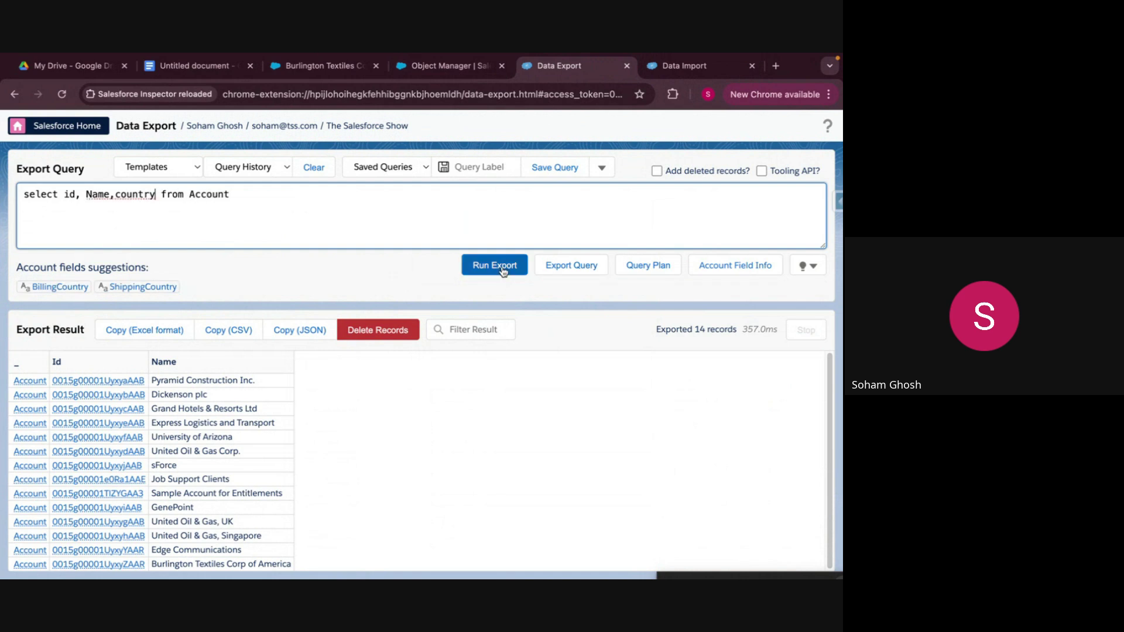
pyautogui.click(501, 269)
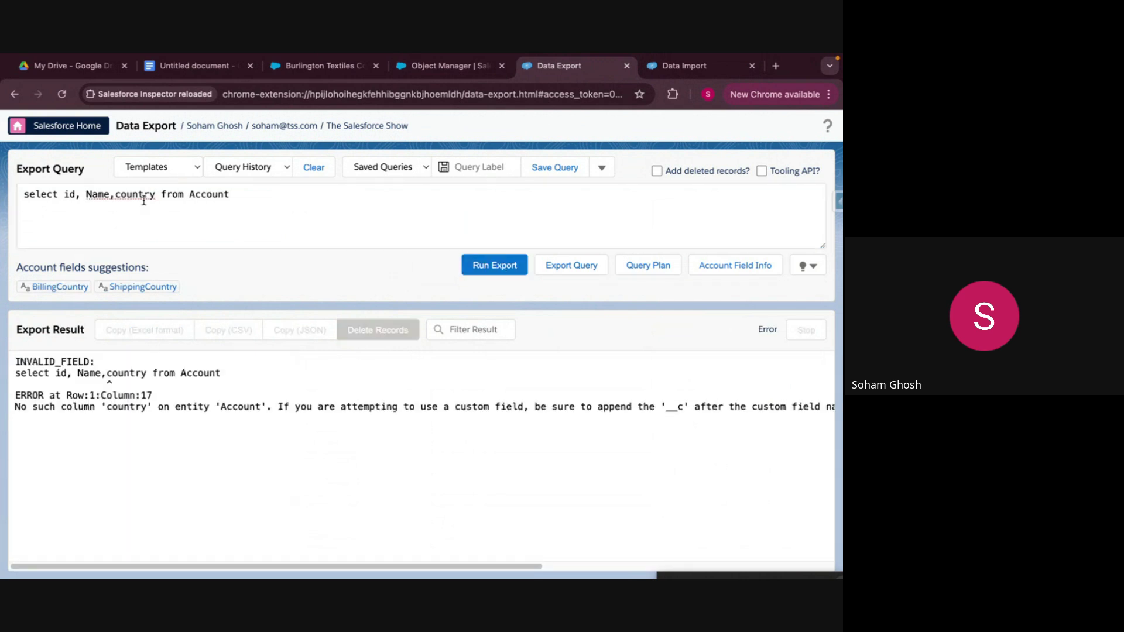
# Replace country with BillingCountry in the Account query and run the export.
pyautogui.doubleClick(117, 193)
pyautogui.press('BackSpace')
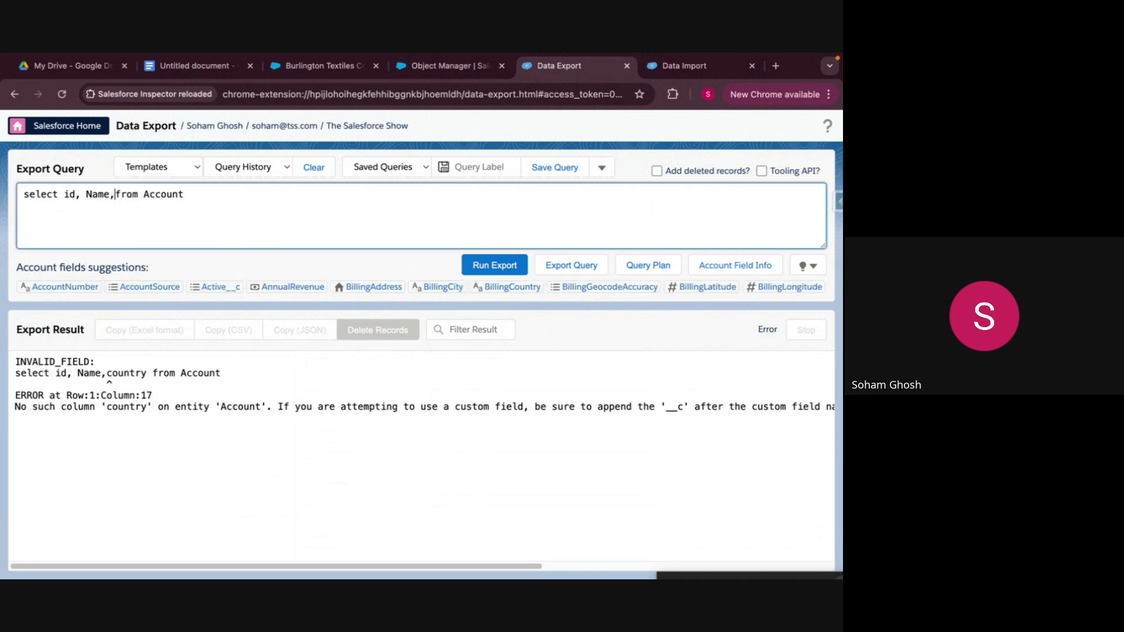
pyautogui.write('bill')
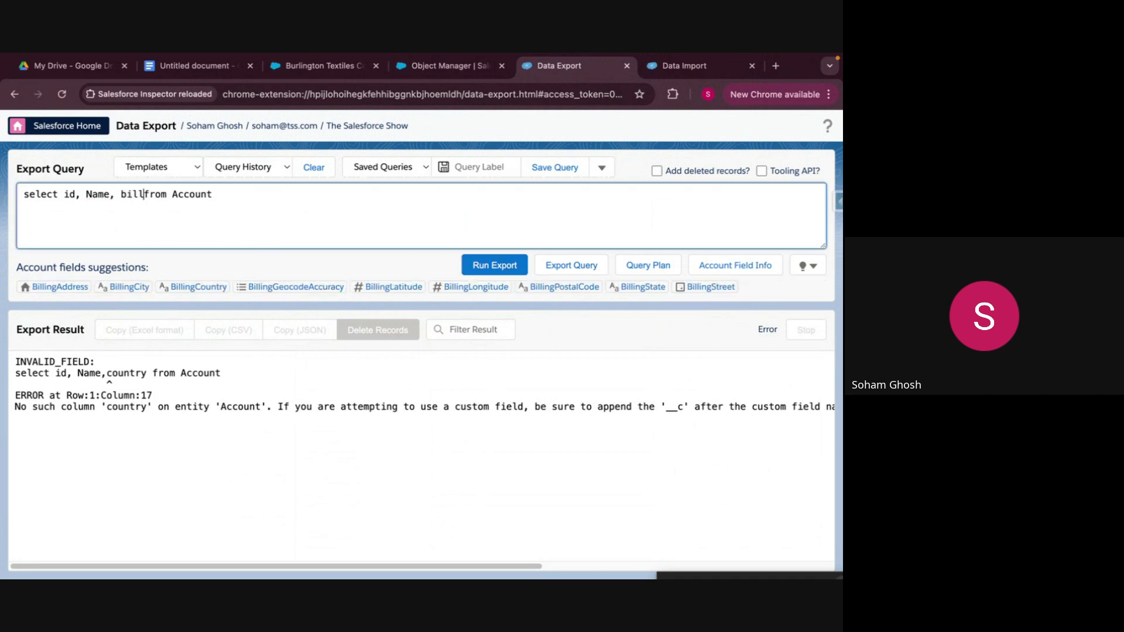
pyautogui.click(199, 287)
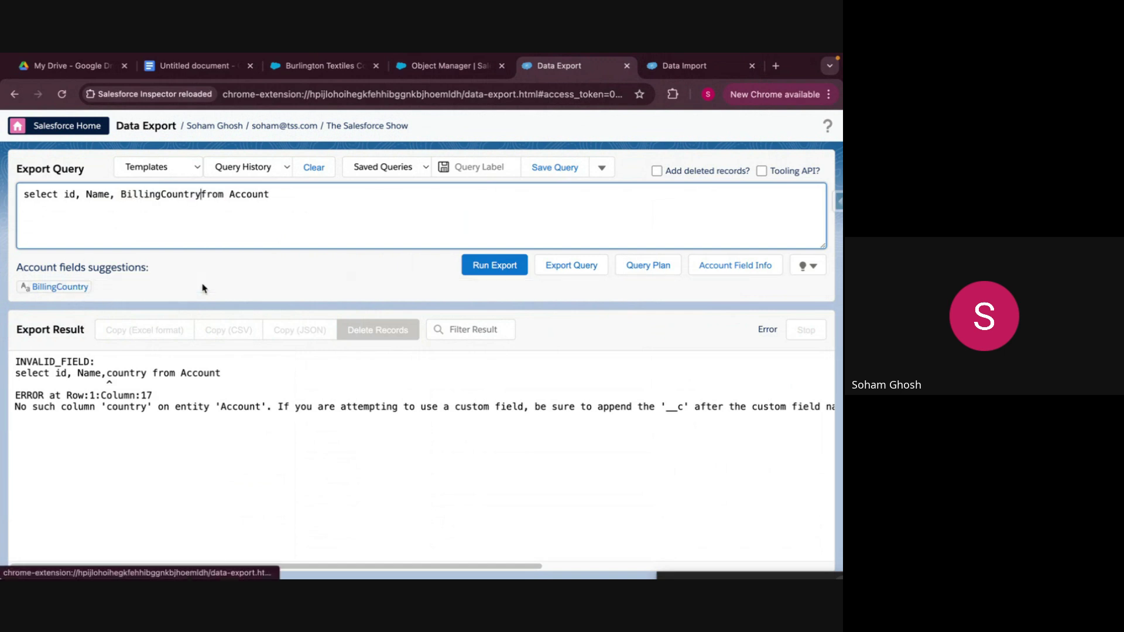
pyautogui.click(512, 264)
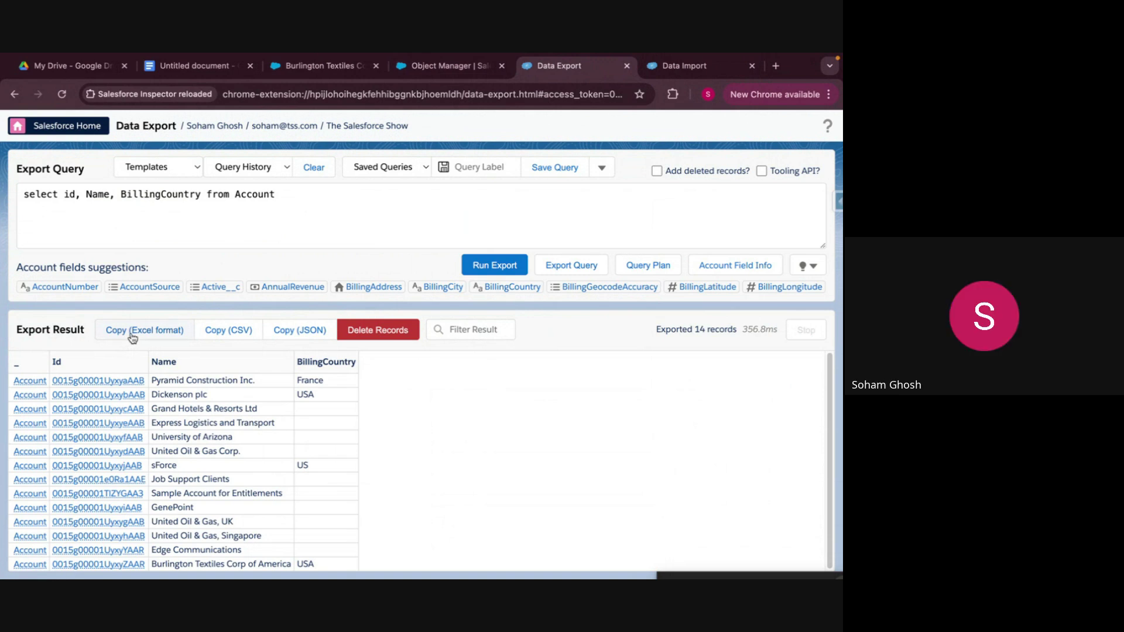
# Add the condition "where BillingCountry != null" to the Account query and run the export.
pyautogui.doubleClick(164, 198)
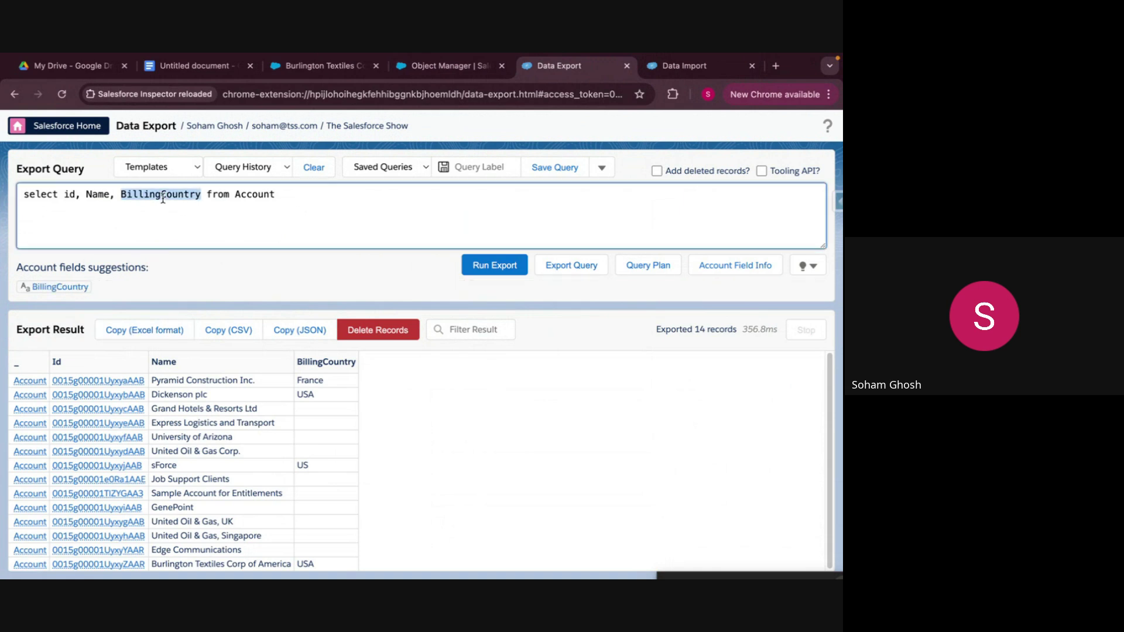
pyautogui.click(314, 196)
pyautogui.write('whe')
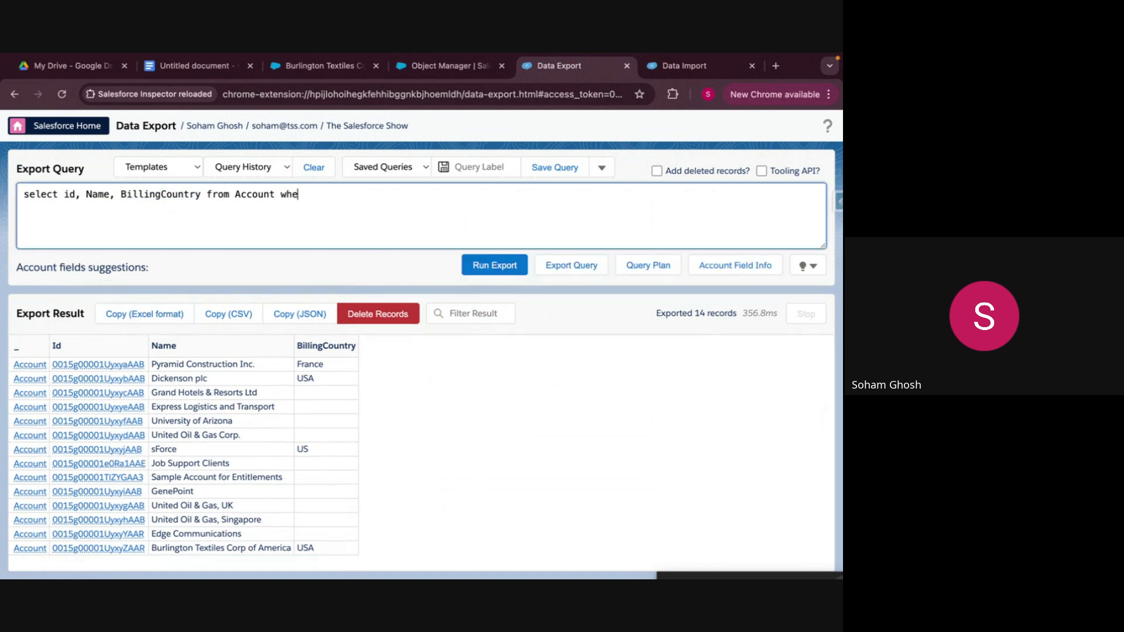
pyautogui.write('re BillingCountry ')
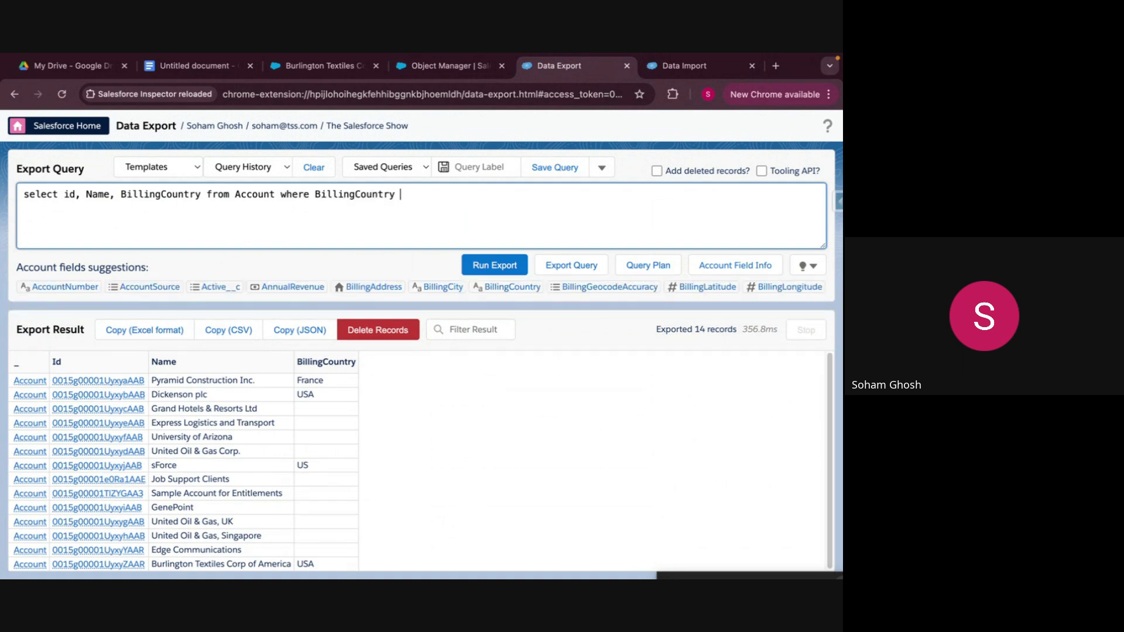
pyautogui.write('!= ')
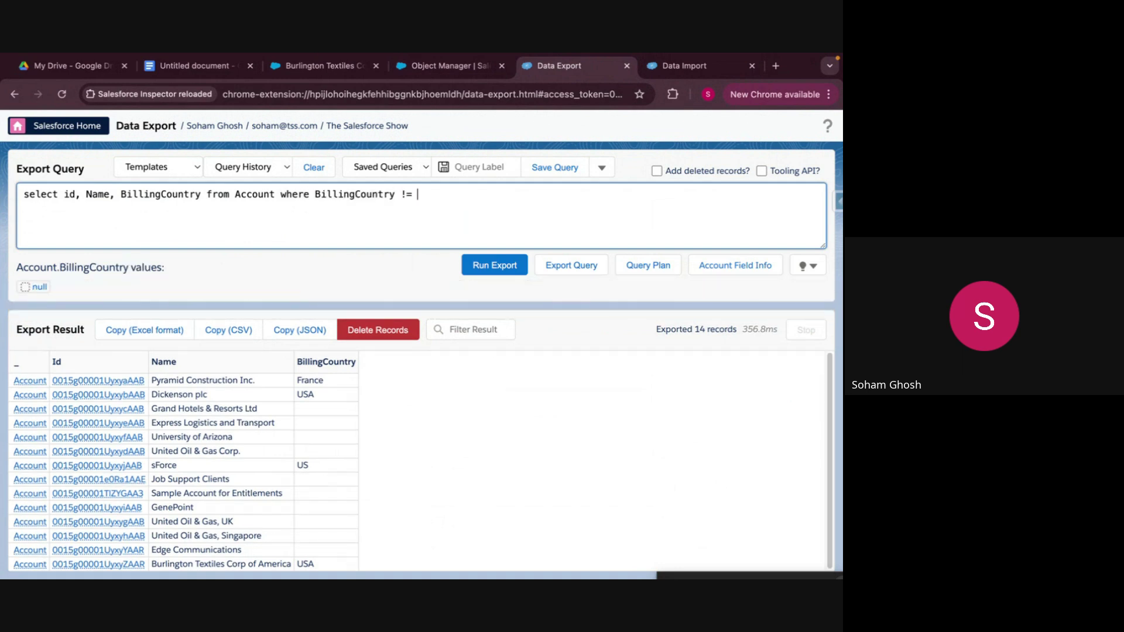
pyautogui.write('null')
pyautogui.click(469, 267)
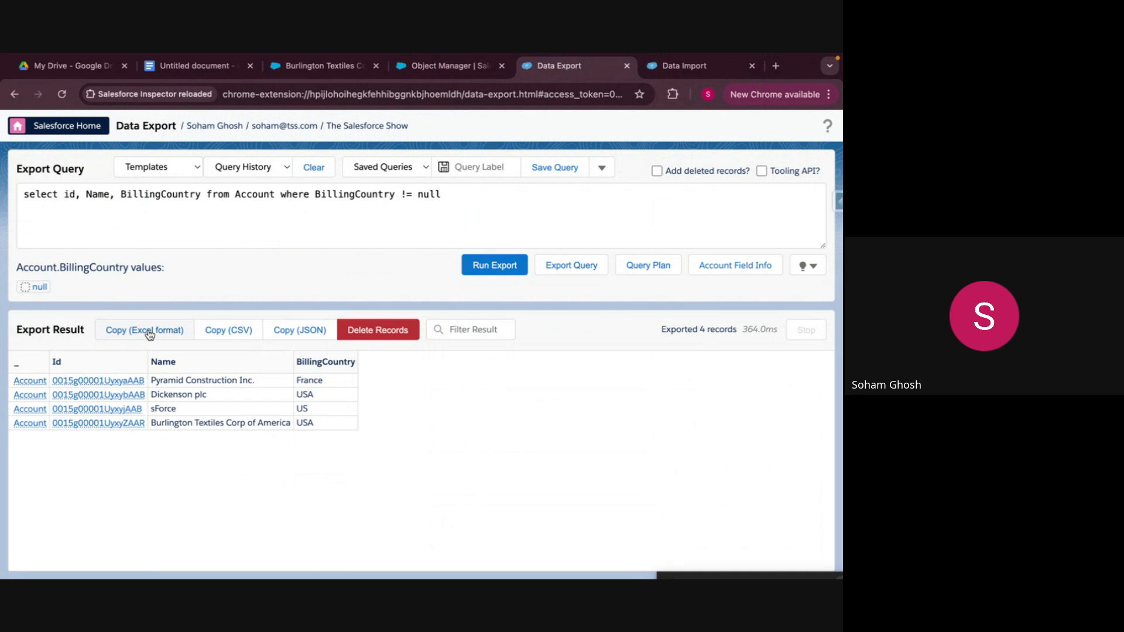
# Paste the exported account records, copied in Excel format, into the Data Import data field.
pyautogui.click(694, 69)
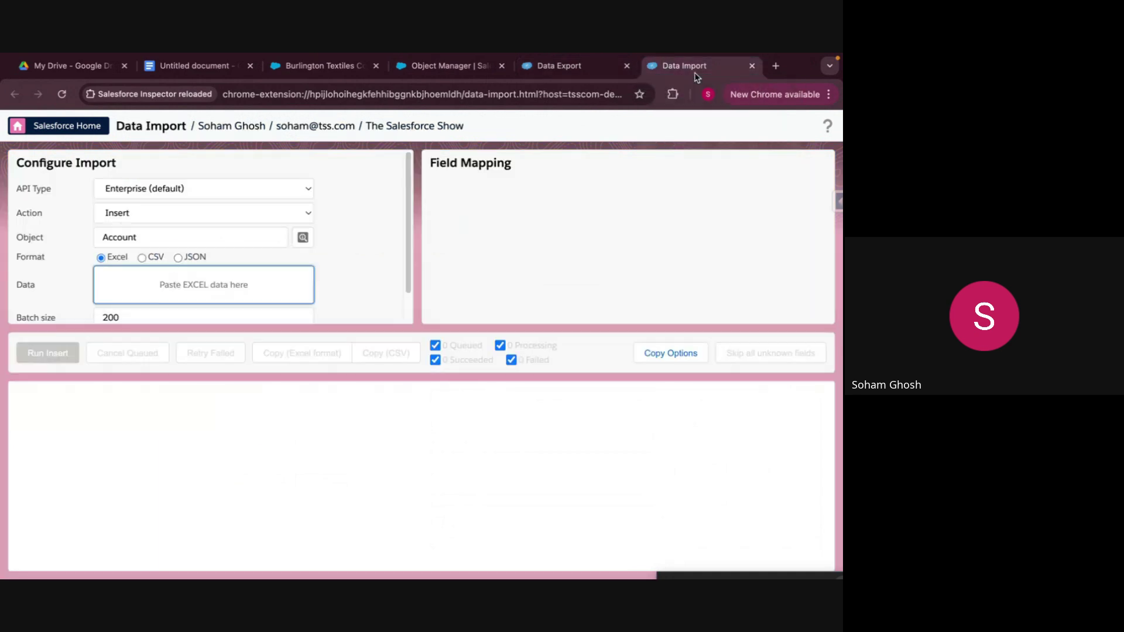
pyautogui.click(573, 62)
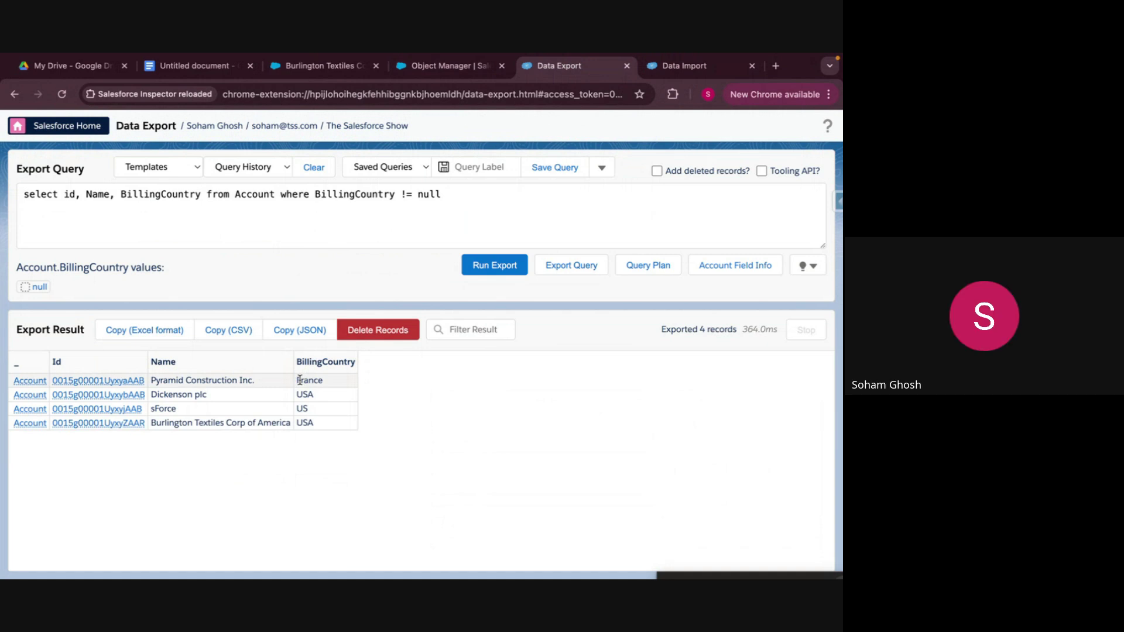
pyautogui.click(657, 72)
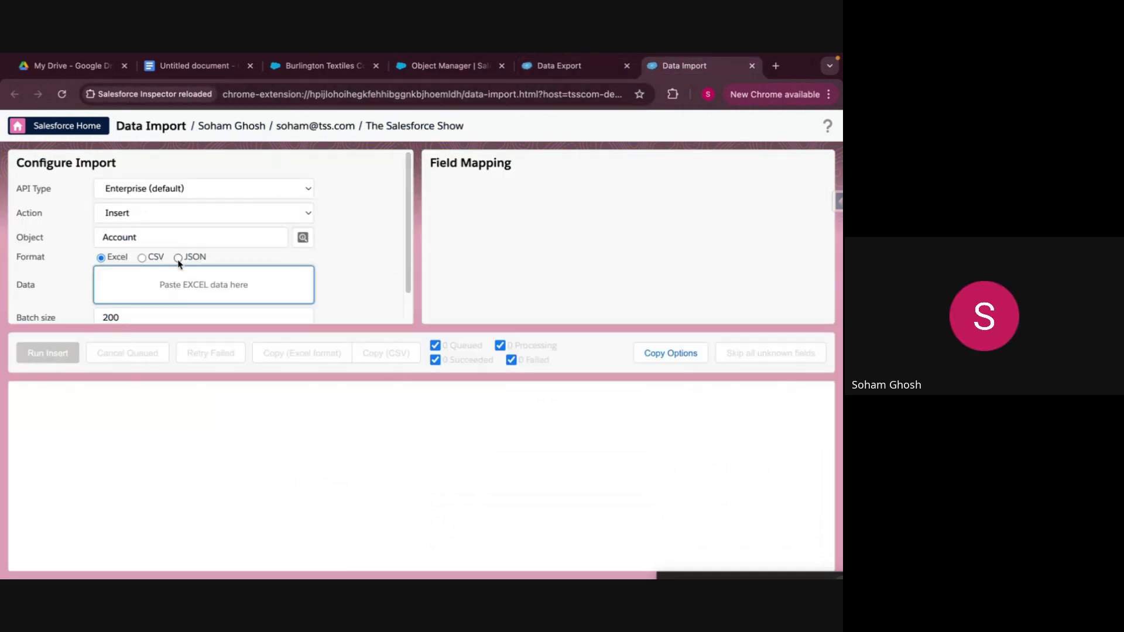
pyautogui.click(171, 284)
pyautogui.write('_\tId\tName\tBillingCountry [Account]\t0015g00001UyxyaAAB\tPyramid Construction Inc.\tFrance [Account]\t0015g00001UyxybAAB\tDickenson plc\tUSA [Account]\t0015g00001UyxyjAAB\tsForce\tUS [Account]\t0015g00001UyxyZAAR\tBurlington Textiles Corp of America\tUSA')
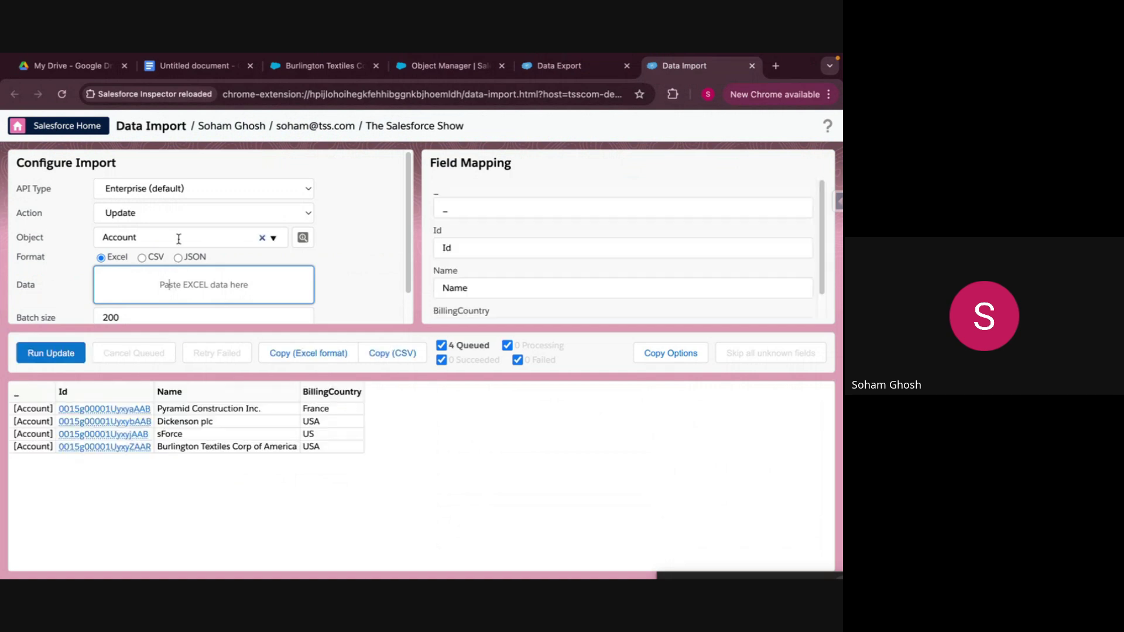
# Review the available import actions, keeping Update, and examine the field mapping for Id, Name and BillingCountry.
pyautogui.click(180, 218)
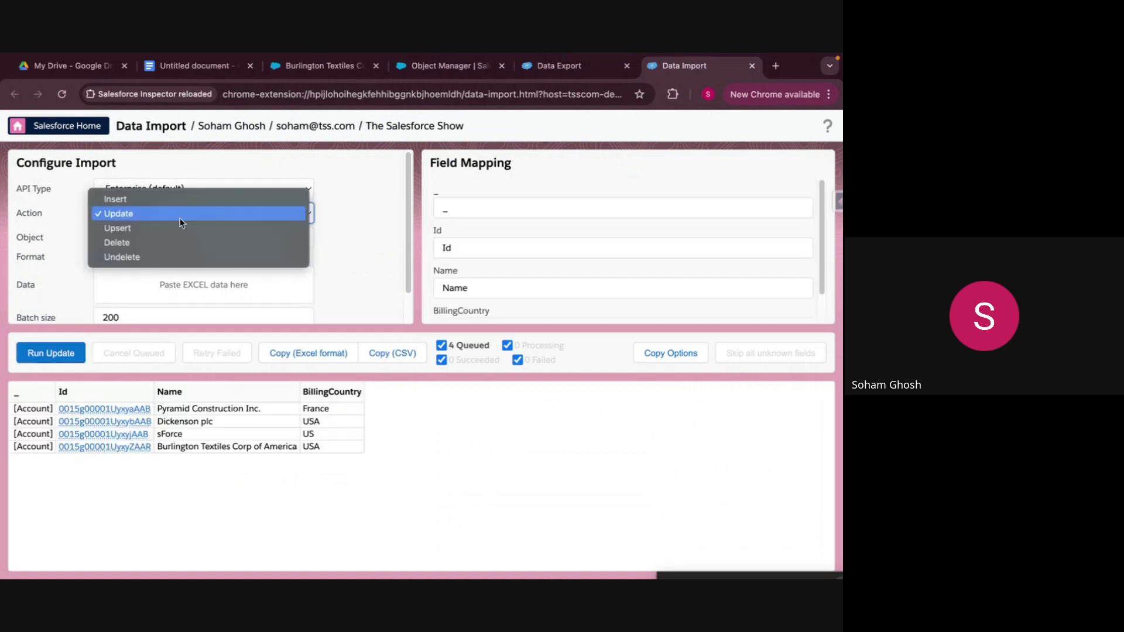
pyautogui.click(374, 236)
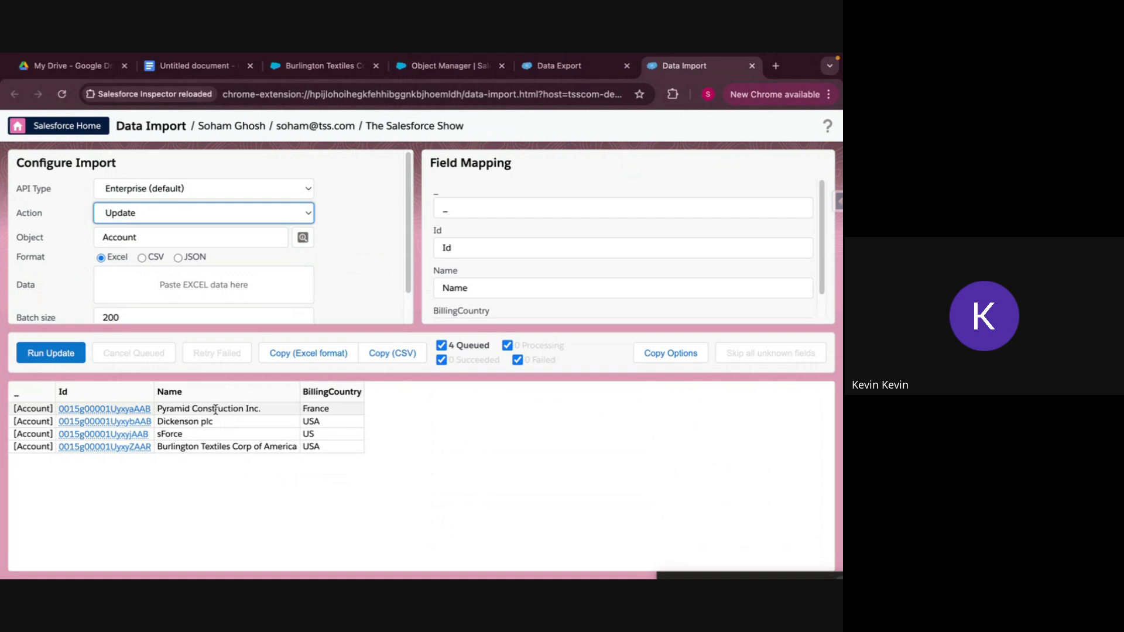
pyautogui.scroll(-1, 582, 264)
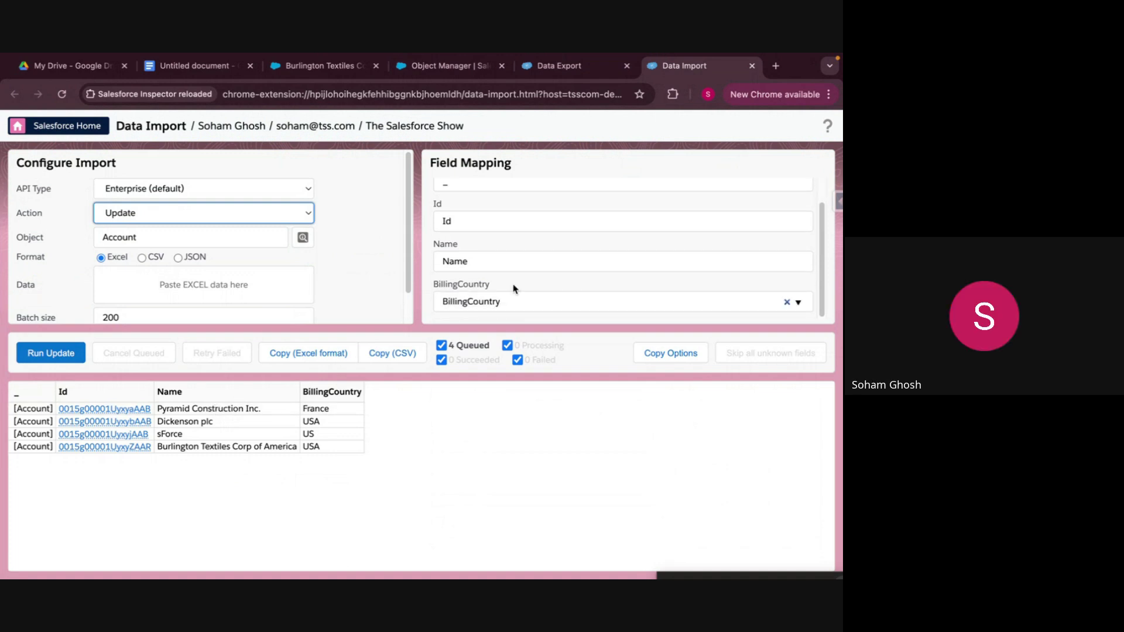
pyautogui.scroll(1, 567, 243)
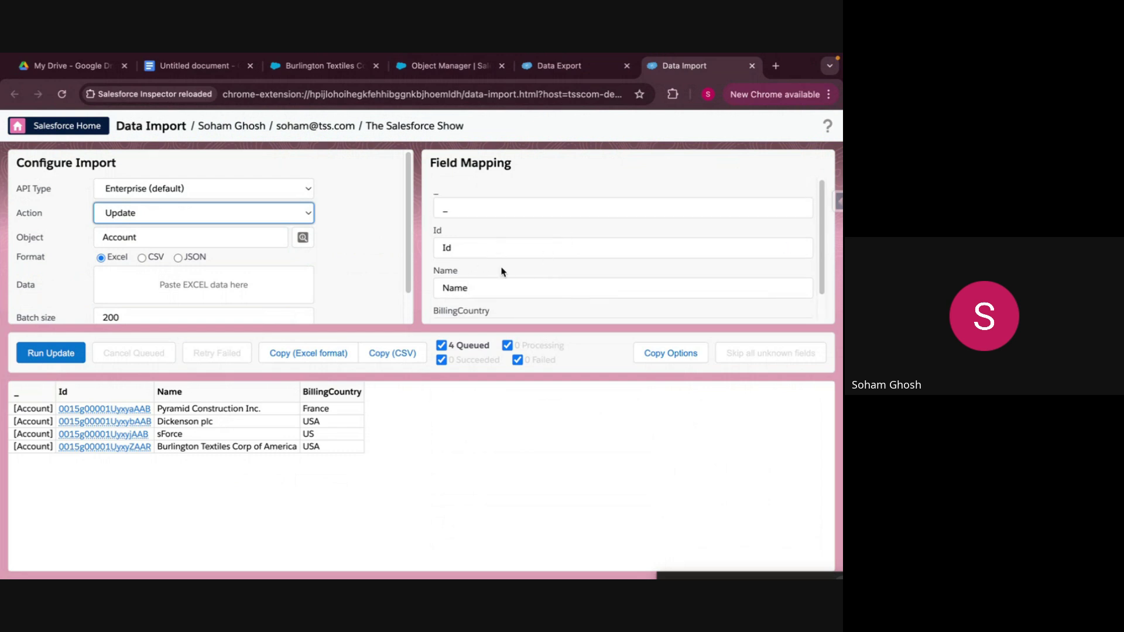
pyautogui.scroll(-1, 500, 287)
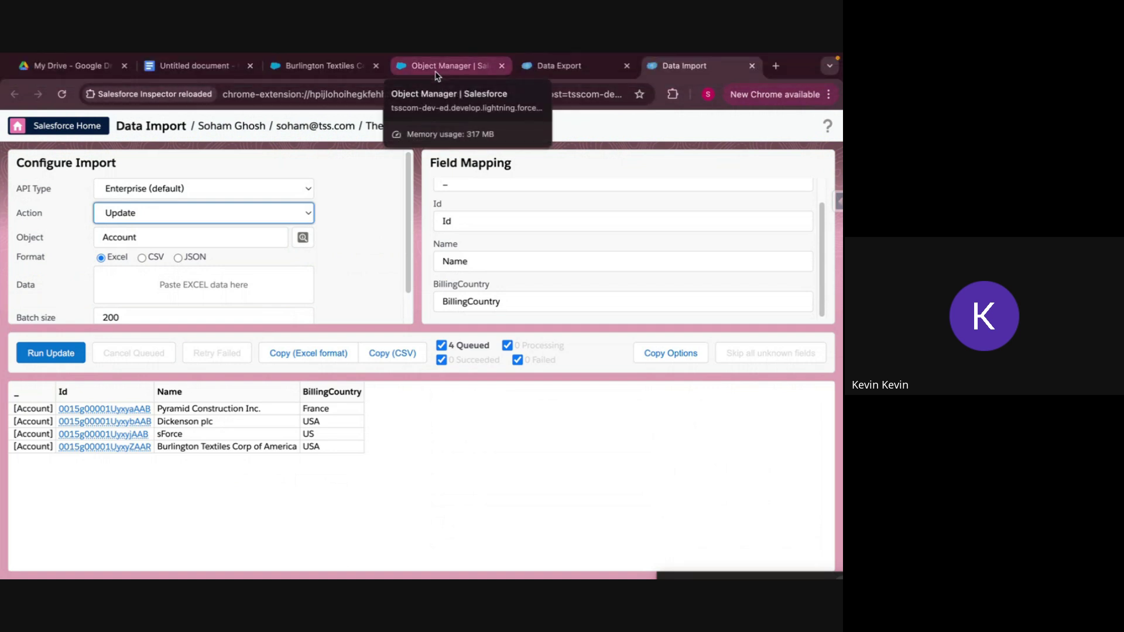
# Replace the Data Export query with "select id from Account".
pyautogui.click(551, 66)
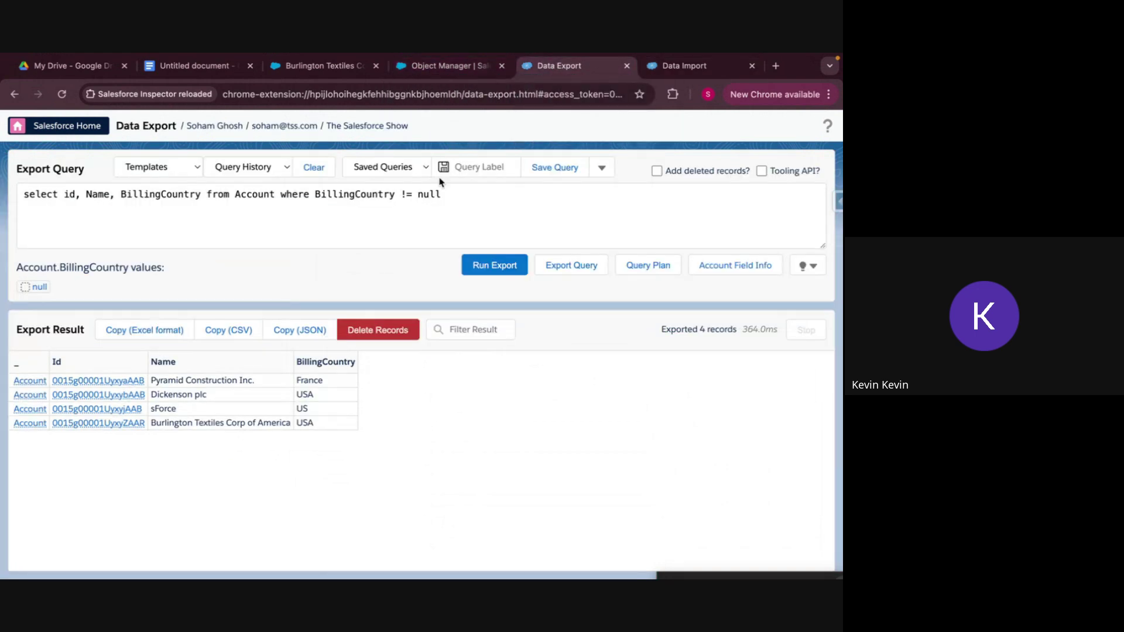
pyautogui.moveTo(68, 194); pyautogui.dragTo(477, 188)
pyautogui.press('BackSpace')
pyautogui.press('BackSpace')
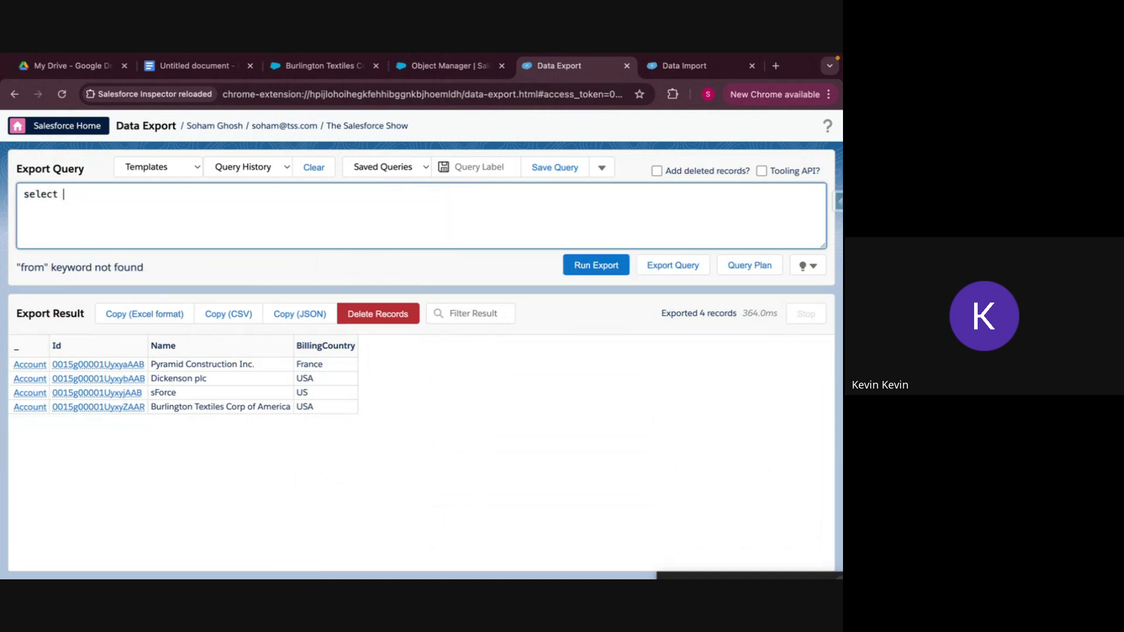
pyautogui.write('id from')
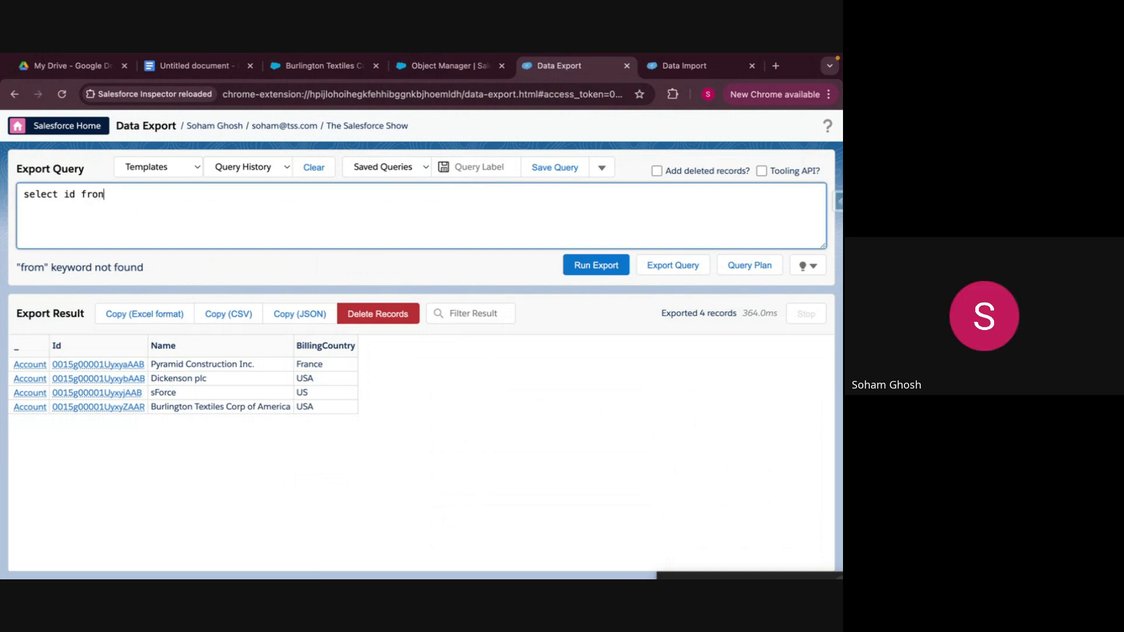
pyautogui.press('BackSpace')
pyautogui.write('m a')
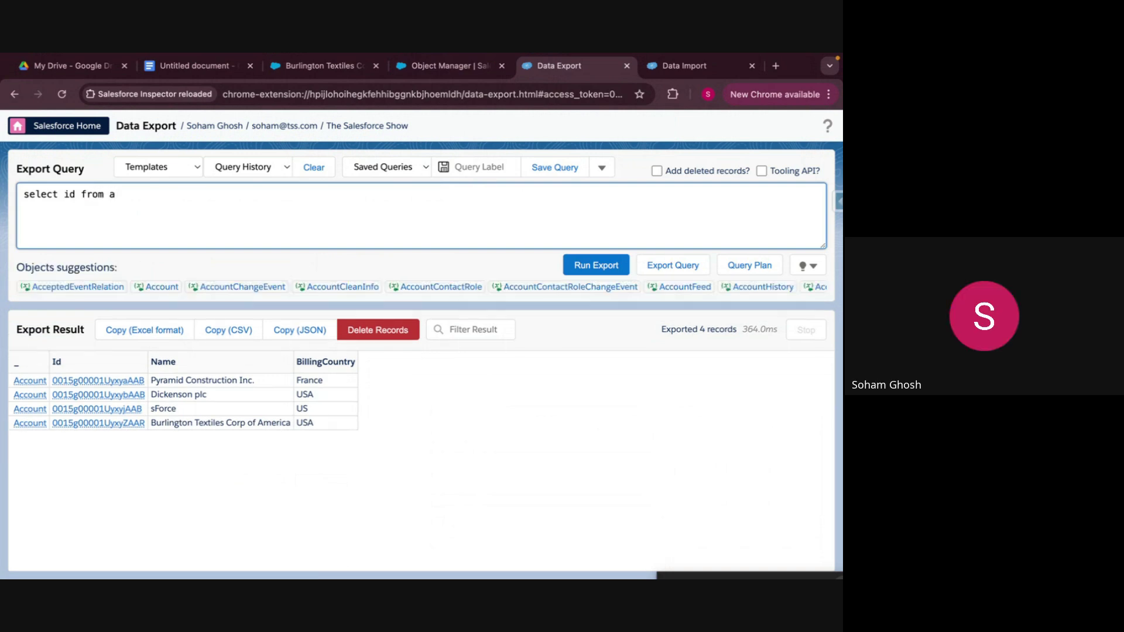
pyautogui.click(153, 292)
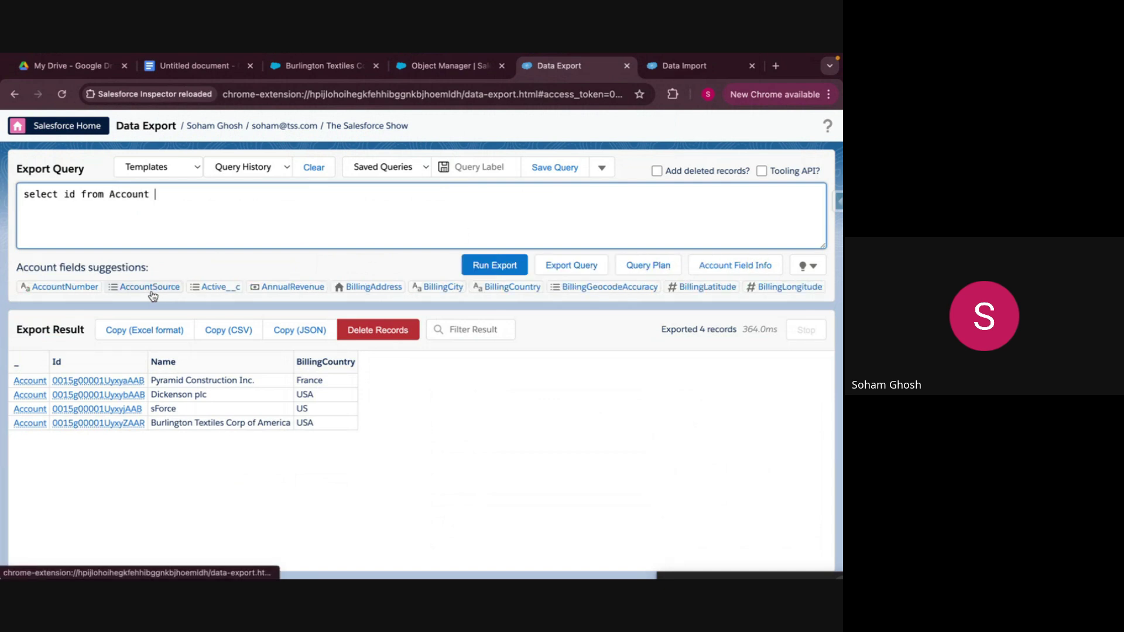
# Expand id in the Account query into all suggested matching fields, from Id and MasterRecordId through DandbCompanyId and OperatingHoursId.
pyautogui.click(76, 198)
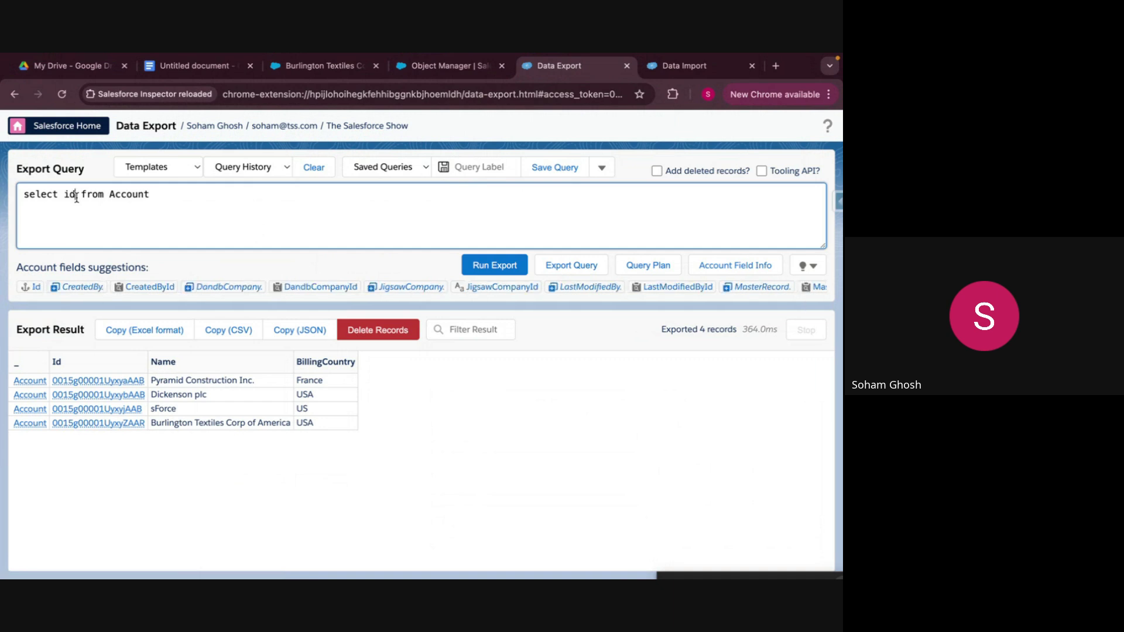
pyautogui.press('super+space')
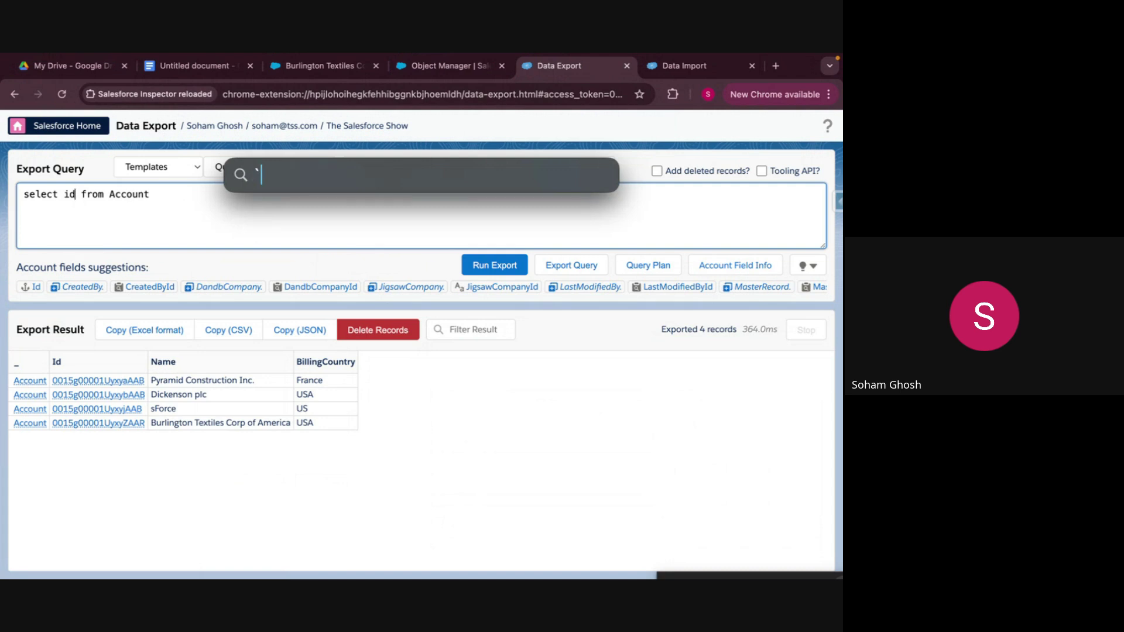
pyautogui.click(152, 211)
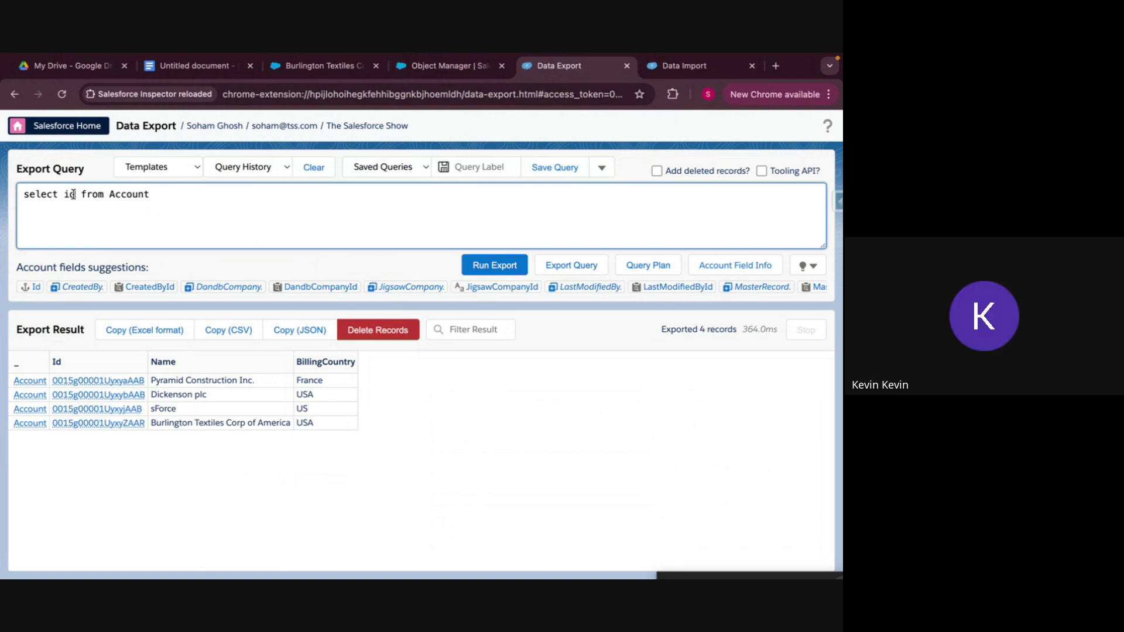
pyautogui.hotkey('ctrl', 'space')
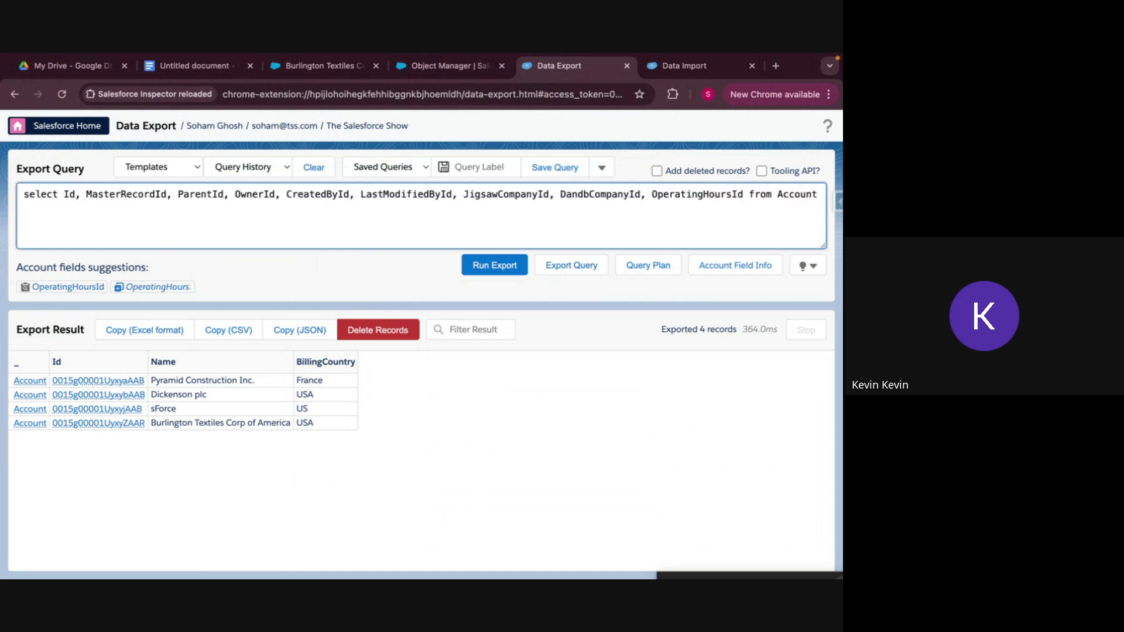
# Switch to the Google Meet call and stop presenting the screen.
pyautogui.press('super+Tab')
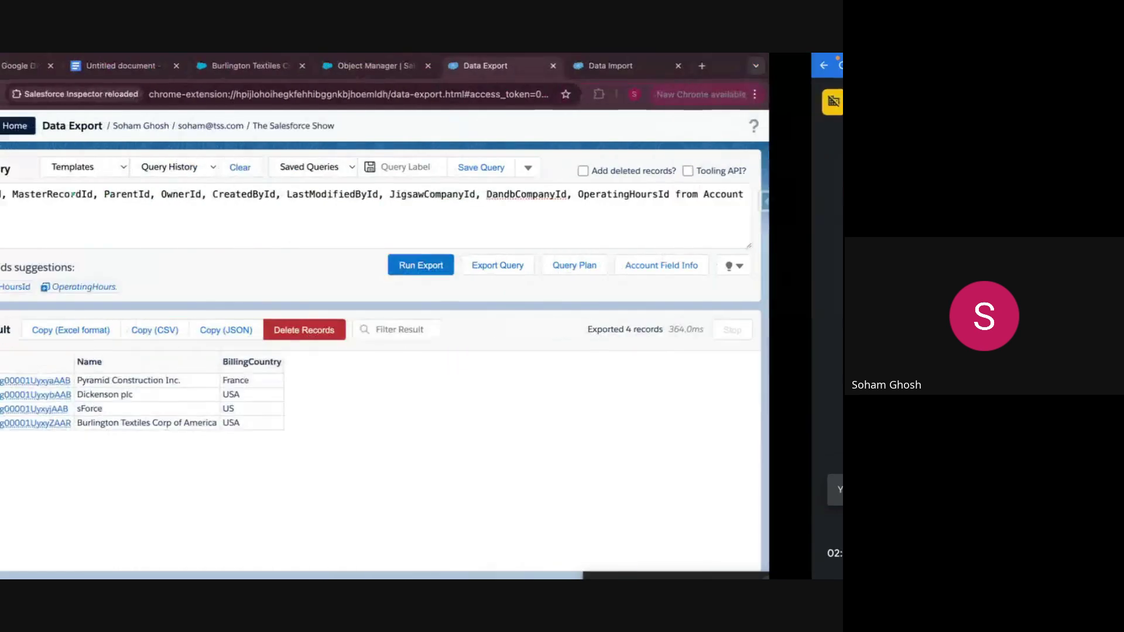
pyautogui.press('super+Tab')
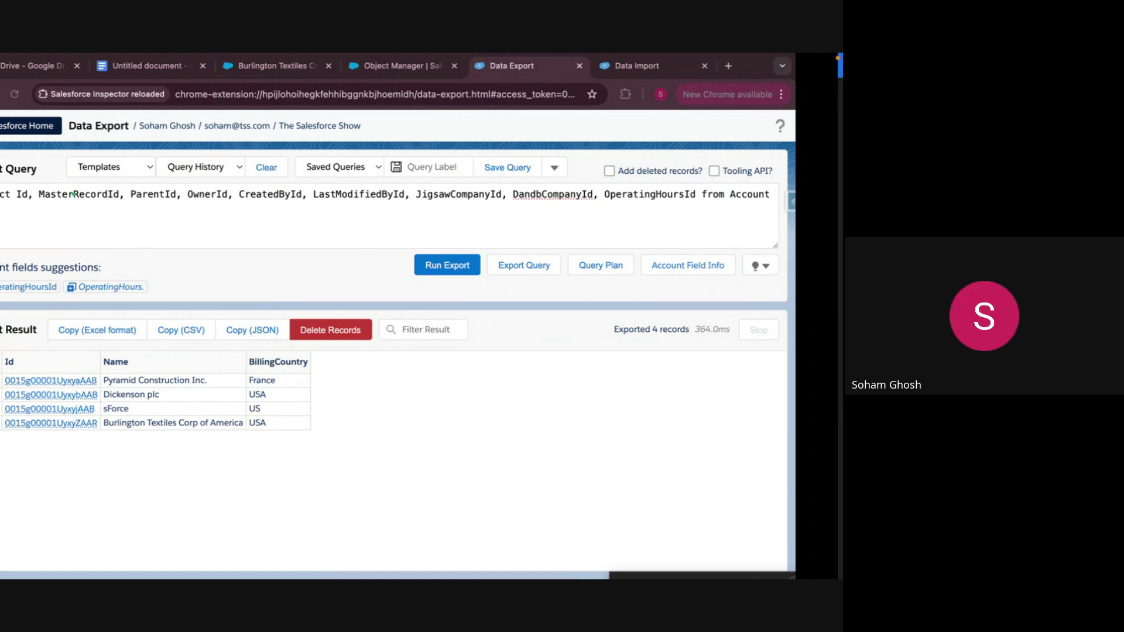
pyautogui.hotkey('alt', 'Tab')
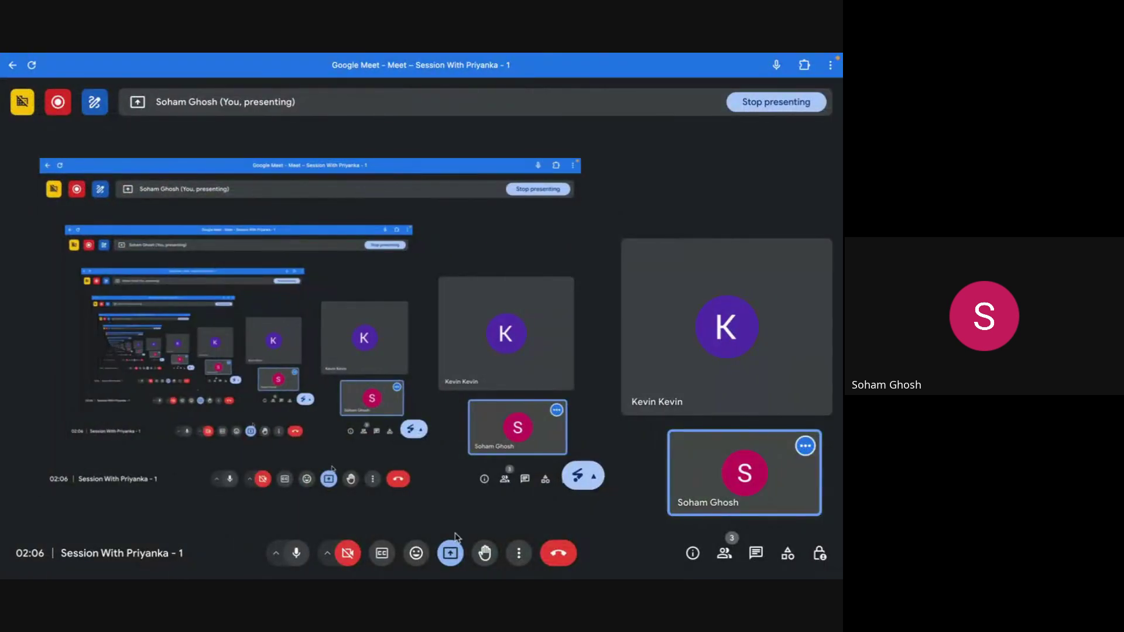
pyautogui.click(451, 554)
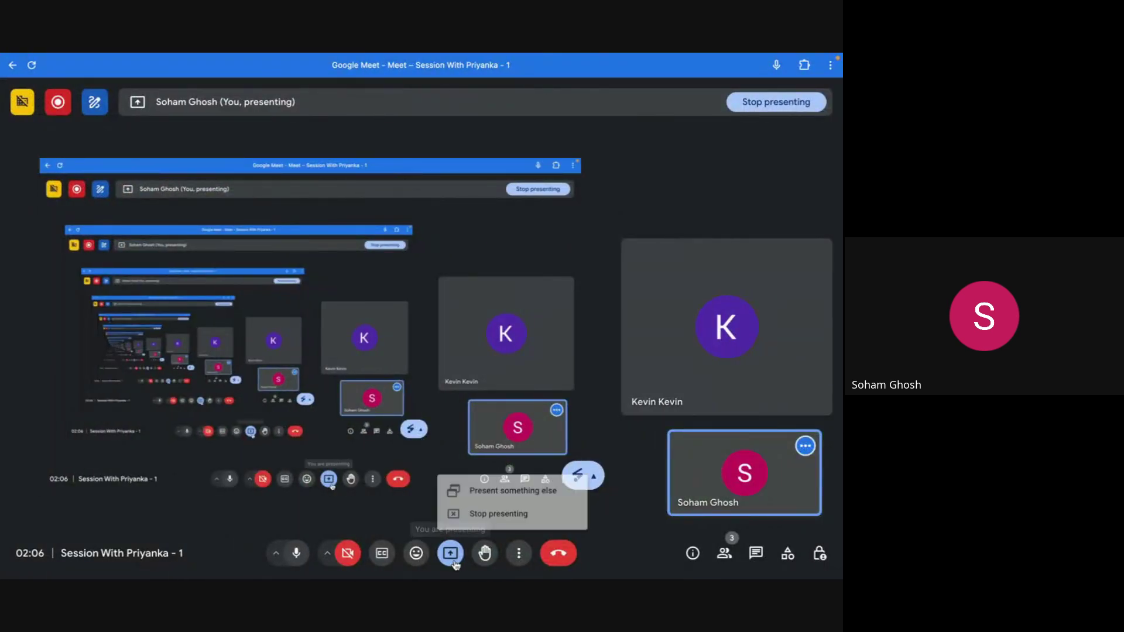
pyautogui.click(511, 511)
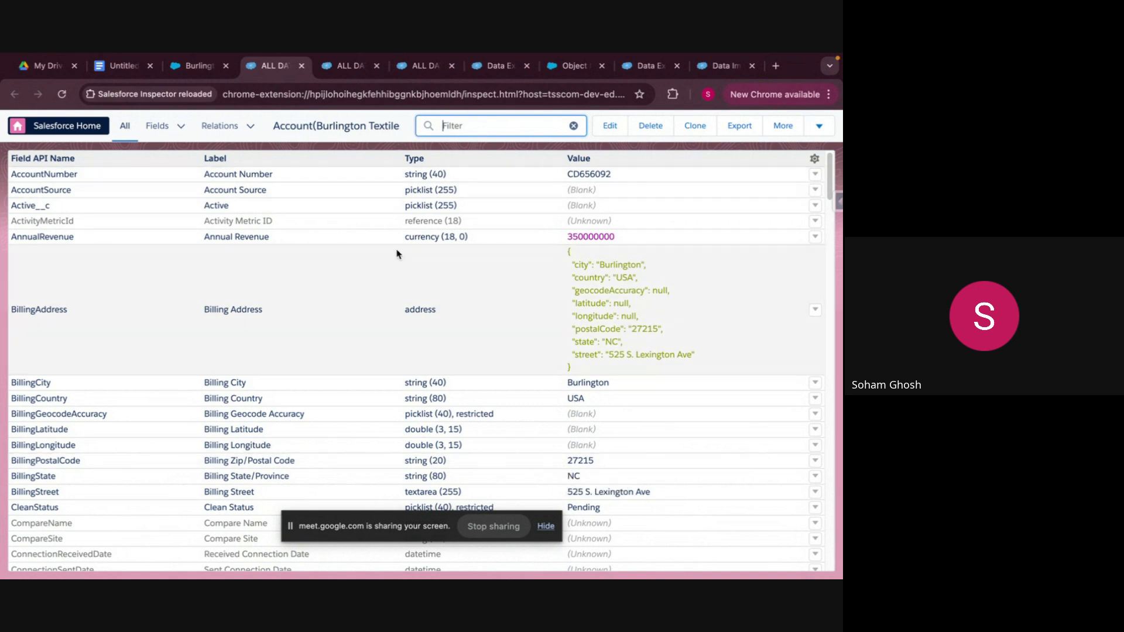
# Make the Burlington Textiles account's field values editable, look through them and save the record without edits.
pyautogui.click(611, 126)
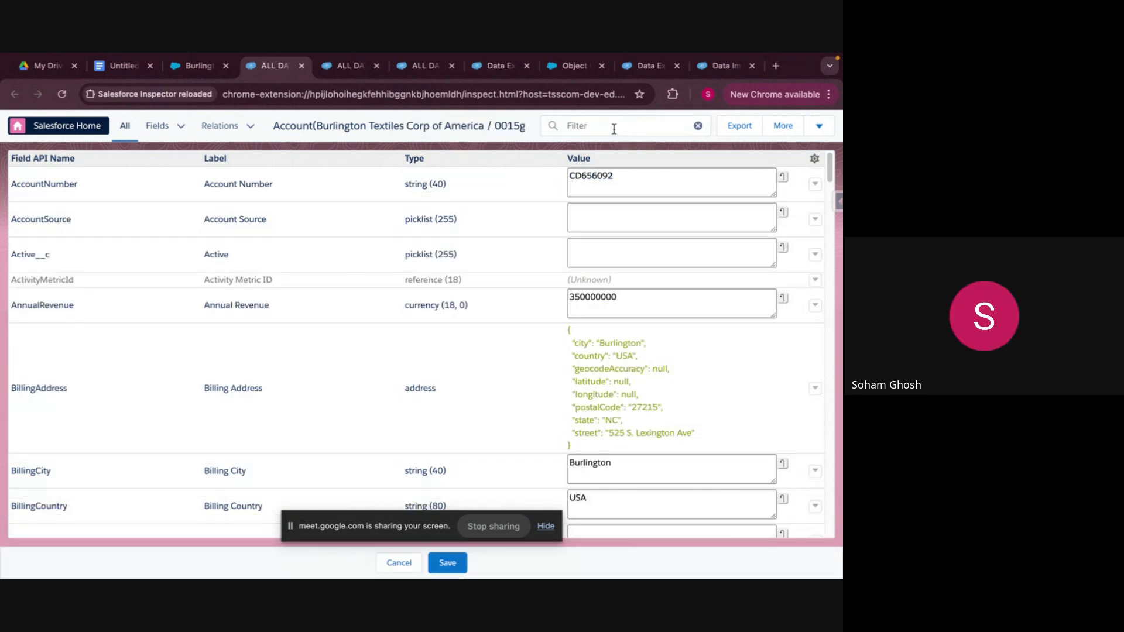
pyautogui.click(624, 181)
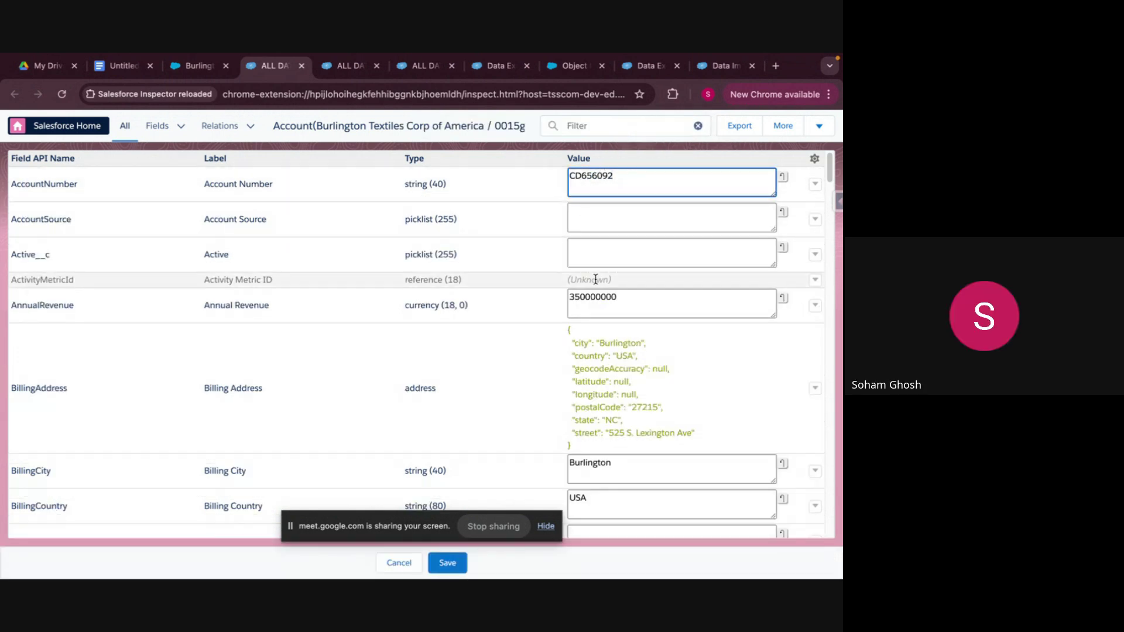
pyautogui.scroll(-6, 620, 333)
pyautogui.click(437, 565)
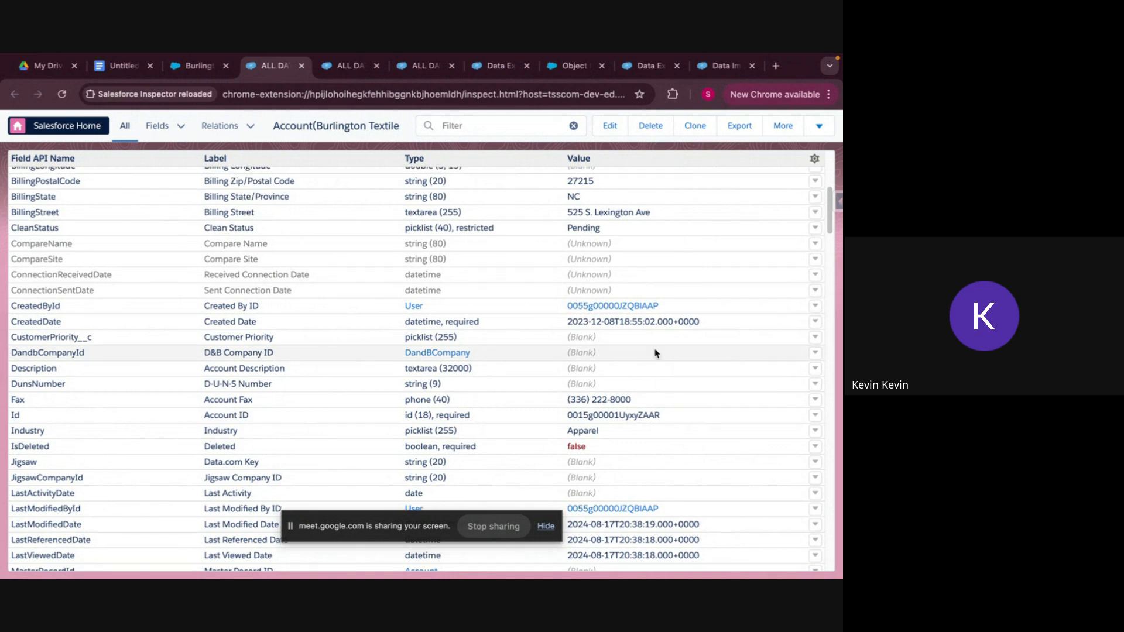
pyautogui.scroll(5, 655, 353)
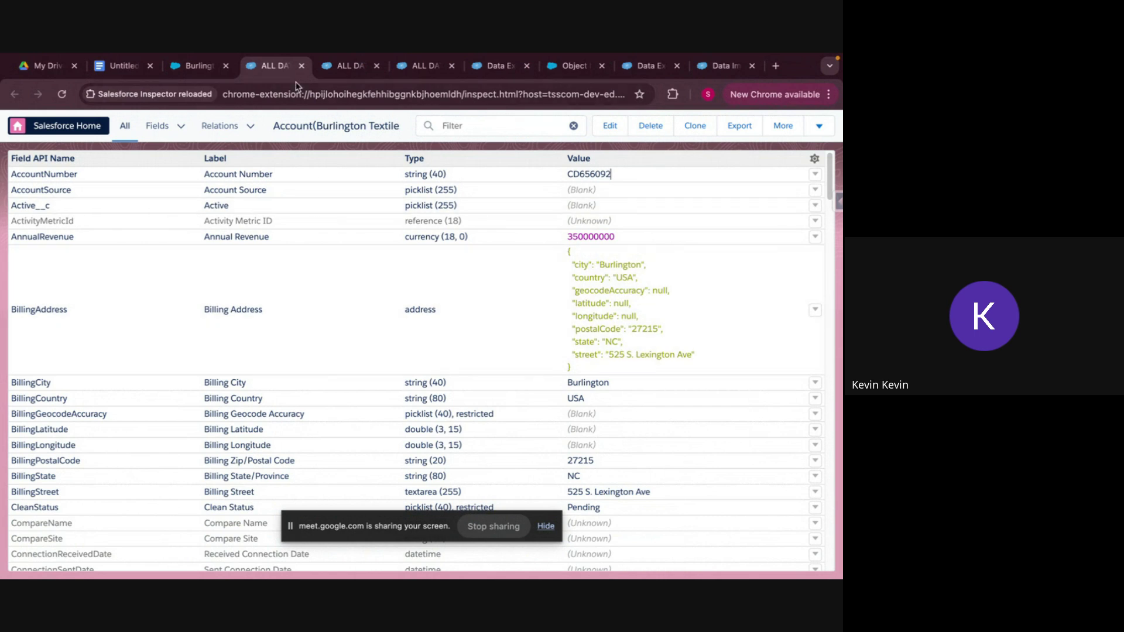
# Close the two duplicate all-data pages of the Burlington Textiles account and return to the remaining one.
pyautogui.click(332, 74)
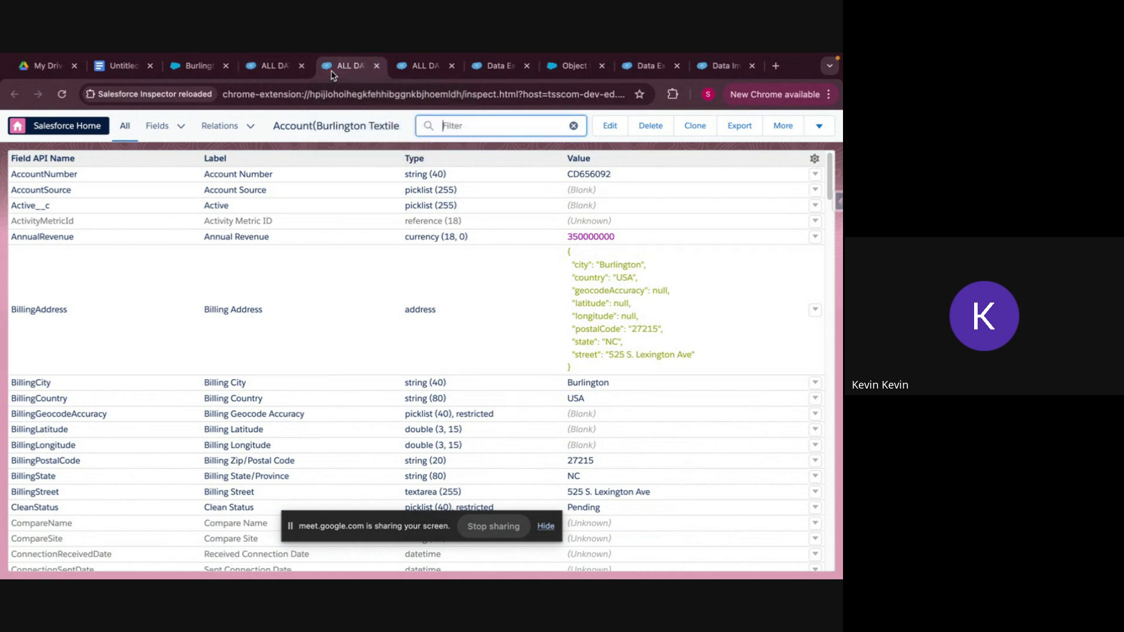
pyautogui.click(377, 68)
pyautogui.click(377, 68)
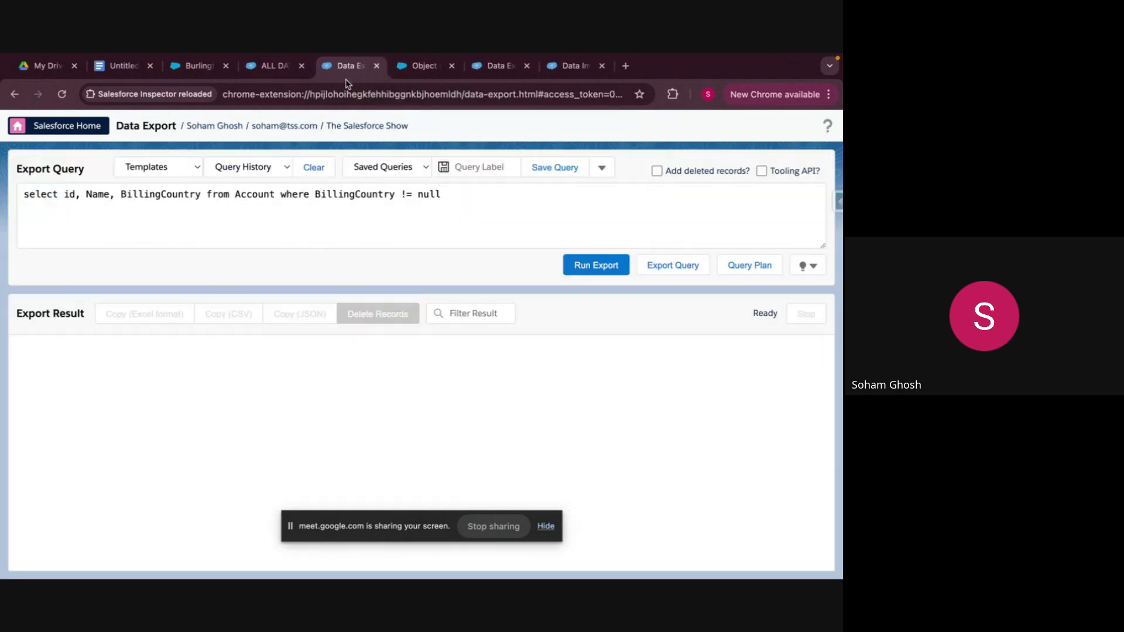
pyautogui.click(277, 69)
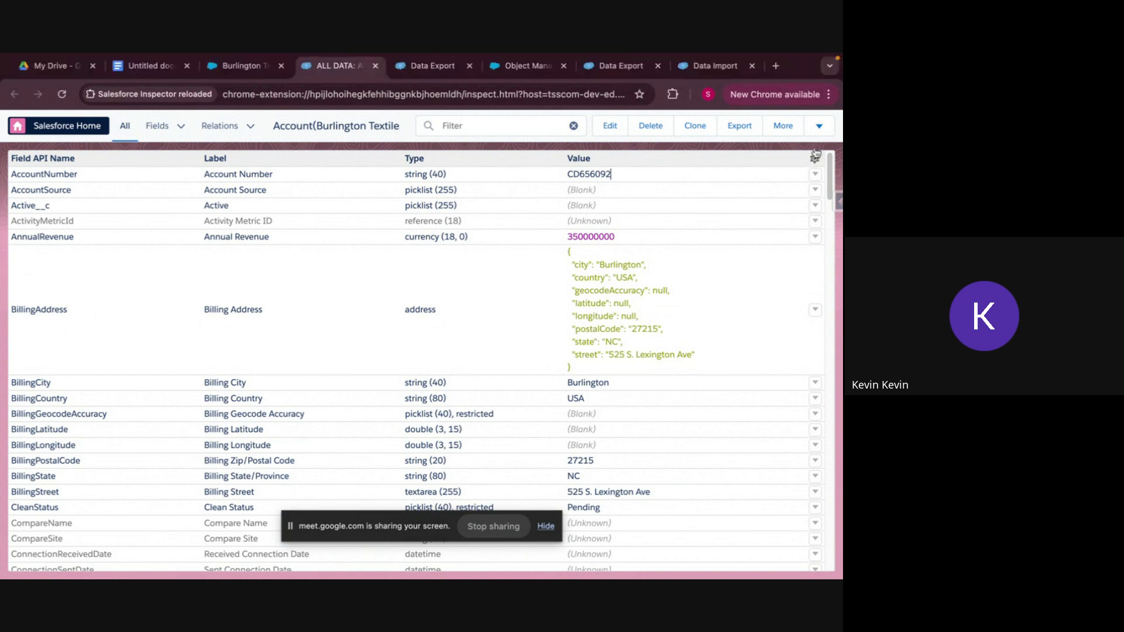
# Sort the Burlington Textiles account's fields by value, look through them, and view the export query for this record.
pyautogui.click(826, 132)
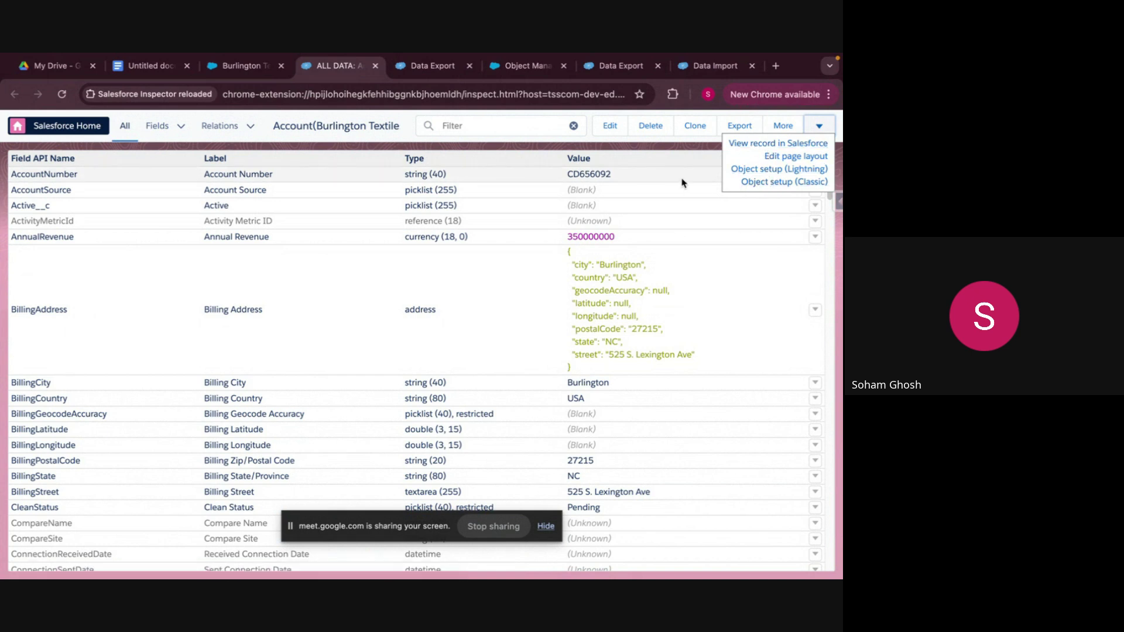
pyautogui.click(680, 159)
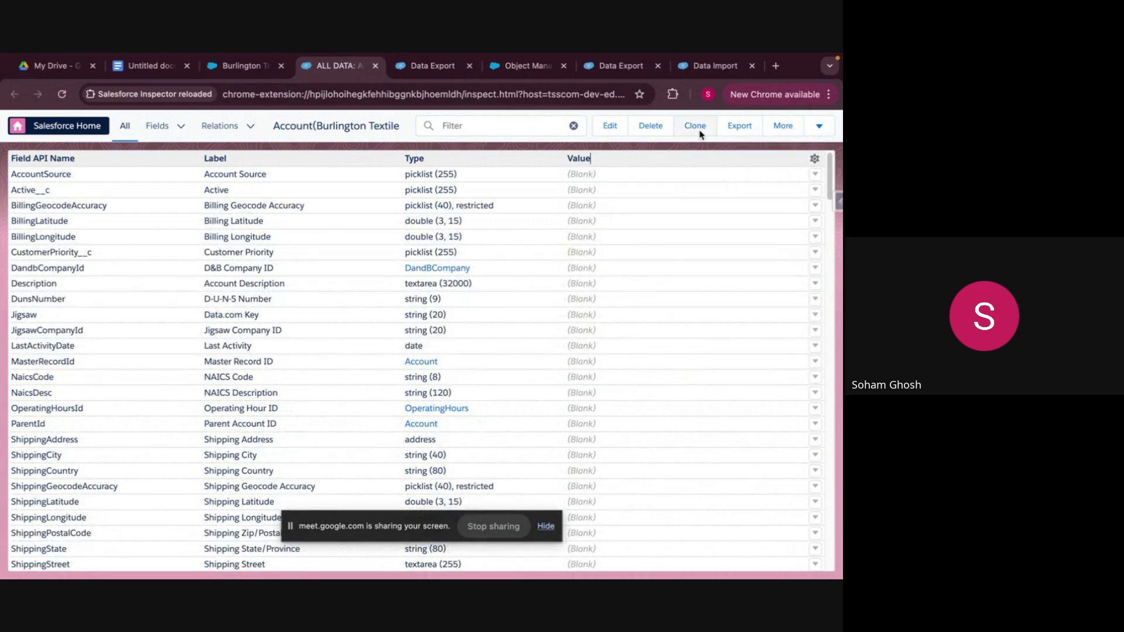
pyautogui.scroll(-15, 579, 222)
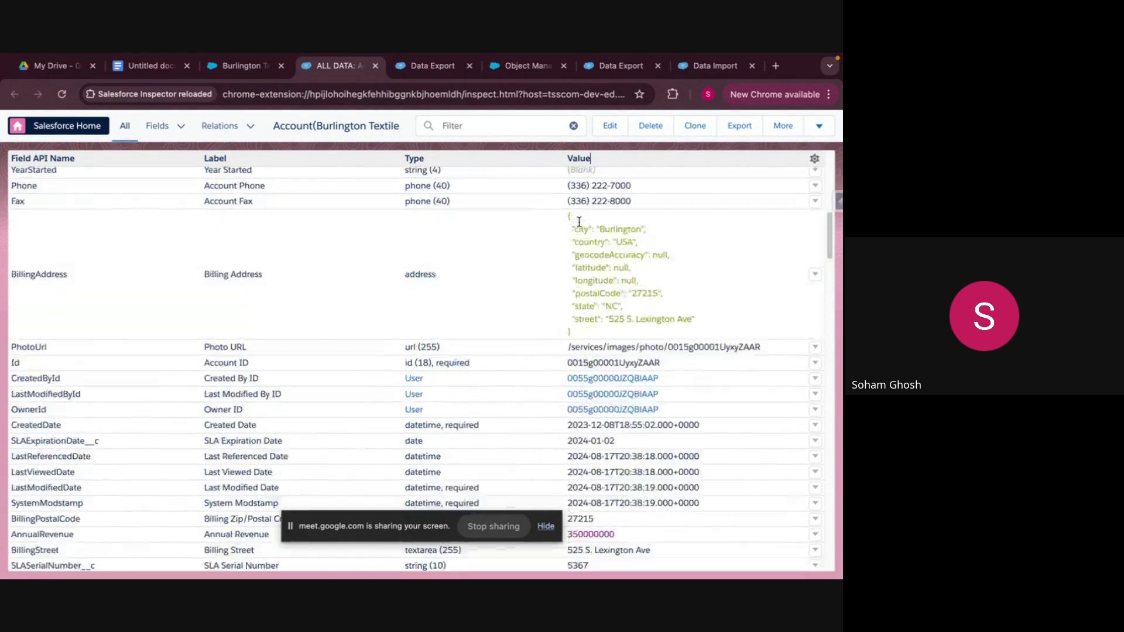
pyautogui.scroll(15, 581, 225)
pyautogui.scroll(-5, 578, 221)
pyautogui.scroll(5, 578, 220)
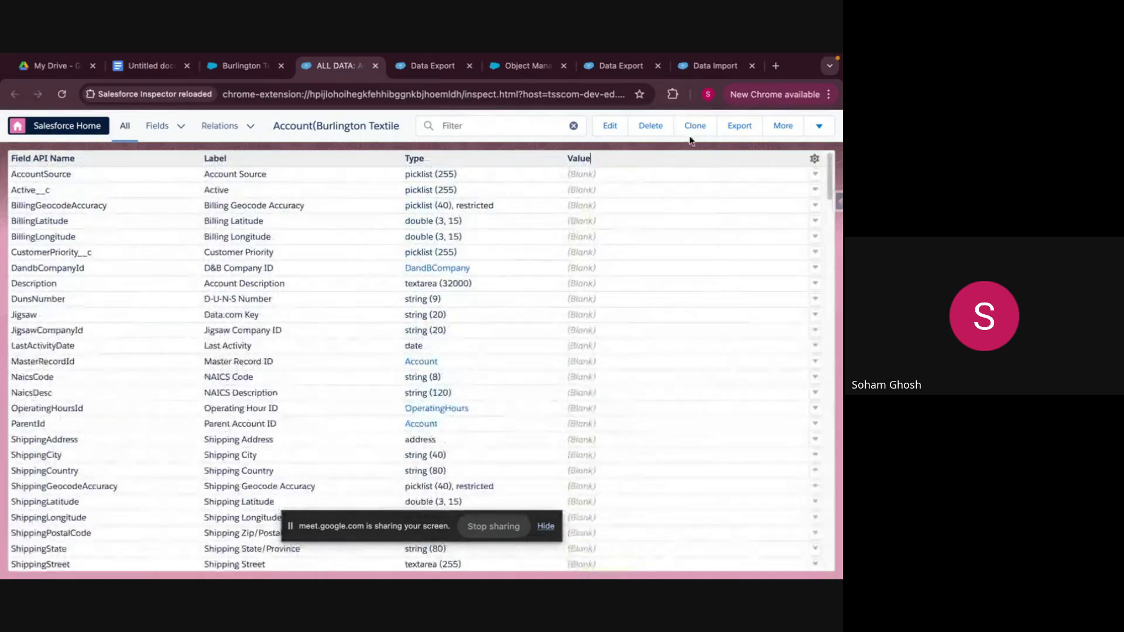
pyautogui.click(743, 131)
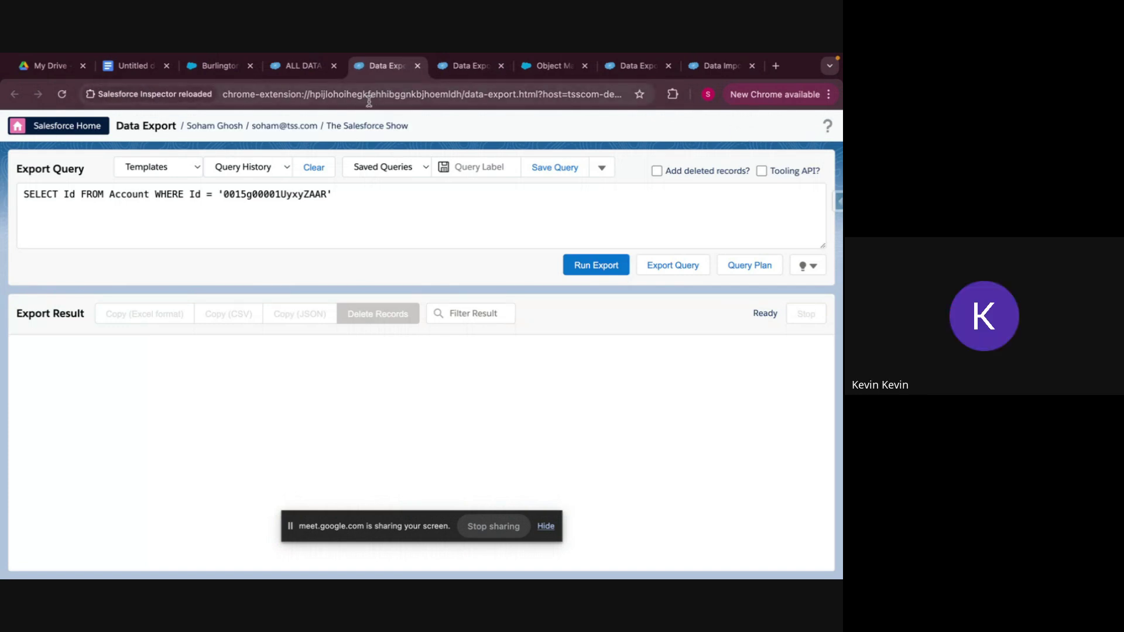
pyautogui.click(305, 67)
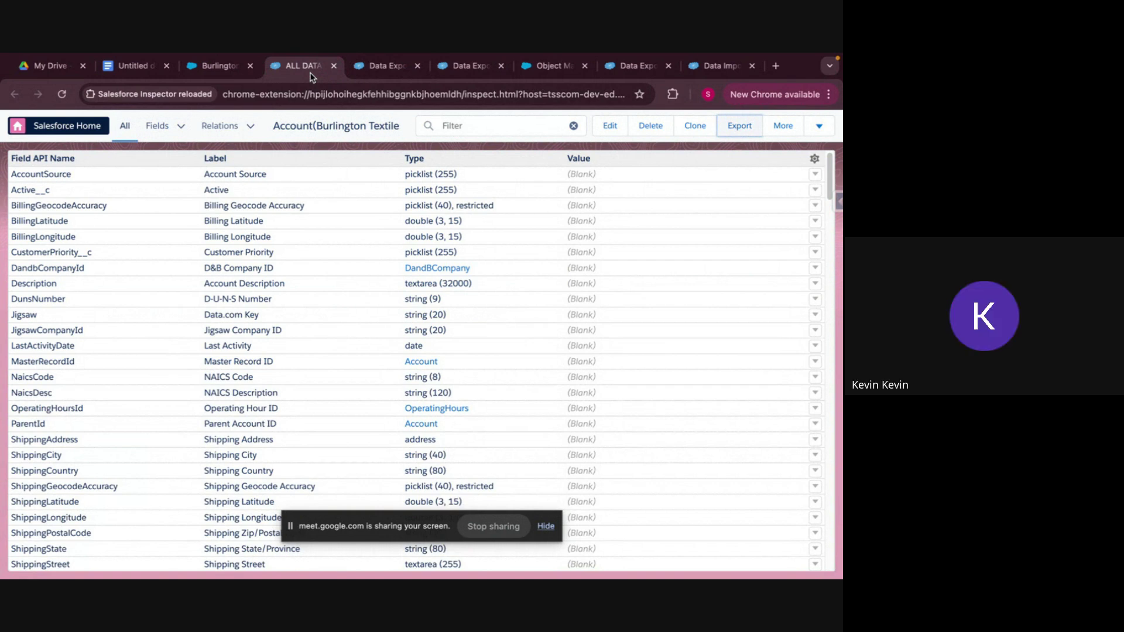
# Open Salesforce Setup from the Burlington Textiles account record.
pyautogui.click(220, 65)
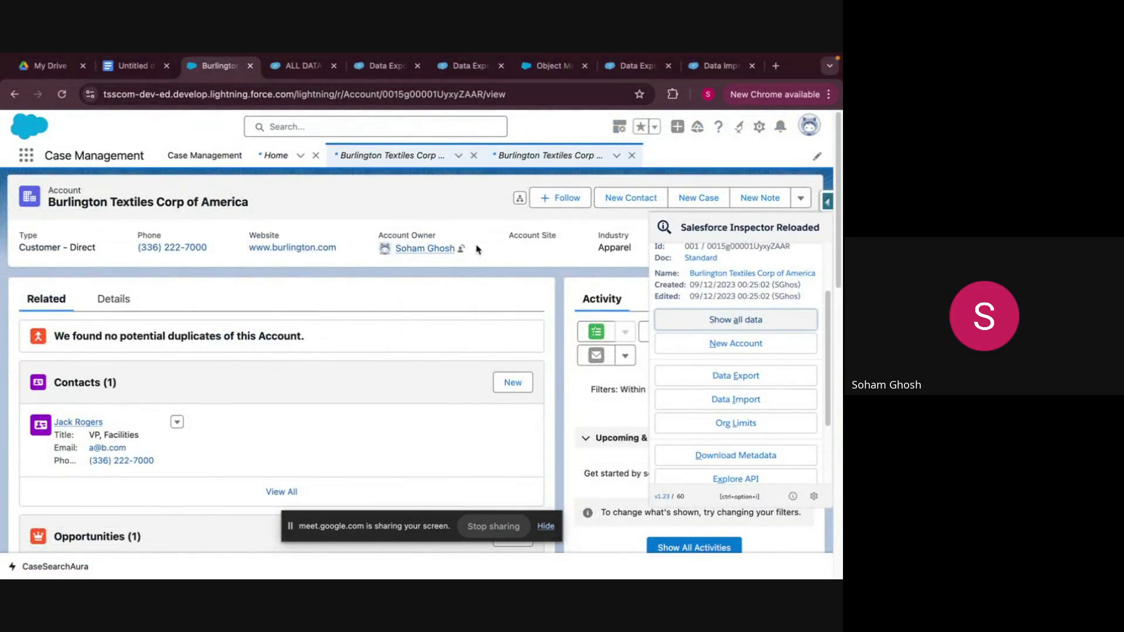
pyautogui.click(758, 129)
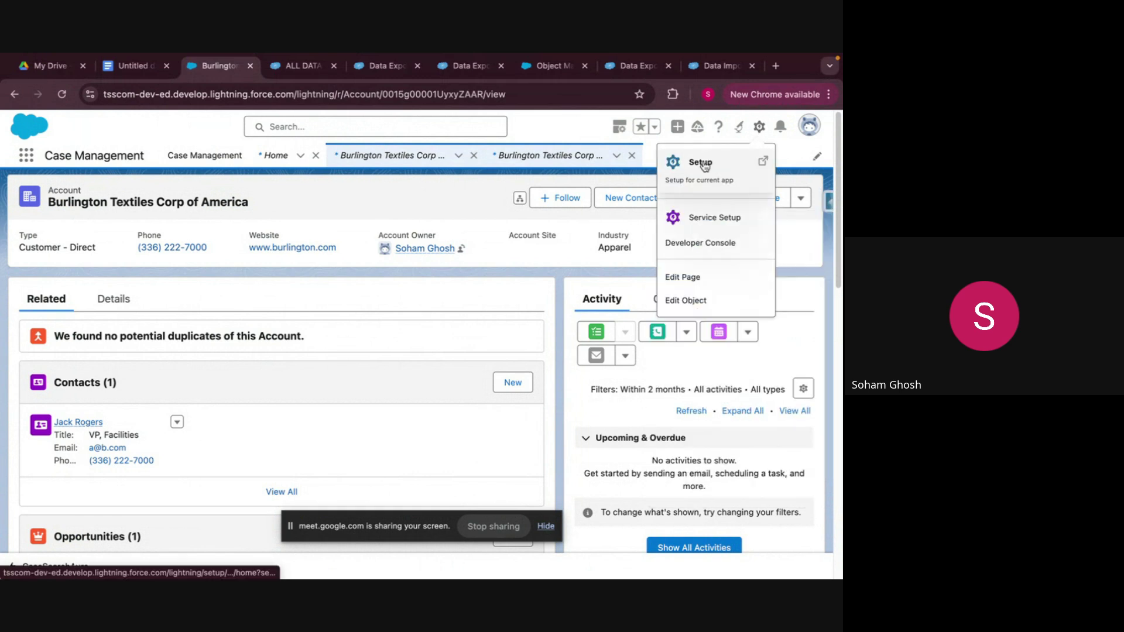
pyautogui.click(707, 157)
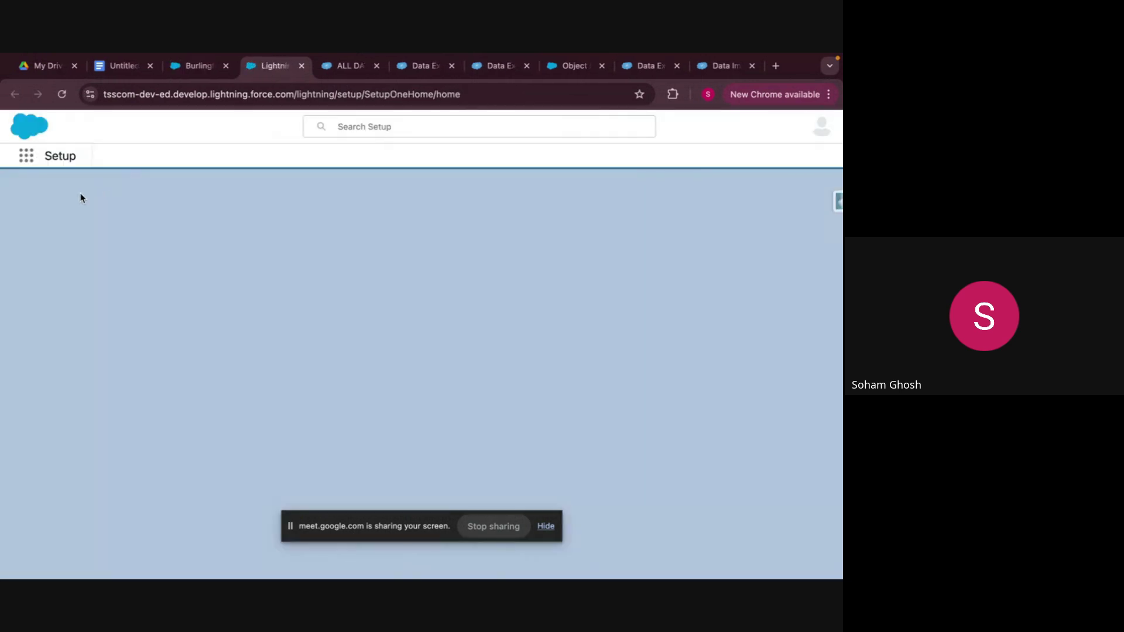
# Search the Setup items for "recyc", shorten the search to "rec" and look through the matching items.
pyautogui.click(72, 192)
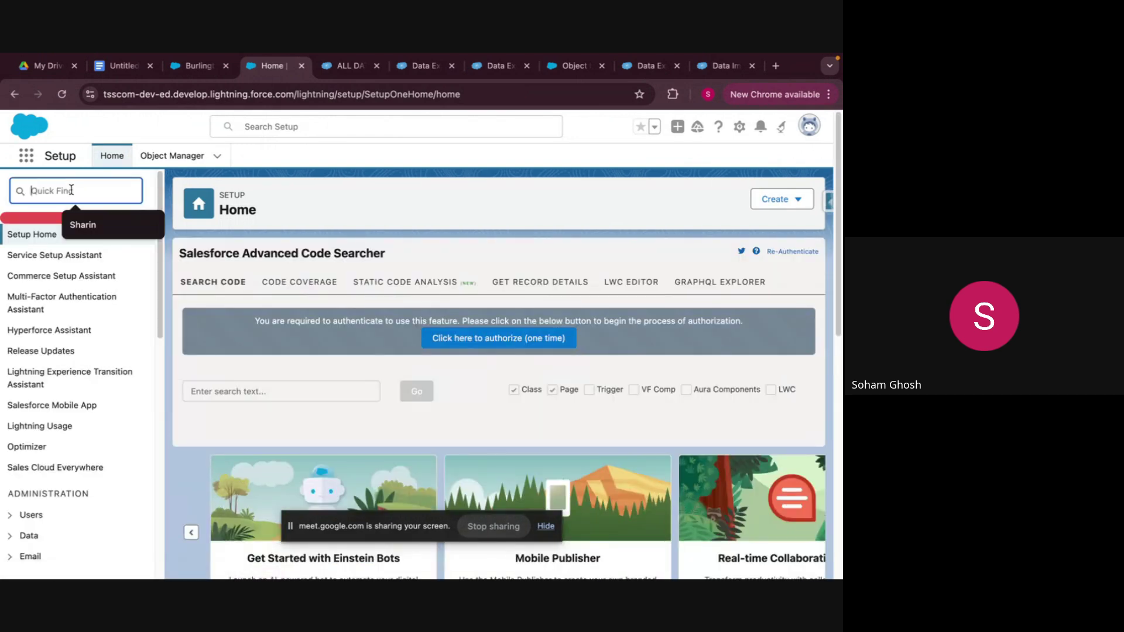
pyautogui.write('rec')
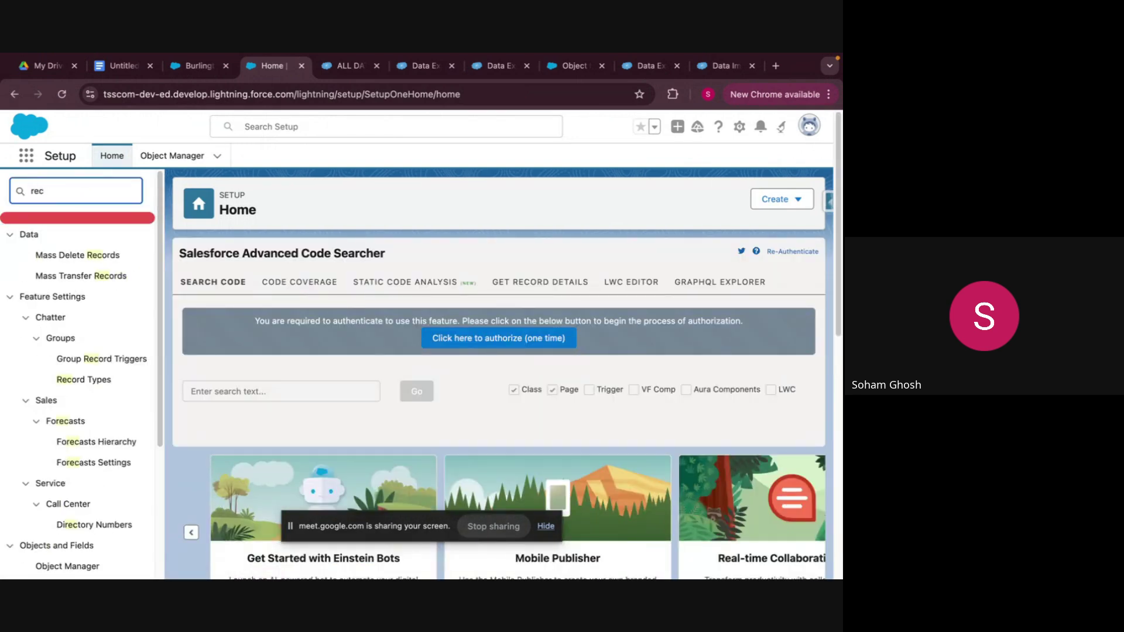
pyautogui.write('yc')
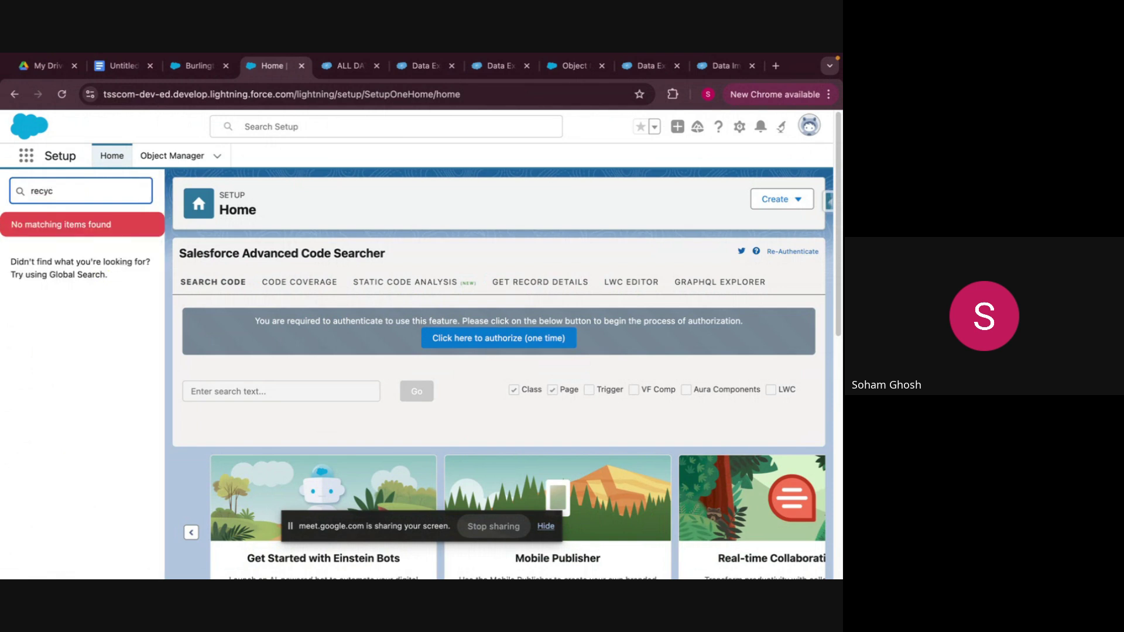
pyautogui.press('BackSpace')
pyautogui.press('BackSpace')
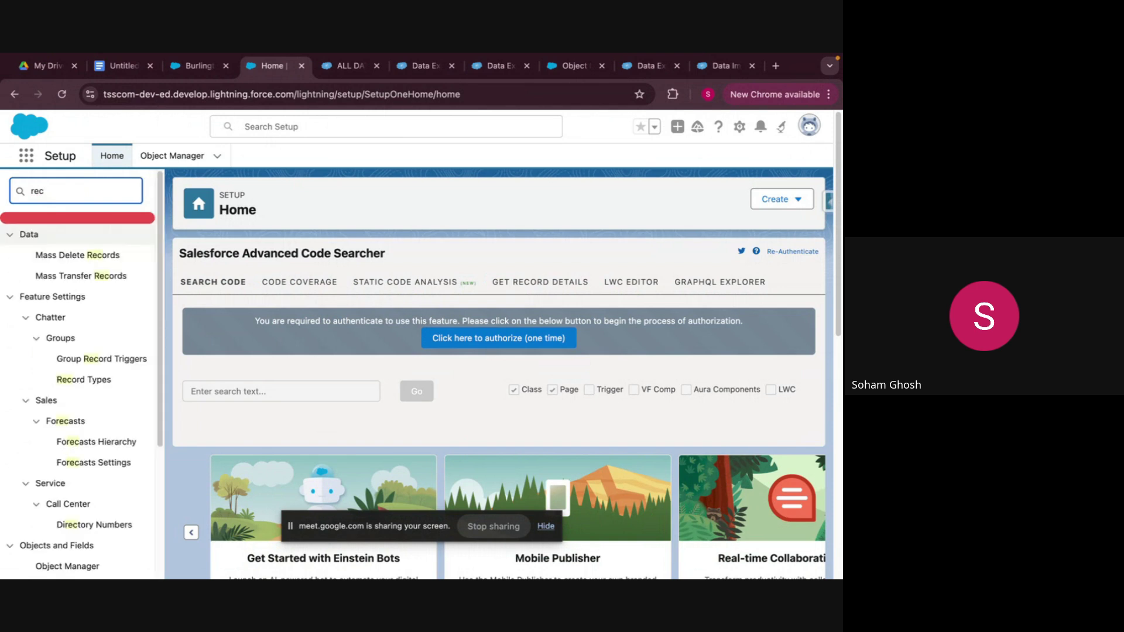
pyautogui.scroll(-3, 112, 395)
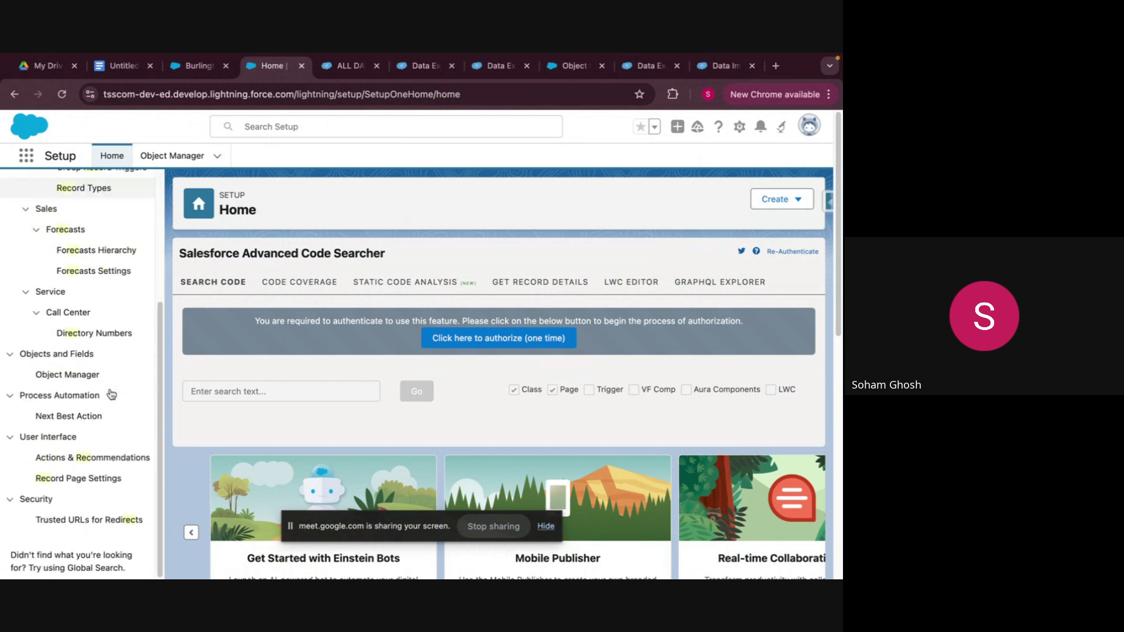
# Switch the Salesforce org from Lightning Experience to Salesforce Classic.
pyautogui.scroll(3, 112, 395)
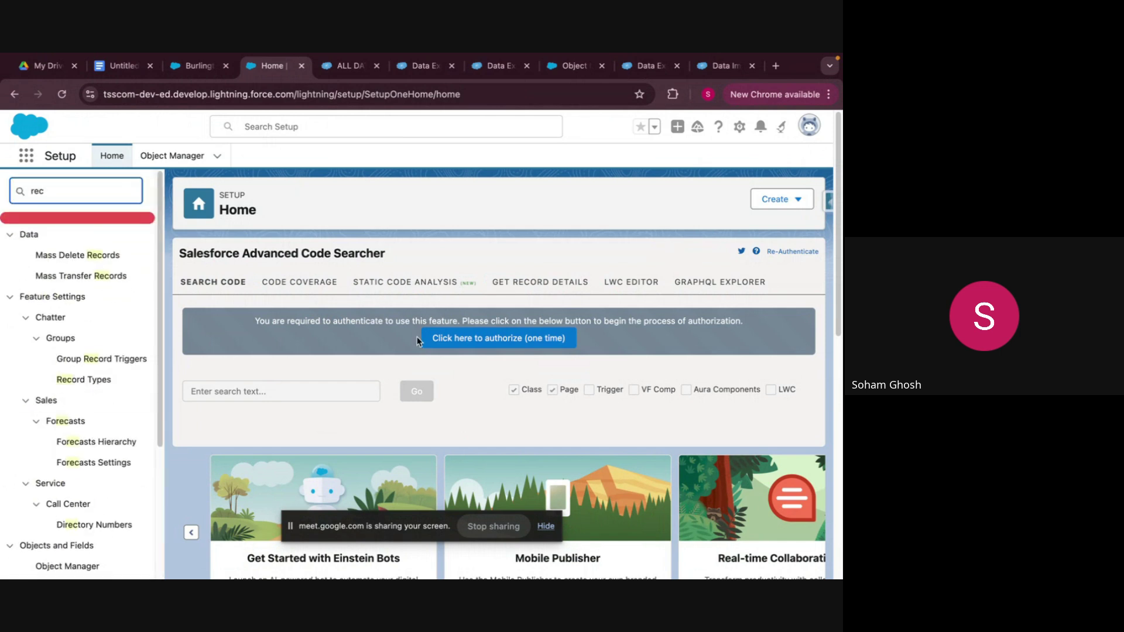
pyautogui.click(806, 132)
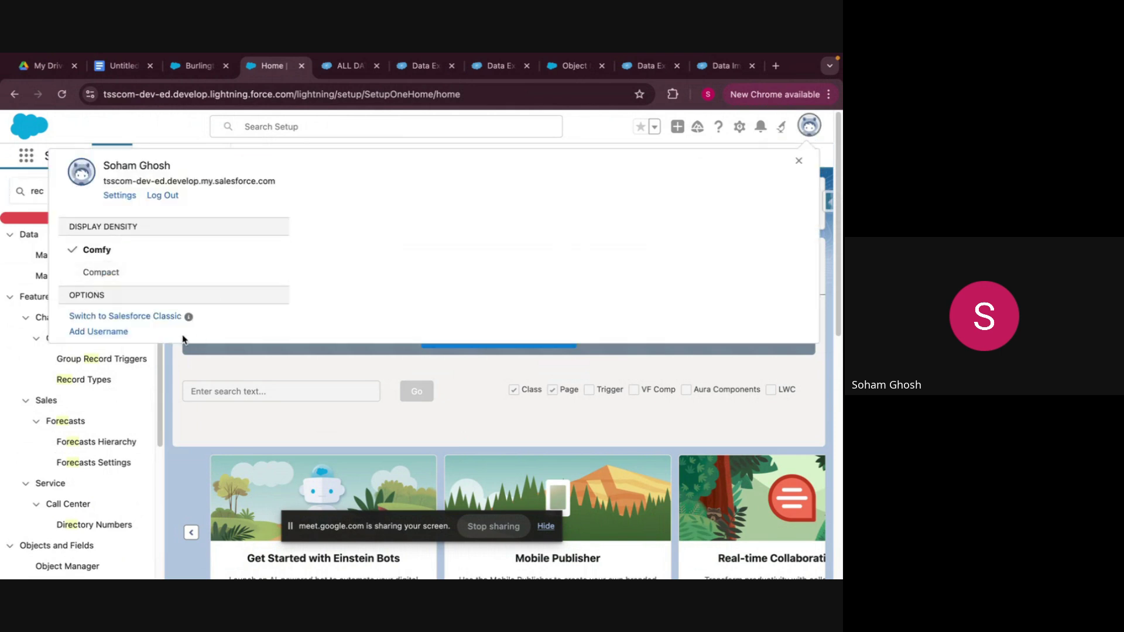
pyautogui.click(173, 318)
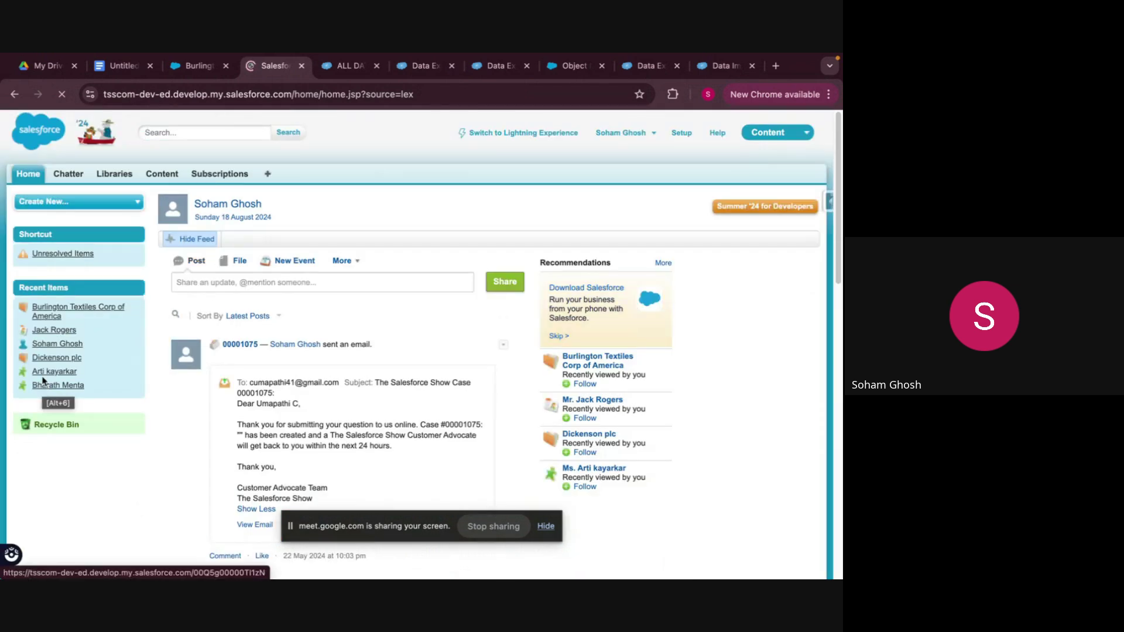
# Open the Recycle Bin in Salesforce Classic and set its view to All recycle bin.
pyautogui.click(57, 426)
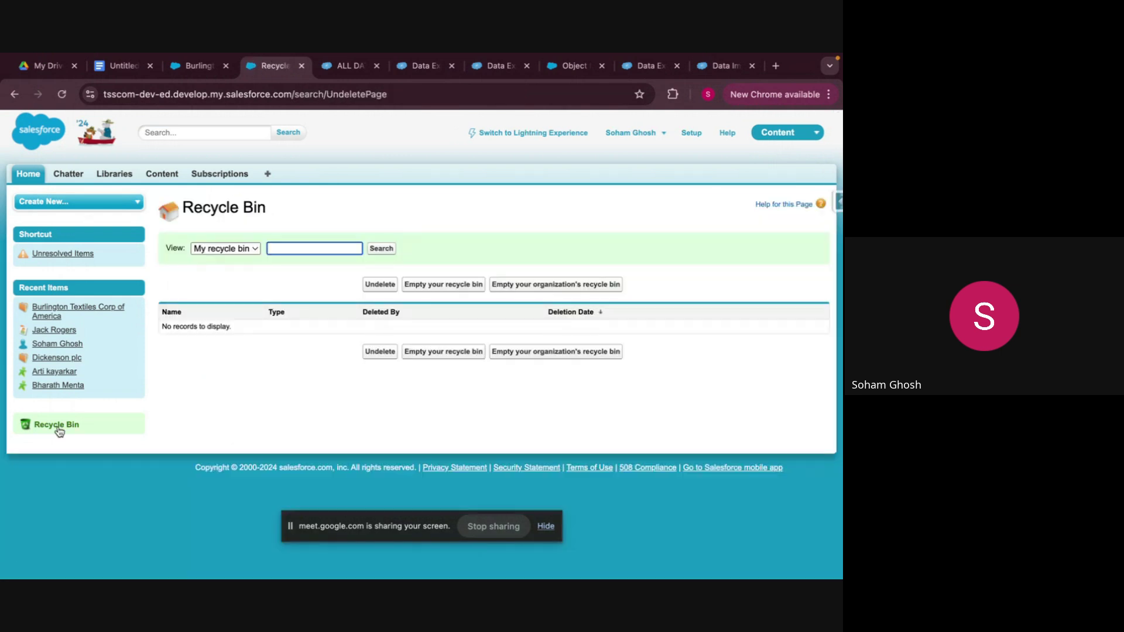
pyautogui.click(245, 253)
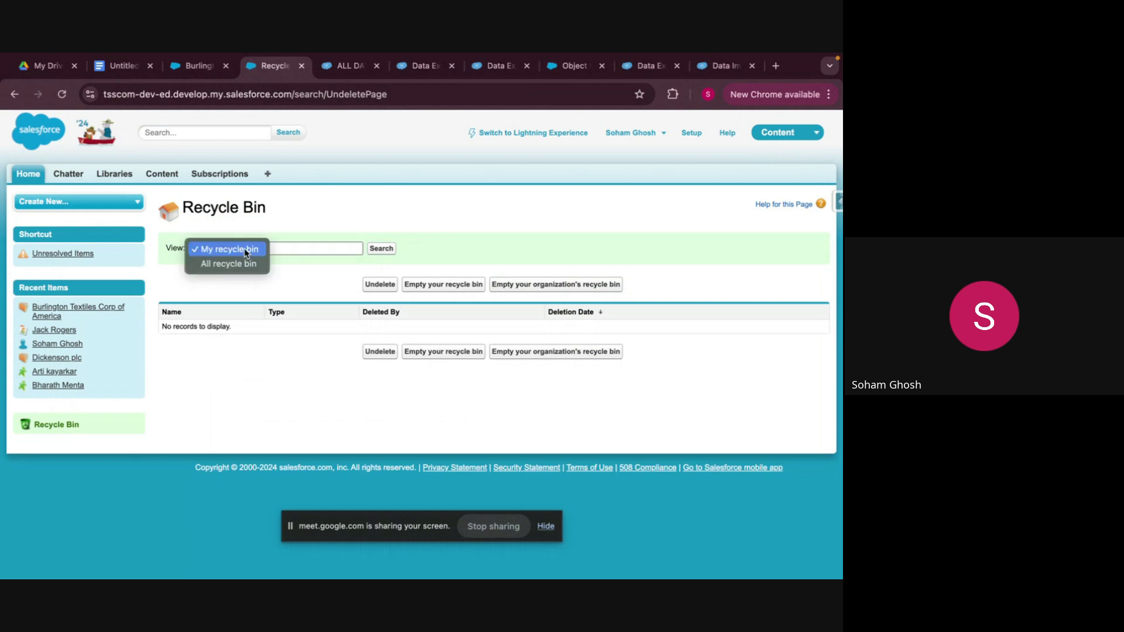
pyautogui.click(242, 262)
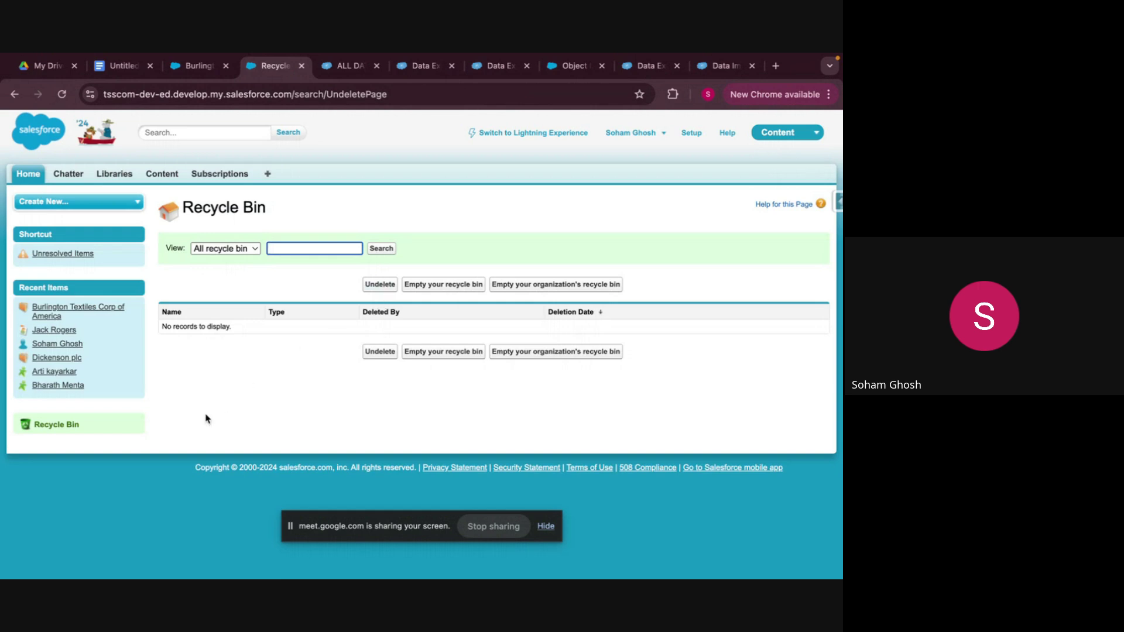
# Switch back to Lightning Experience, search the apps and items for "recy" and open the Recycle Bin.
pyautogui.click(561, 138)
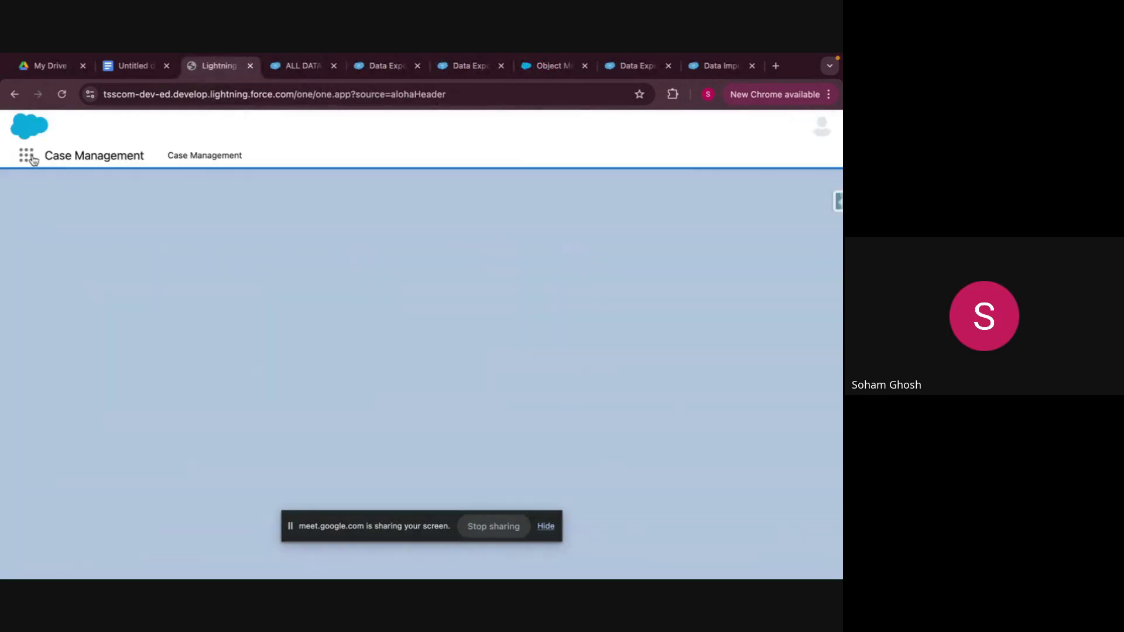
pyautogui.click(32, 158)
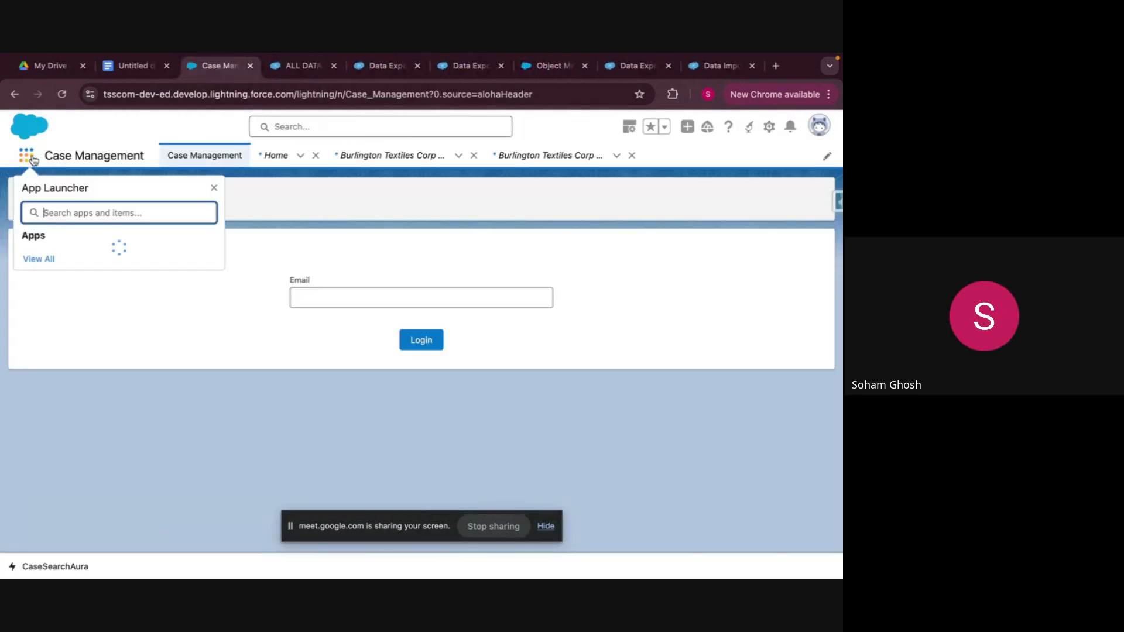
pyautogui.write('re')
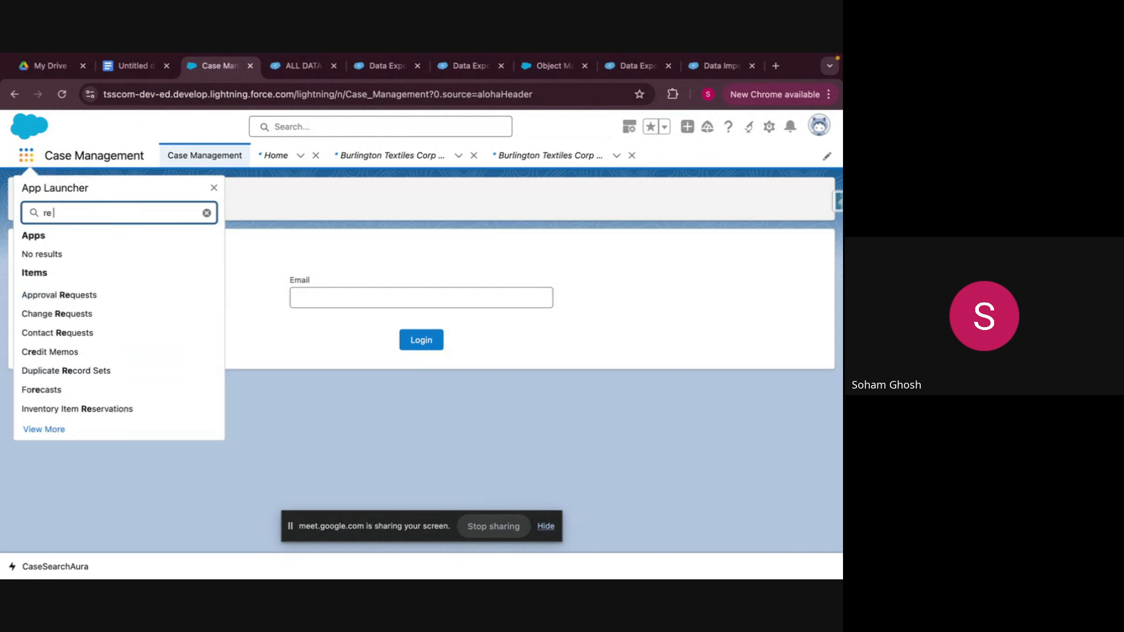
pyautogui.write(' y')
pyautogui.press('BackSpace')
pyautogui.press('BackSpace')
pyautogui.write('cy')
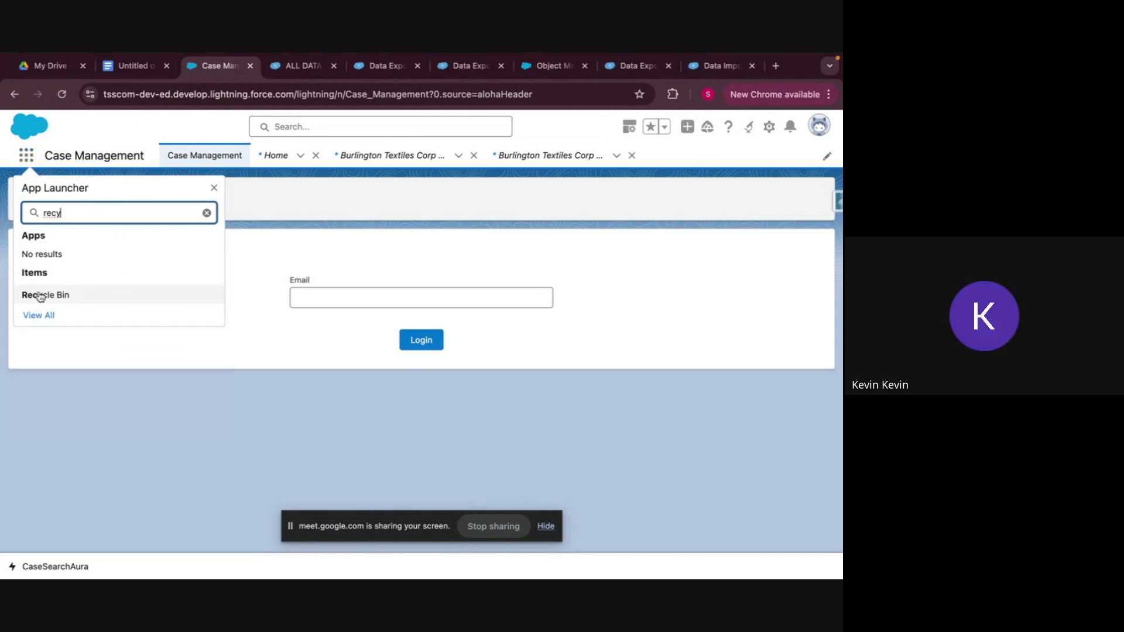
pyautogui.click(40, 296)
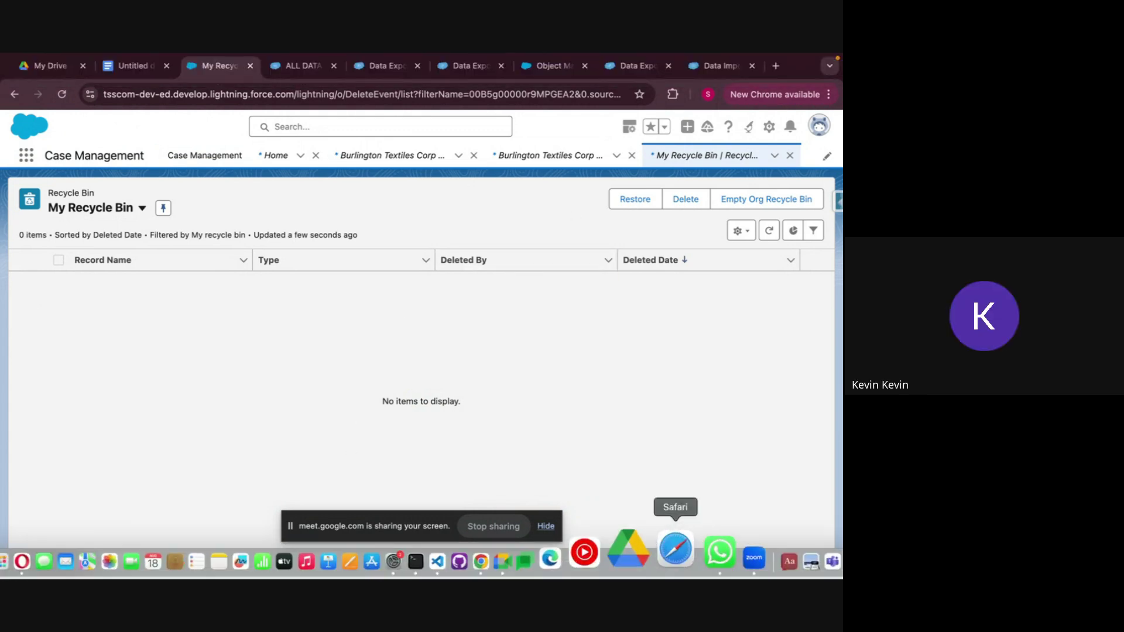
# Switch to the Google Meet call and stop presenting the screen.
pyautogui.press('super+Tab')
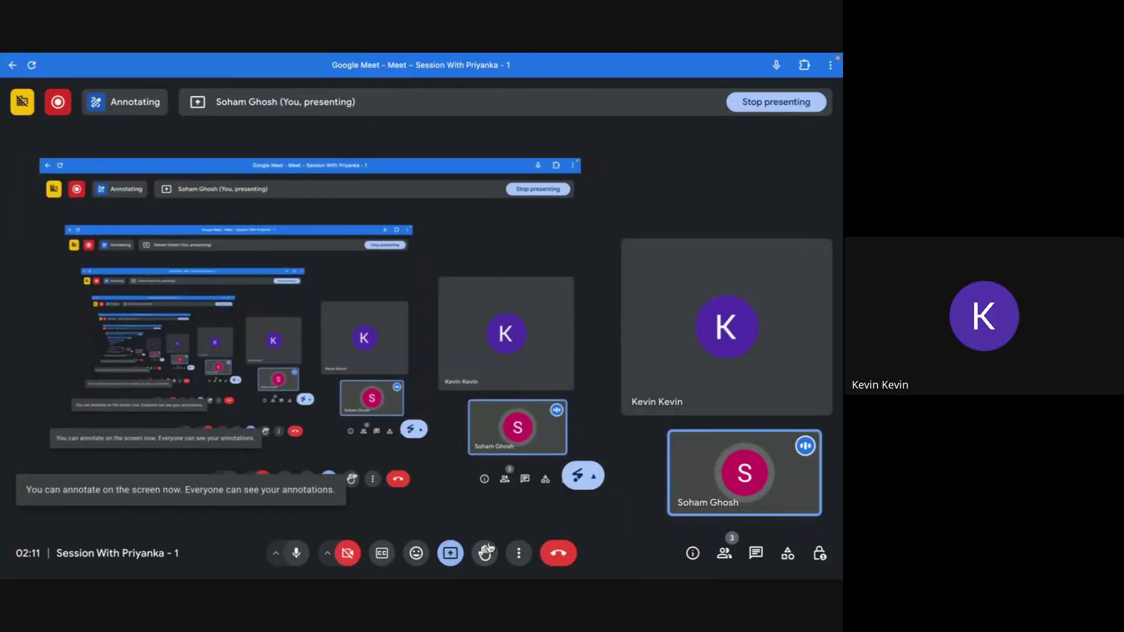
pyautogui.click(796, 102)
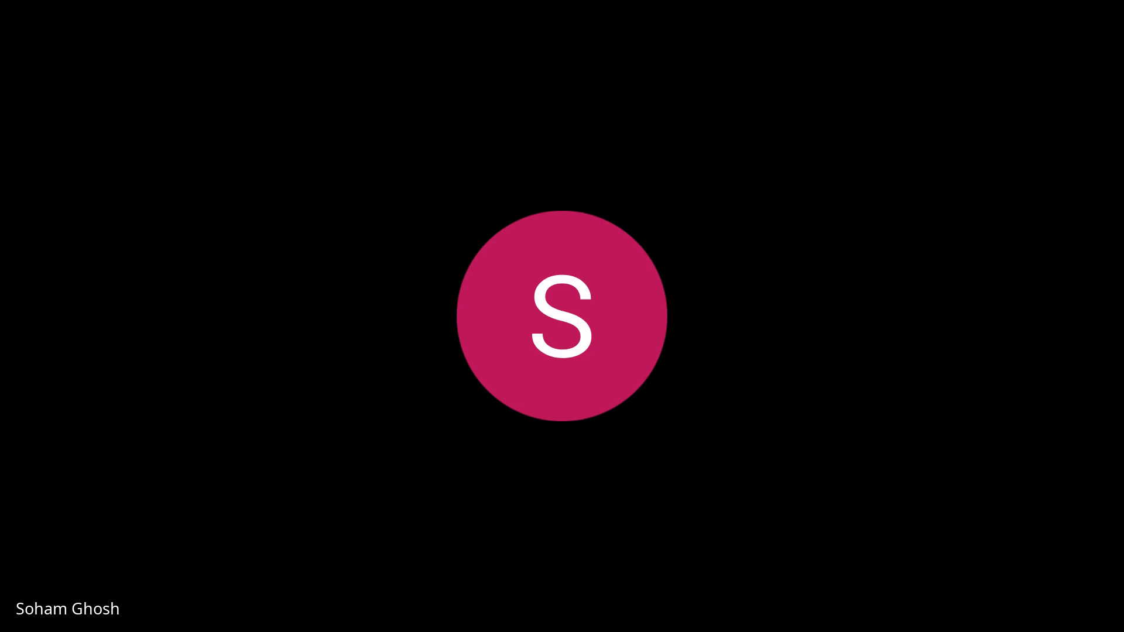